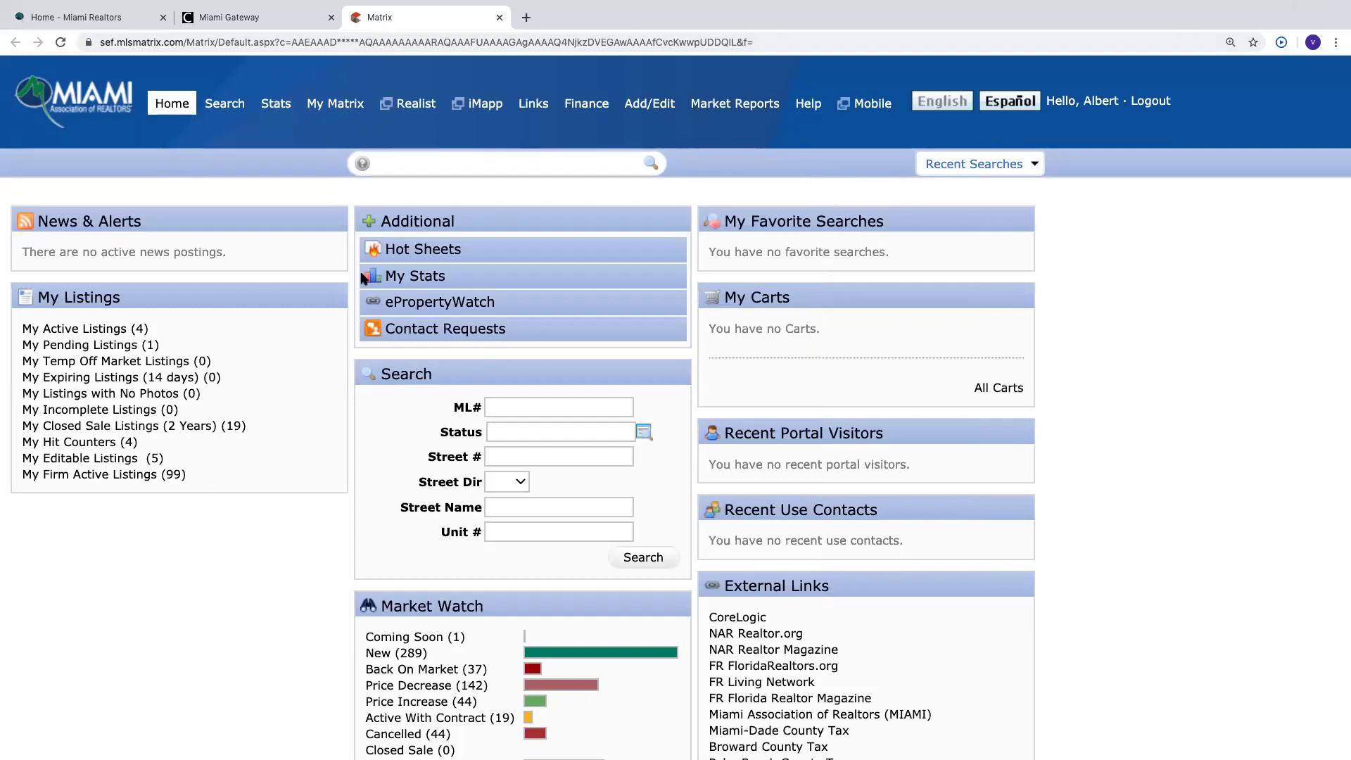
Open the My Firm Active Listings (99) list from the dashboard.
{"action": "scroll", "coordinate": [363, 277], "scroll_direction": "down", "scroll_amount": 3}
{"action": "scroll", "coordinate": [612, 300], "scroll_direction": "up", "scroll_amount": 1}
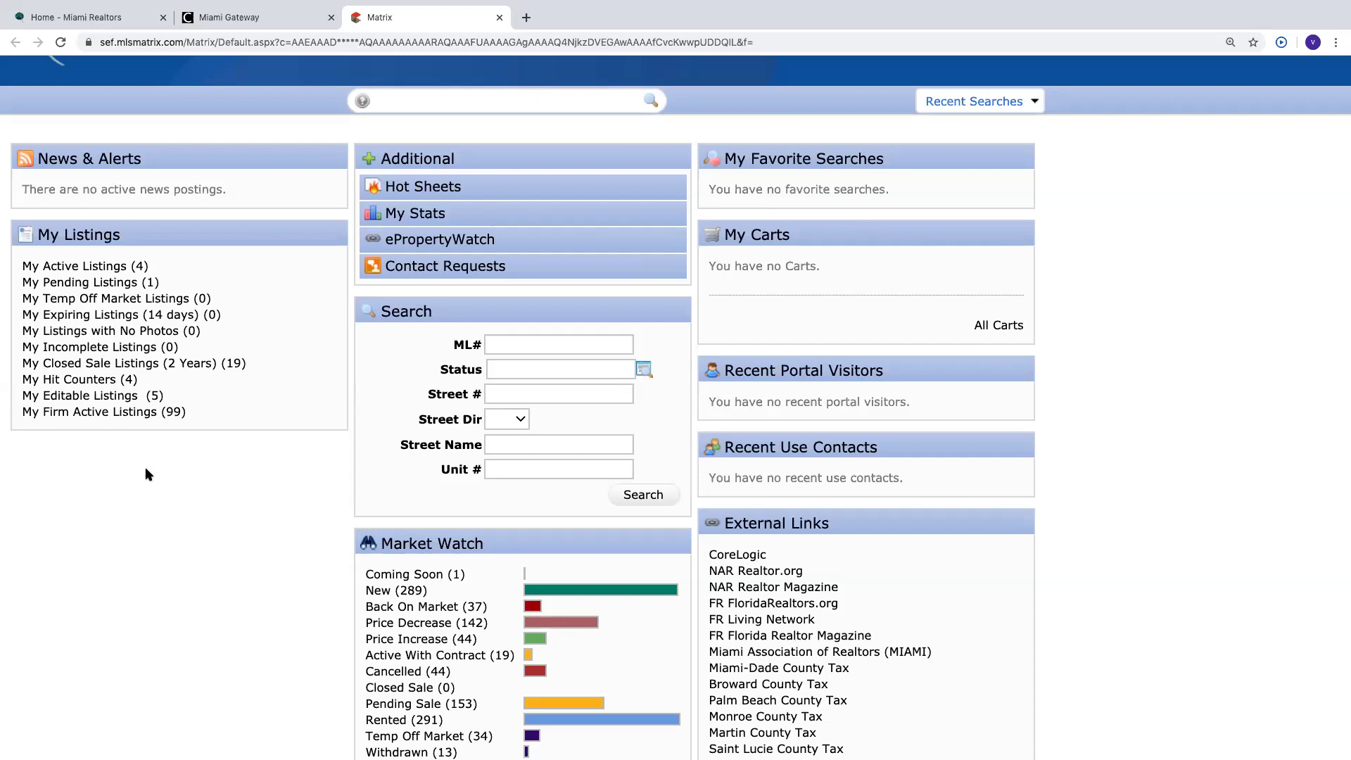
{"action": "left_click", "coordinate": [123, 414]}
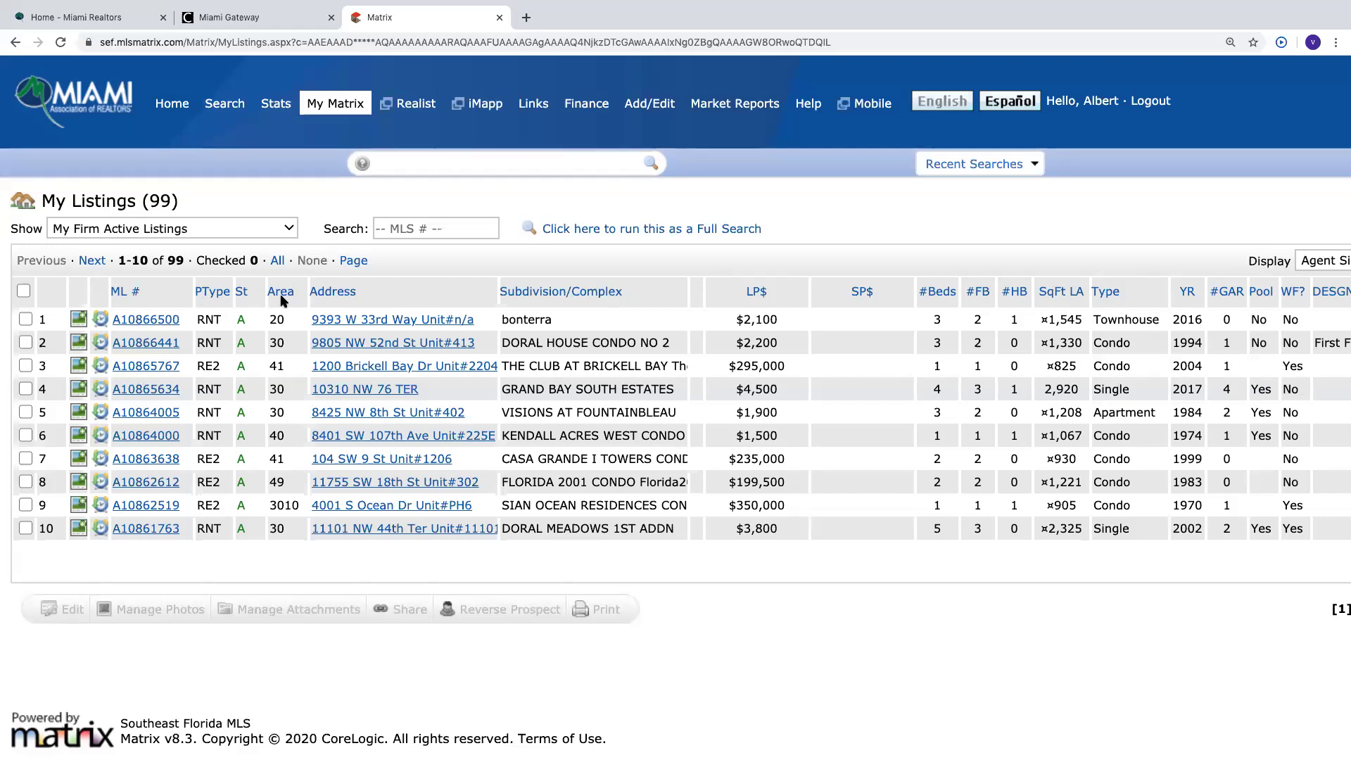
Preview the first listing's address map, then open ML# A10866500 in full detail.
{"action": "left_click", "coordinate": [354, 323]}
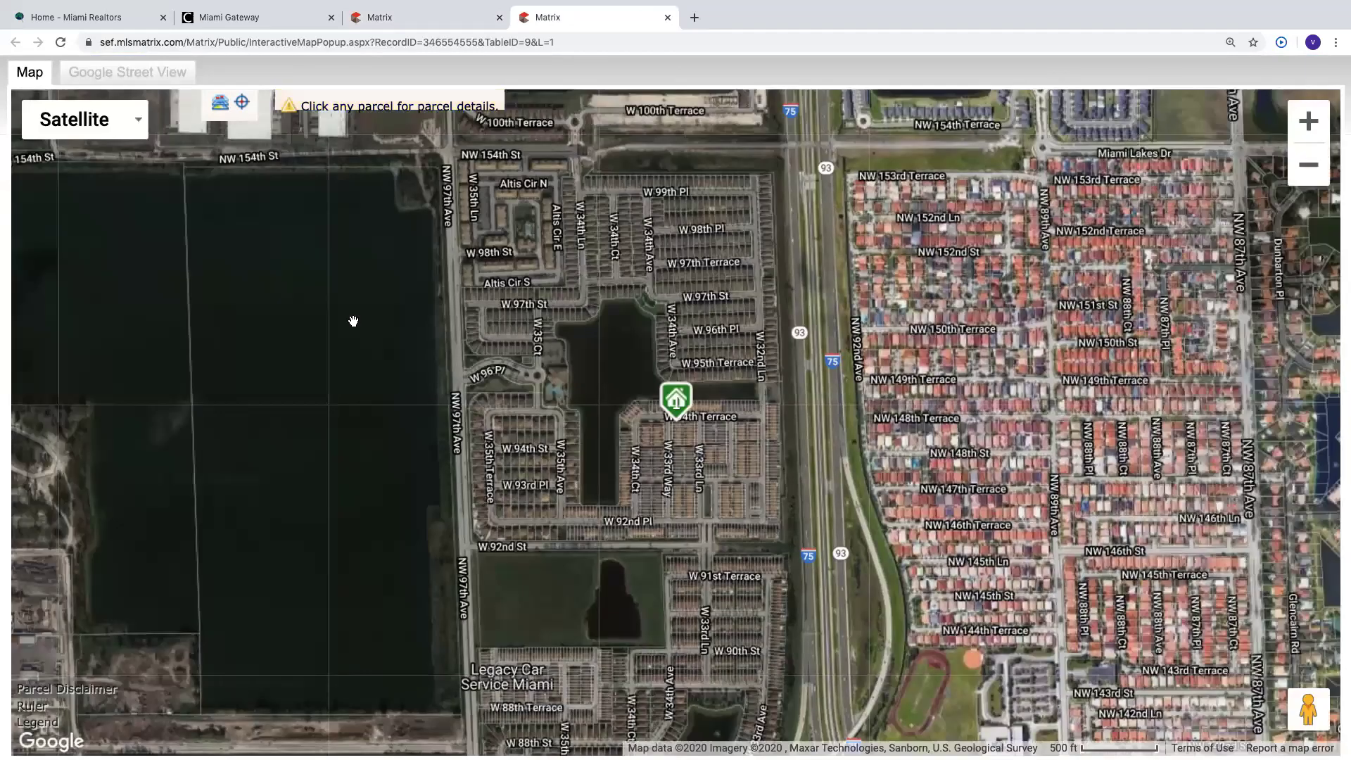
{"action": "mouse_move", "coordinate": [681, 406]}
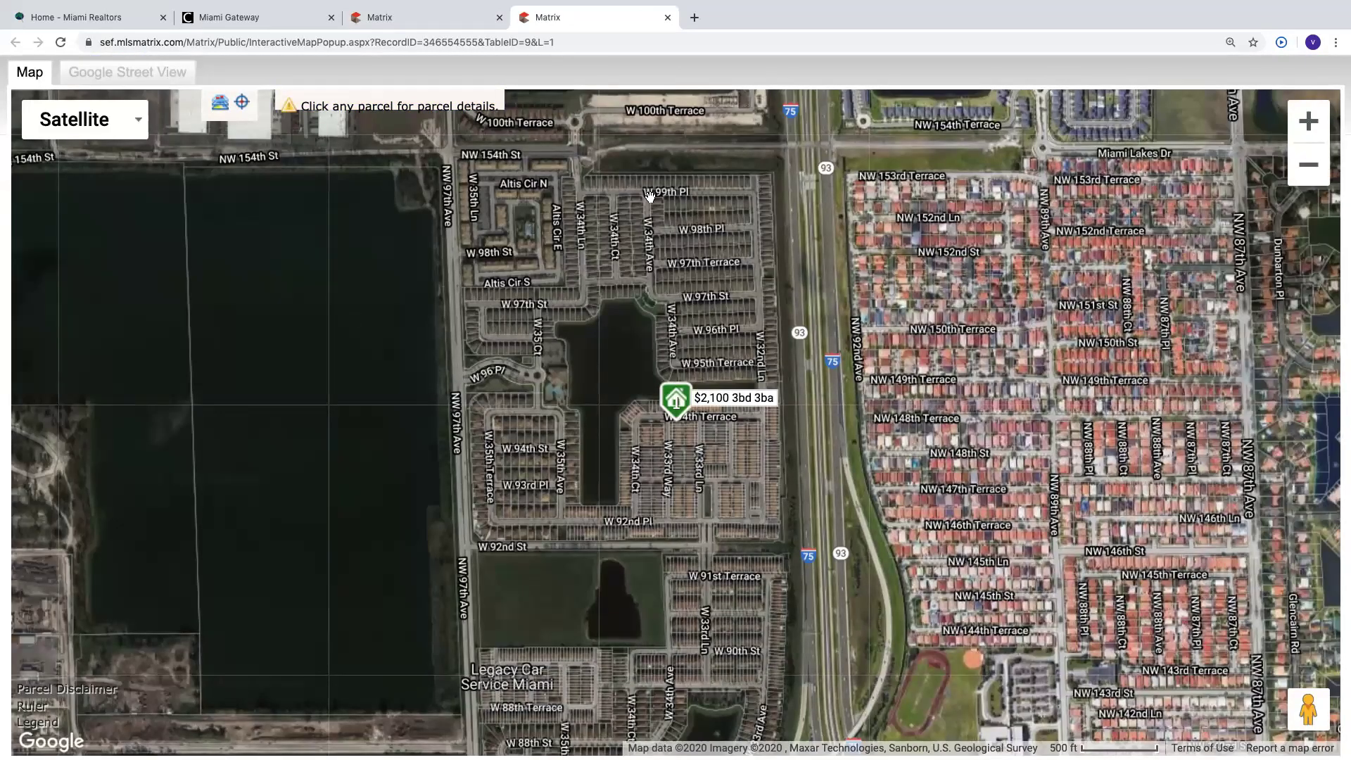
{"action": "left_click", "coordinate": [667, 17]}
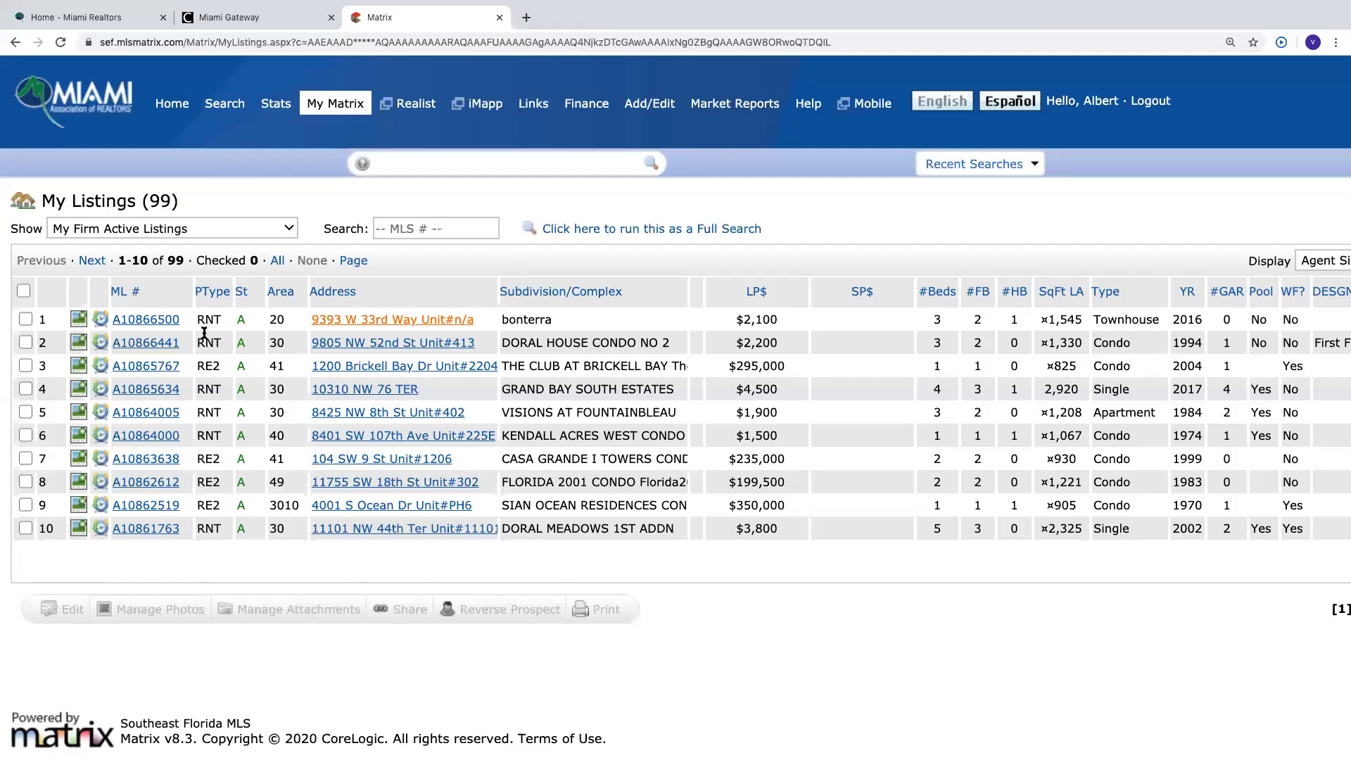
{"action": "left_click", "coordinate": [146, 320]}
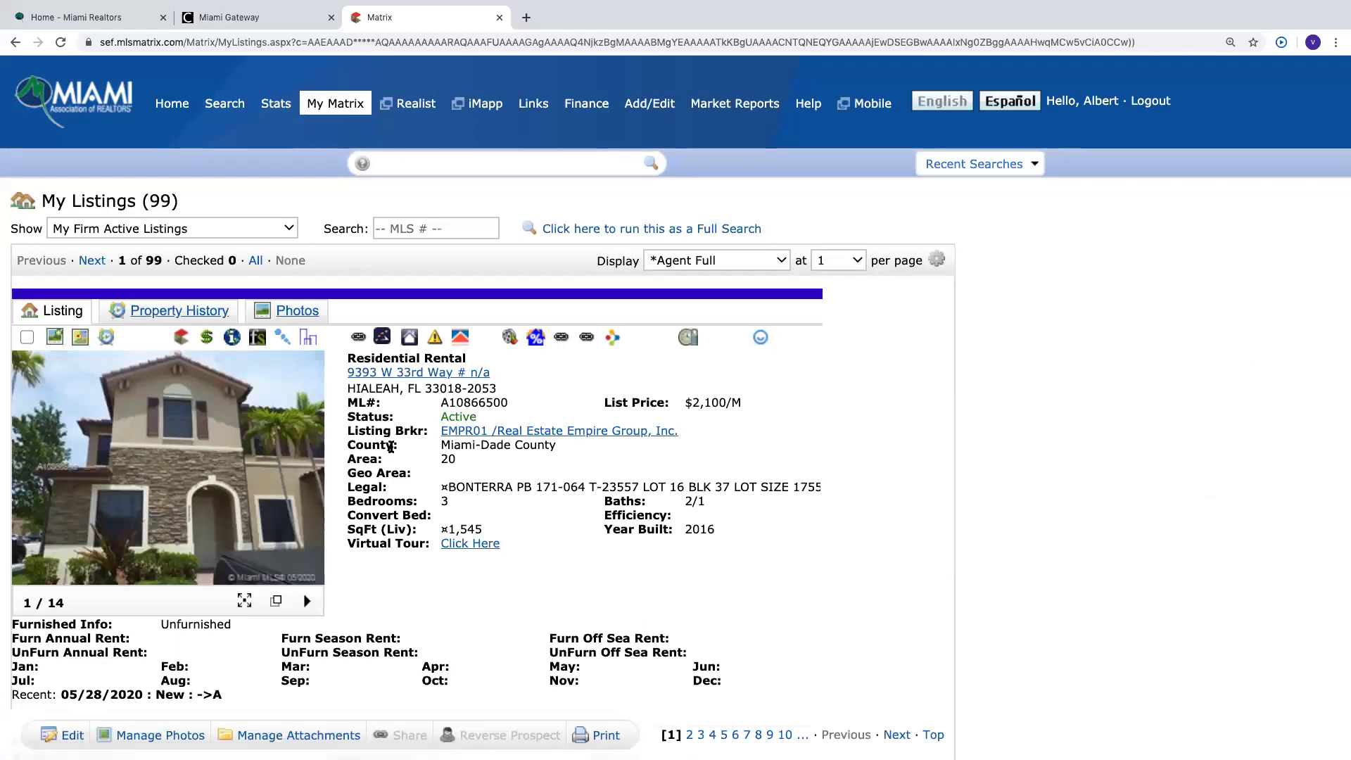
Bring up the context menu for the Folio# link under Location Information.
{"action": "scroll", "coordinate": [392, 447], "scroll_direction": "down", "scroll_amount": 2}
{"action": "scroll", "coordinate": [392, 446], "scroll_direction": "down", "scroll_amount": 1}
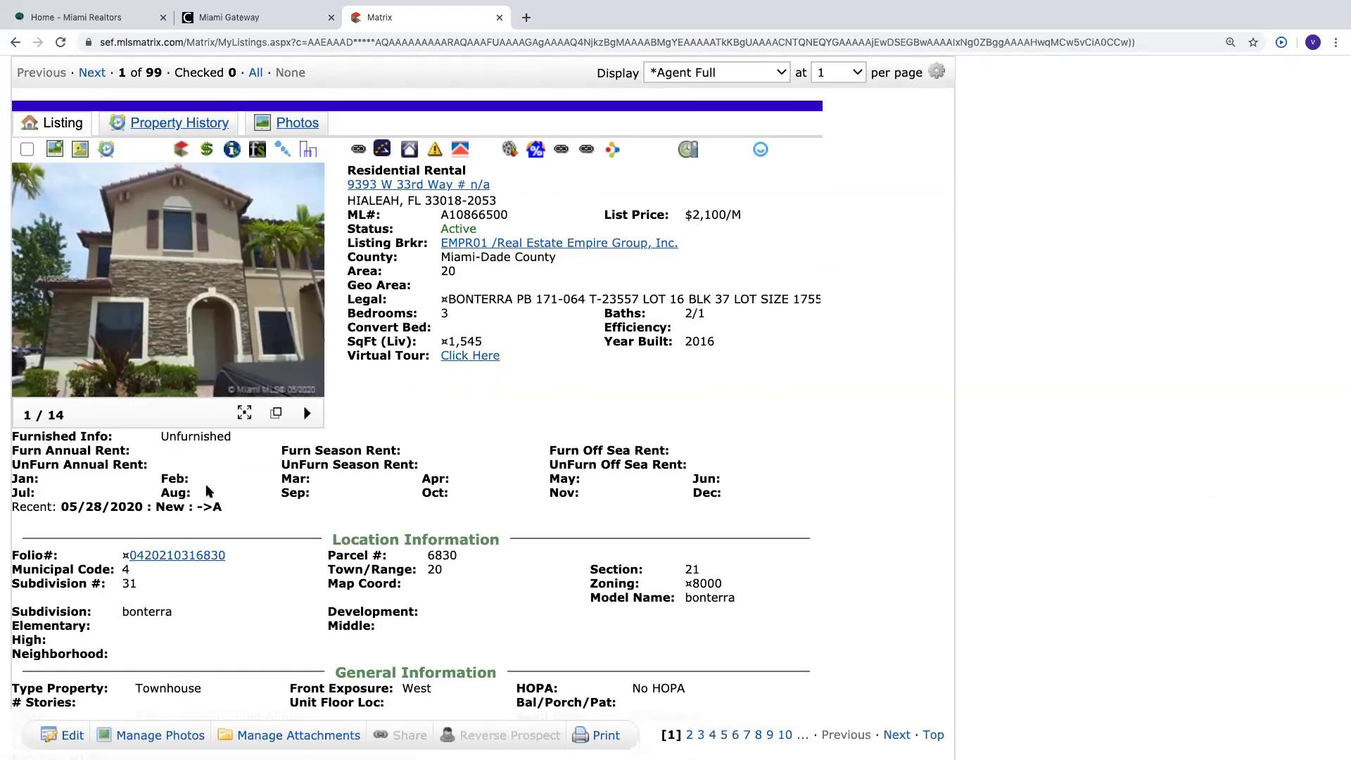
{"action": "scroll", "coordinate": [220, 481], "scroll_direction": "down", "scroll_amount": 4}
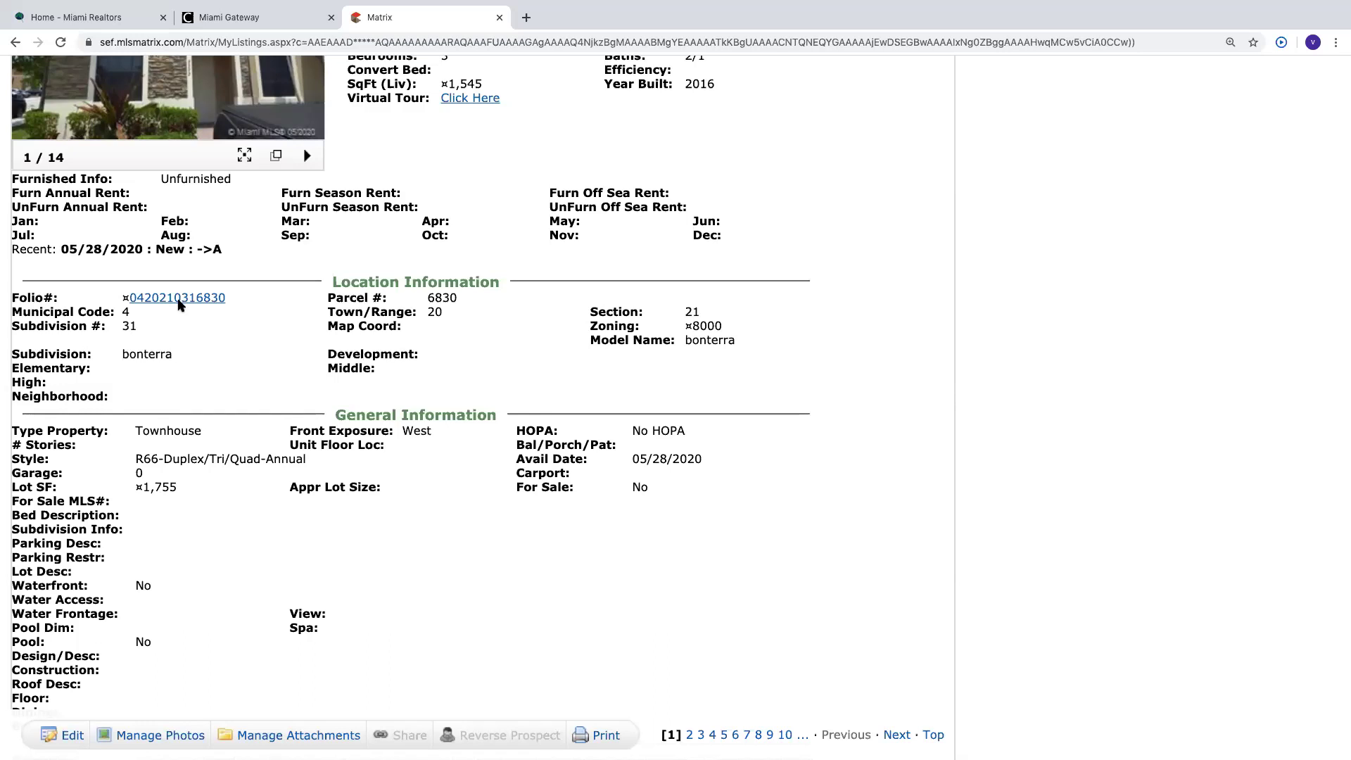
{"action": "right_click", "coordinate": [178, 303]}
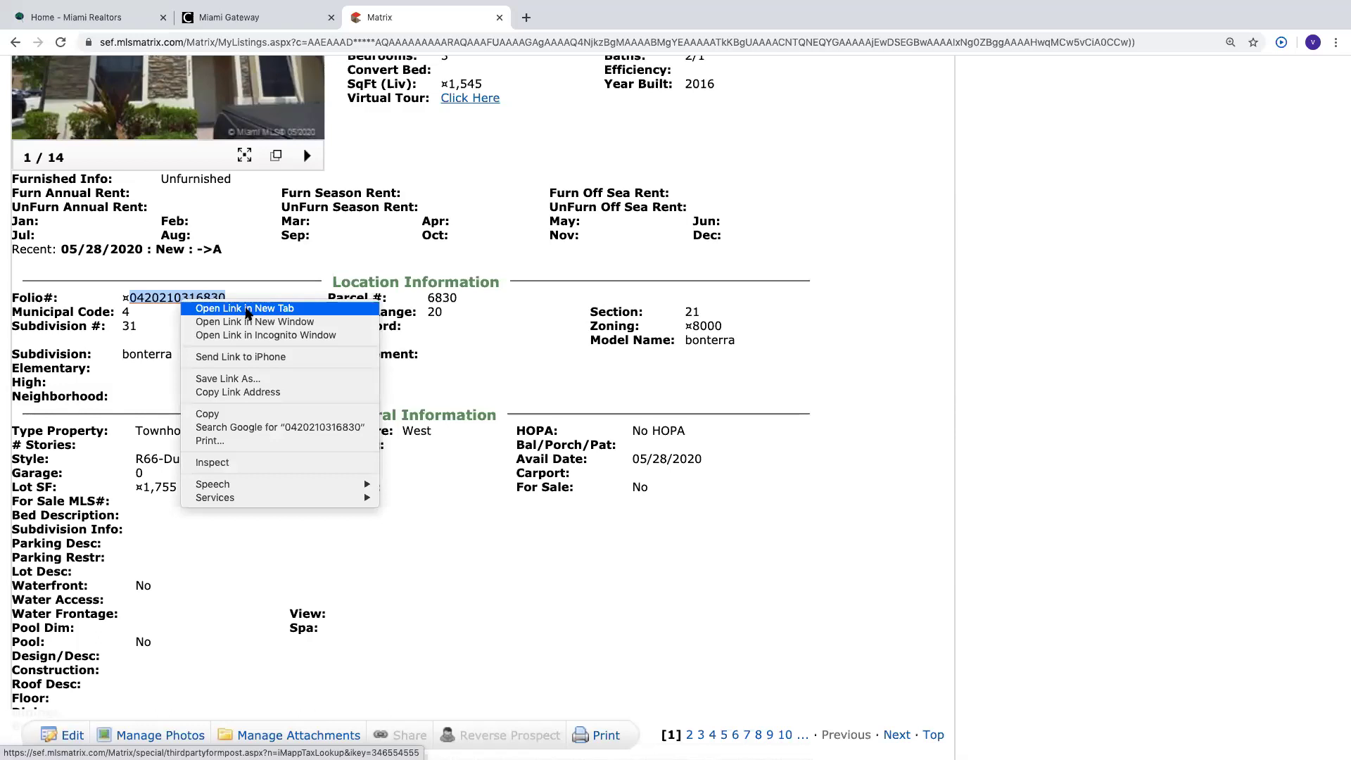
{"action": "left_click", "coordinate": [248, 309]}
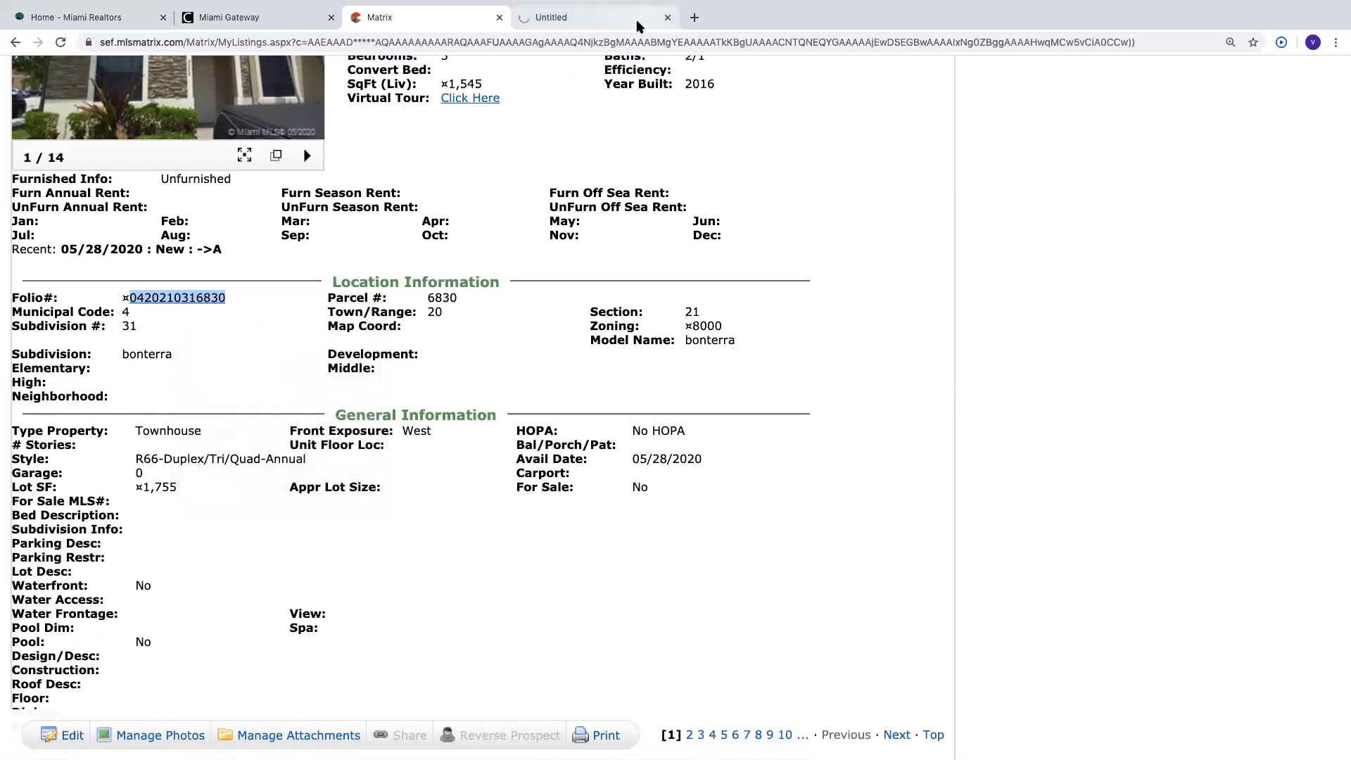
{"action": "left_click", "coordinate": [637, 23]}
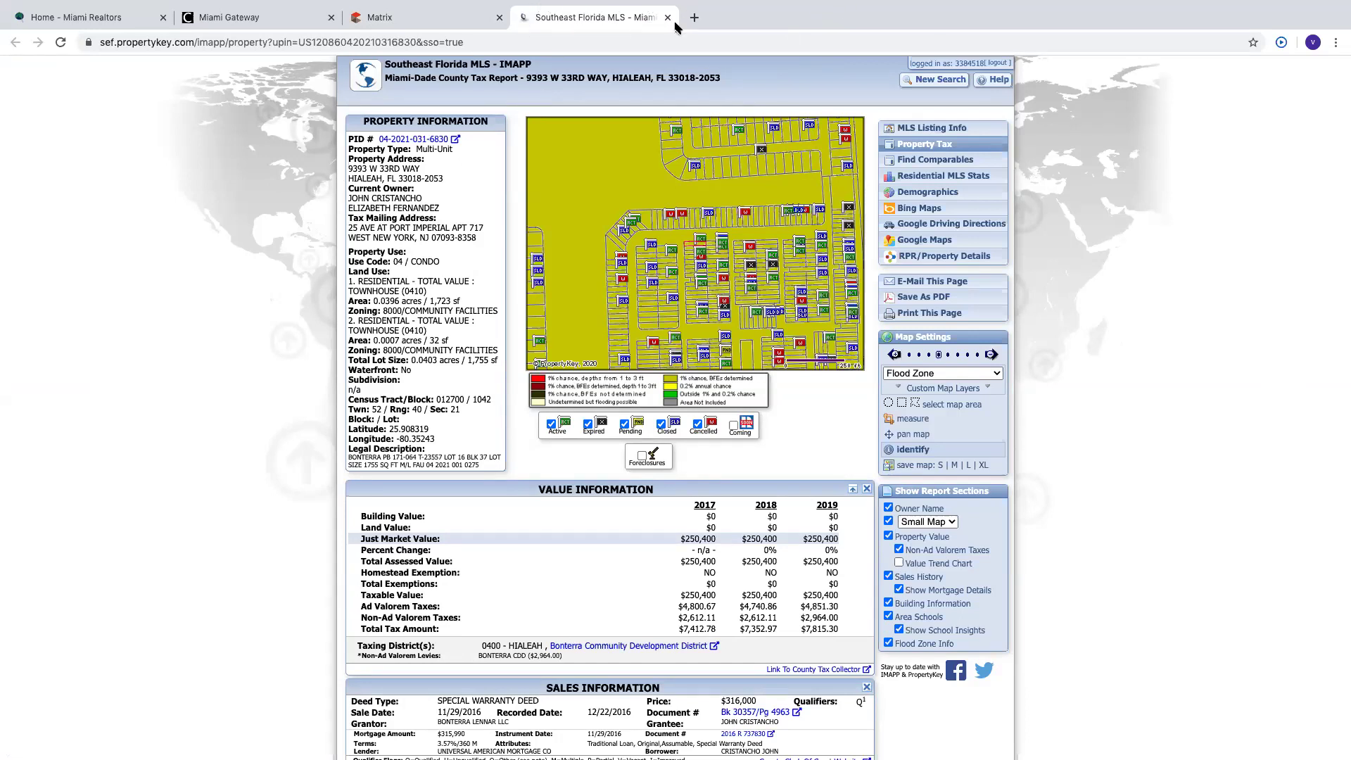
{"action": "left_click", "coordinate": [422, 21]}
{"action": "left_click", "coordinate": [310, 354]}
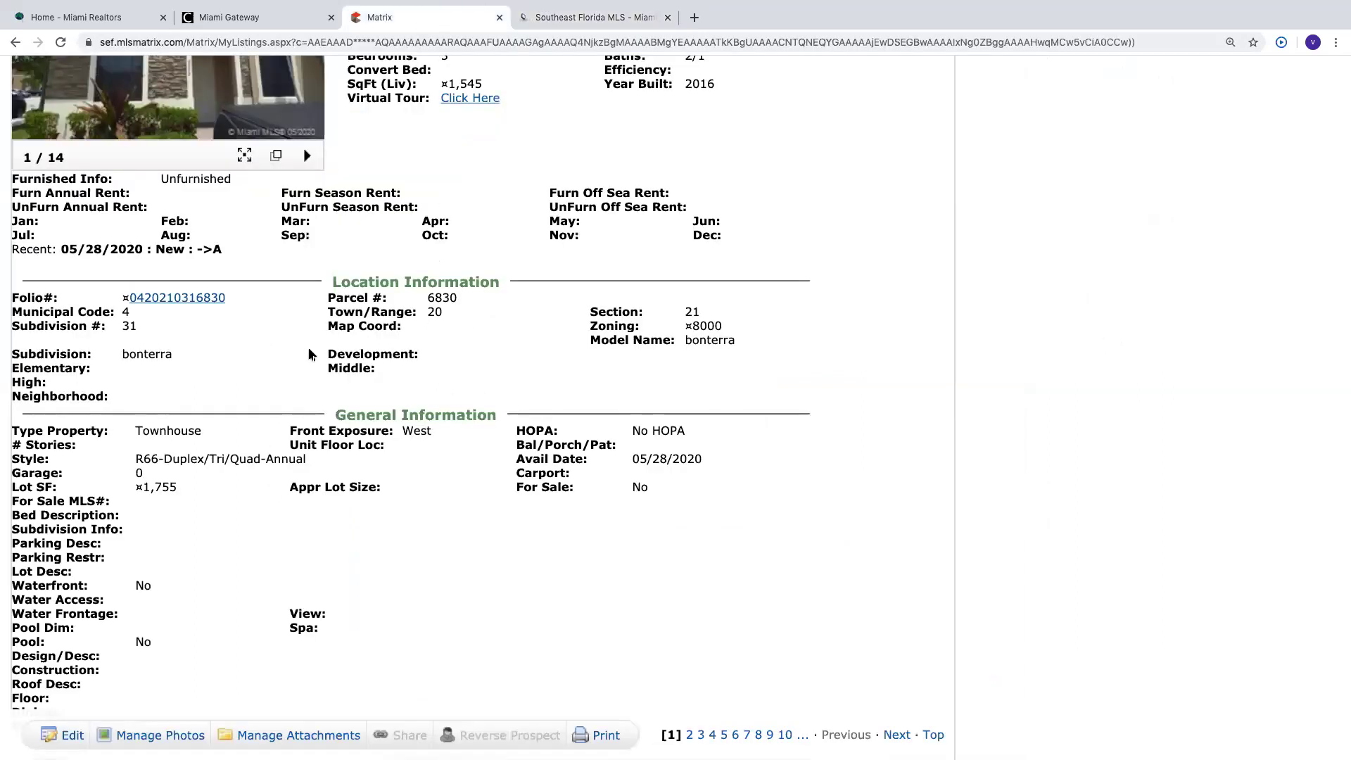
{"action": "scroll", "coordinate": [309, 354], "scroll_direction": "up", "scroll_amount": 5}
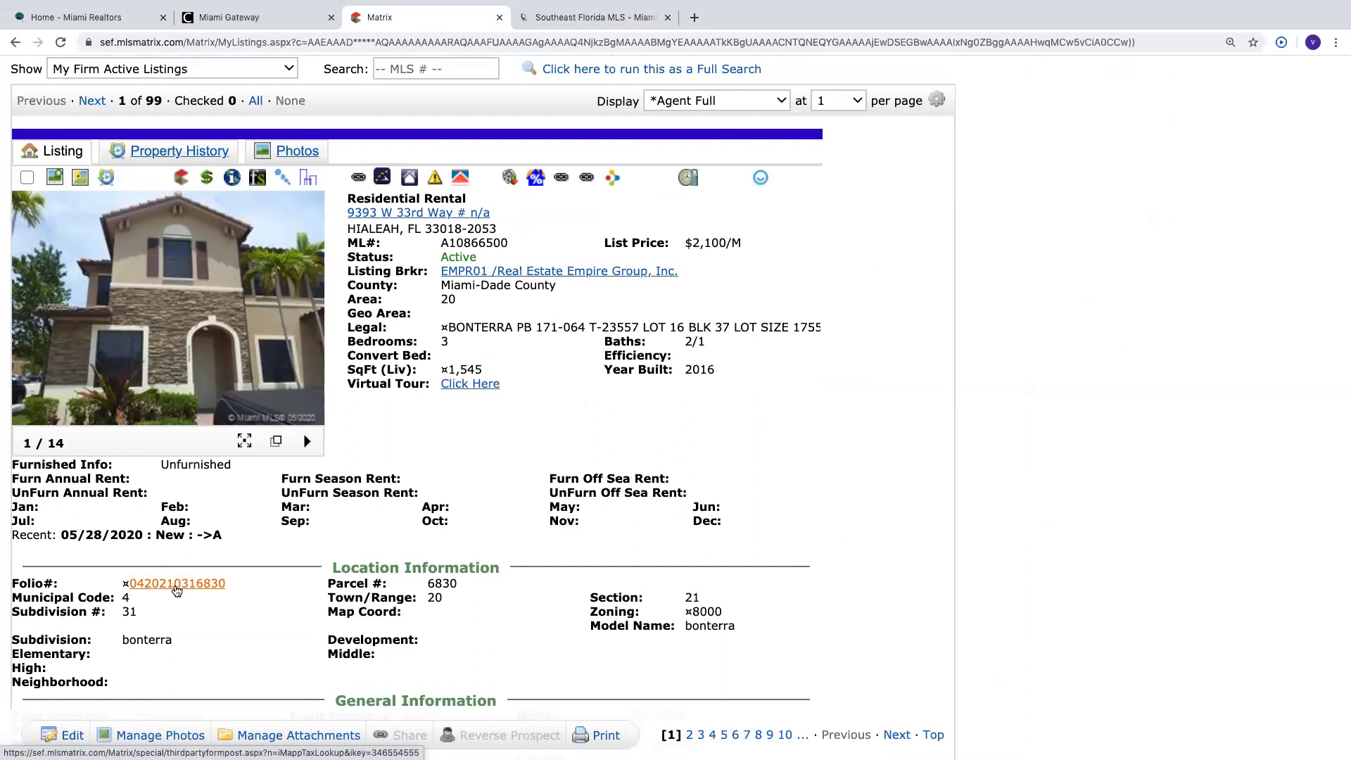
{"action": "scroll", "coordinate": [331, 675], "scroll_direction": "down", "scroll_amount": 3}
{"action": "scroll", "coordinate": [331, 676], "scroll_direction": "down", "scroll_amount": 6}
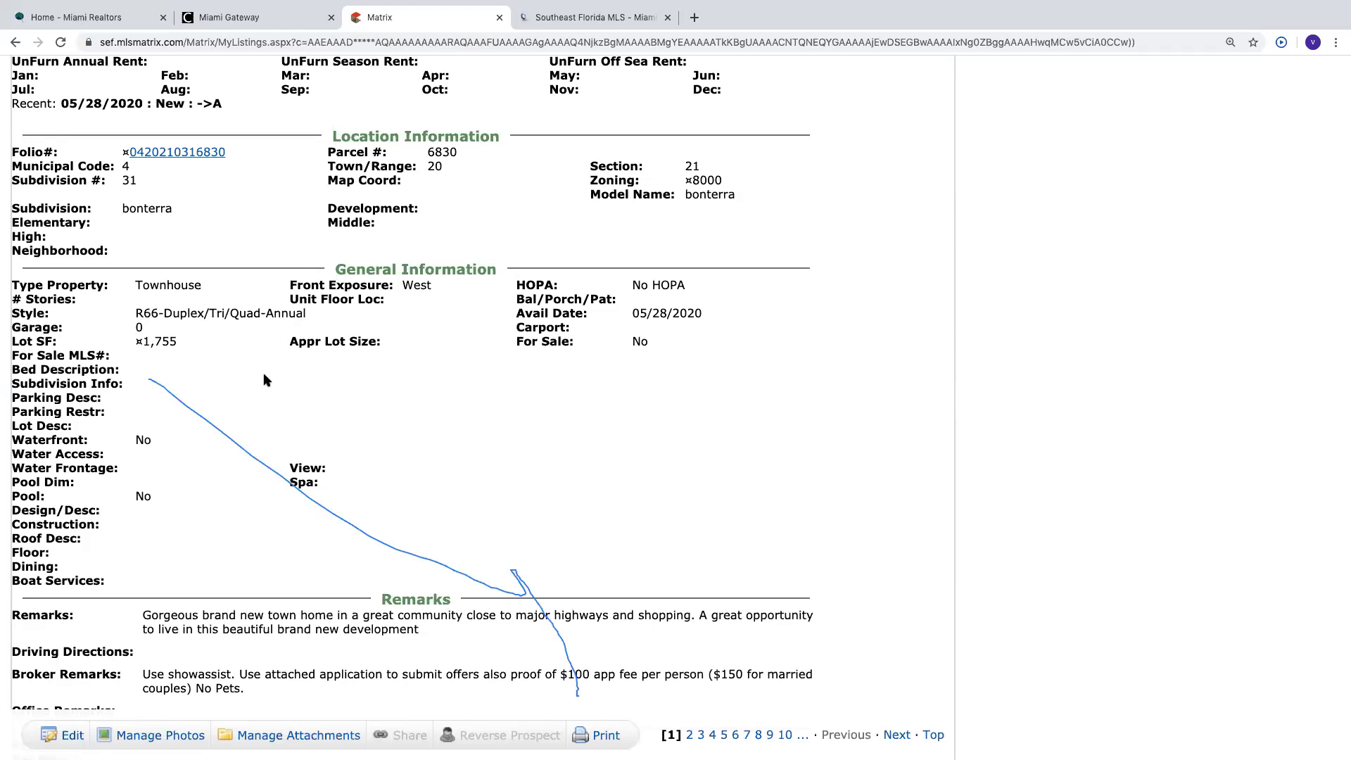
Scroll through the Bonterra townhouse report down to Additional and Rental Information.
{"action": "scroll", "coordinate": [395, 386], "scroll_direction": "down", "scroll_amount": 3}
{"action": "scroll", "coordinate": [394, 475], "scroll_direction": "down", "scroll_amount": 3}
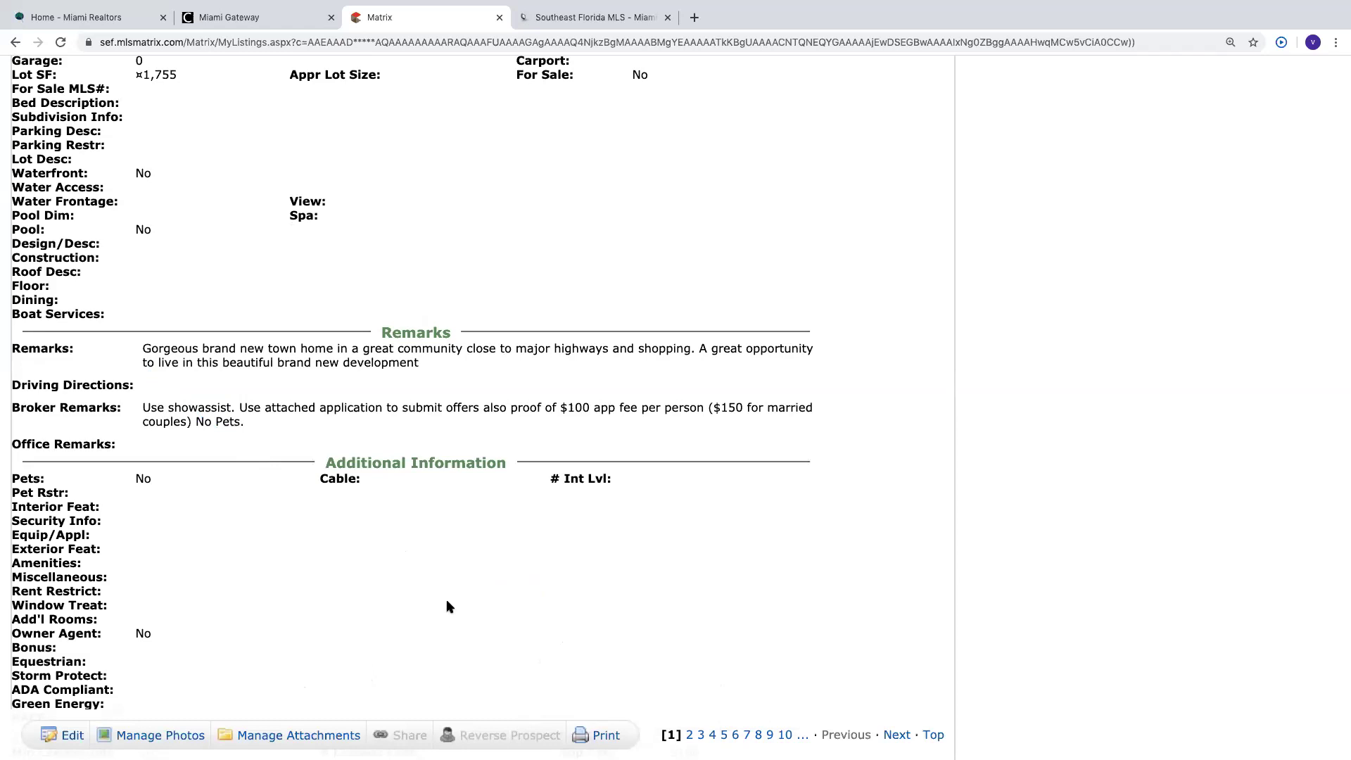
{"action": "scroll", "coordinate": [448, 606], "scroll_direction": "up", "scroll_amount": 3}
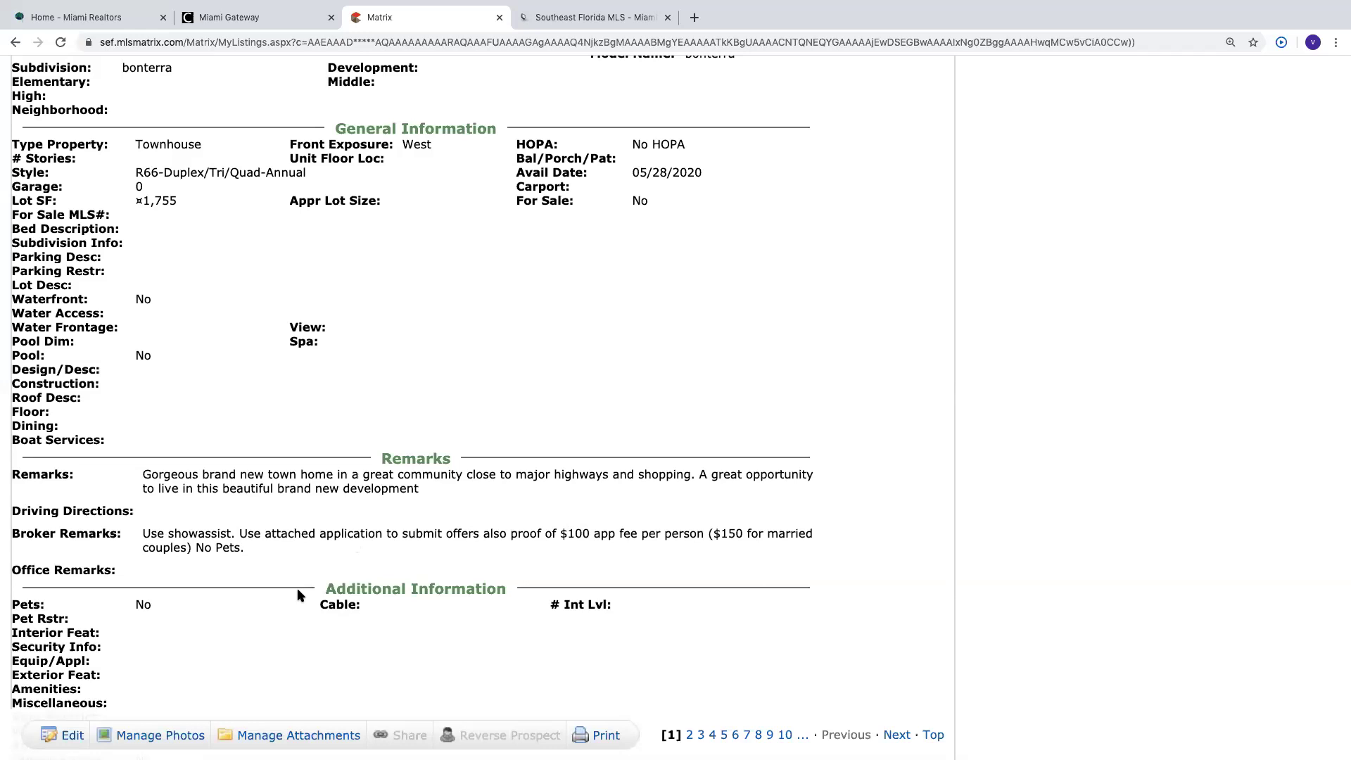
{"action": "scroll", "coordinate": [299, 594], "scroll_direction": "down", "scroll_amount": 6}
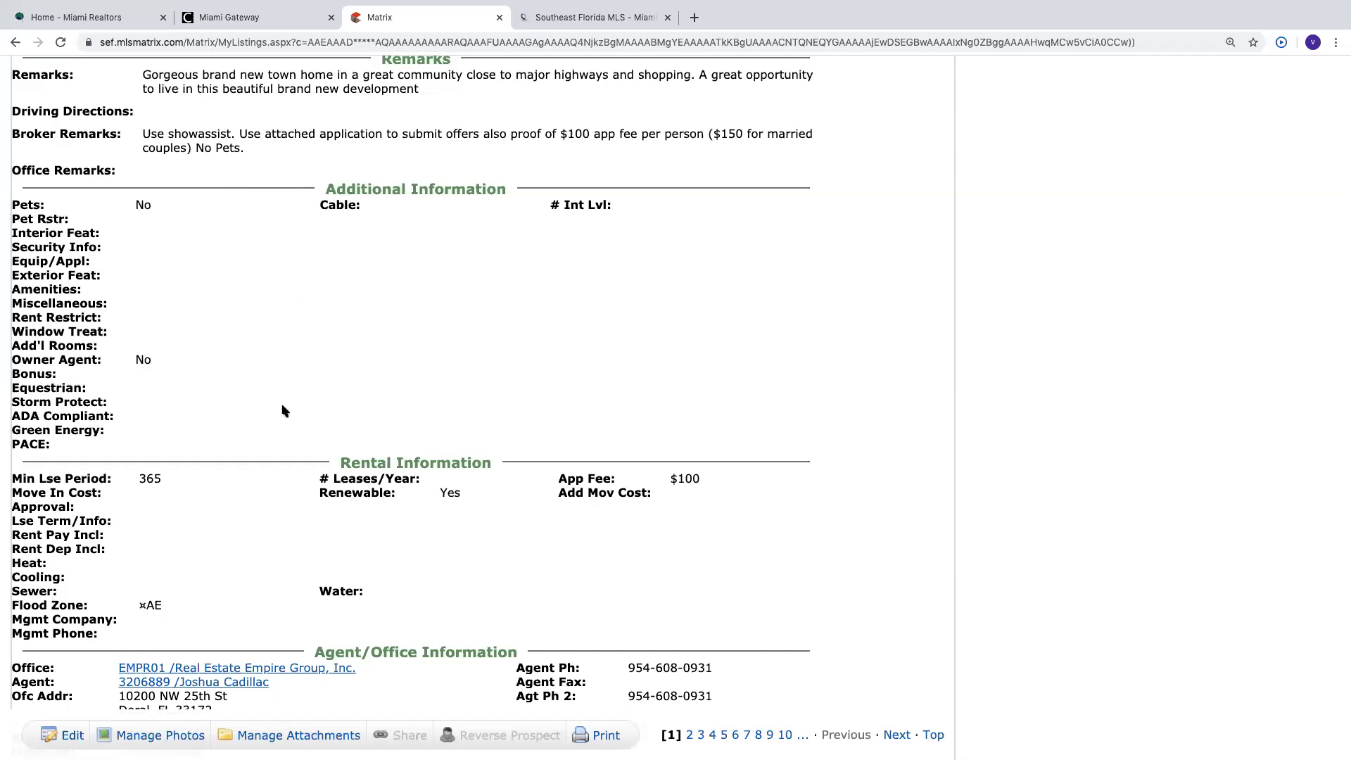
{"action": "scroll", "coordinate": [285, 409], "scroll_direction": "down", "scroll_amount": 3}
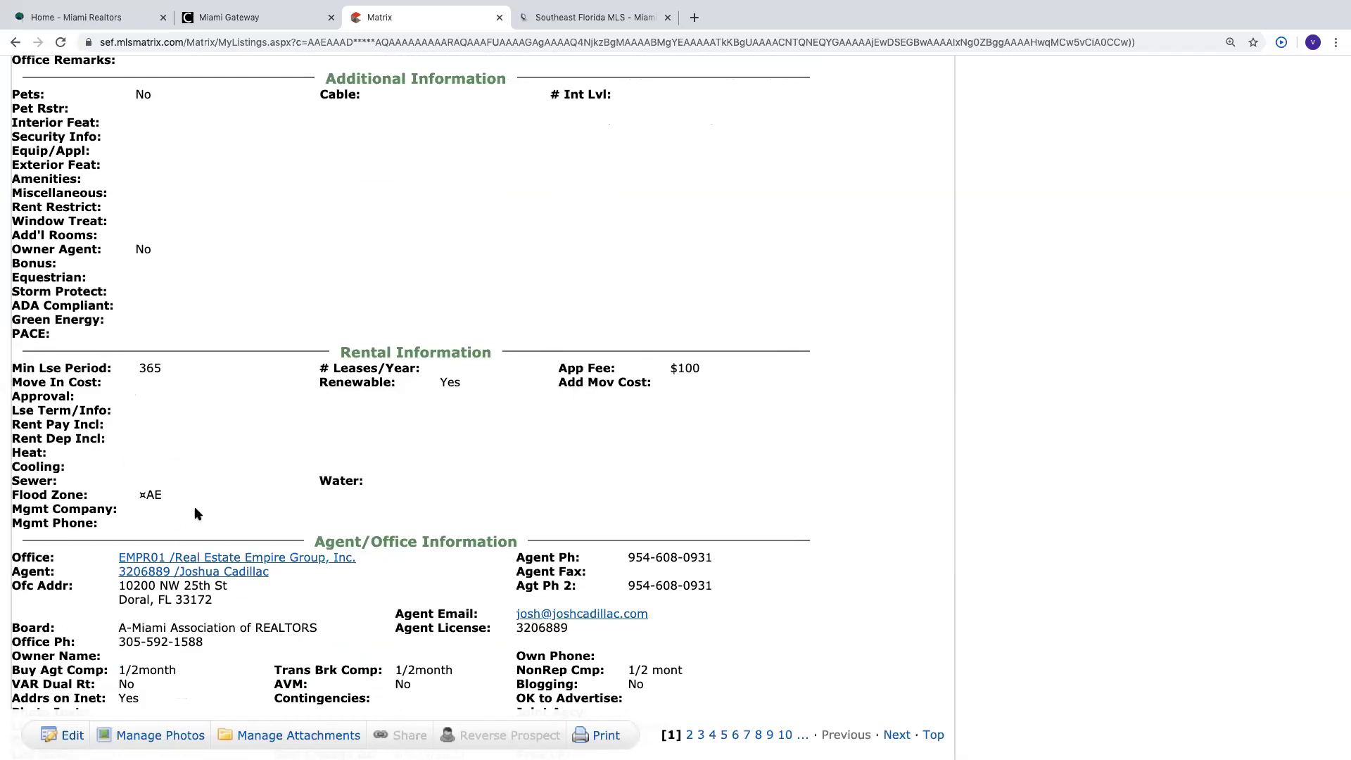
{"action": "scroll", "coordinate": [195, 513], "scroll_direction": "down", "scroll_amount": 3}
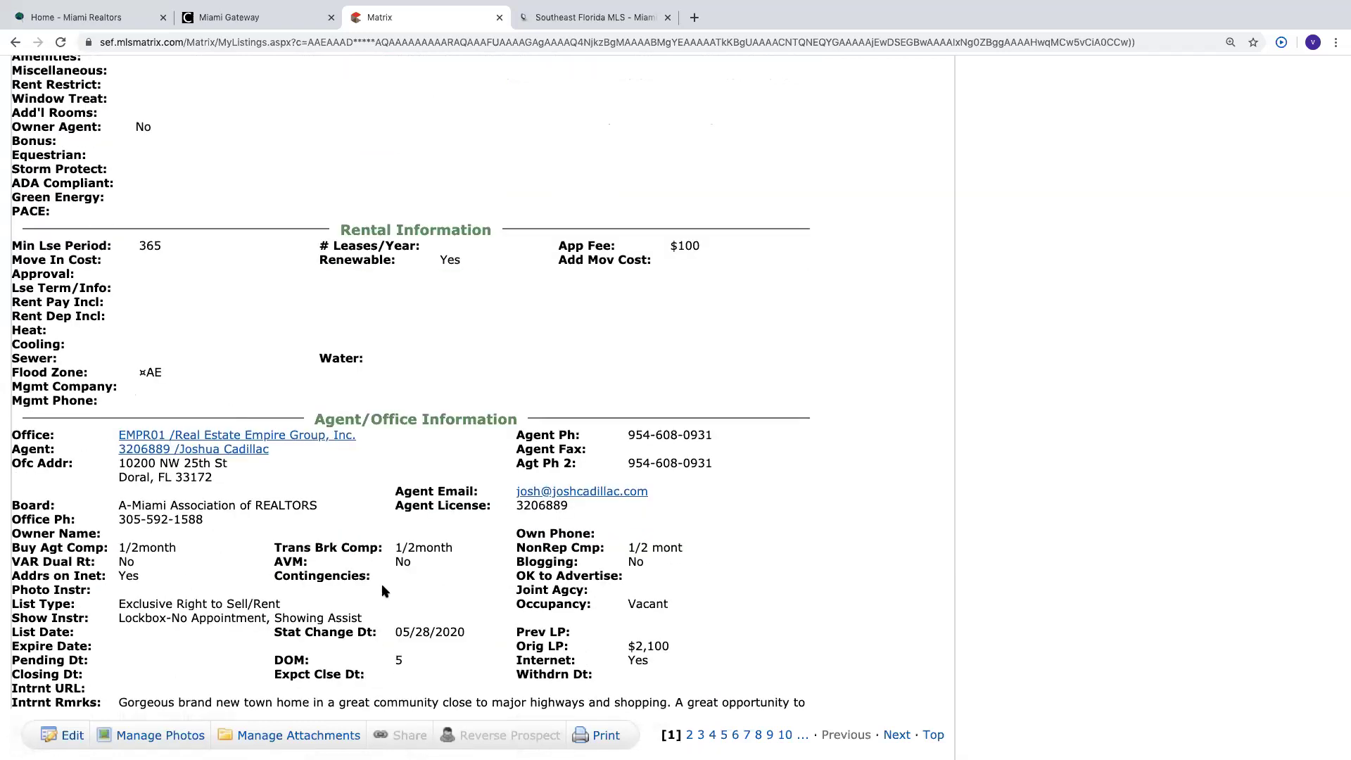
{"action": "scroll", "coordinate": [328, 593], "scroll_direction": "down", "scroll_amount": 2}
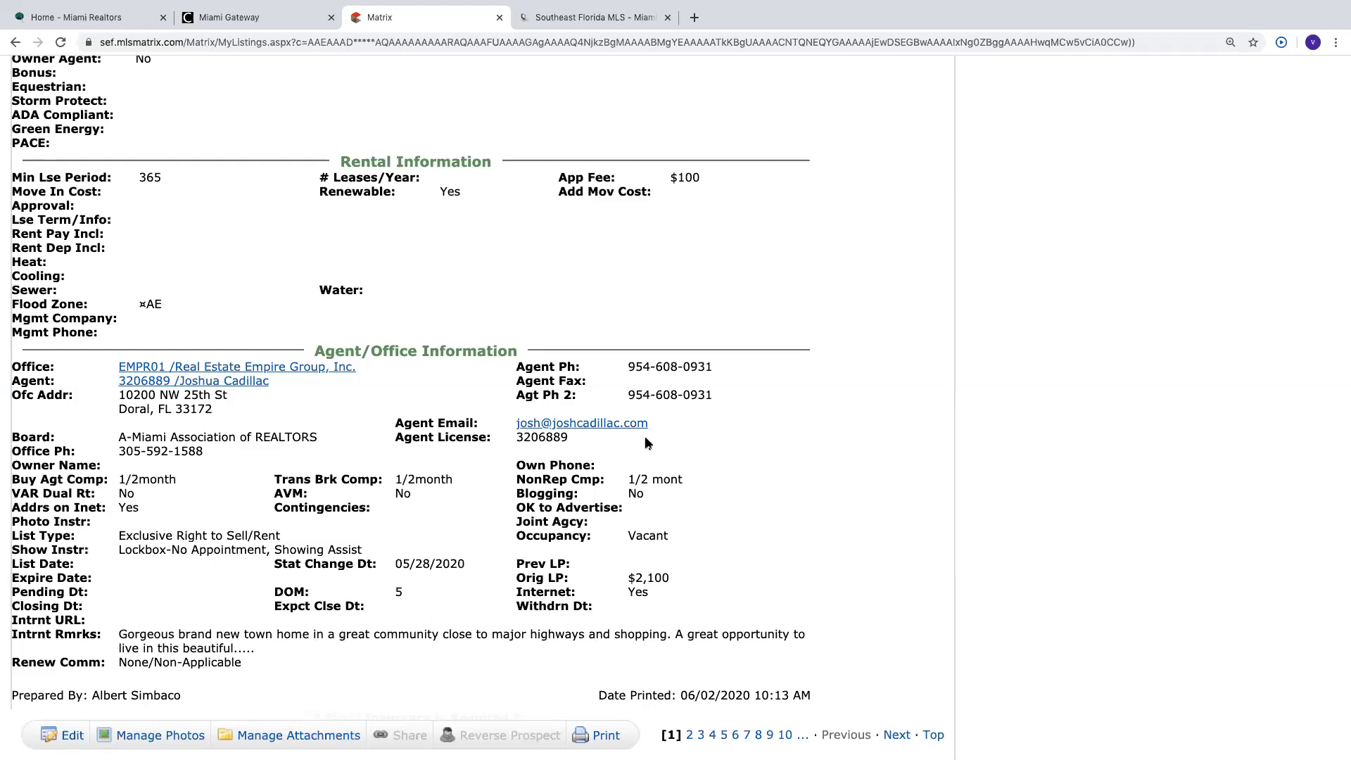
{"action": "scroll", "coordinate": [658, 304], "scroll_direction": "up", "scroll_amount": 9}
{"action": "scroll", "coordinate": [658, 304], "scroll_direction": "up", "scroll_amount": 10}
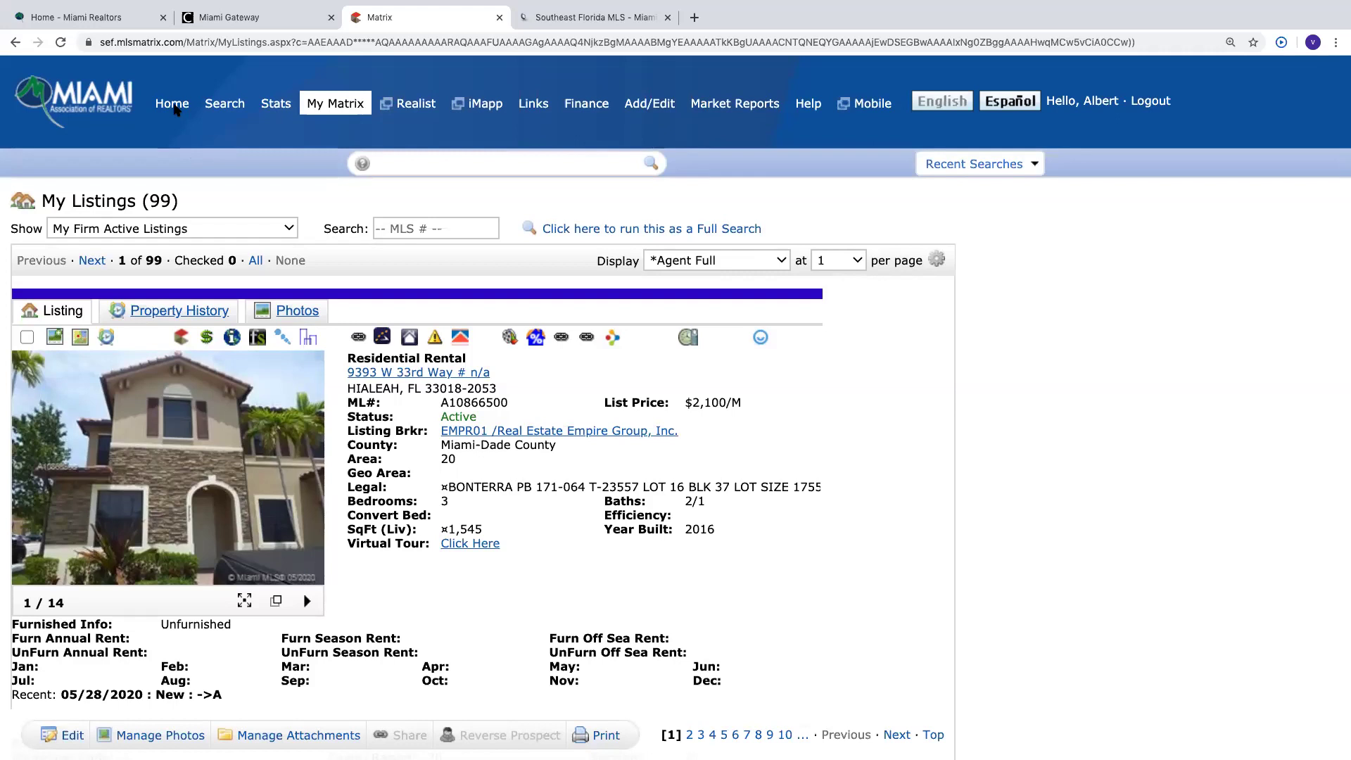
Go to the Home dashboard and place the cursor in the ML# quick search field.
{"action": "left_click", "coordinate": [174, 107]}
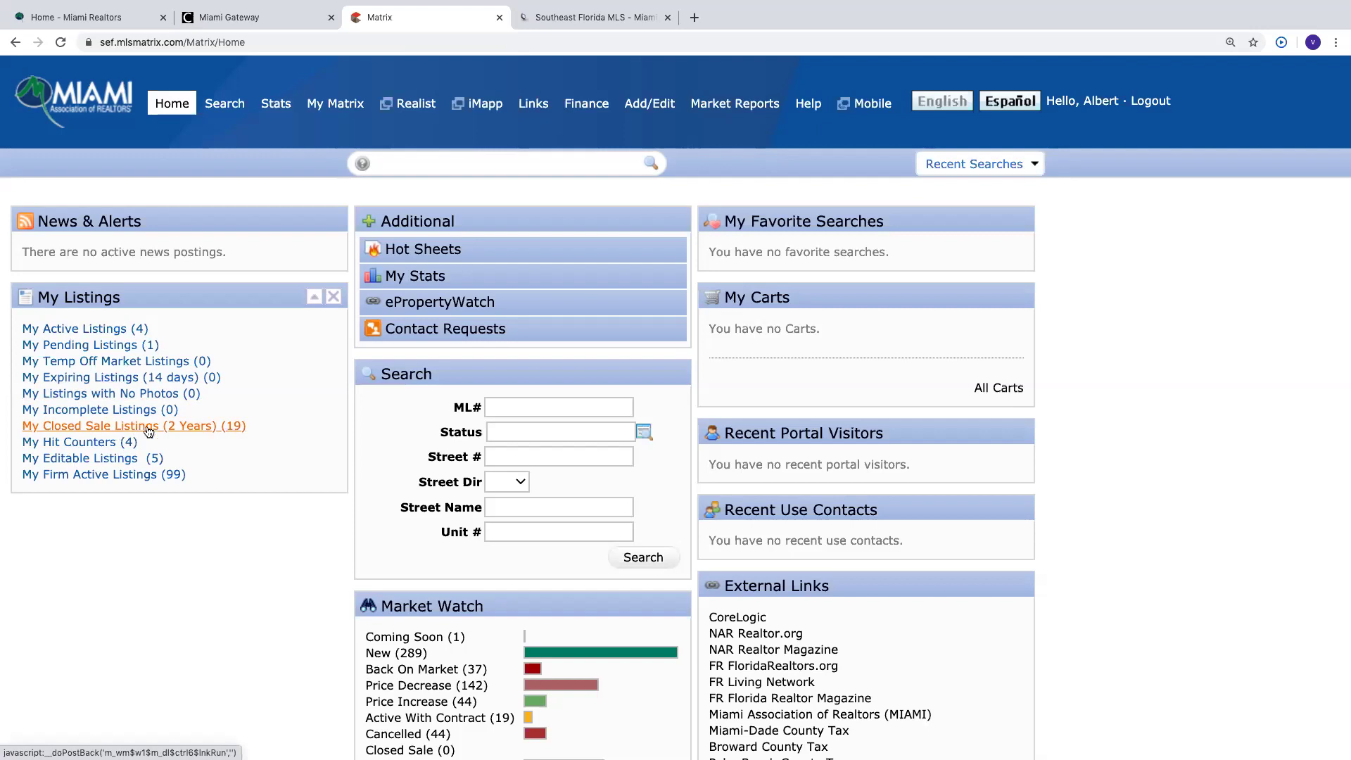
{"action": "scroll", "coordinate": [401, 429], "scroll_direction": "down", "scroll_amount": 2}
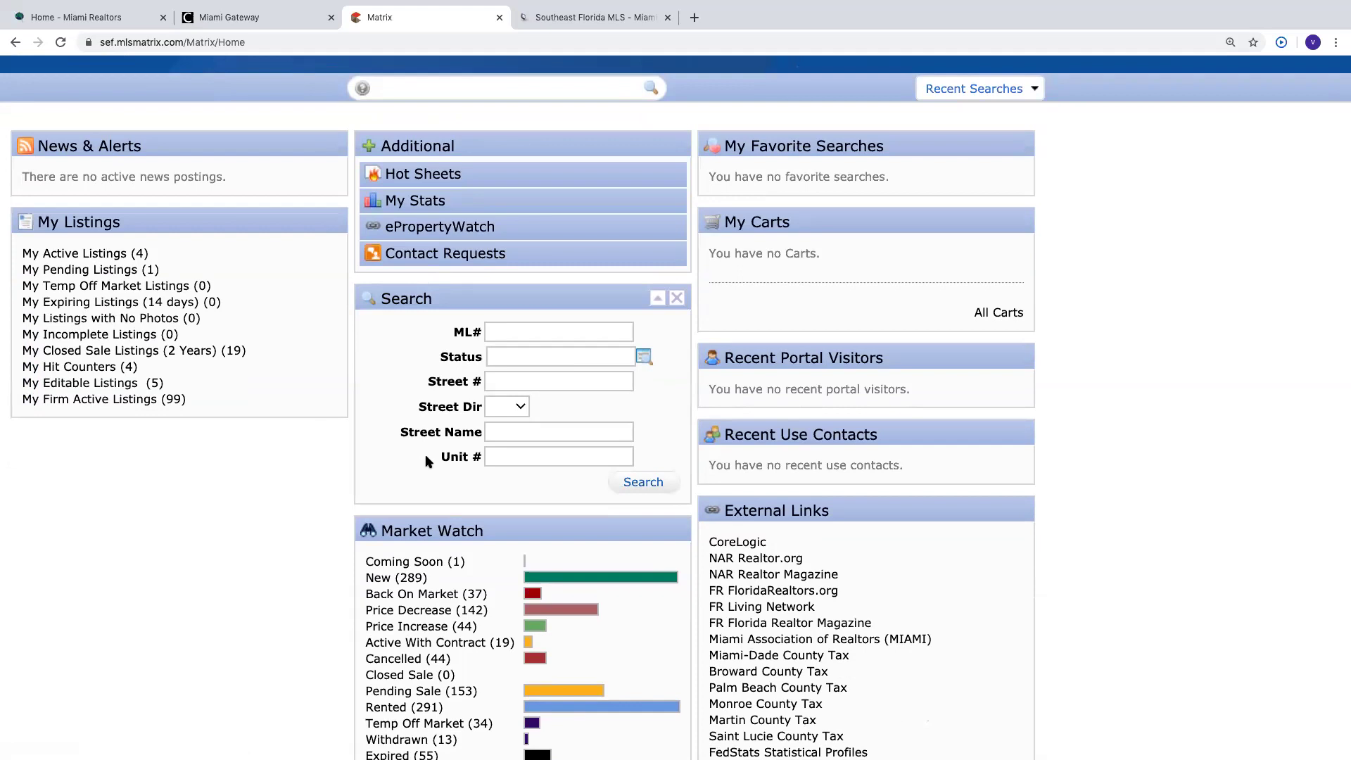
{"action": "left_click", "coordinate": [523, 334]}
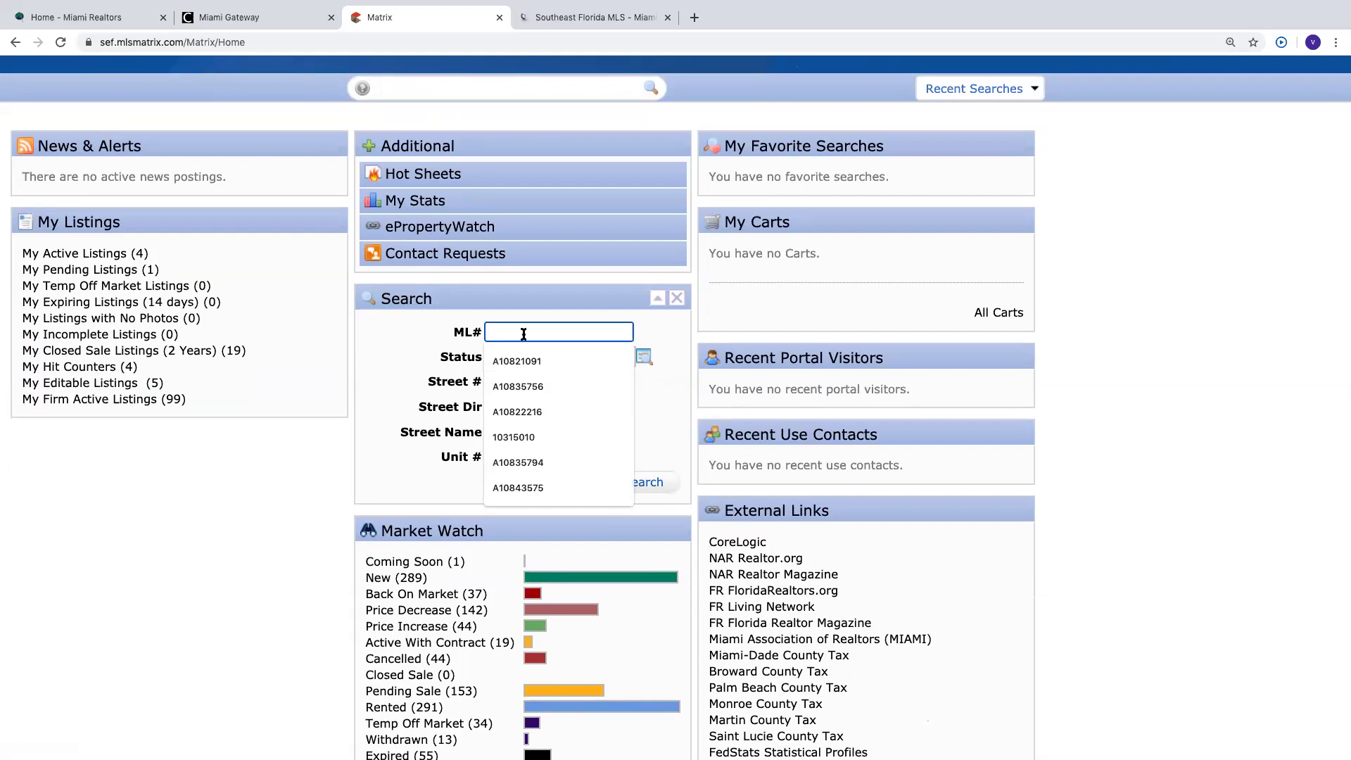
{"action": "left_click", "coordinate": [581, 307]}
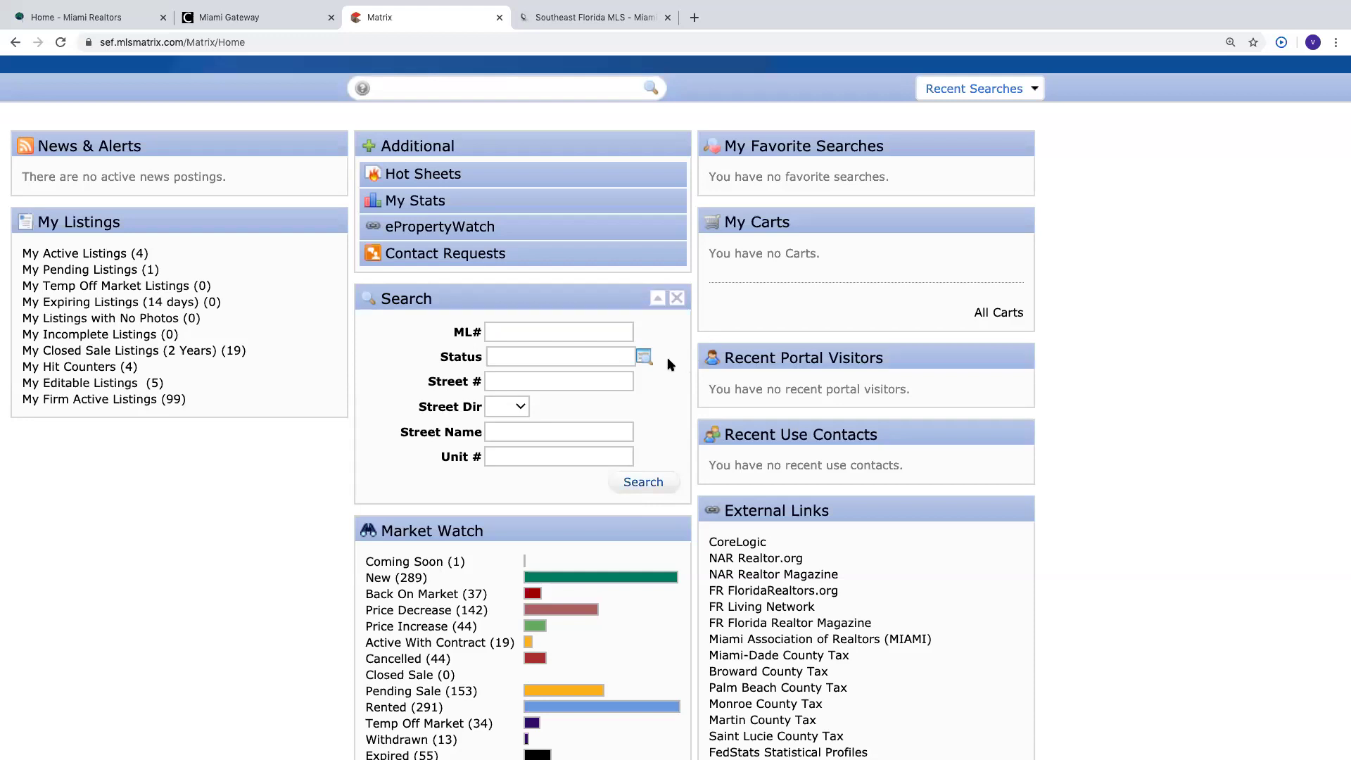
{"action": "left_click", "coordinate": [643, 357]}
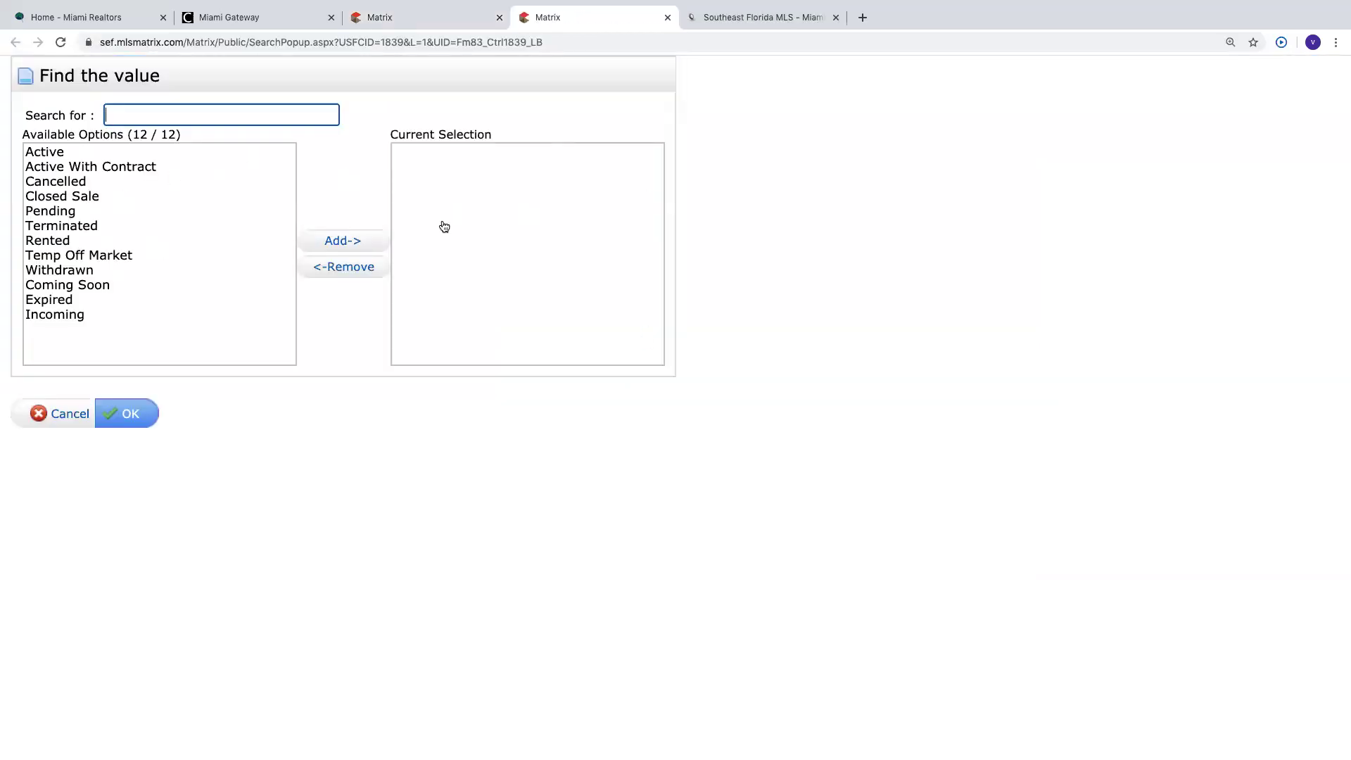
{"action": "left_click", "coordinate": [78, 416]}
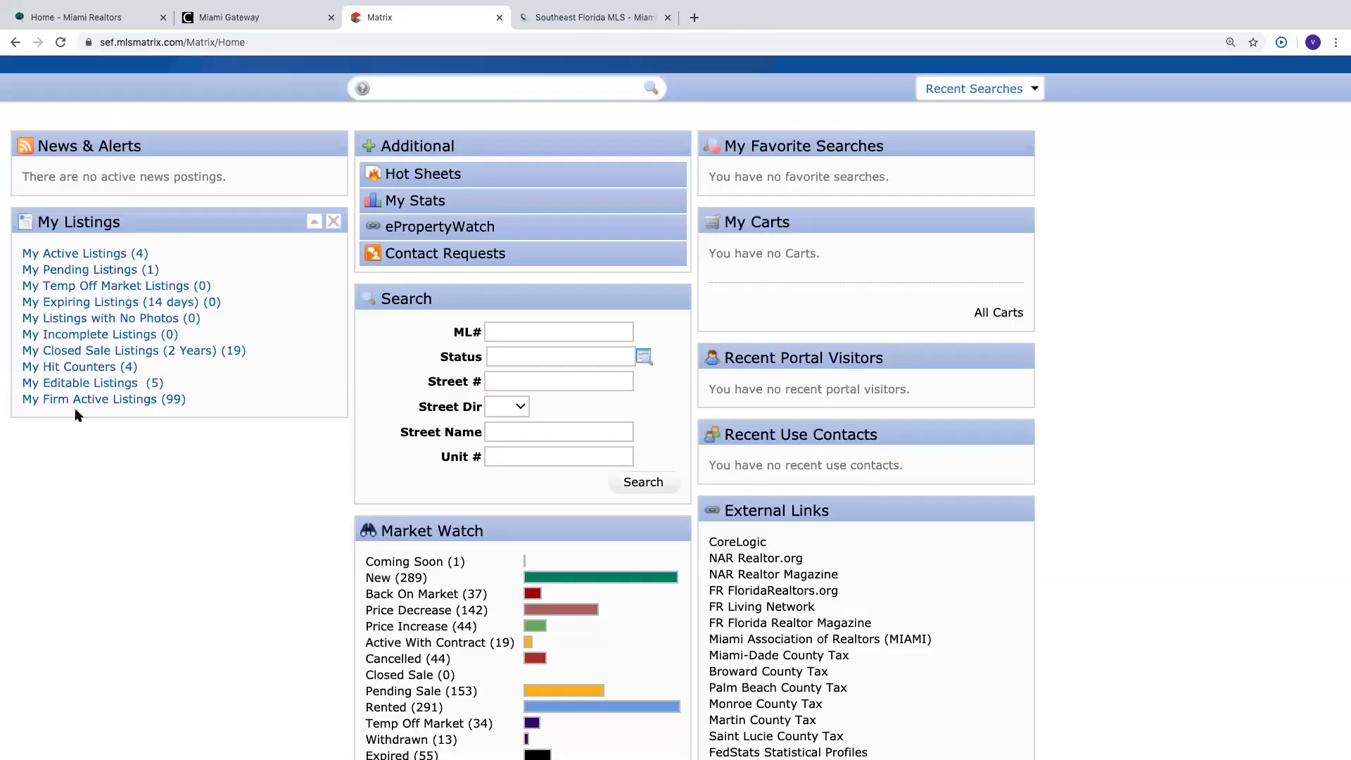
{"action": "left_click", "coordinate": [533, 381]}
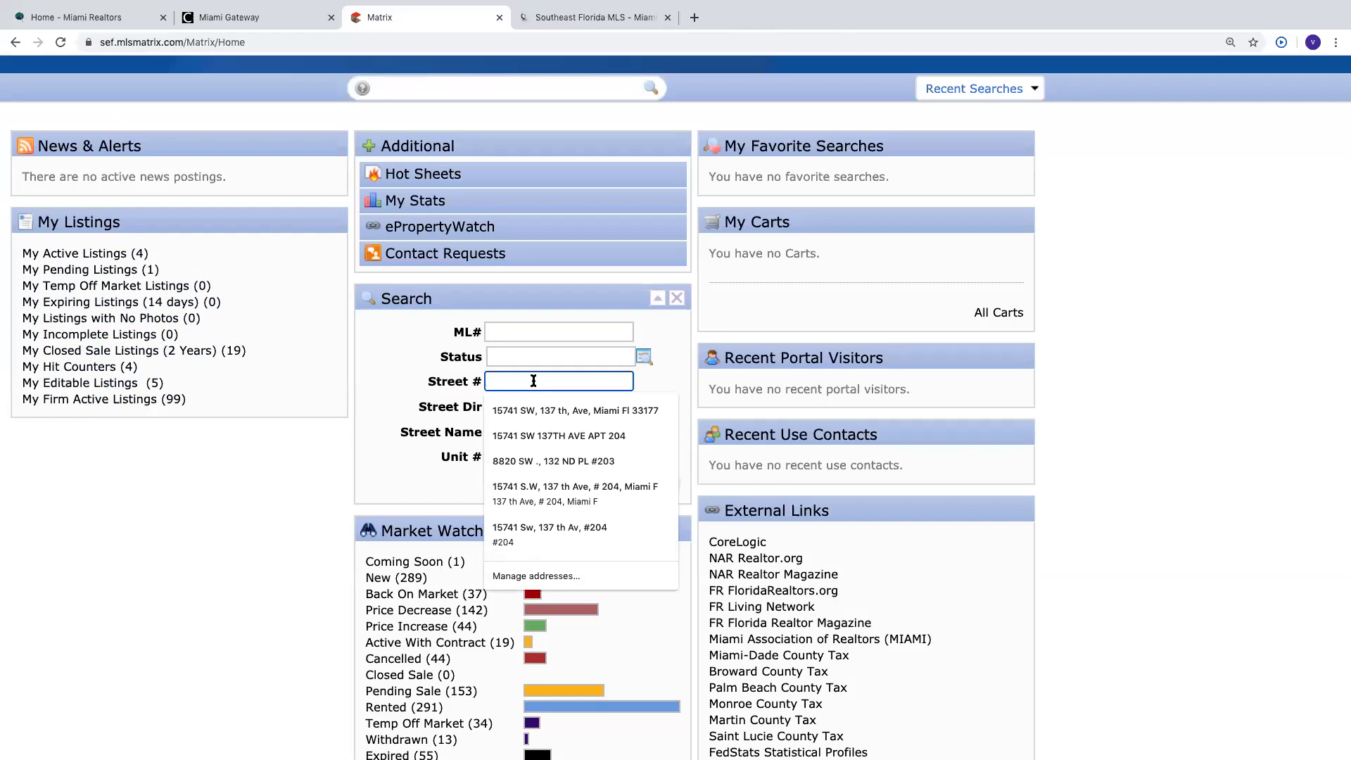
{"action": "type", "text": "11400"}
{"action": "left_click", "coordinate": [506, 406]}
{"action": "key", "text": "space"}
{"action": "key", "text": "Down"}
{"action": "key", "text": "Down"}
{"action": "key", "text": "Down"}
{"action": "key", "text": "Down"}
{"action": "key", "text": "Down"}
{"action": "key", "text": "Down"}
{"action": "key", "text": "Down"}
{"action": "key", "text": "Down"}
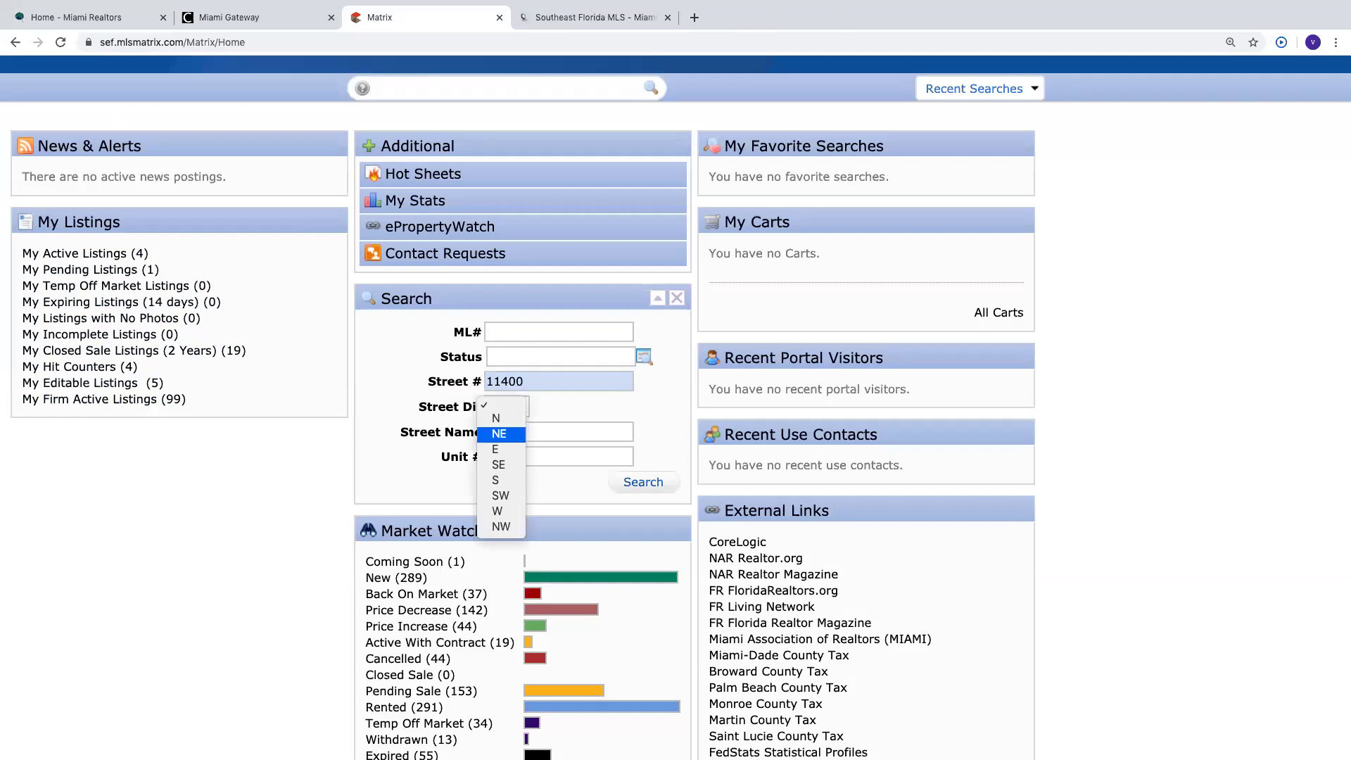
{"action": "key", "text": "Up"}
{"action": "key", "text": "Up"}
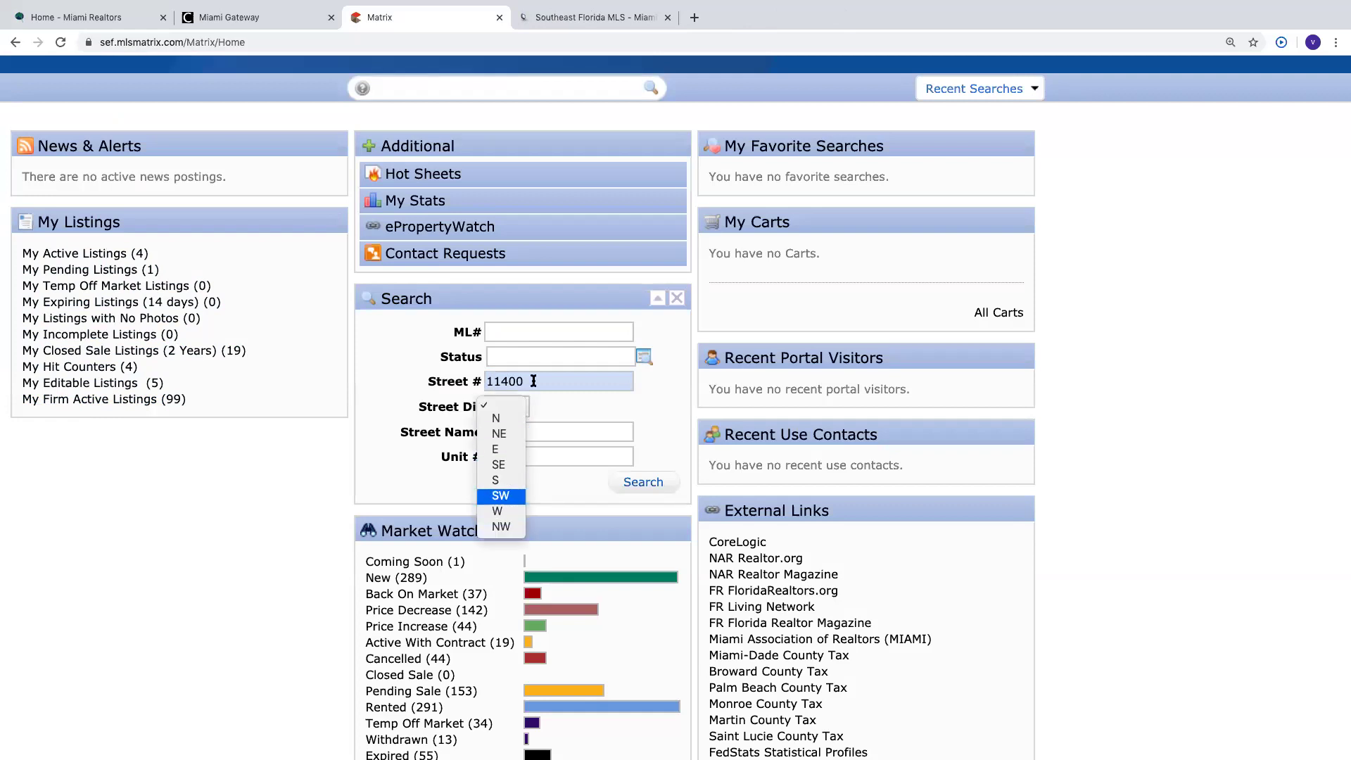
{"action": "key", "text": "Escape"}
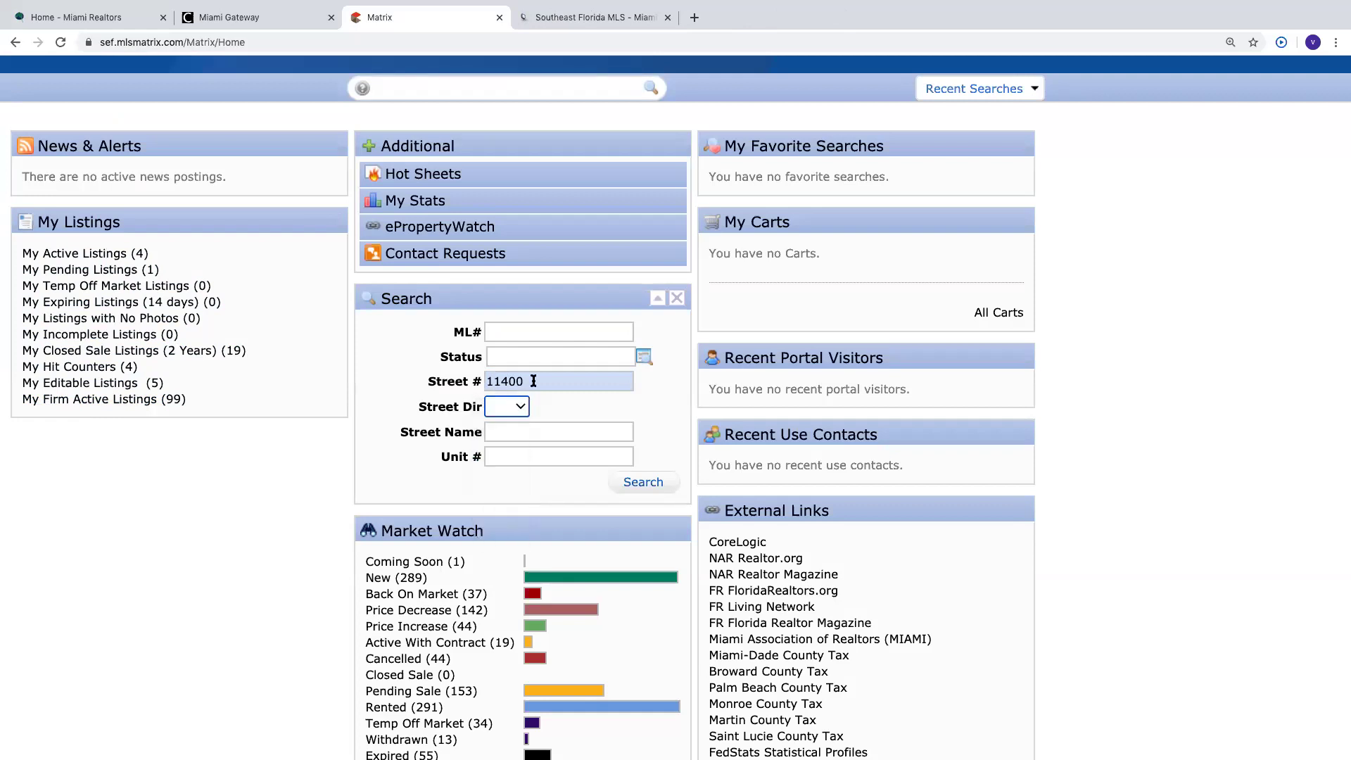
{"action": "left_click", "coordinate": [519, 408]}
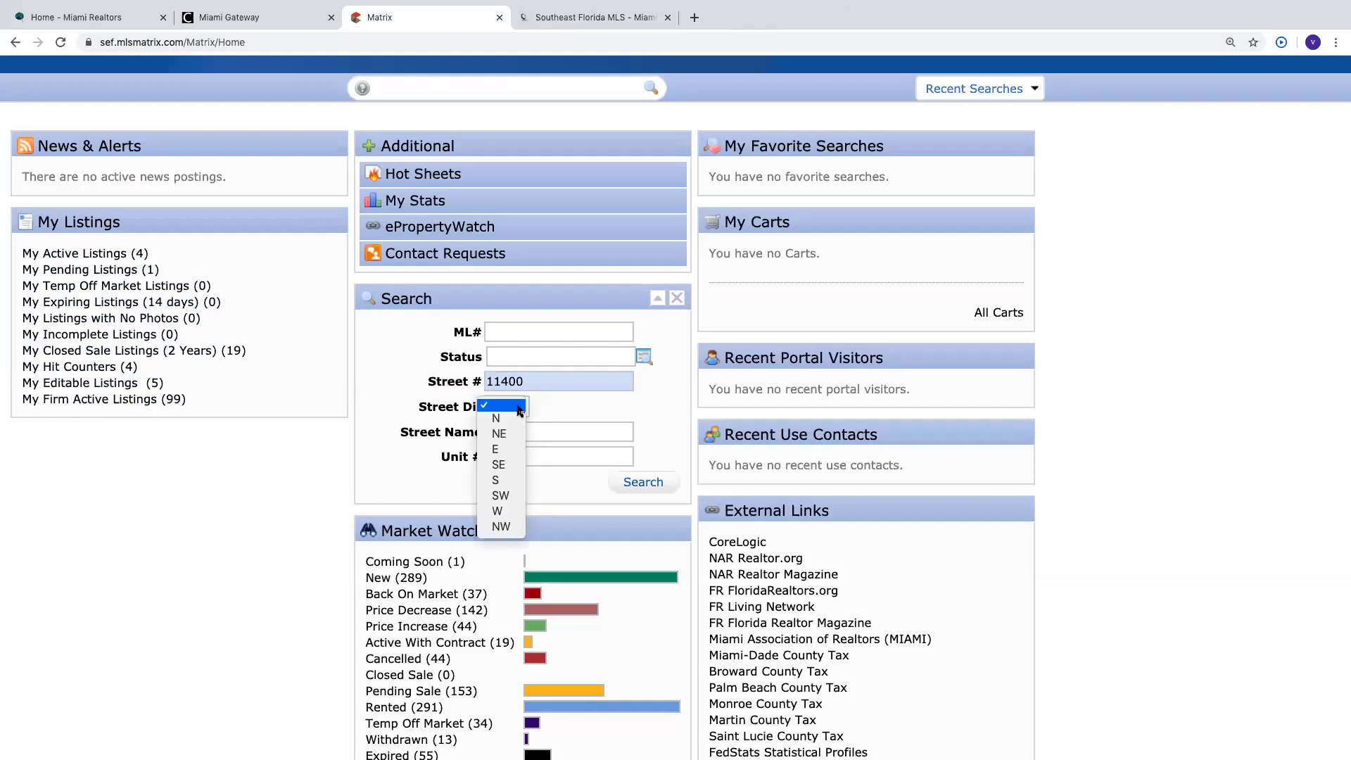
{"action": "left_click", "coordinate": [514, 496]}
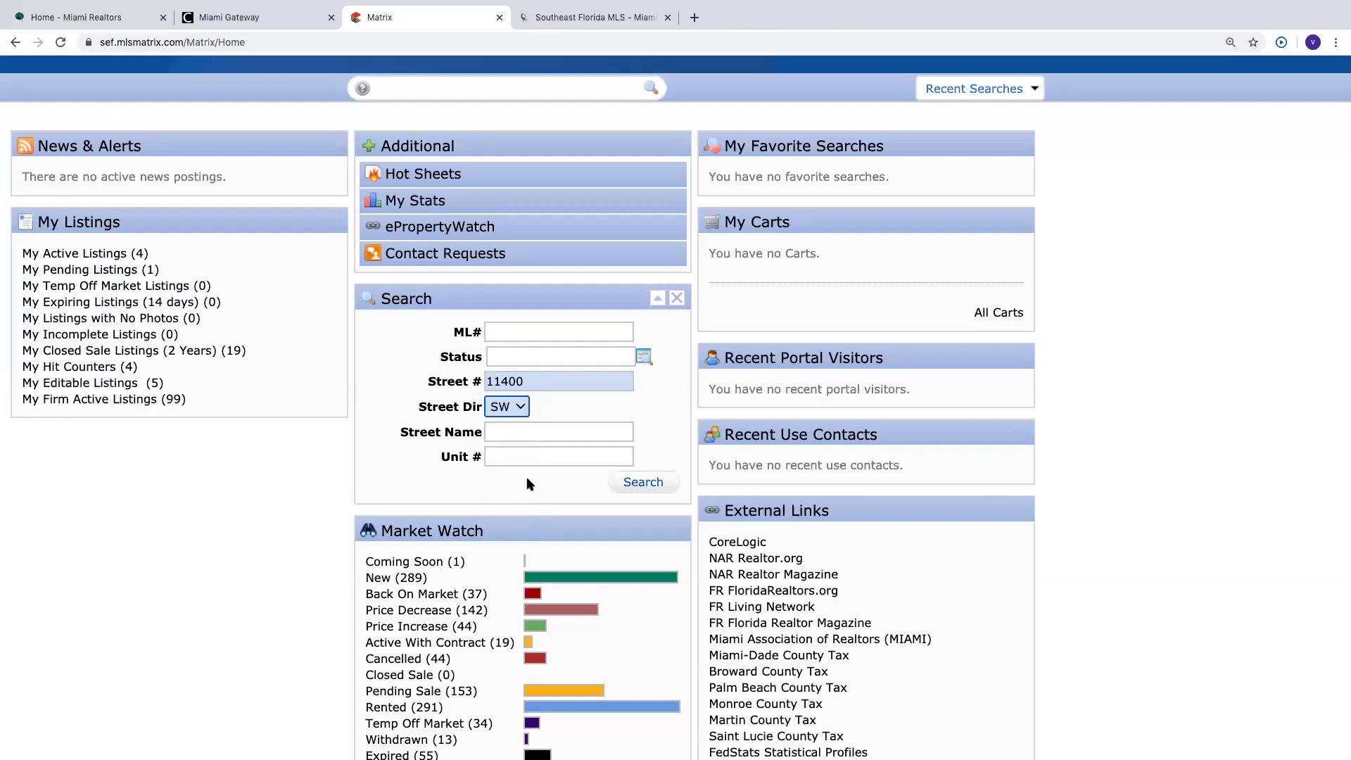
{"action": "left_click", "coordinate": [556, 435]}
{"action": "type", "text": "32 st"}
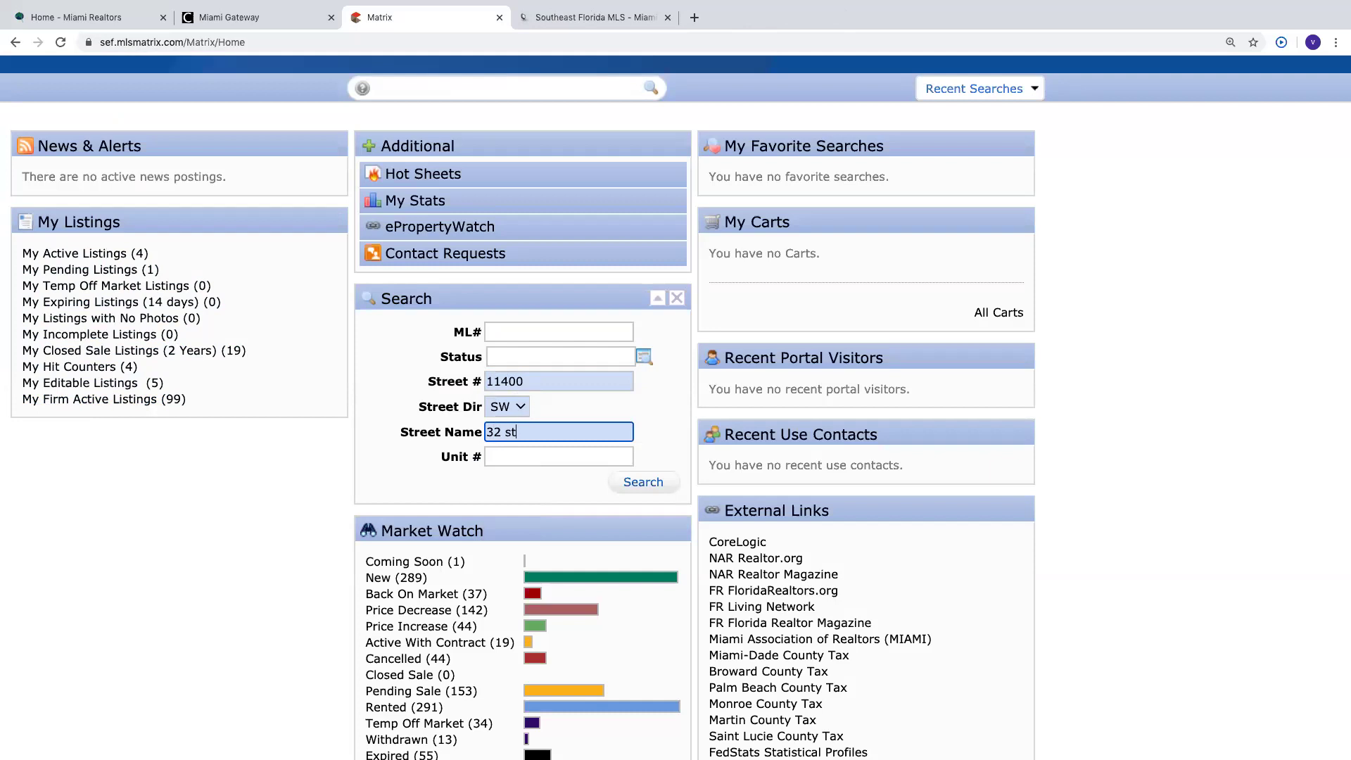
{"action": "key", "text": "BackSpace"}
{"action": "key", "text": "BackSpace"}
{"action": "key", "text": "BackSpace"}
{"action": "key", "text": "BackSpace"}
{"action": "key", "text": "BackSpace"}
{"action": "key", "text": "shift+Tab"}
{"action": "key", "text": "space"}
{"action": "key", "text": "Up"}
{"action": "key", "text": "Up"}
{"action": "key", "text": "Up"}
{"action": "key", "text": "Up"}
{"action": "key", "text": "Up"}
{"action": "key", "text": "Up"}
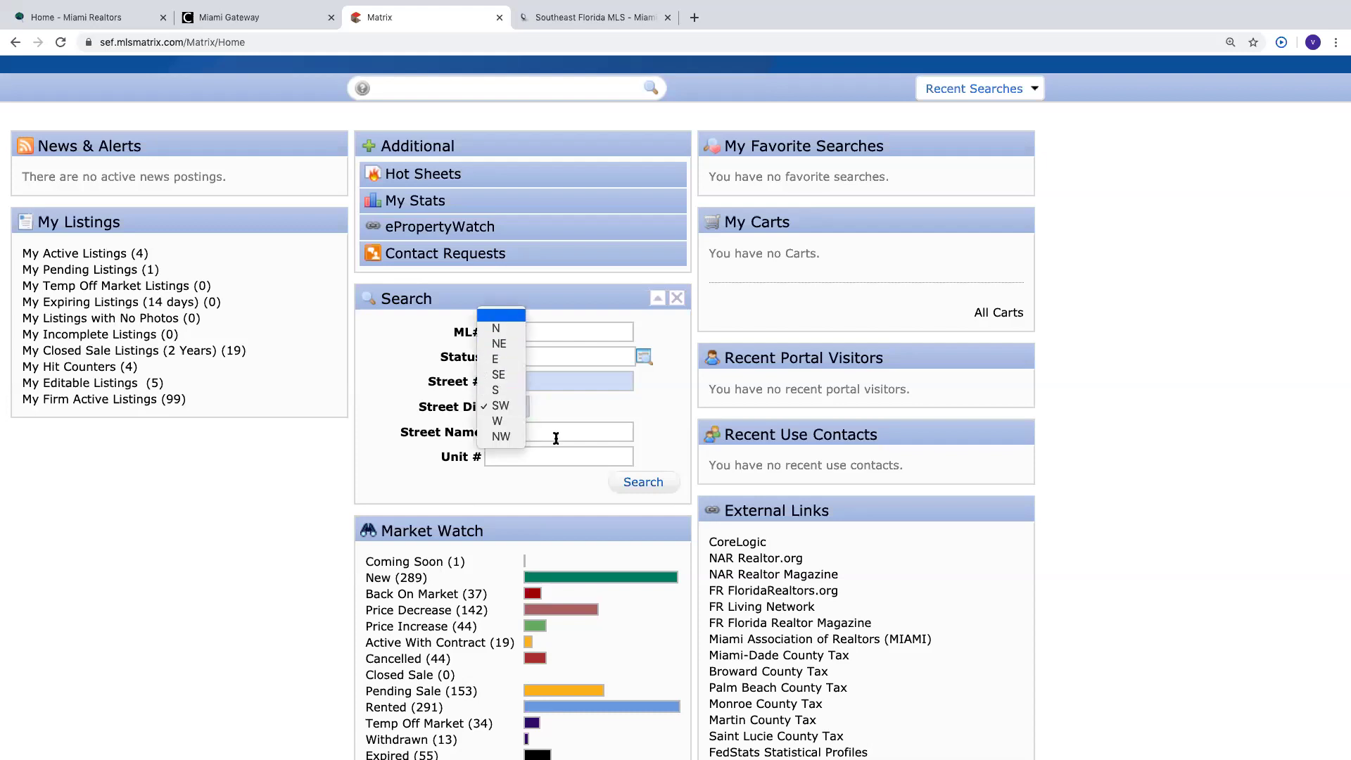
{"action": "key", "text": "Escape"}
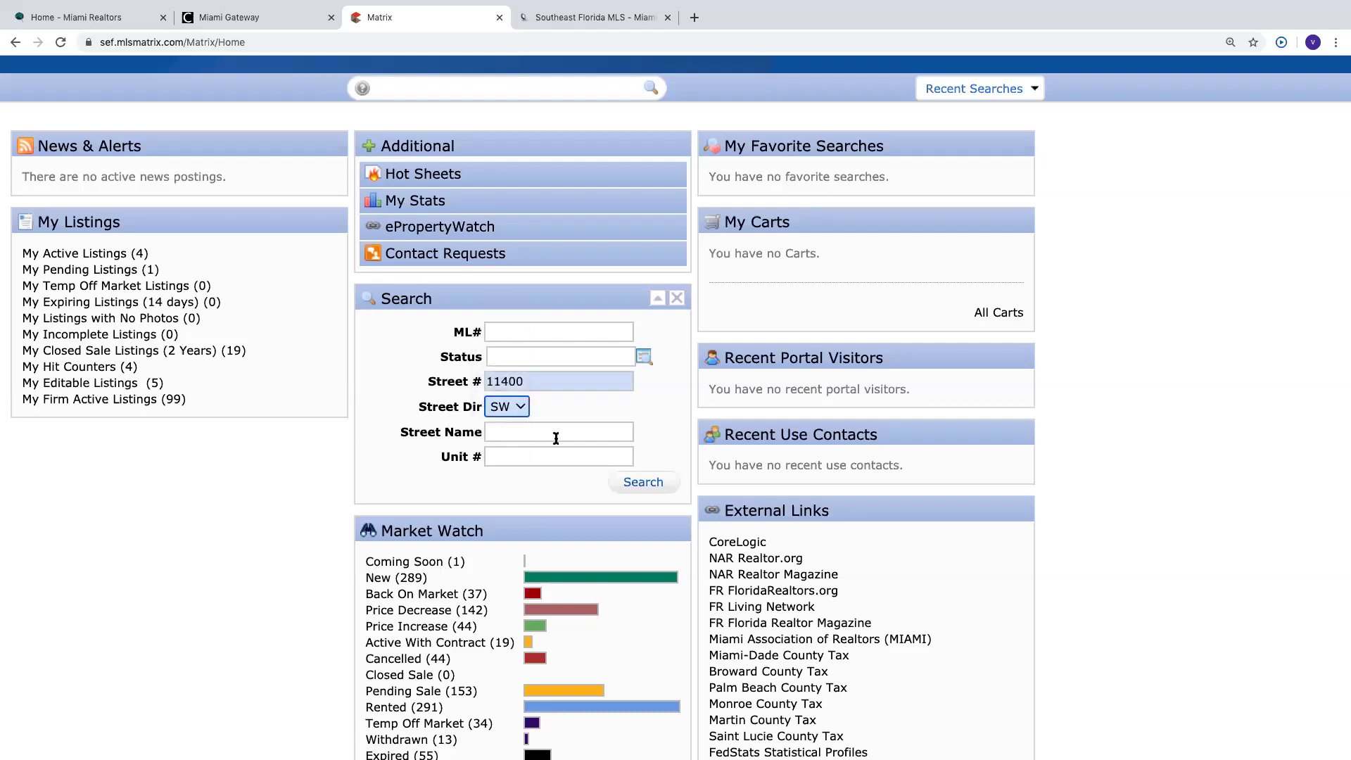
{"action": "left_click", "coordinate": [520, 413]}
{"action": "left_click", "coordinate": [512, 311]}
{"action": "double_click", "coordinate": [552, 380]}
{"action": "key", "text": "BackSpace"}
{"action": "key", "text": "Tab"}
{"action": "scroll", "coordinate": [558, 665], "scroll_direction": "down", "scroll_amount": 5}
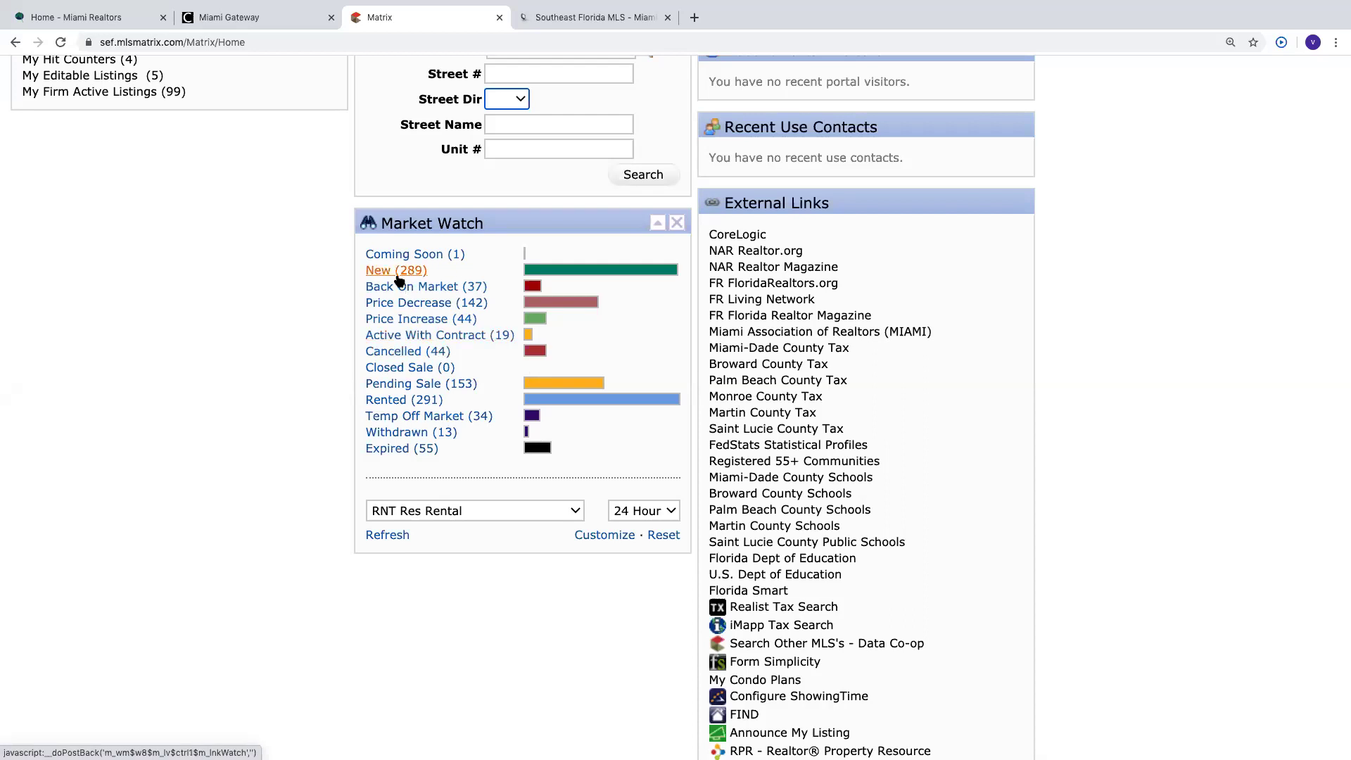
Keep Market Watch on RNT Res Rental and list its New (289) listings.
{"action": "left_click", "coordinate": [444, 511]}
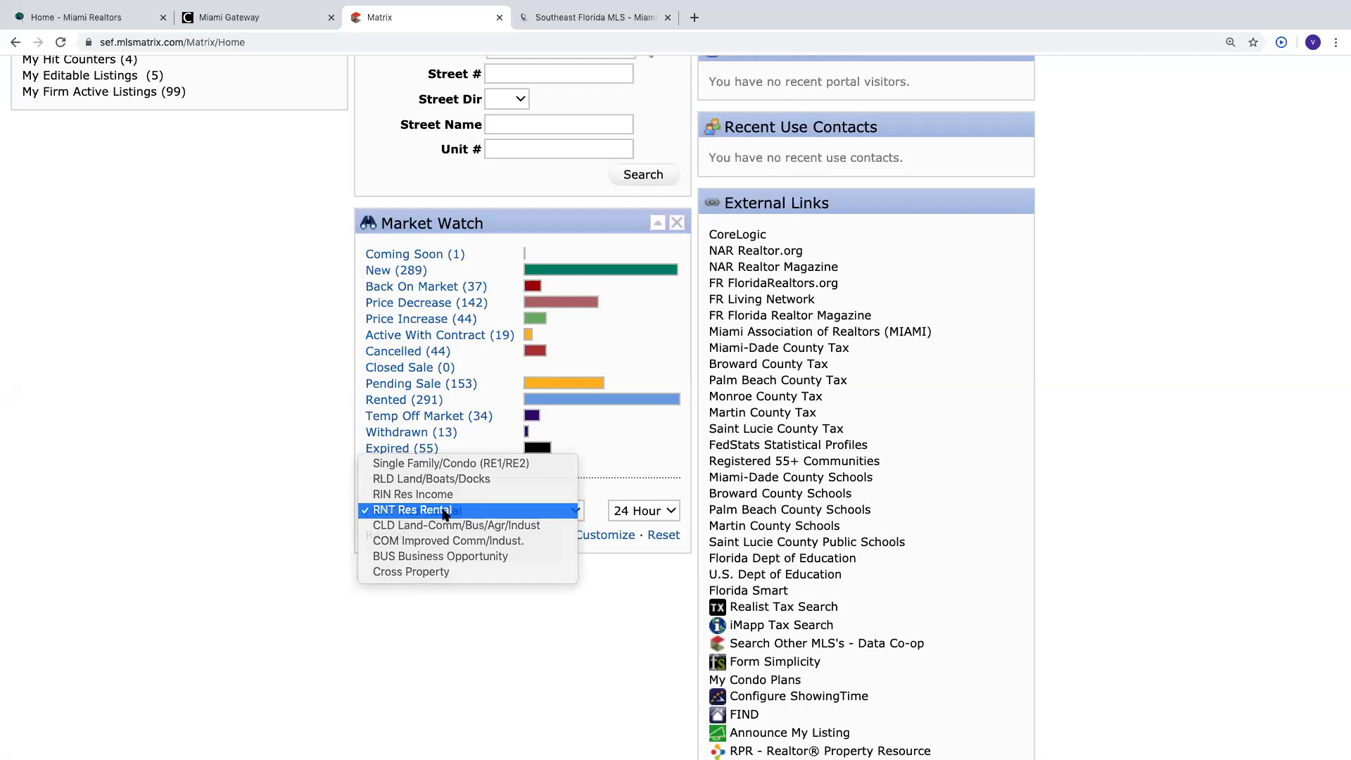
{"action": "left_click", "coordinate": [444, 511]}
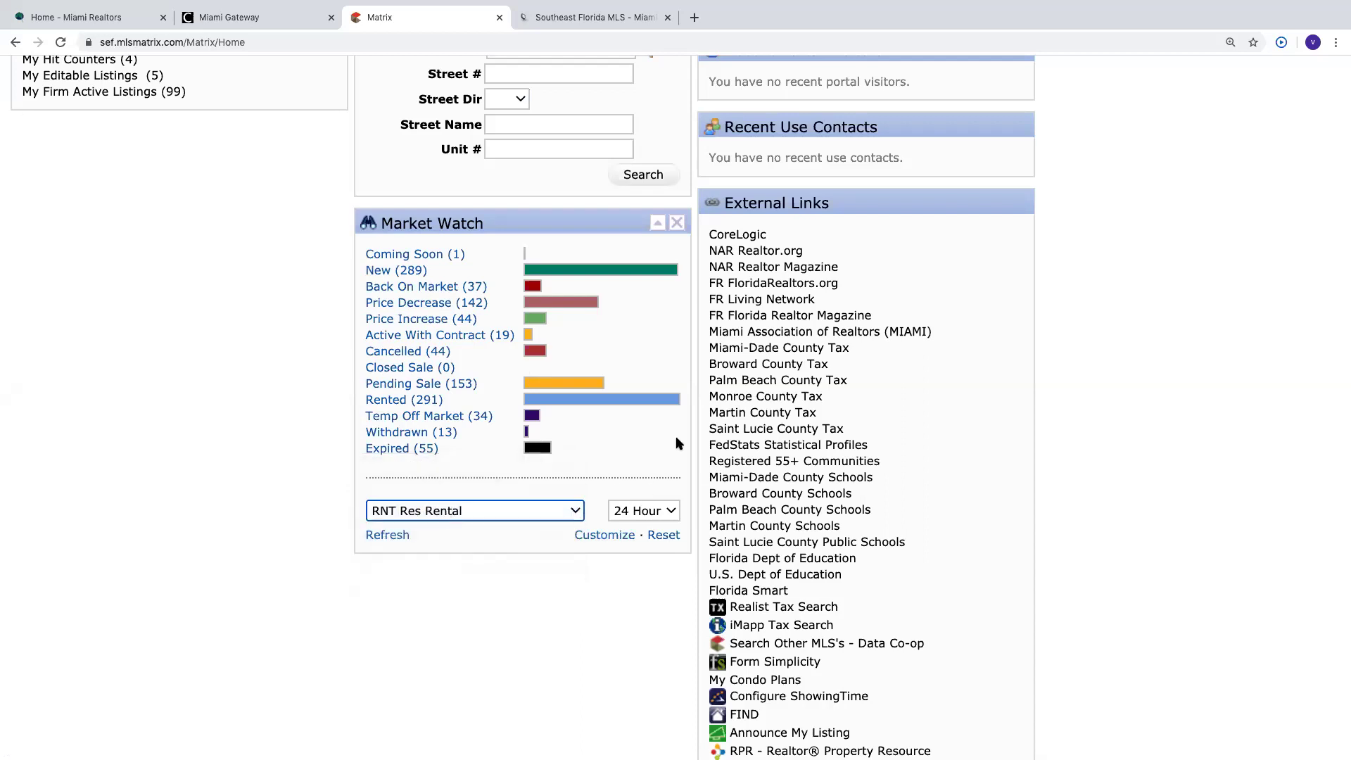
{"action": "left_click", "coordinate": [418, 272]}
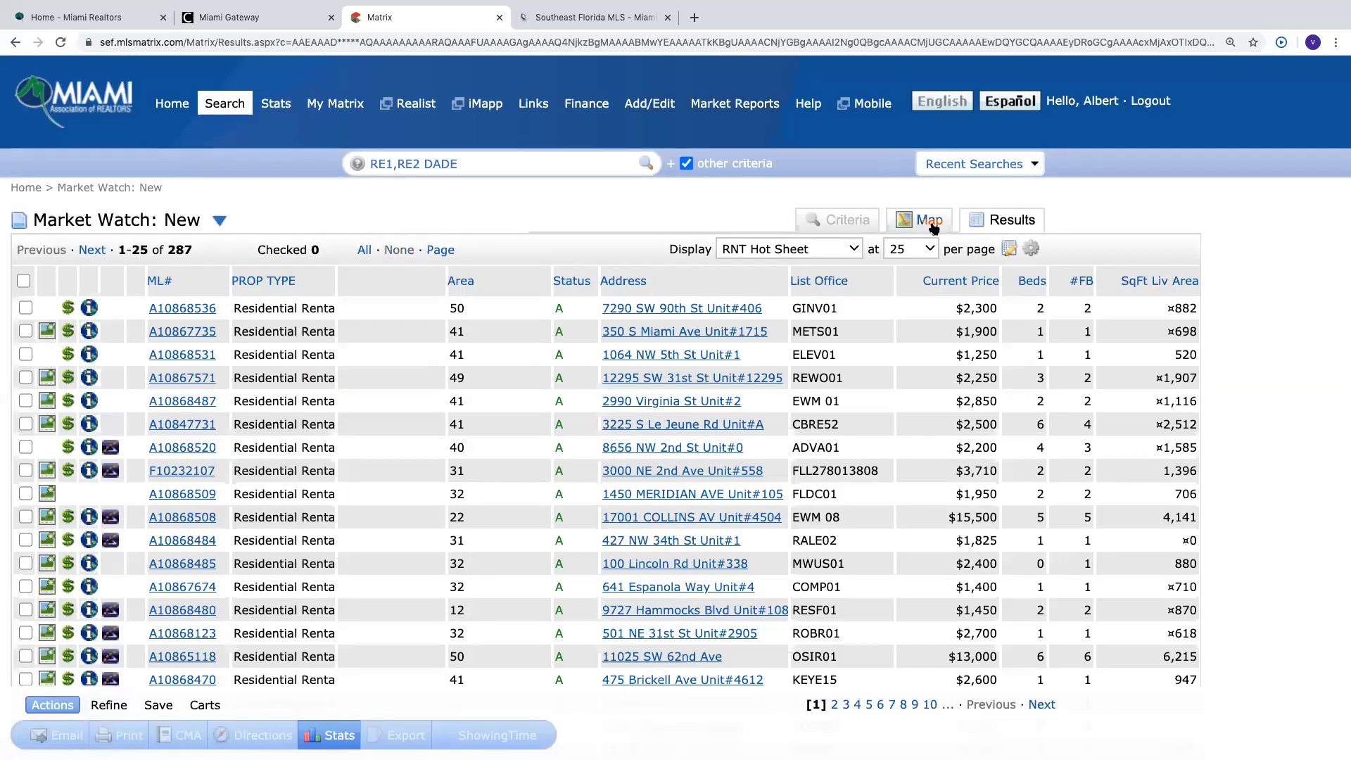
Map the new rentals on satellite view around Miami and select the $1,500 2bd 2ba Sweetwater pin.
{"action": "left_click", "coordinate": [930, 221]}
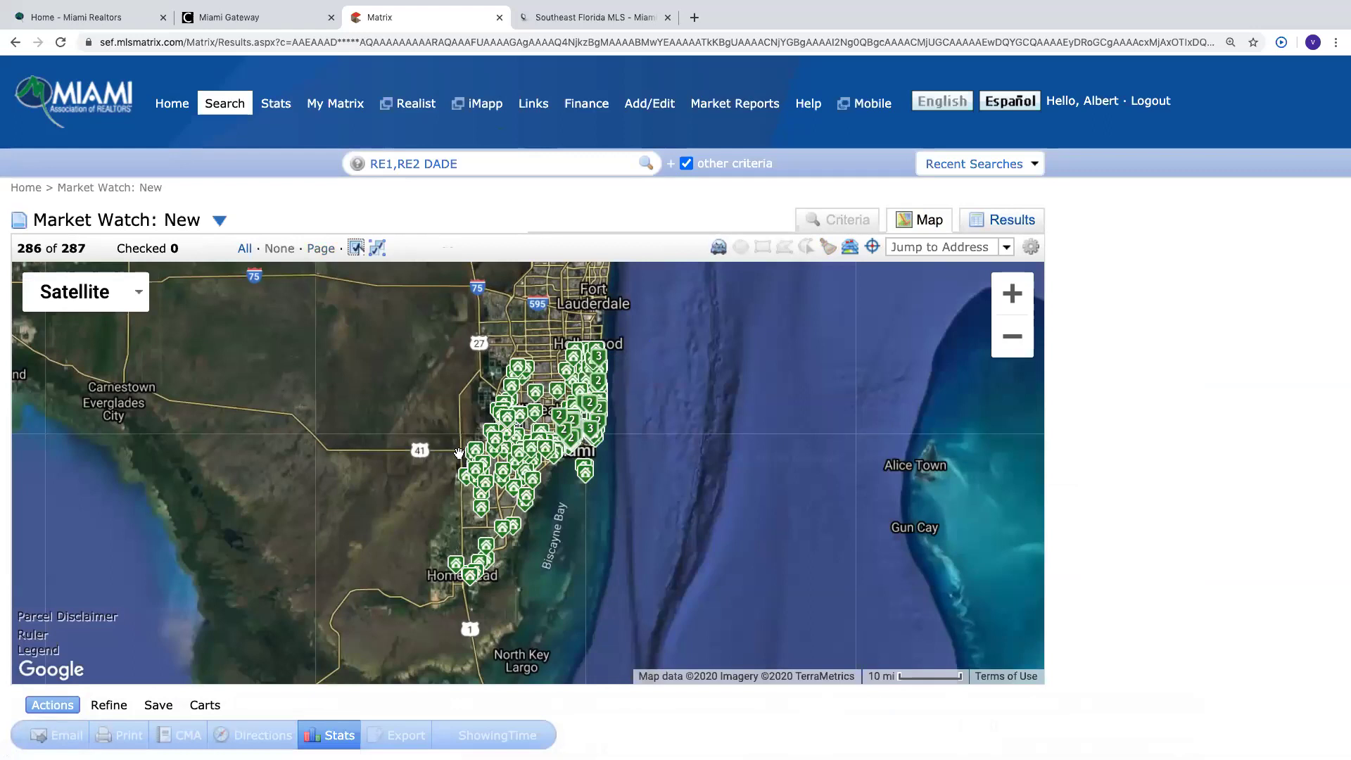
{"action": "scroll", "coordinate": [458, 452], "scroll_direction": "down", "scroll_amount": 2}
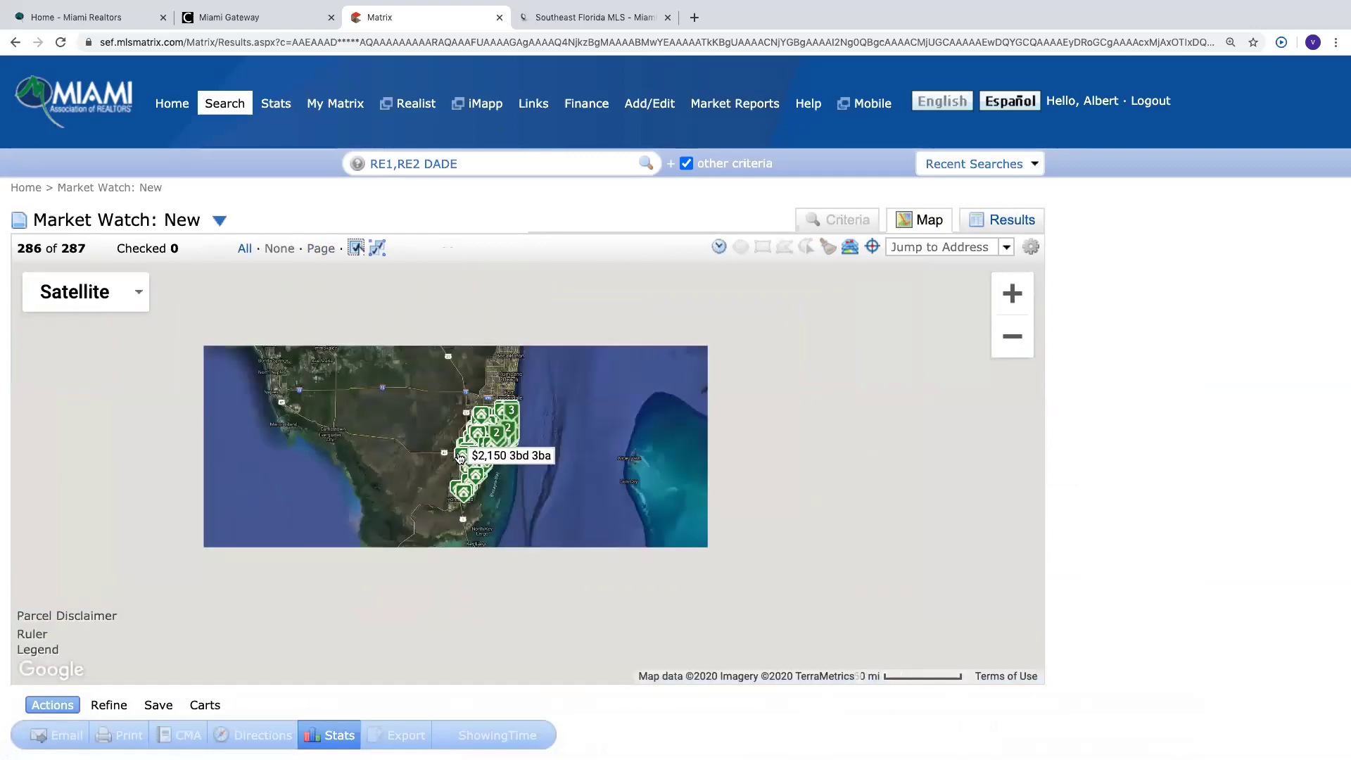
{"action": "scroll", "coordinate": [459, 452], "scroll_direction": "up", "scroll_amount": 1}
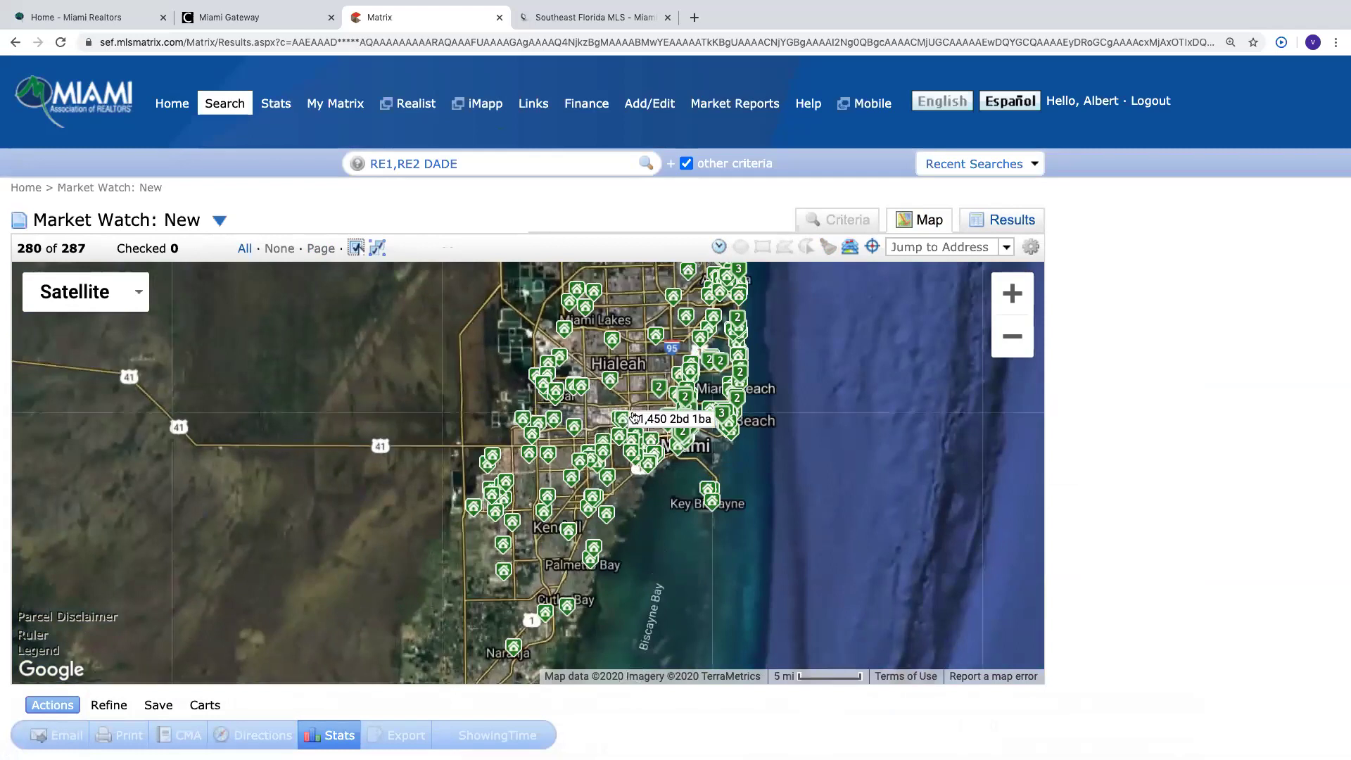
{"action": "scroll", "coordinate": [630, 411], "scroll_direction": "up", "scroll_amount": 1}
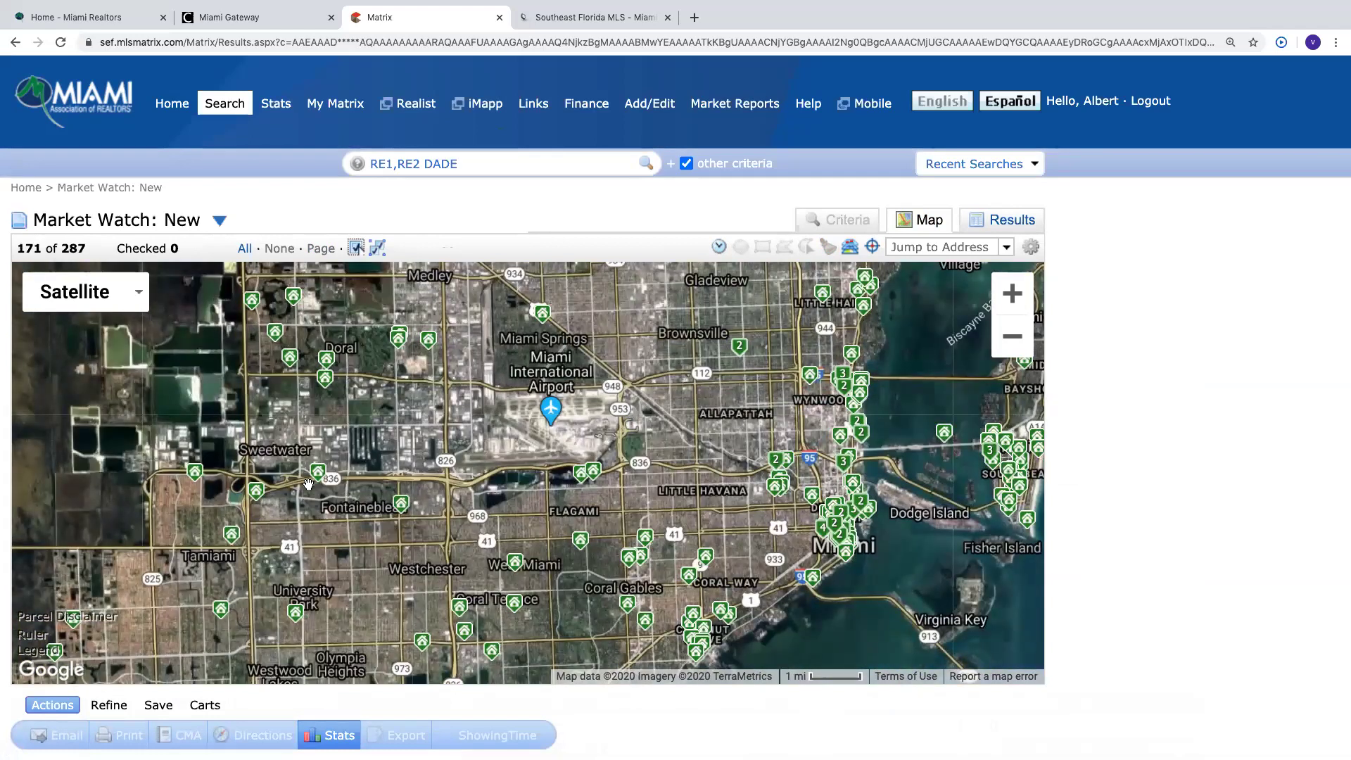
{"action": "mouse_move", "coordinate": [317, 477]}
{"action": "mouse_move", "coordinate": [399, 504]}
{"action": "mouse_move", "coordinate": [254, 492]}
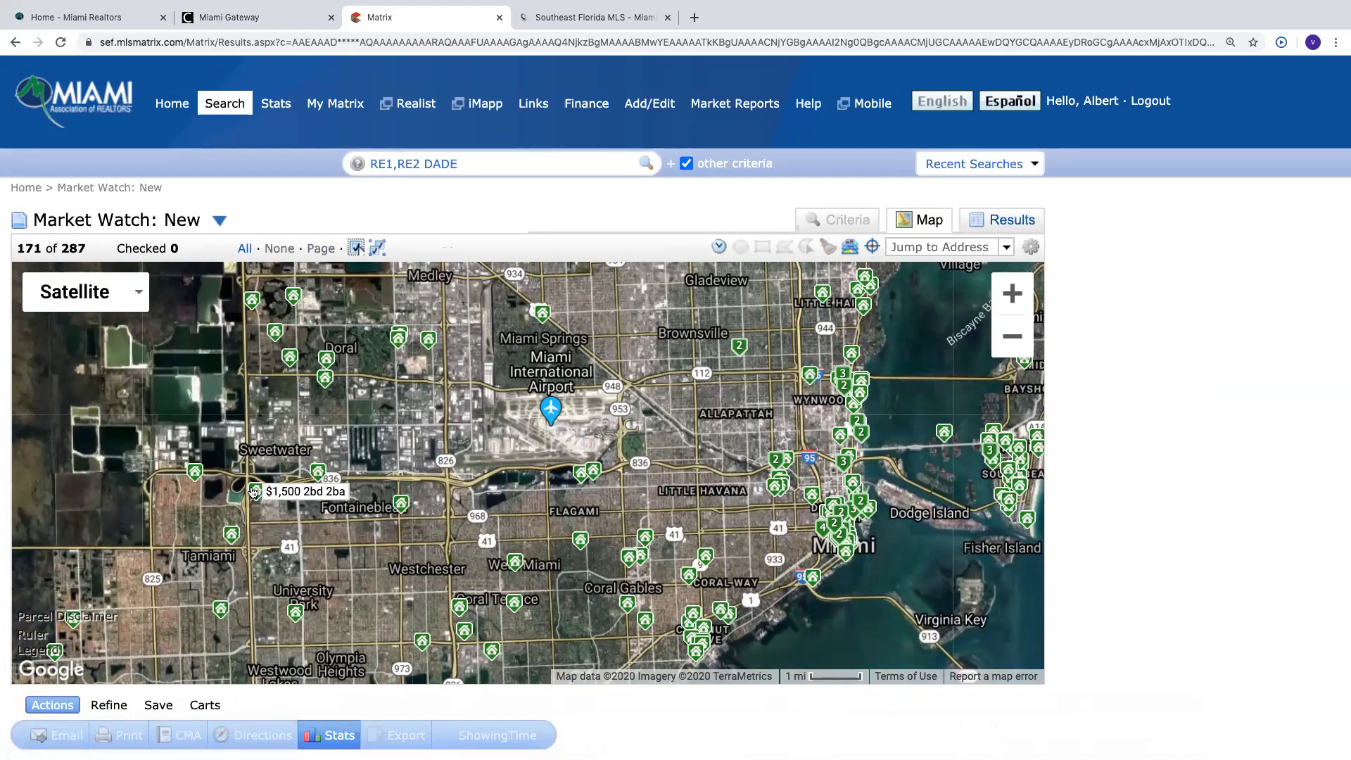
{"action": "left_click", "coordinate": [253, 492]}
{"action": "left_click", "coordinate": [335, 386]}
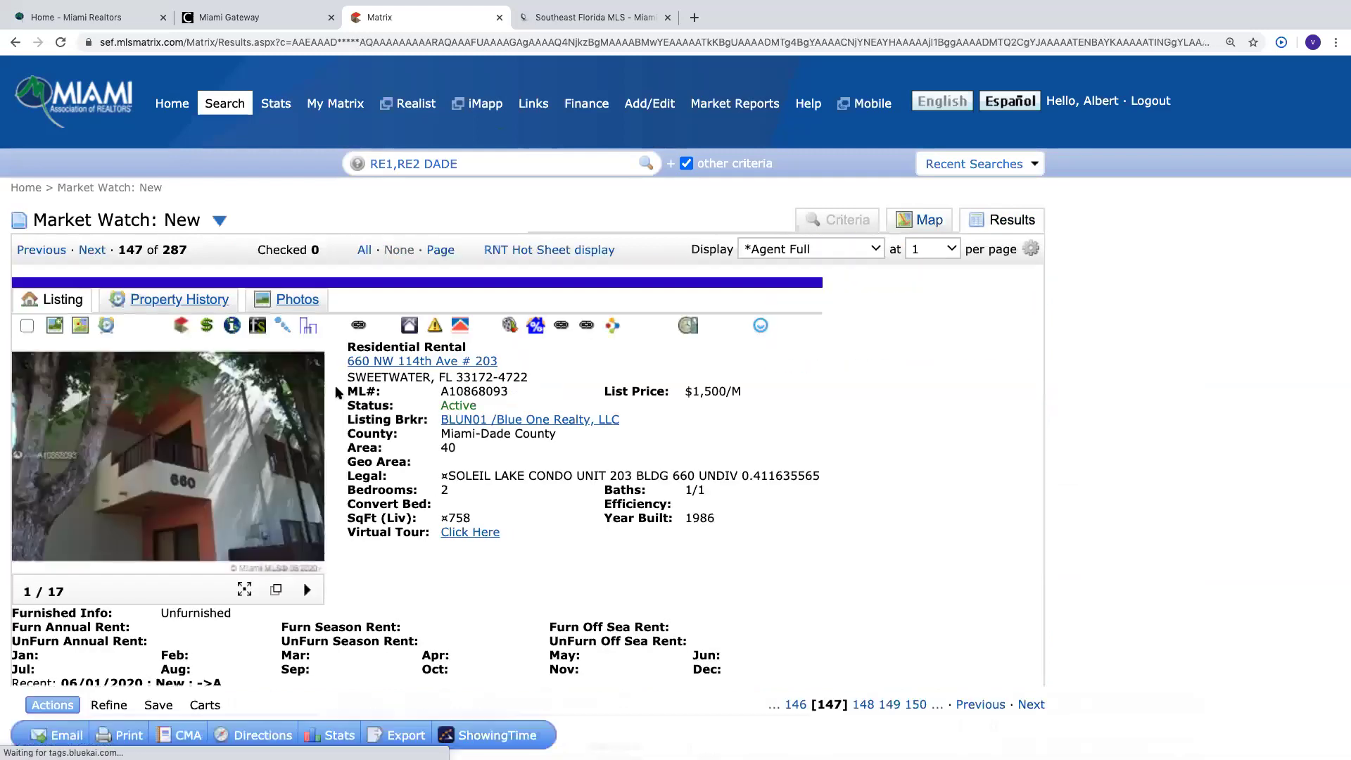
{"action": "scroll", "coordinate": [336, 392], "scroll_direction": "down", "scroll_amount": 9}
{"action": "scroll", "coordinate": [336, 392], "scroll_direction": "down", "scroll_amount": 4}
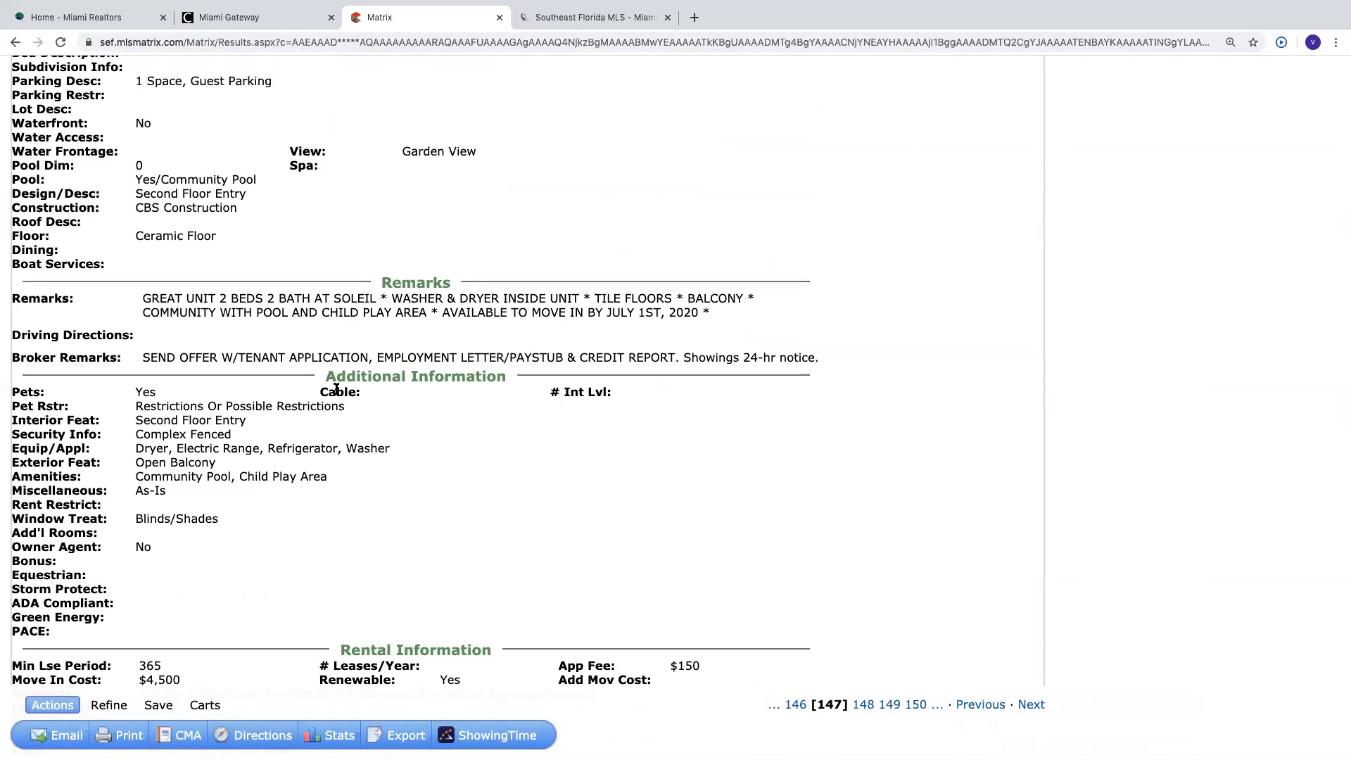
{"action": "scroll", "coordinate": [336, 391], "scroll_direction": "up", "scroll_amount": 13}
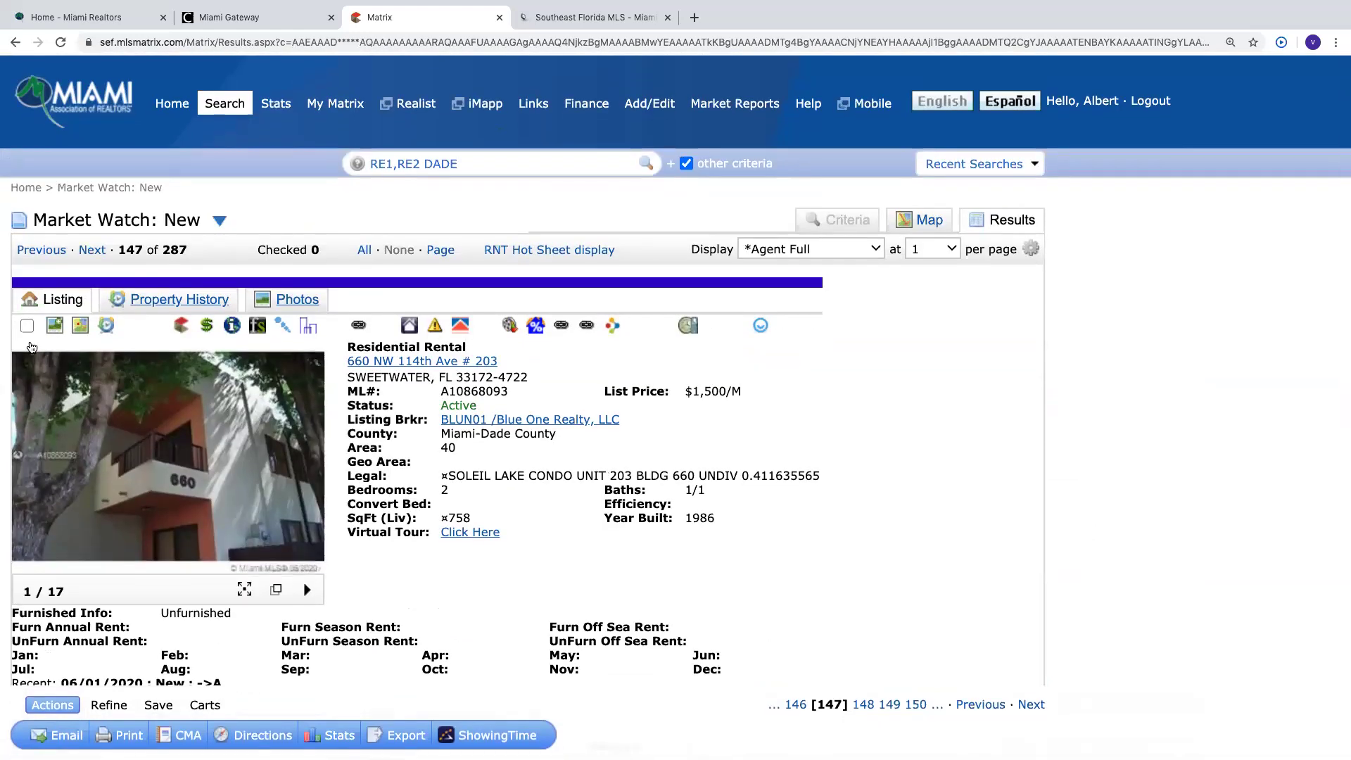
{"action": "left_click", "coordinate": [27, 325]}
{"action": "scroll", "coordinate": [304, 567], "scroll_direction": "down", "scroll_amount": 7}
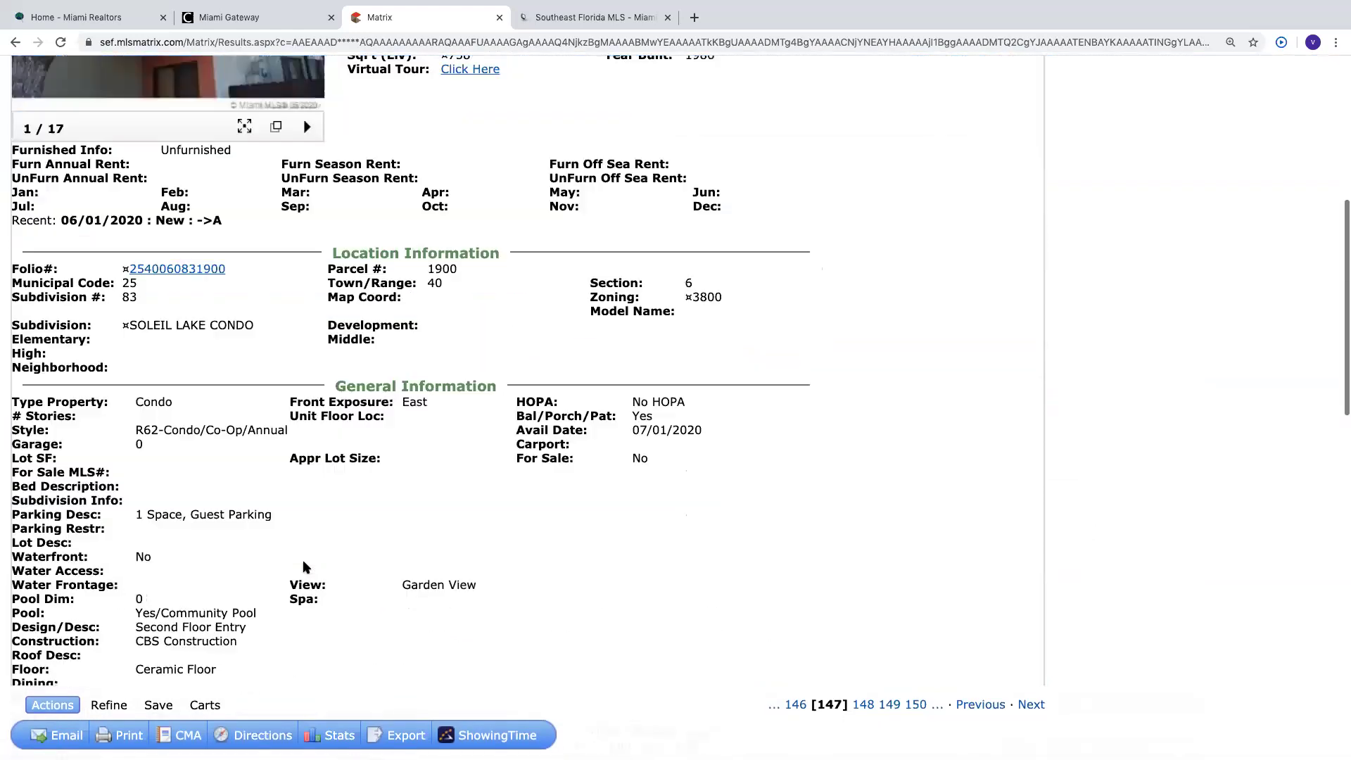
{"action": "scroll", "coordinate": [302, 566], "scroll_direction": "down", "scroll_amount": 10}
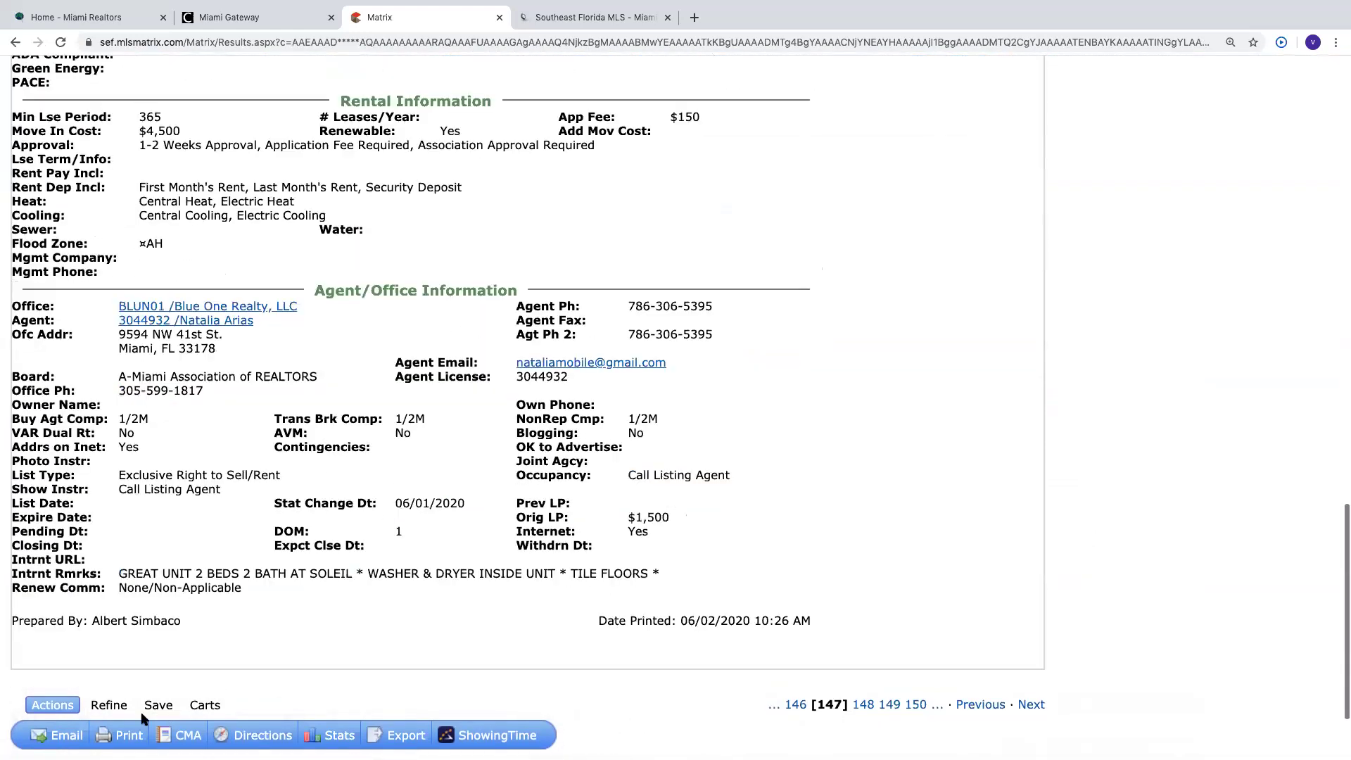
Open the Email 1 Listing form for the checked Sweetwater condo rental.
{"action": "left_click", "coordinate": [66, 735]}
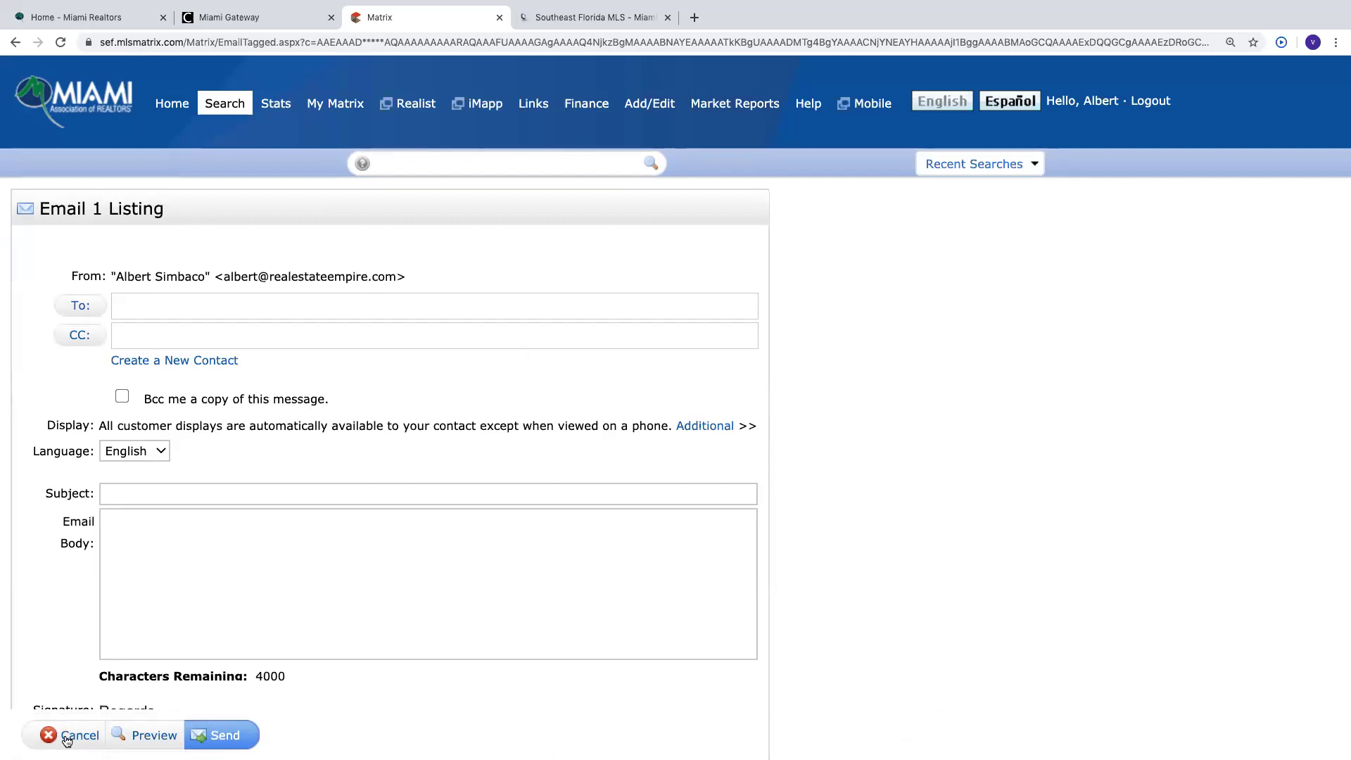
Close the unsent email's tab and relaunch Matrix from the Miami Gateway services page.
{"action": "left_click", "coordinate": [498, 18]}
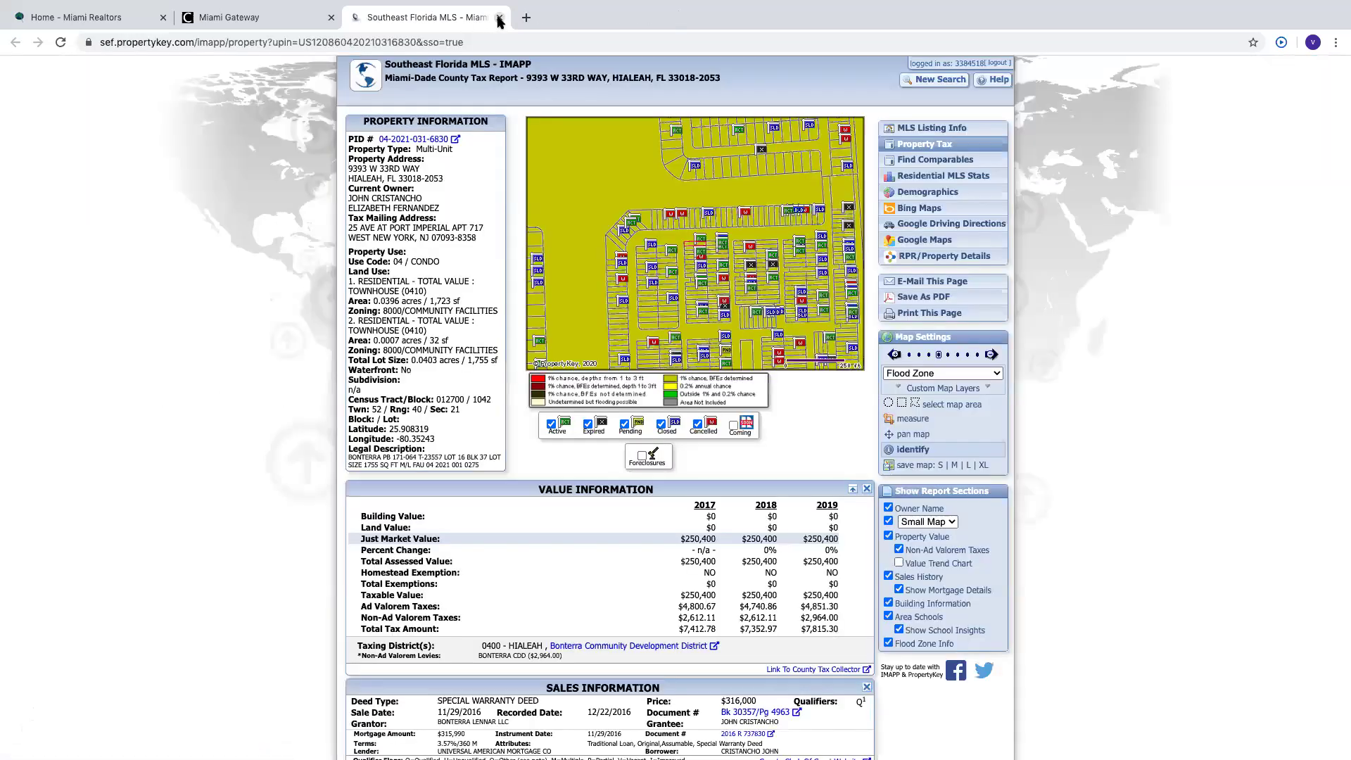
{"action": "left_click", "coordinate": [229, 17]}
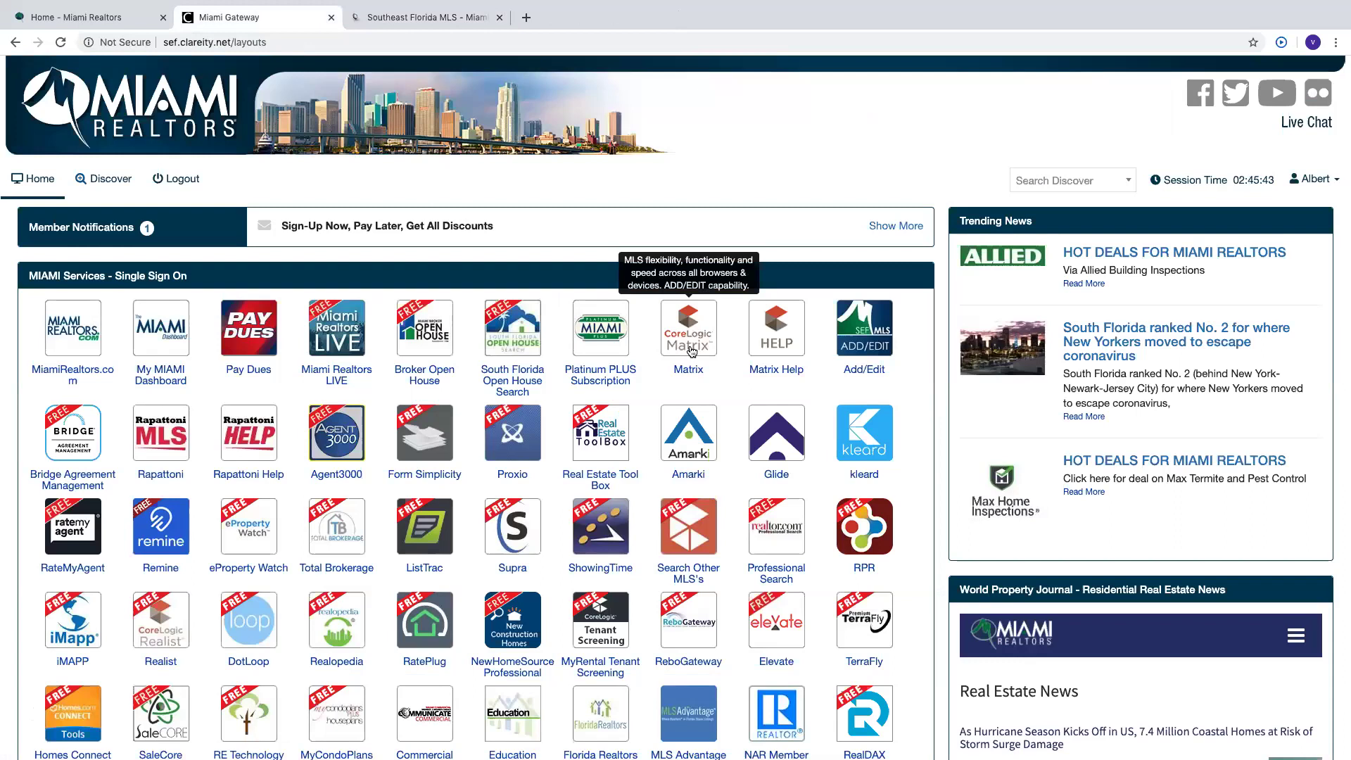
{"action": "left_click", "coordinate": [688, 348]}
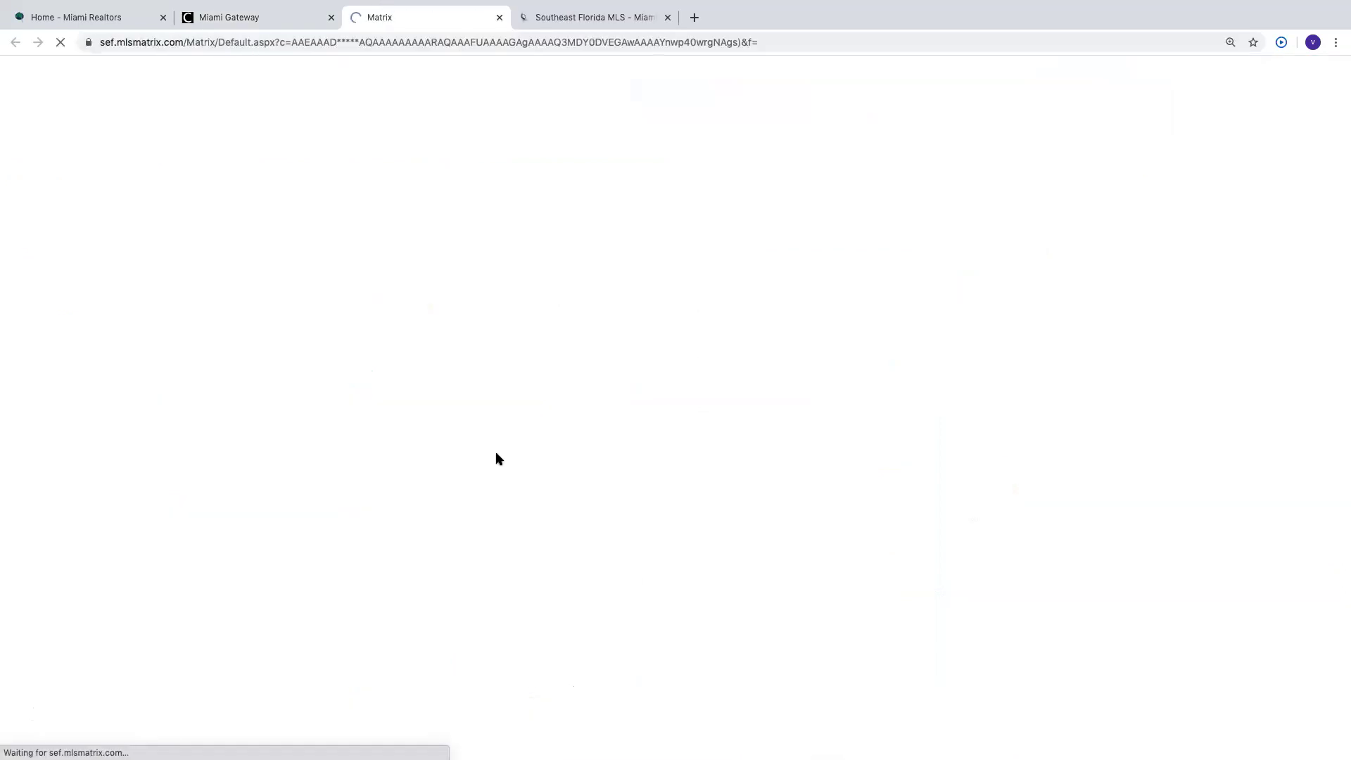
{"action": "scroll", "coordinate": [542, 527], "scroll_direction": "down", "scroll_amount": 4}
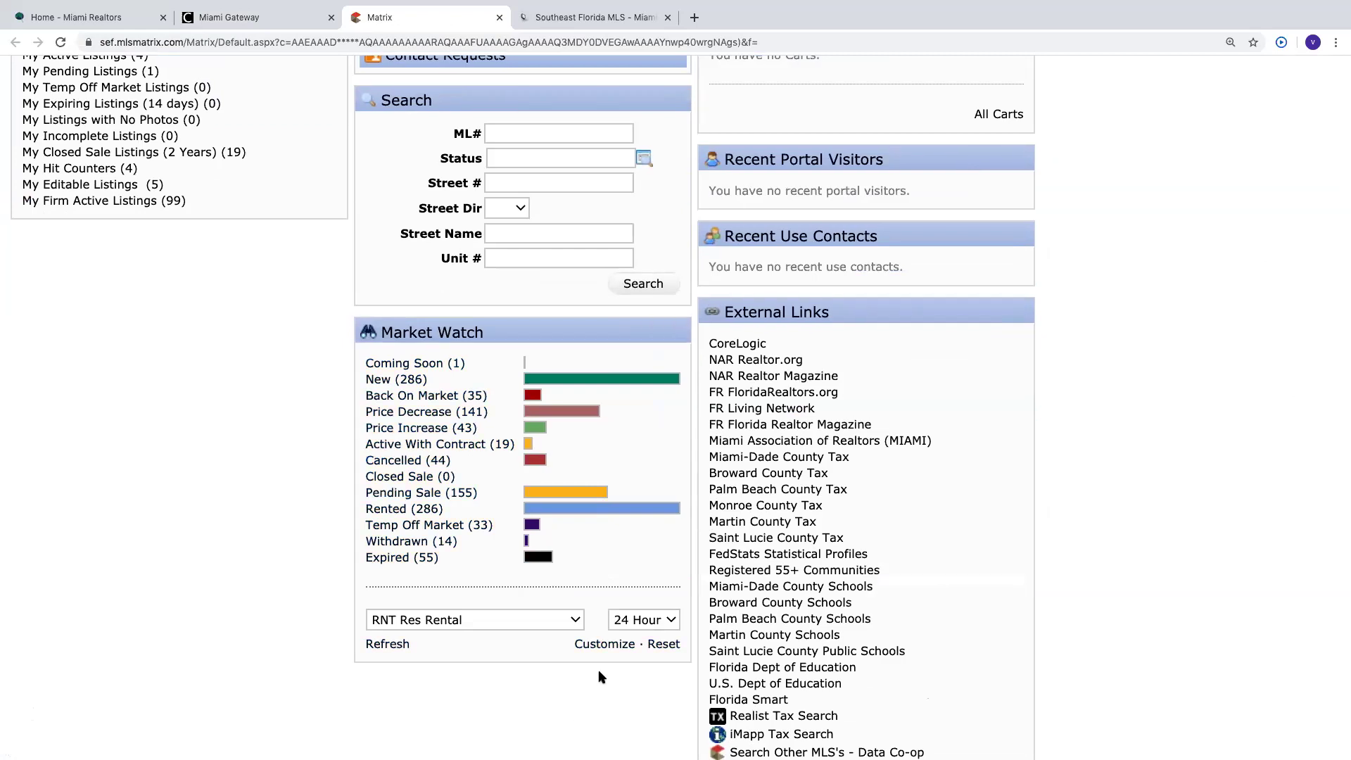
{"action": "left_click", "coordinate": [605, 644]}
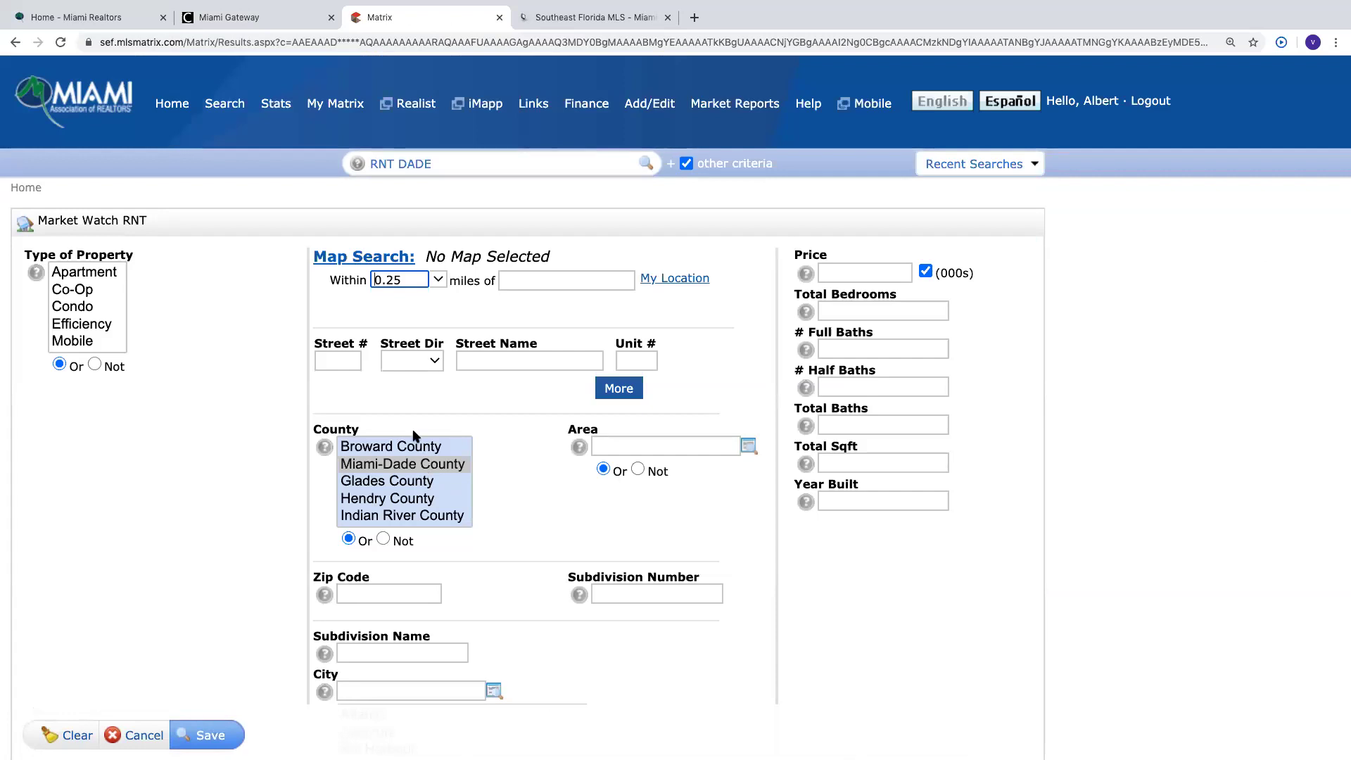
{"action": "scroll", "coordinate": [506, 512], "scroll_direction": "down", "scroll_amount": 2}
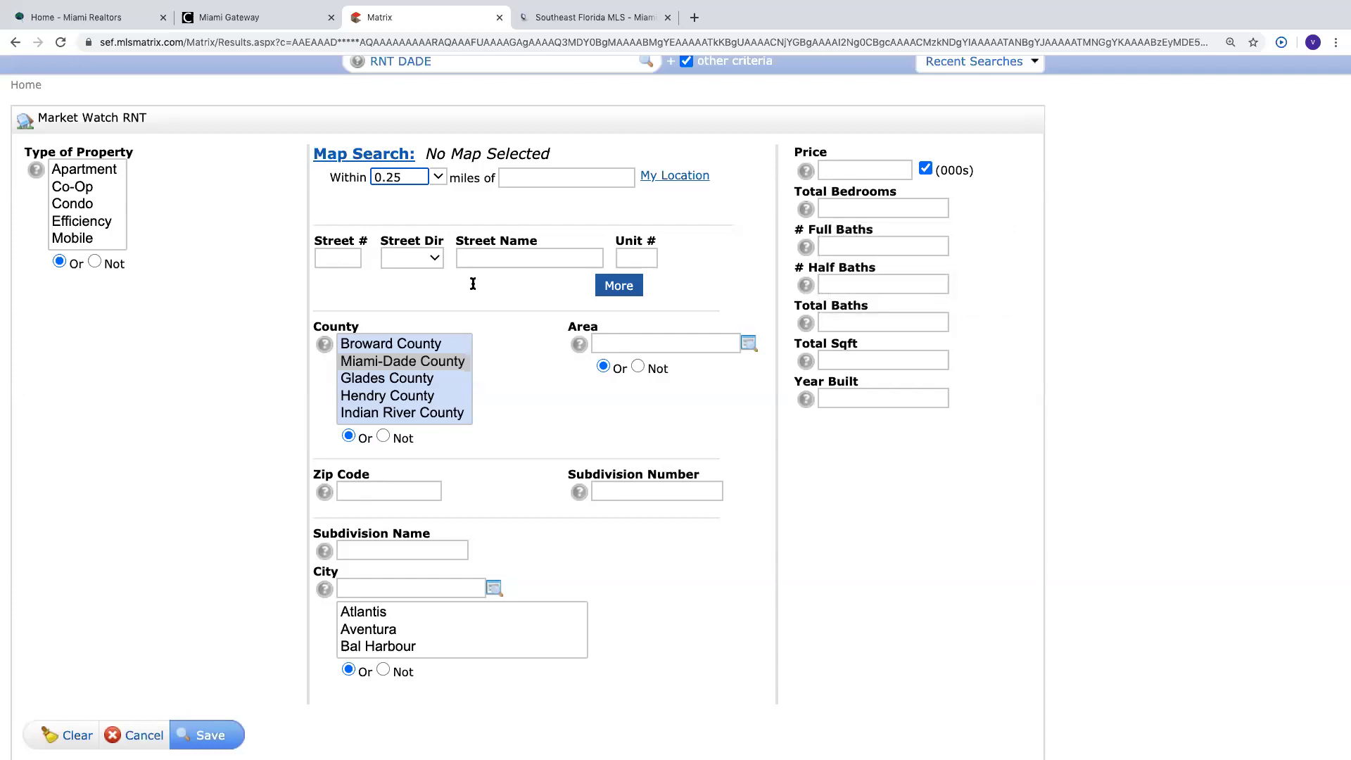
{"action": "left_click", "coordinate": [143, 734]}
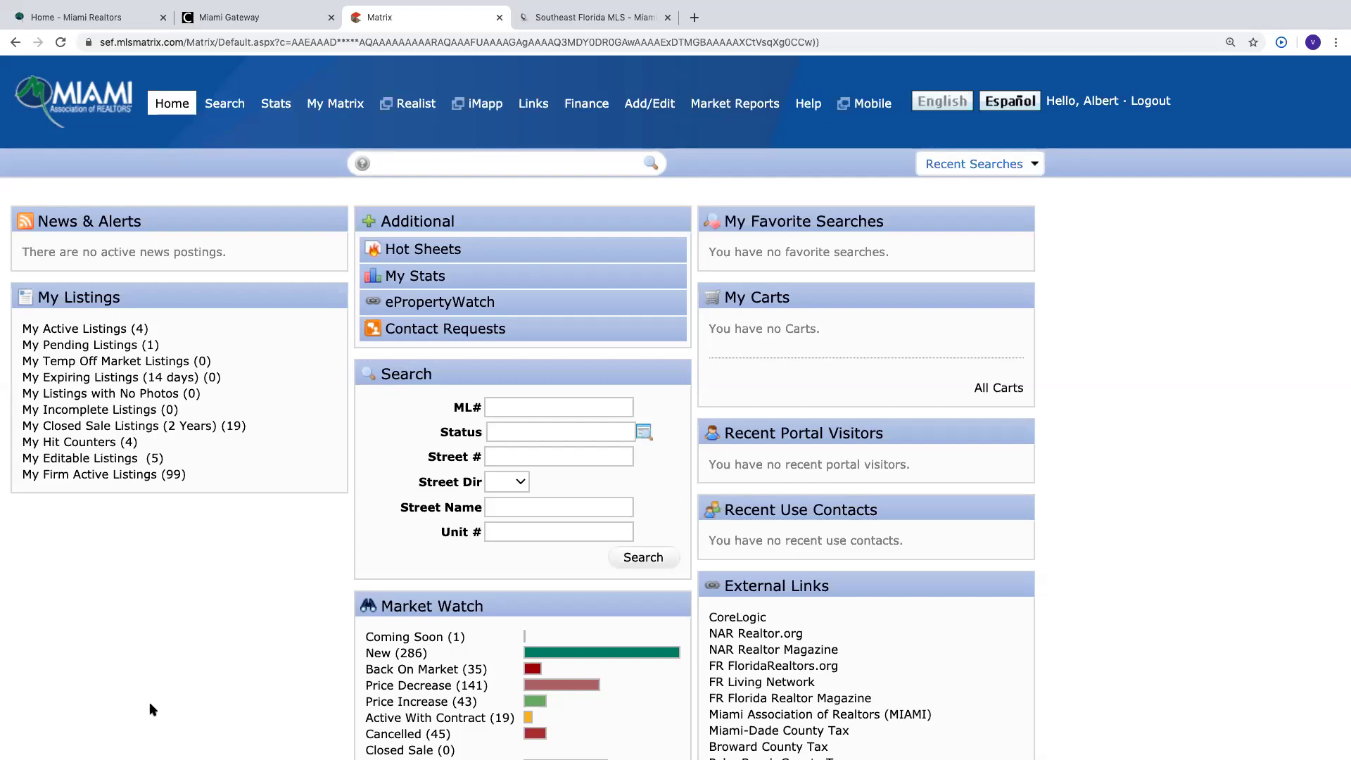
{"action": "scroll", "coordinate": [395, 580], "scroll_direction": "down", "scroll_amount": 3}
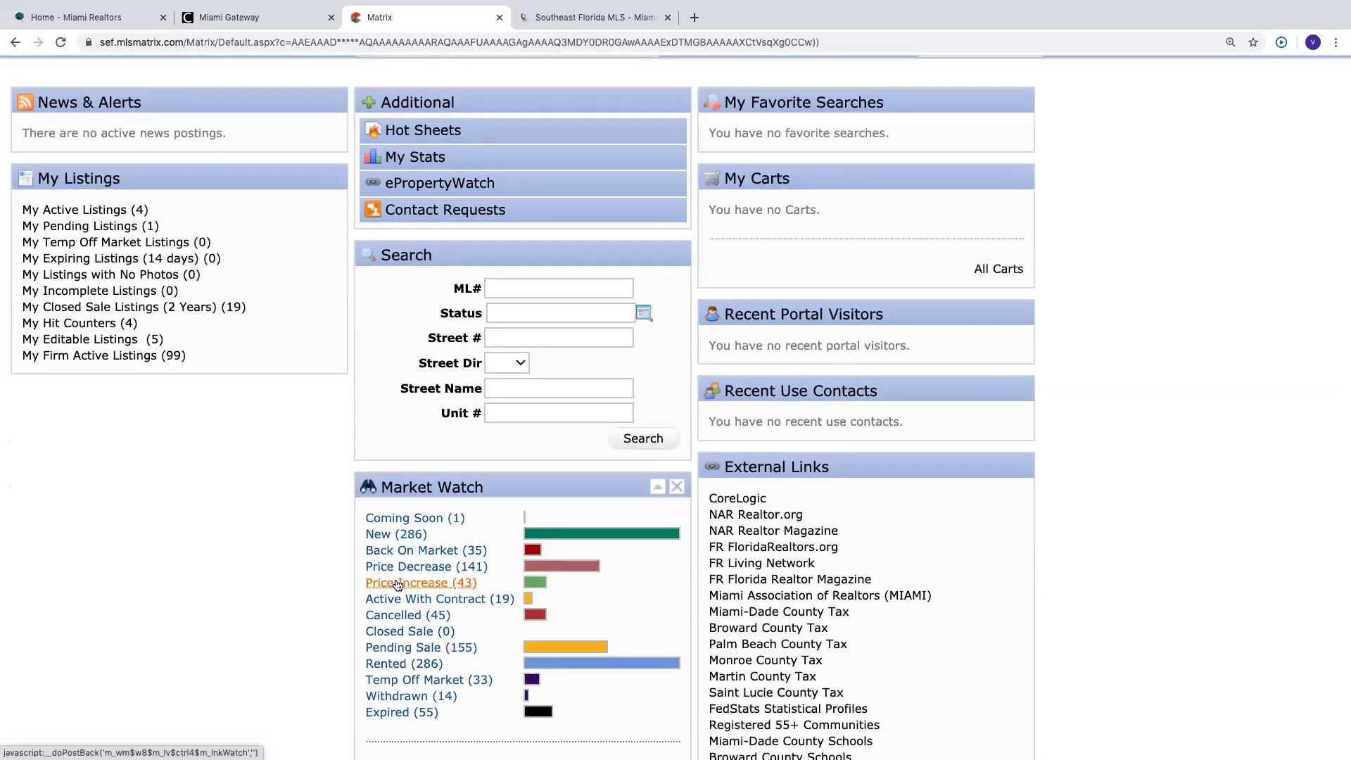
{"action": "scroll", "coordinate": [398, 584], "scroll_direction": "down", "scroll_amount": 2}
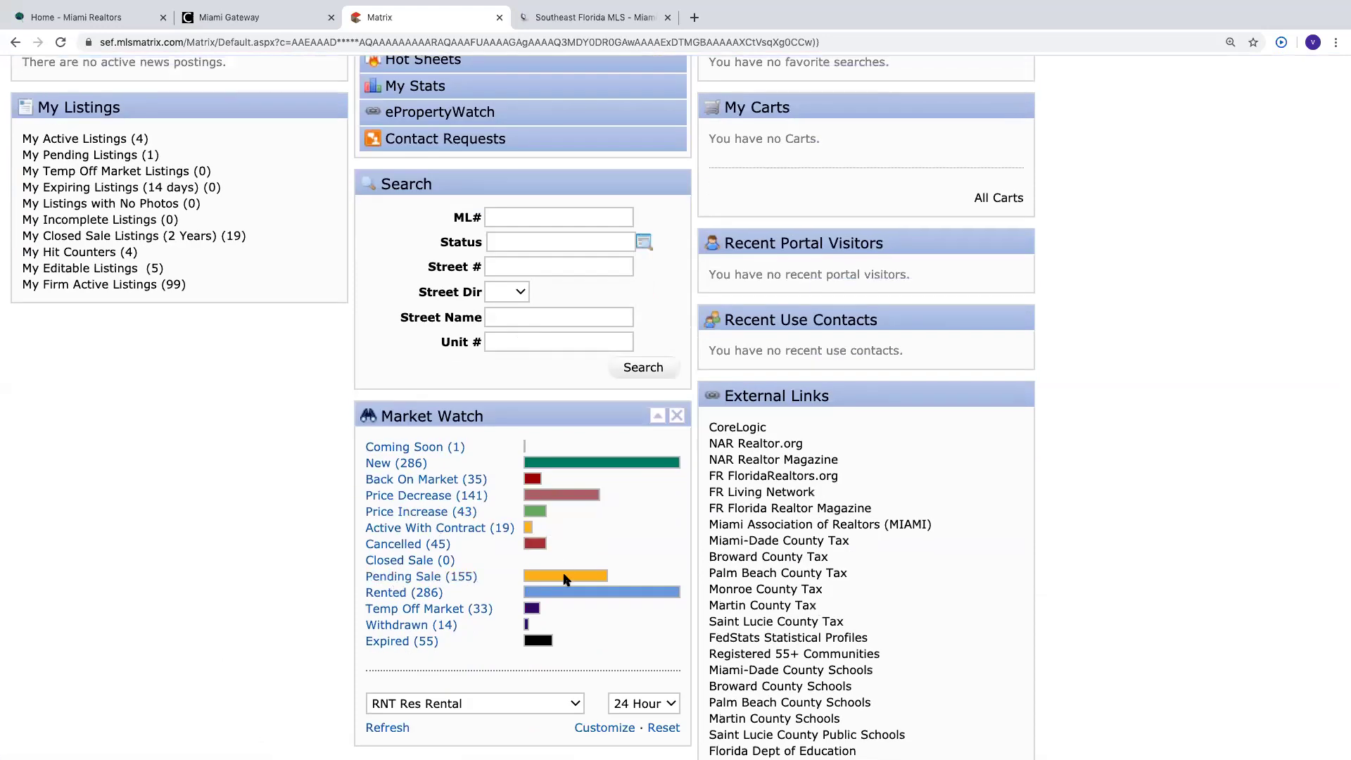
{"action": "scroll", "coordinate": [566, 578], "scroll_direction": "down", "scroll_amount": 5}
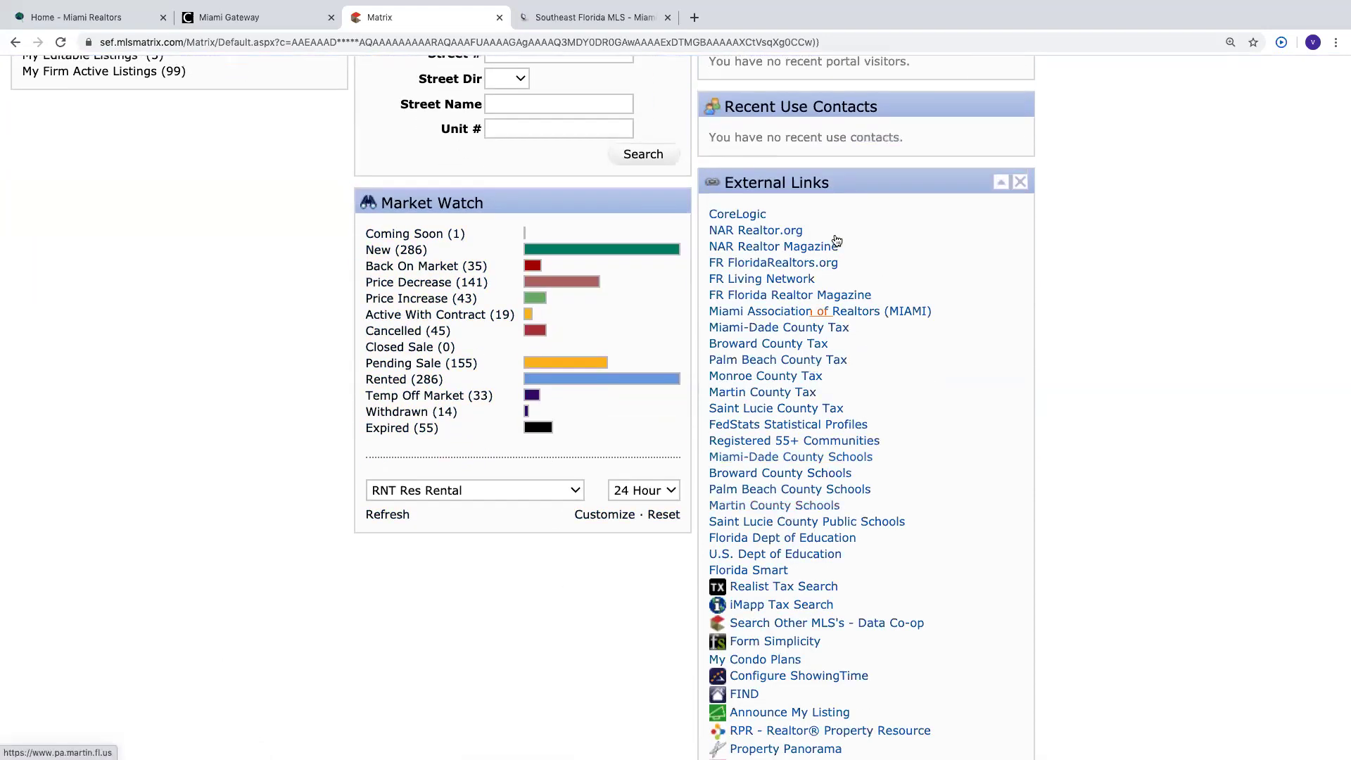
{"action": "scroll", "coordinate": [834, 236], "scroll_direction": "down", "scroll_amount": 3}
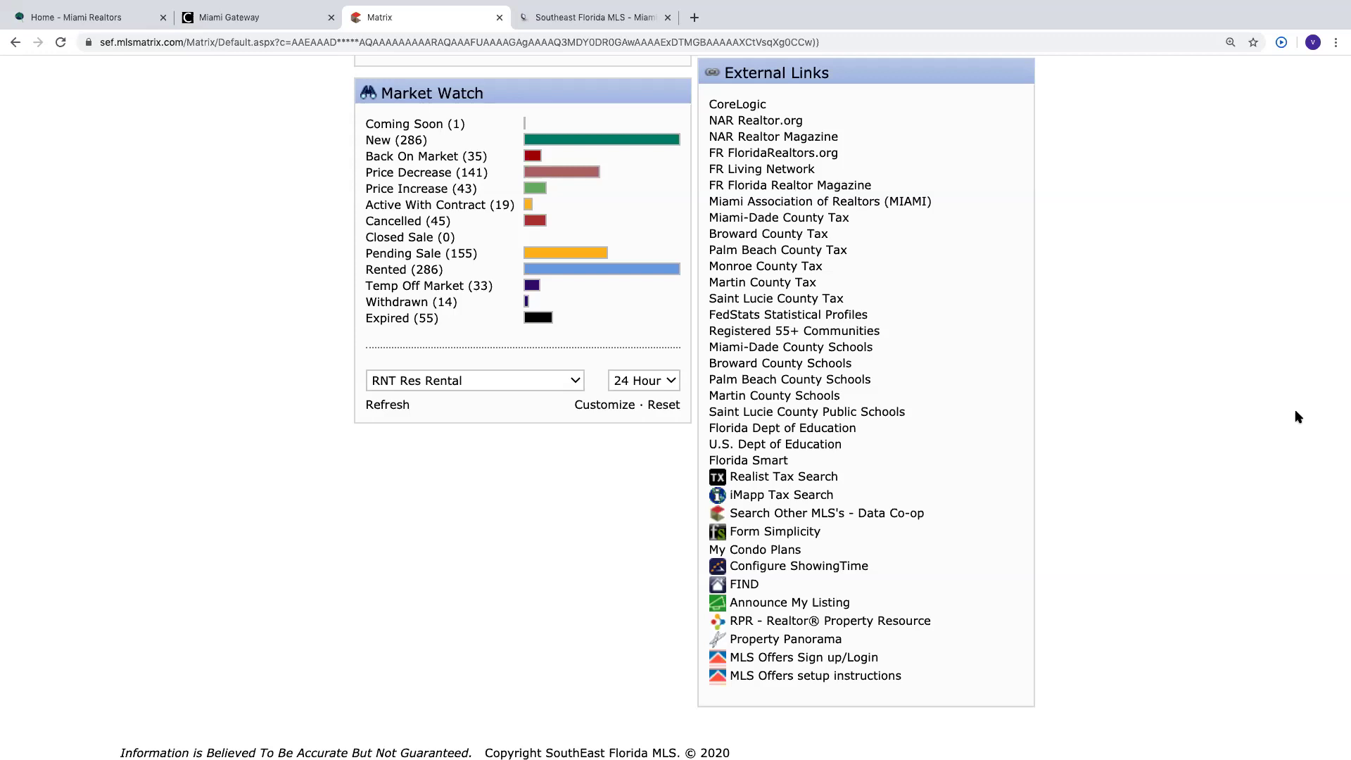
{"action": "scroll", "coordinate": [1077, 234], "scroll_direction": "up", "scroll_amount": 7}
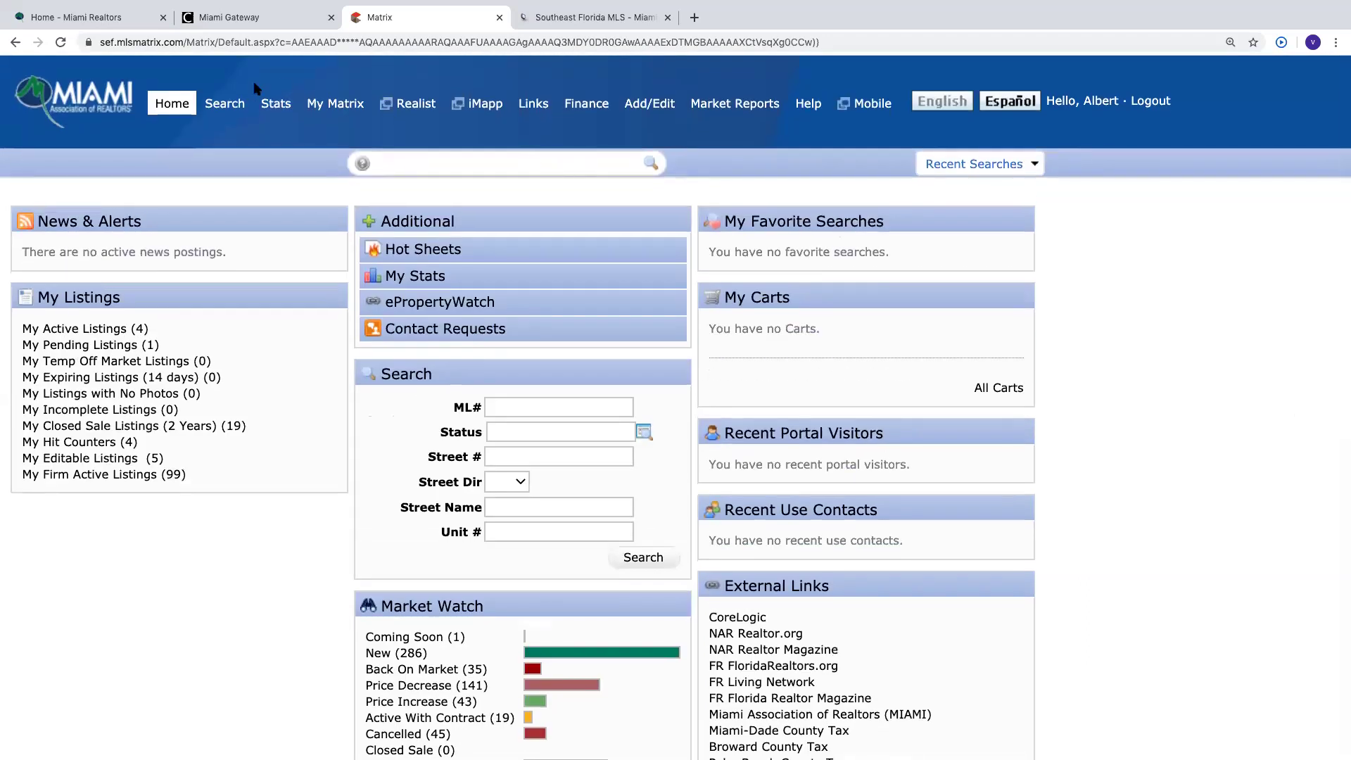
Begin a Single Family/Condo (RE1/RE2) search from the Search menu and show its results on the map.
{"action": "left_click", "coordinate": [223, 107]}
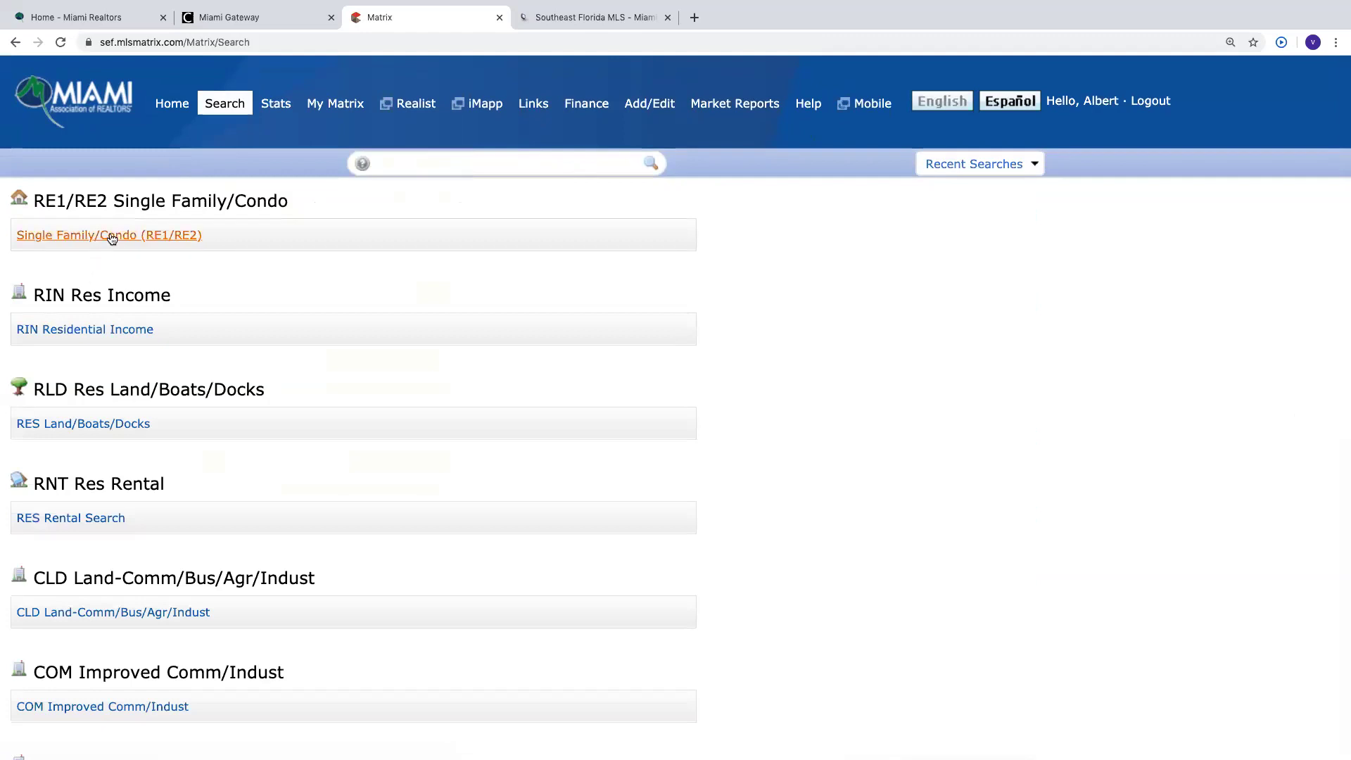
{"action": "left_click", "coordinate": [112, 237]}
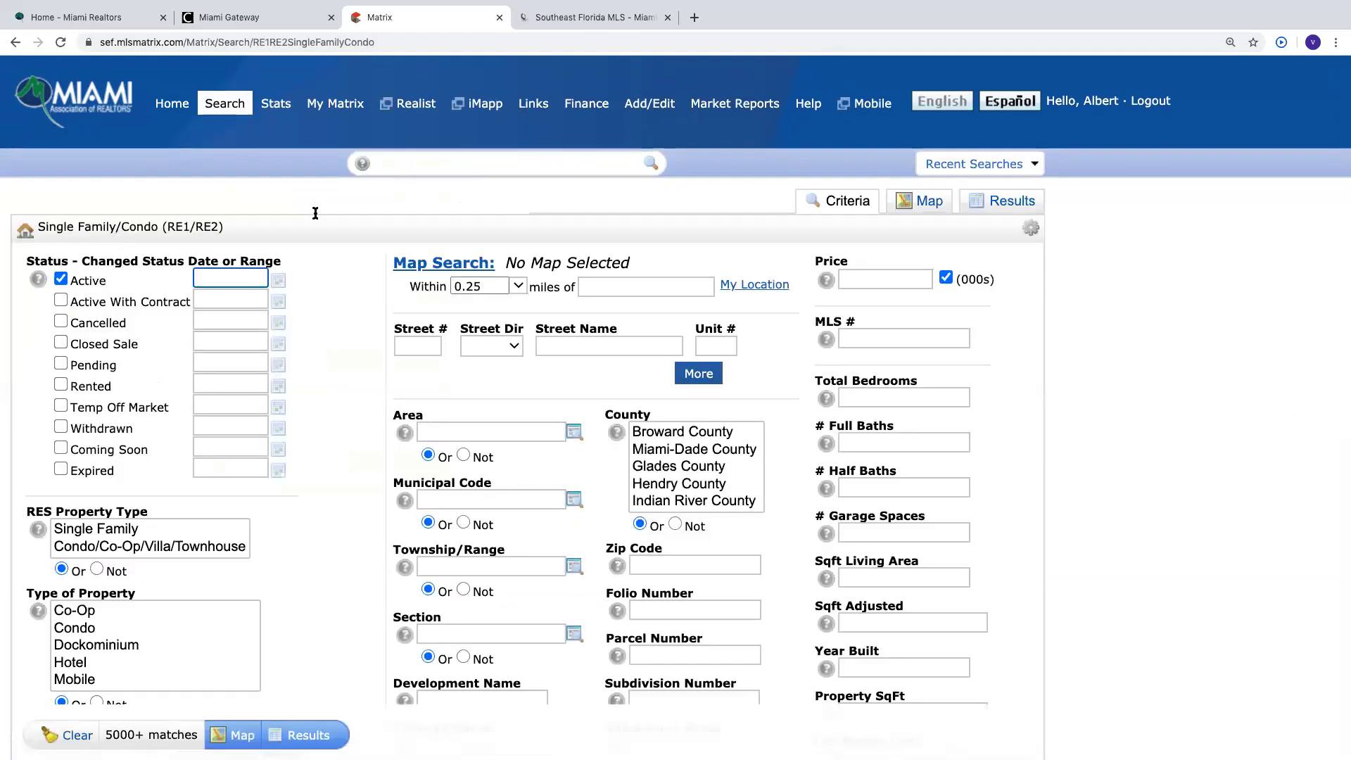
{"action": "left_click", "coordinate": [930, 202]}
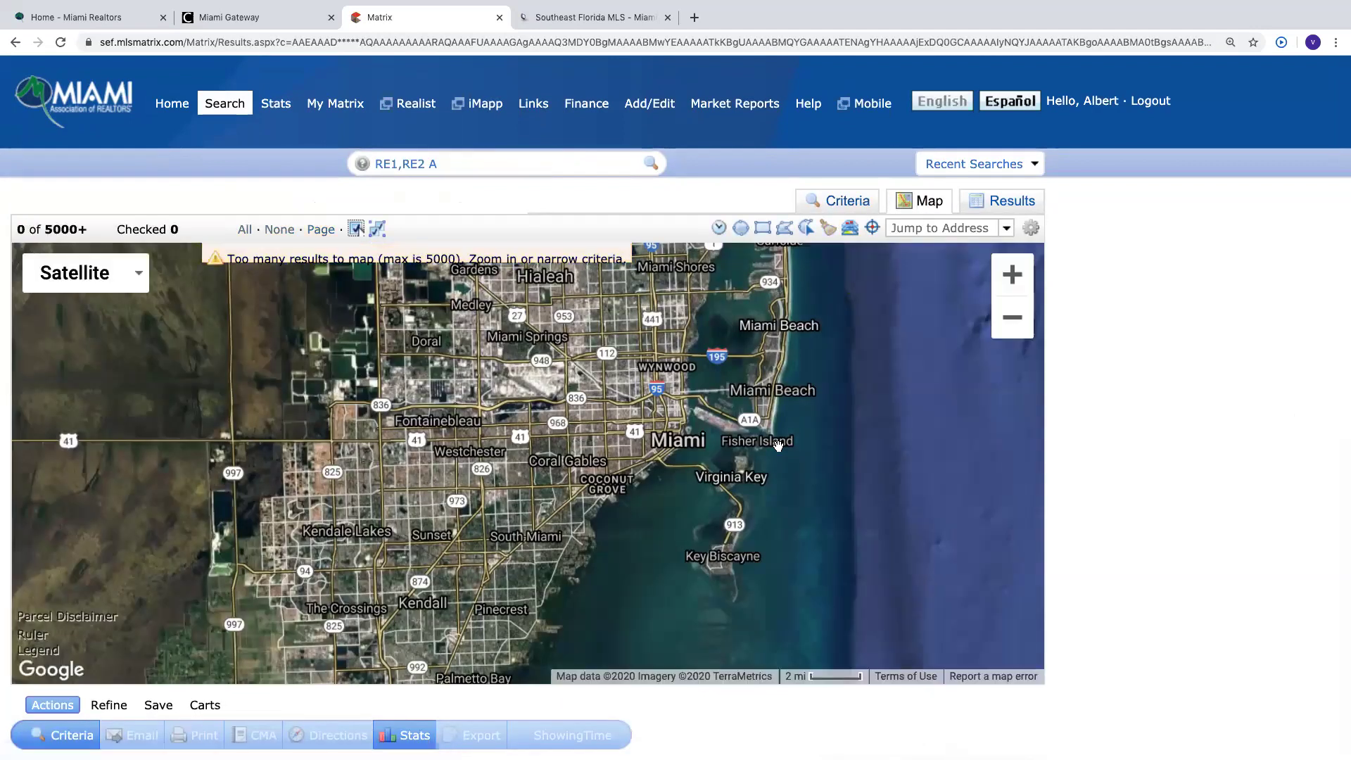
Zoom the satellite map out and pan north to show all of Florida and the Gulf of Mexico.
{"action": "scroll", "coordinate": [778, 446], "scroll_direction": "up", "scroll_amount": 2}
{"action": "scroll", "coordinate": [778, 446], "scroll_direction": "down", "scroll_amount": 5}
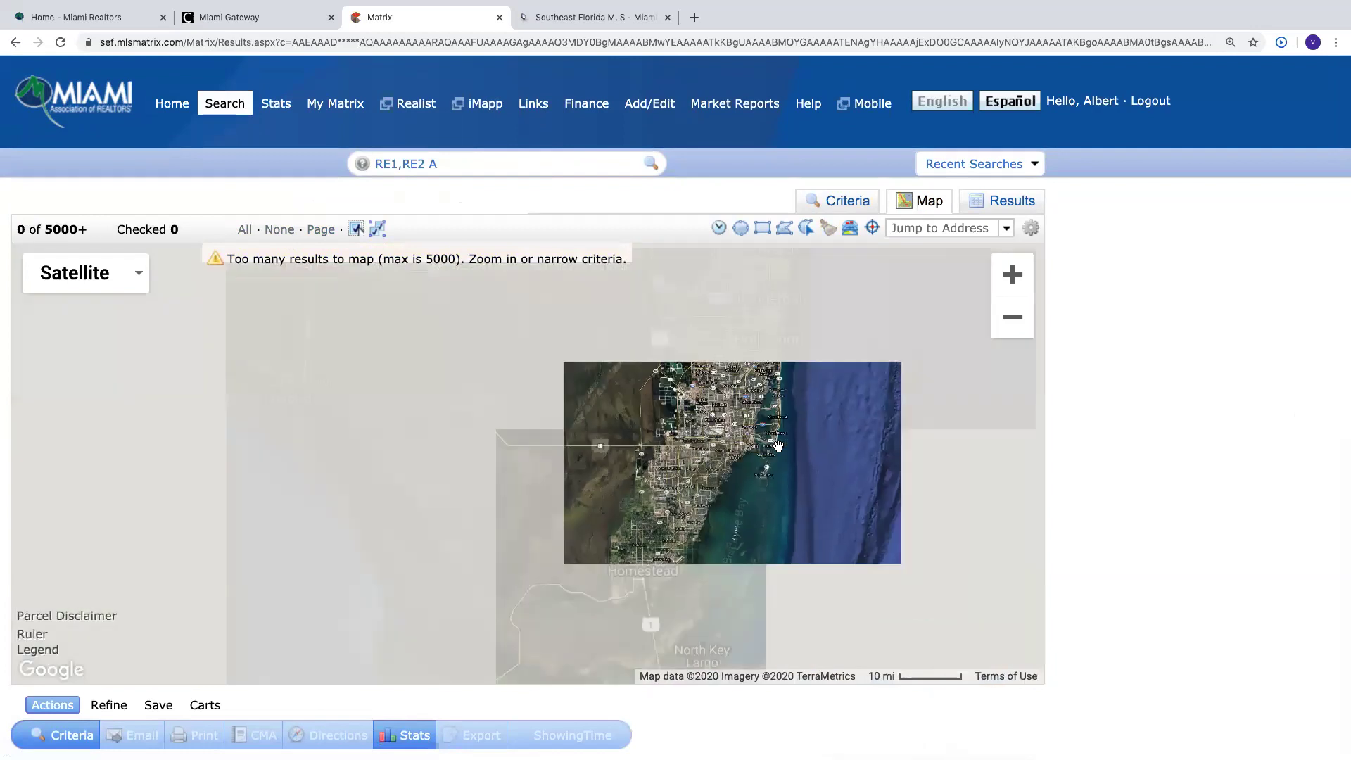
{"action": "scroll", "coordinate": [778, 446], "scroll_direction": "down", "scroll_amount": 1}
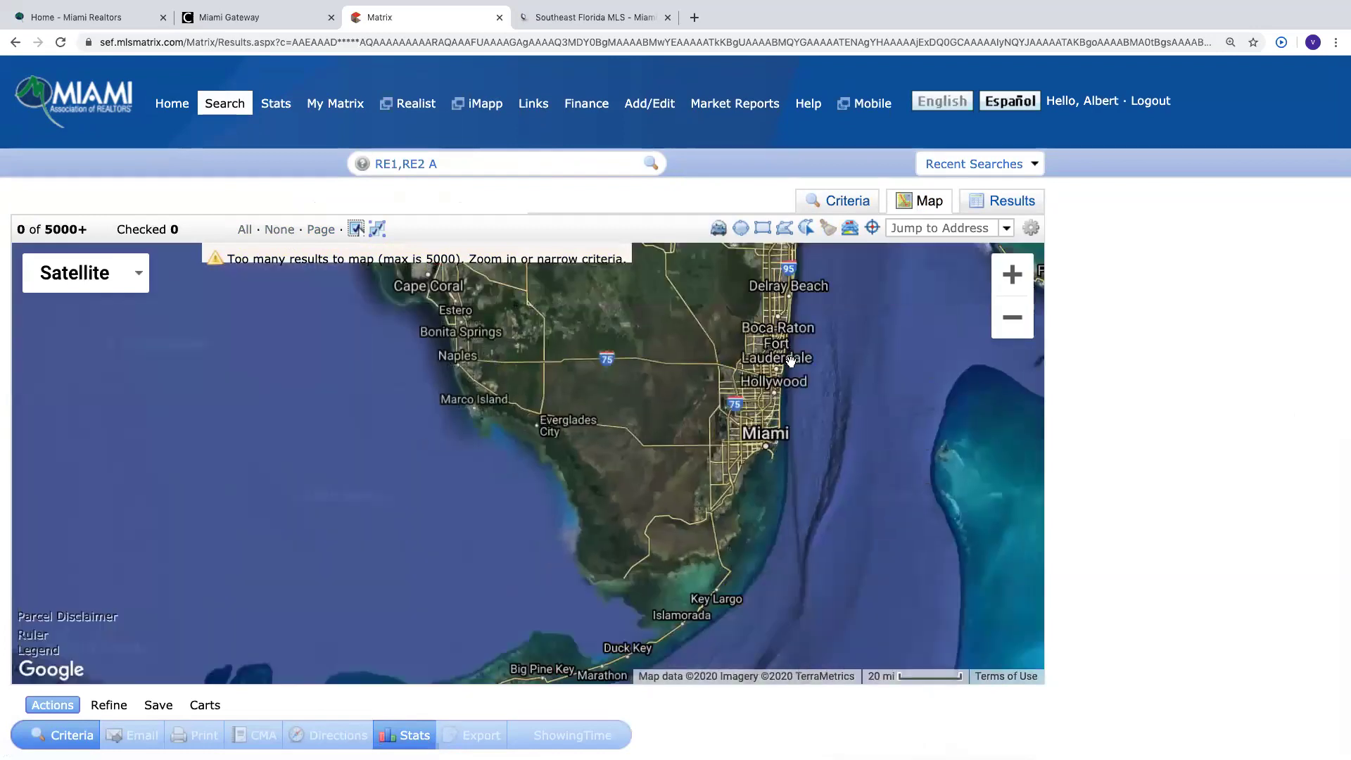
{"action": "left_click_drag", "start_coordinate": [797, 337], "coordinate": [780, 491]}
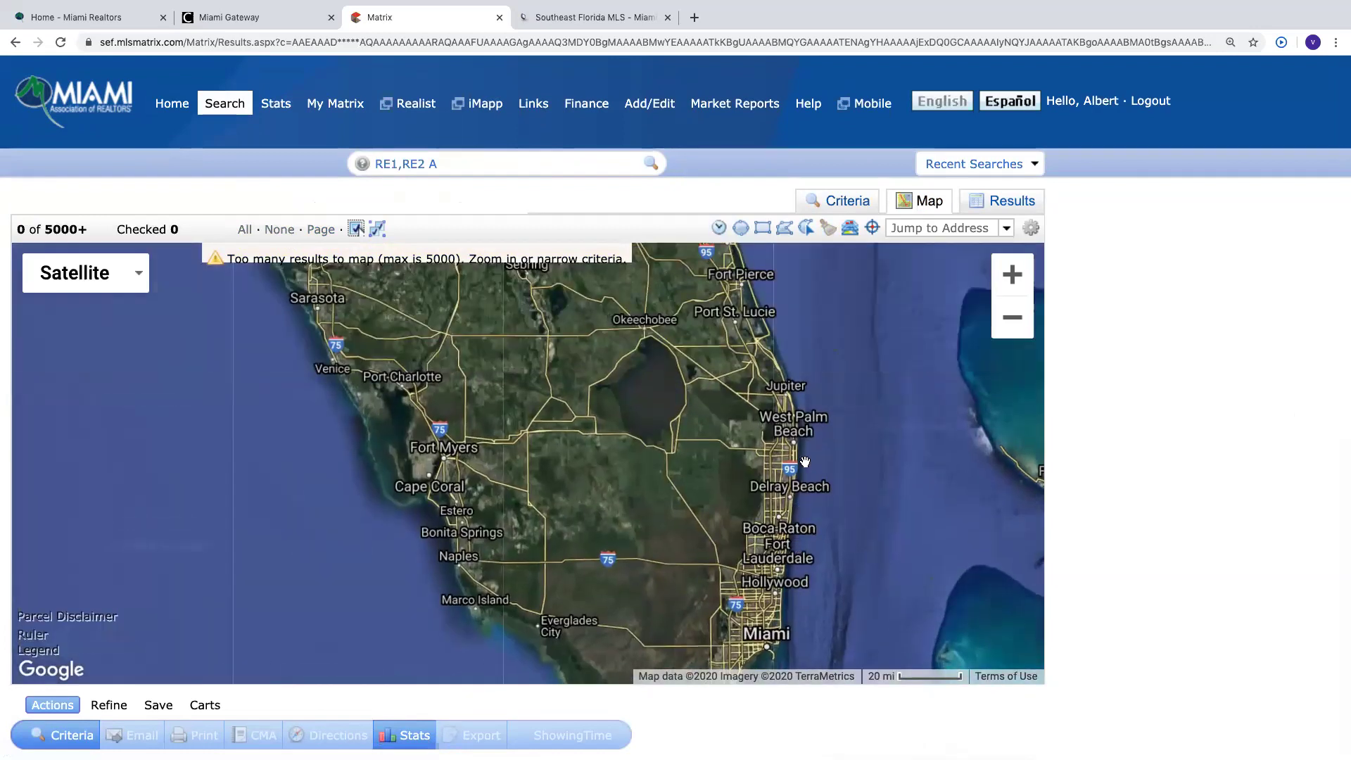
{"action": "scroll", "coordinate": [805, 461], "scroll_direction": "down", "scroll_amount": 2}
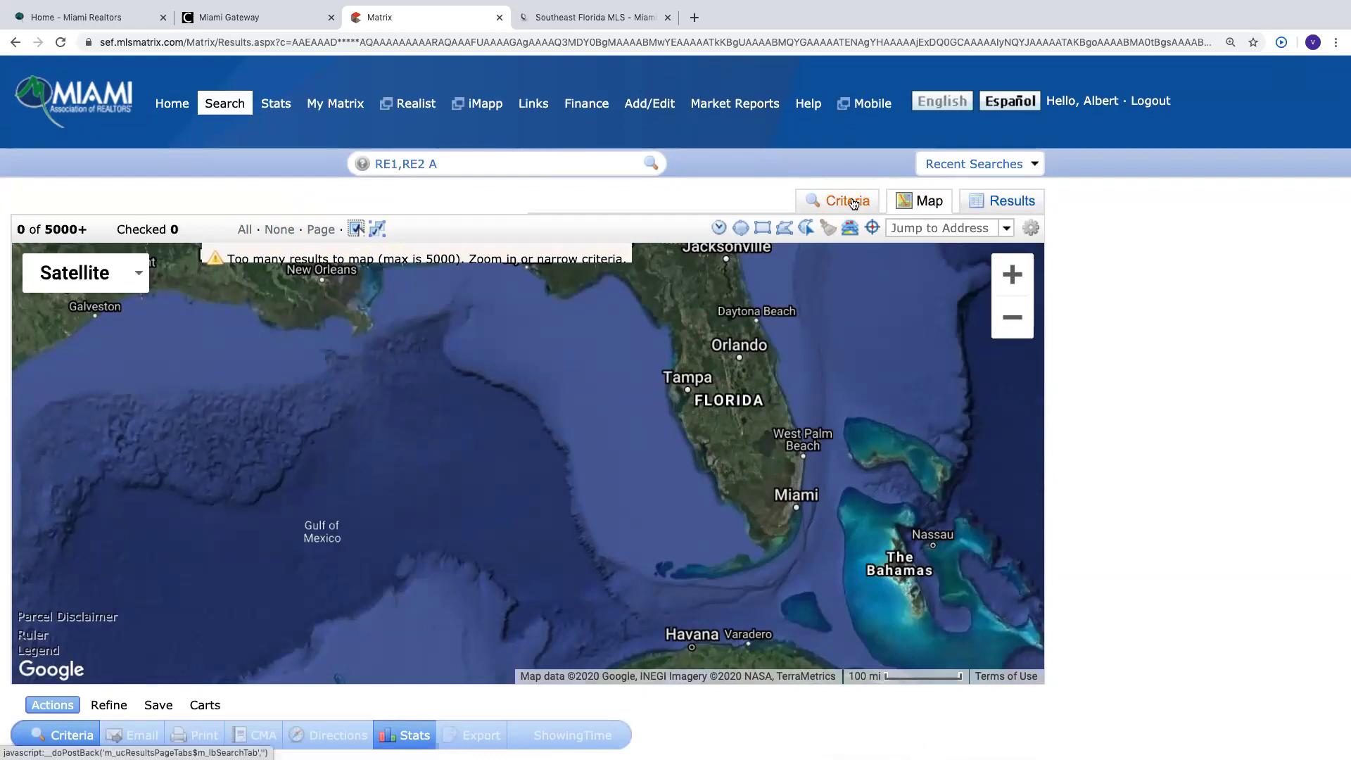
Limit the criteria to price 400, 3 total bedrooms and 3 full baths, then map the 539 matches.
{"action": "left_click", "coordinate": [853, 203]}
{"action": "left_click", "coordinate": [876, 281]}
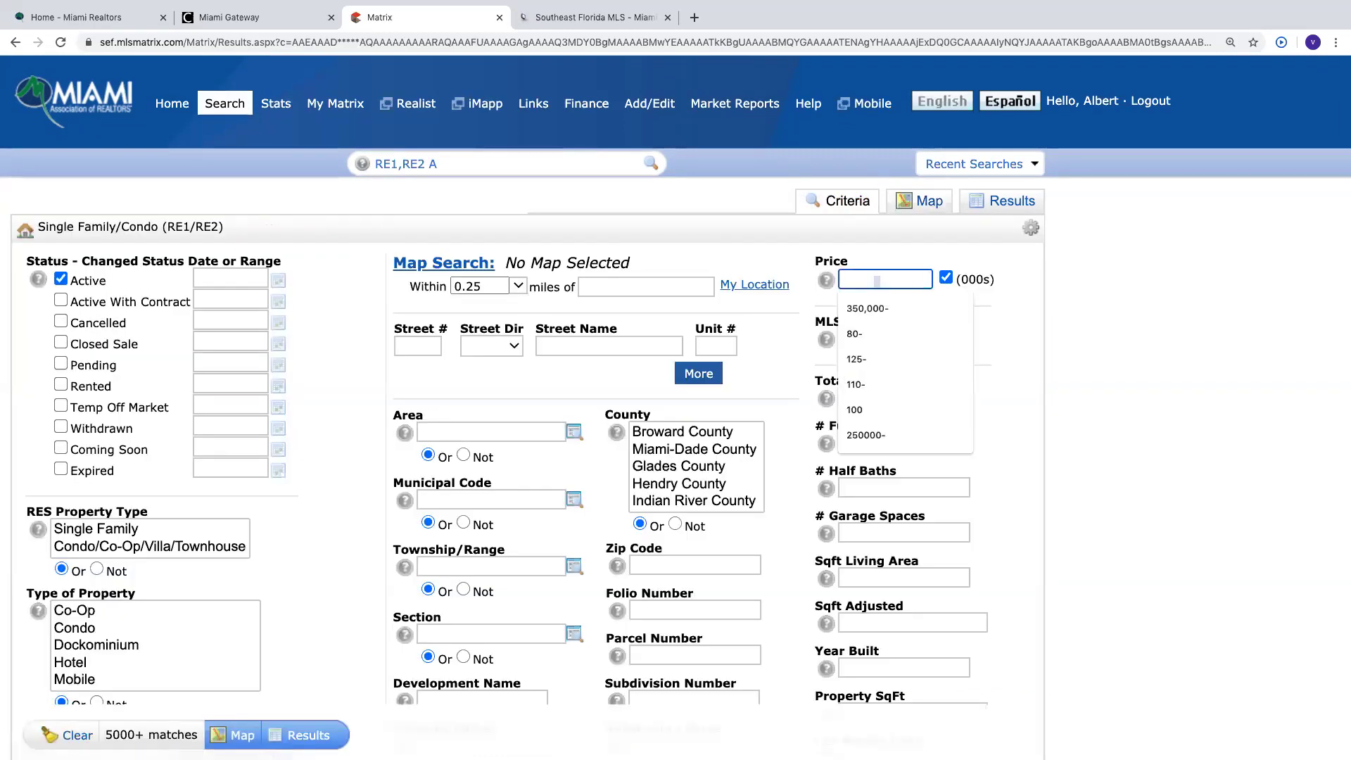
{"action": "type", "text": "400-"}
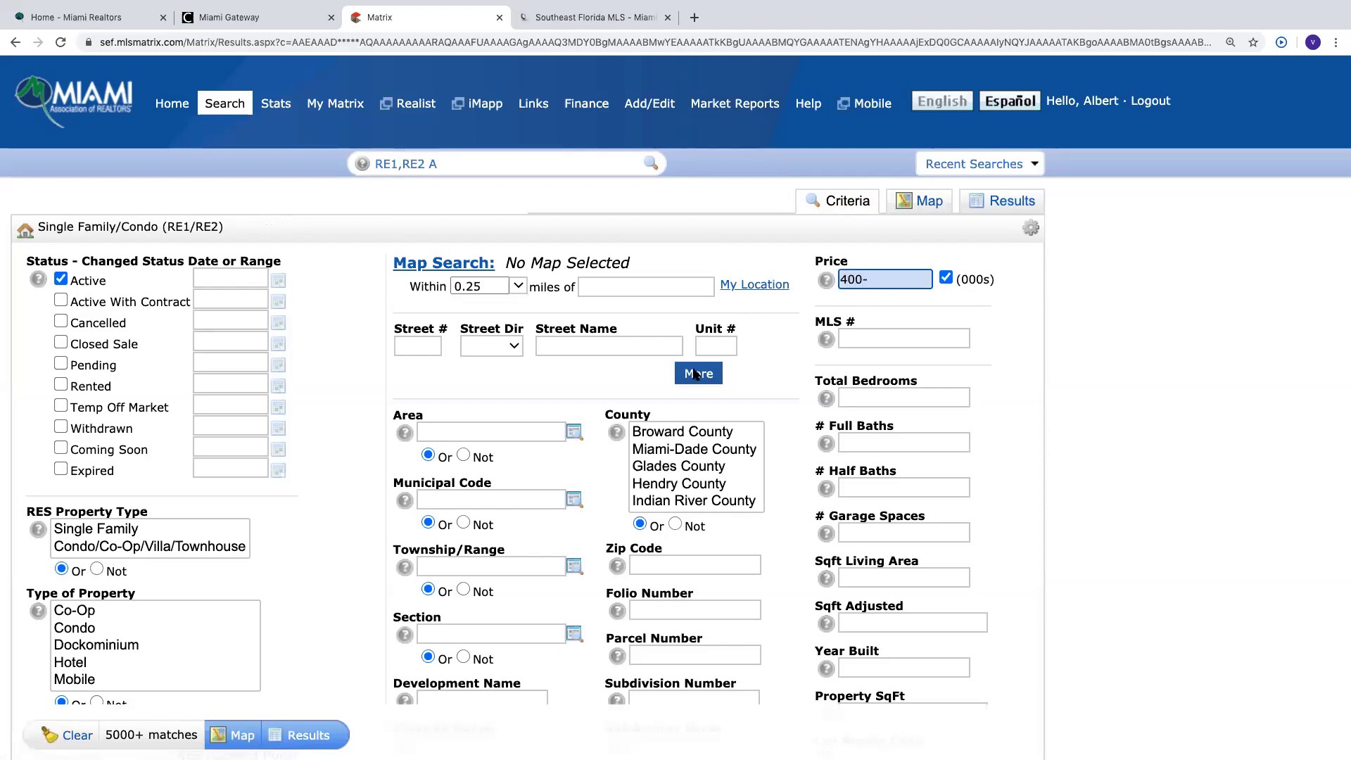
{"action": "left_click", "coordinate": [857, 396]}
{"action": "type", "text": "3"}
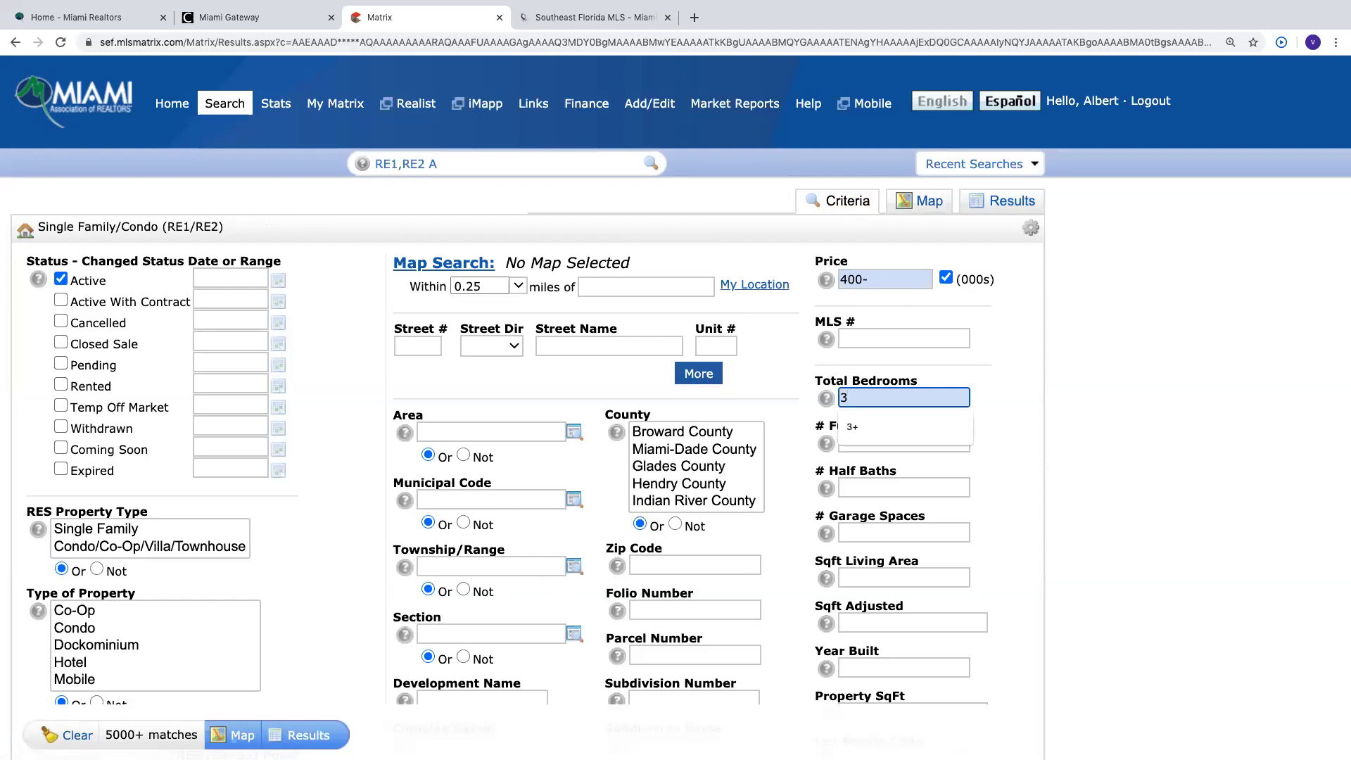
{"action": "left_click", "coordinate": [1011, 396]}
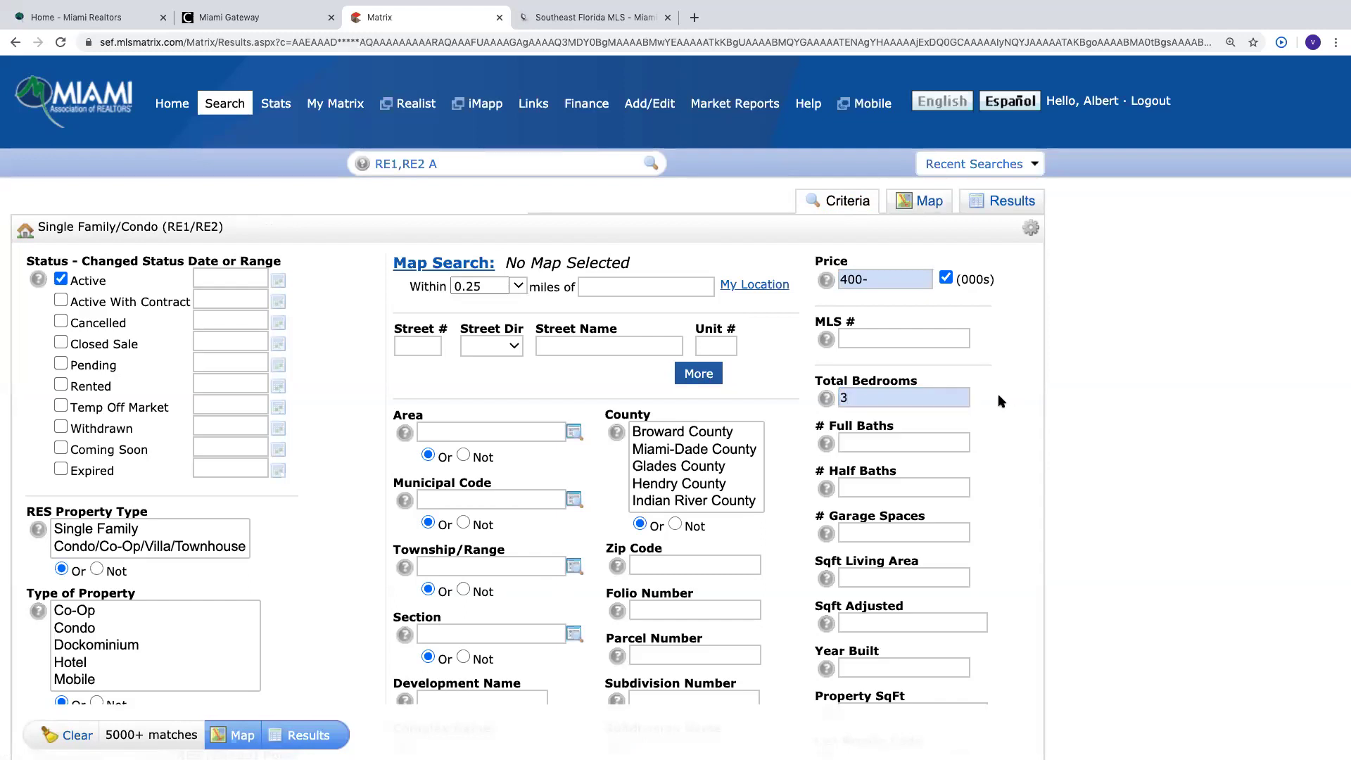
{"action": "left_click", "coordinate": [876, 441]}
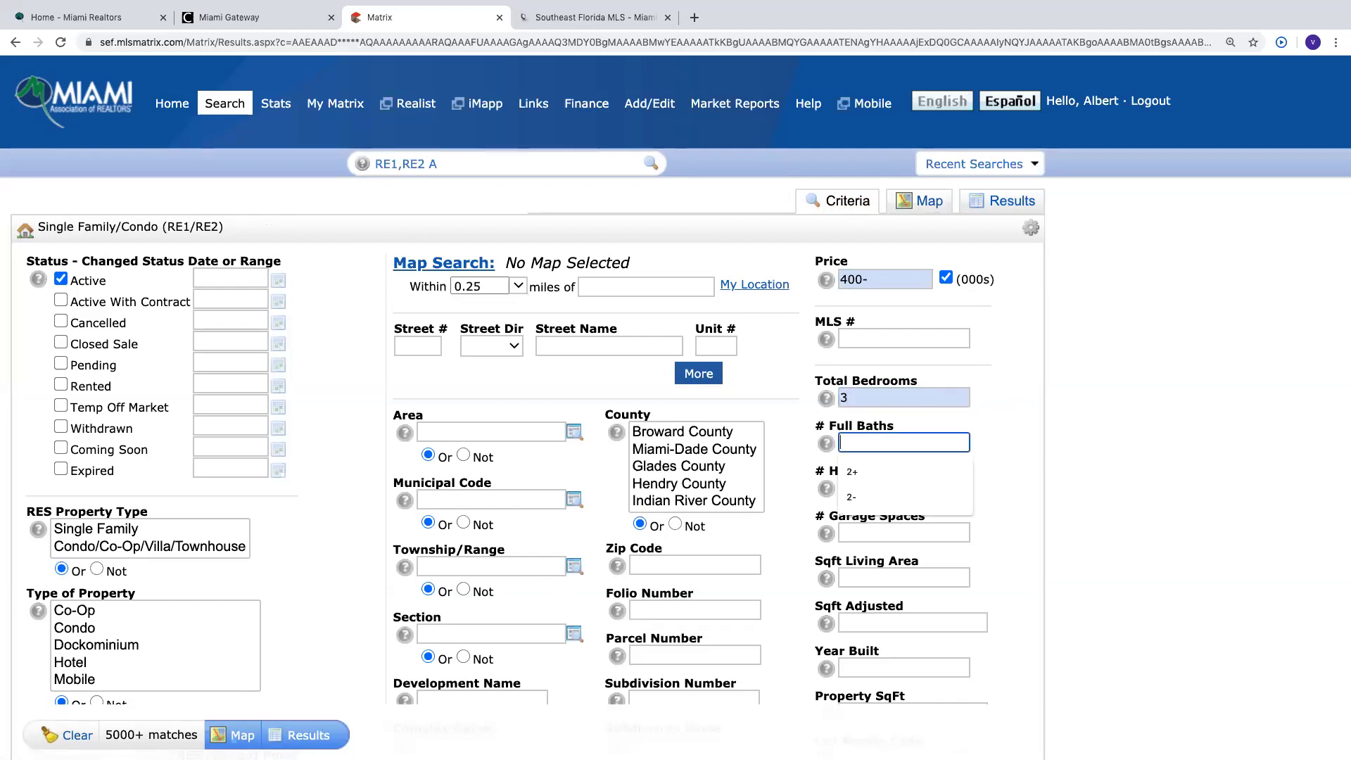
{"action": "type", "text": "3"}
{"action": "left_click", "coordinate": [1042, 480]}
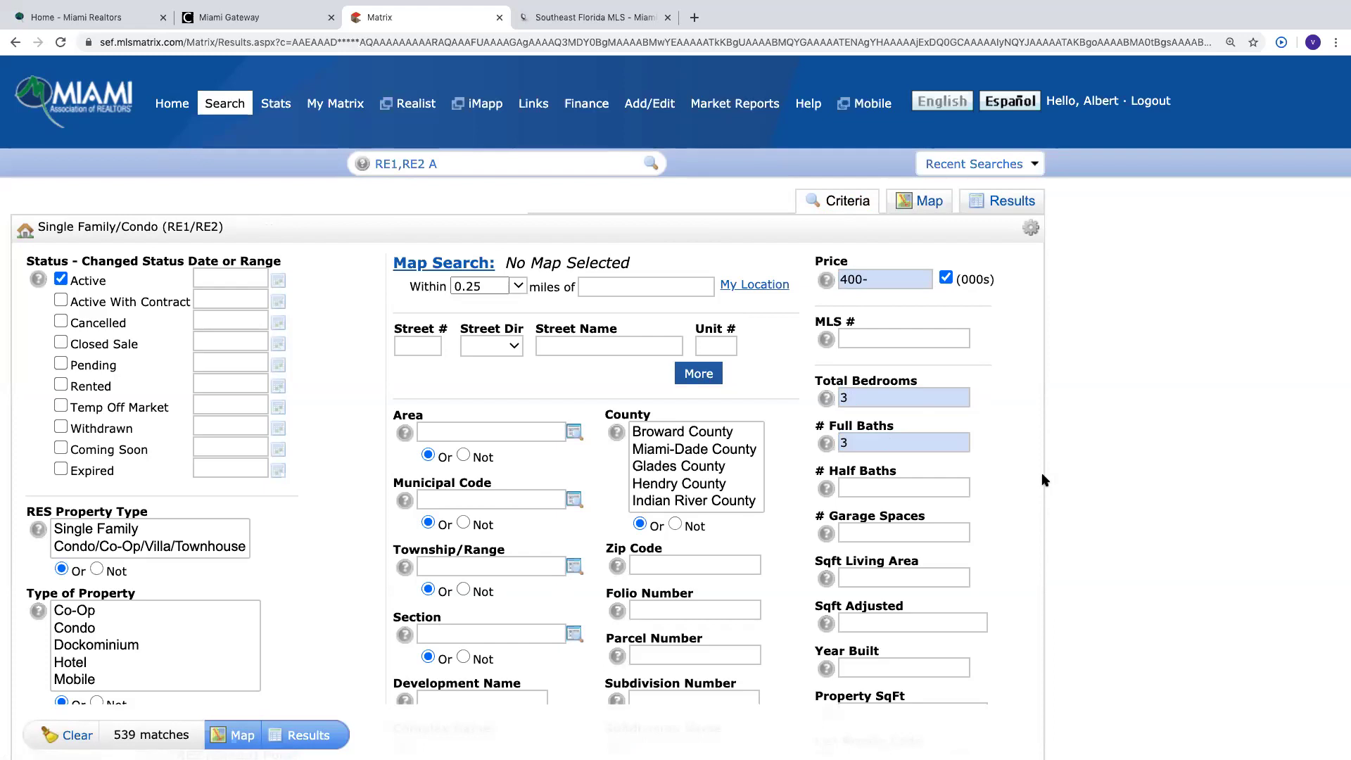
{"action": "left_click", "coordinate": [934, 204]}
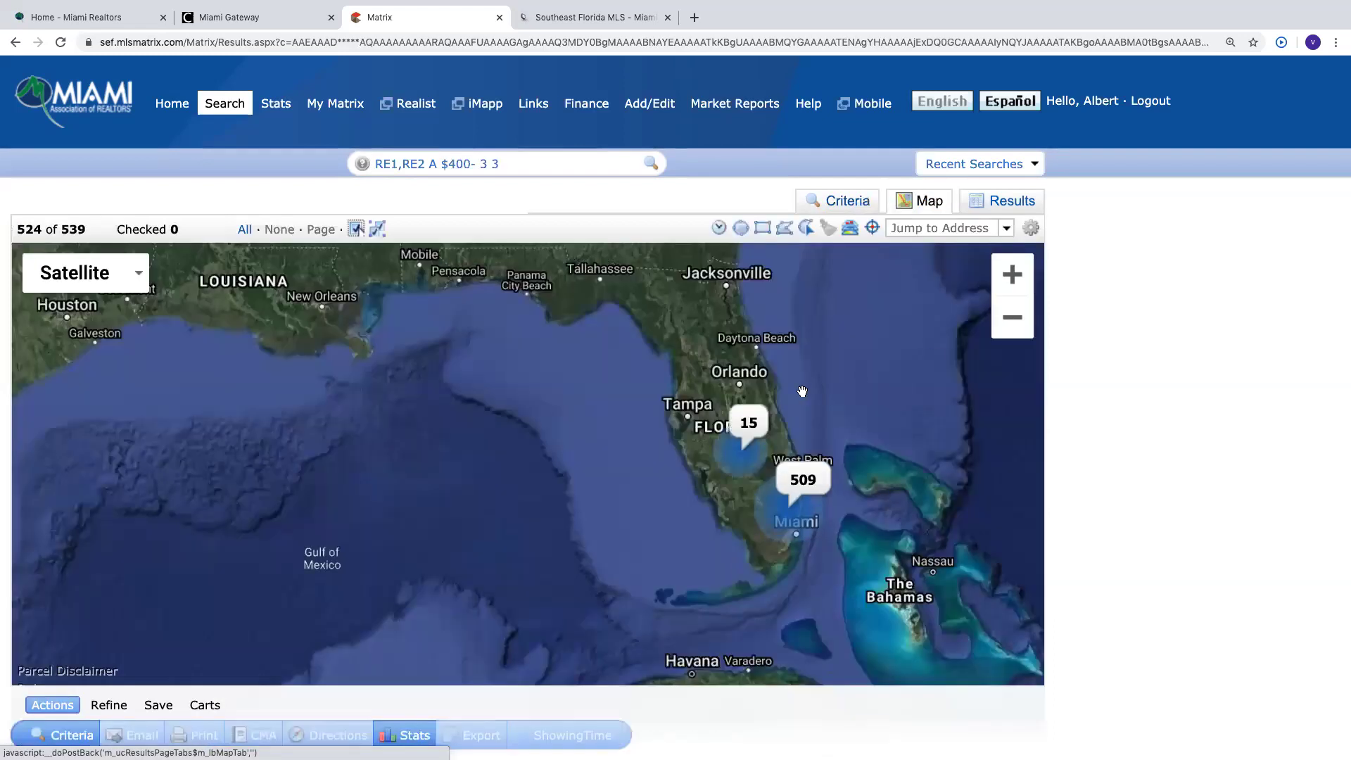
Zoom the satellite map into central Florida to inspect the 133 plotted listing markers.
{"action": "scroll", "coordinate": [791, 395], "scroll_direction": "down", "scroll_amount": 1}
{"action": "scroll", "coordinate": [791, 395], "scroll_direction": "up", "scroll_amount": 3}
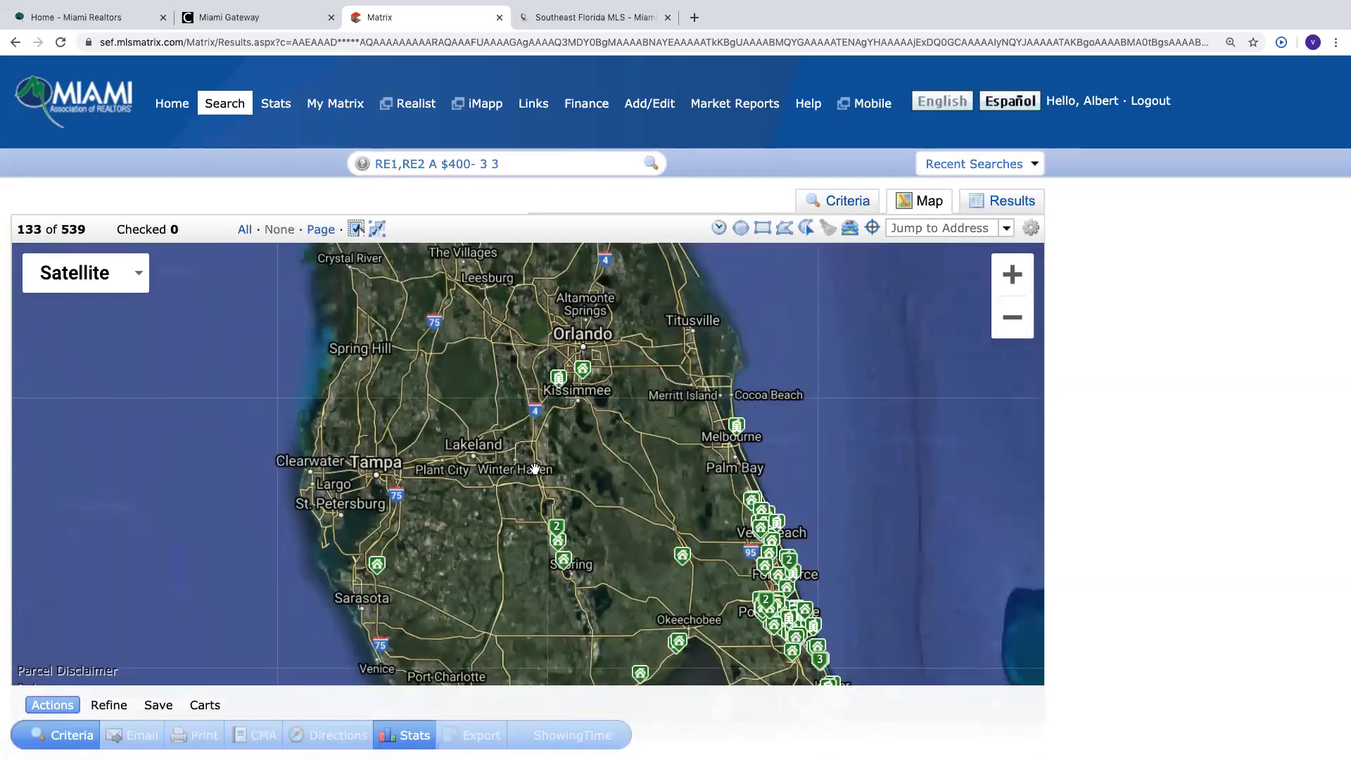
{"action": "mouse_move", "coordinate": [590, 386]}
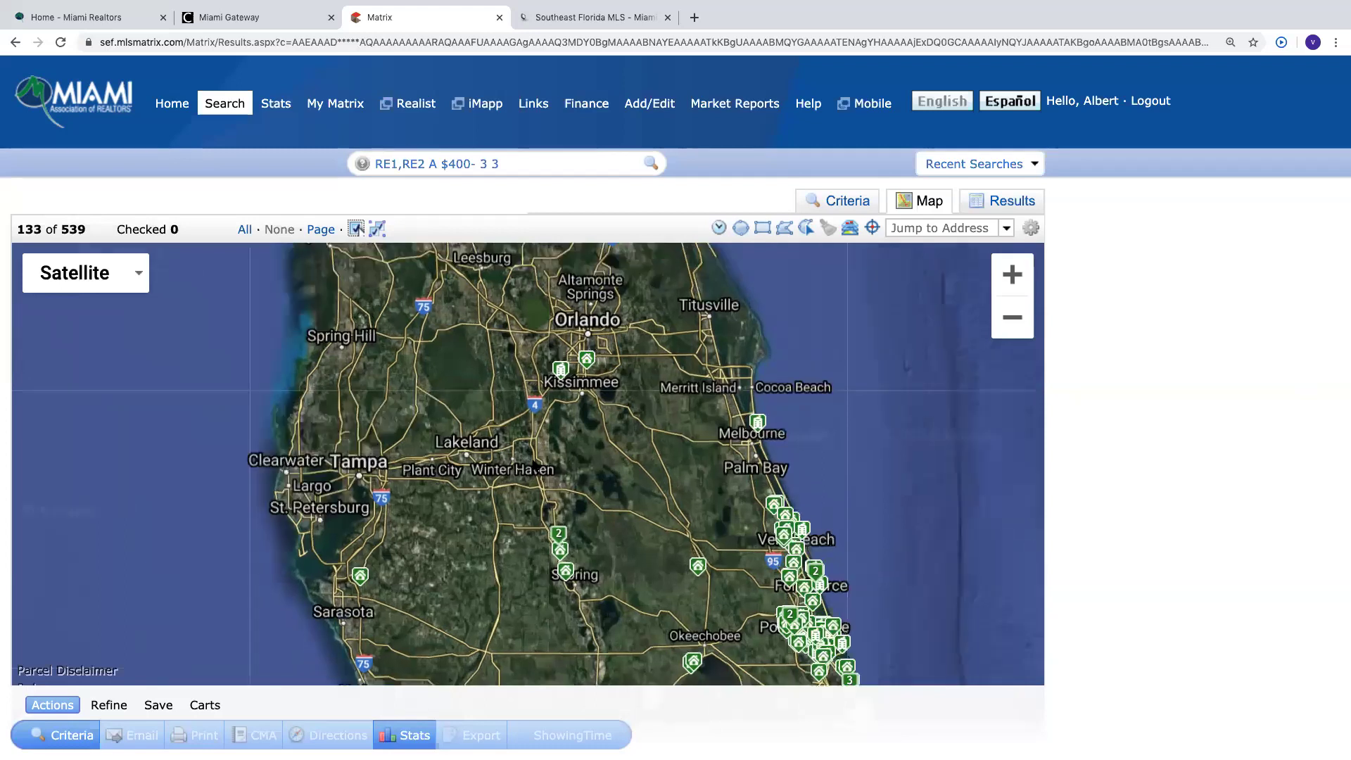
{"action": "scroll", "coordinate": [536, 466], "scroll_direction": "up", "scroll_amount": 3}
{"action": "scroll", "coordinate": [536, 466], "scroll_direction": "down", "scroll_amount": 3}
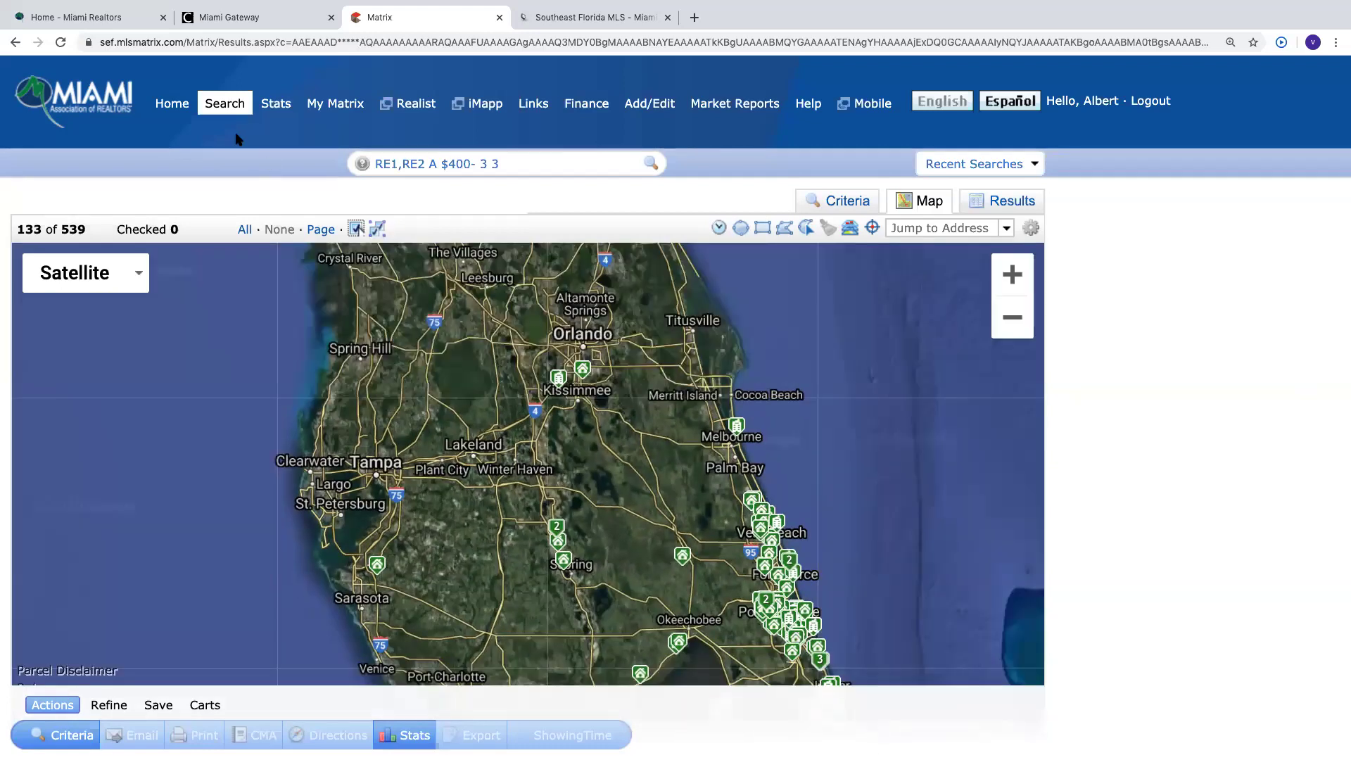
Visit the My Matrix summary, return to the Home dashboard, and bring up the My Matrix menu.
{"action": "left_click", "coordinate": [343, 107]}
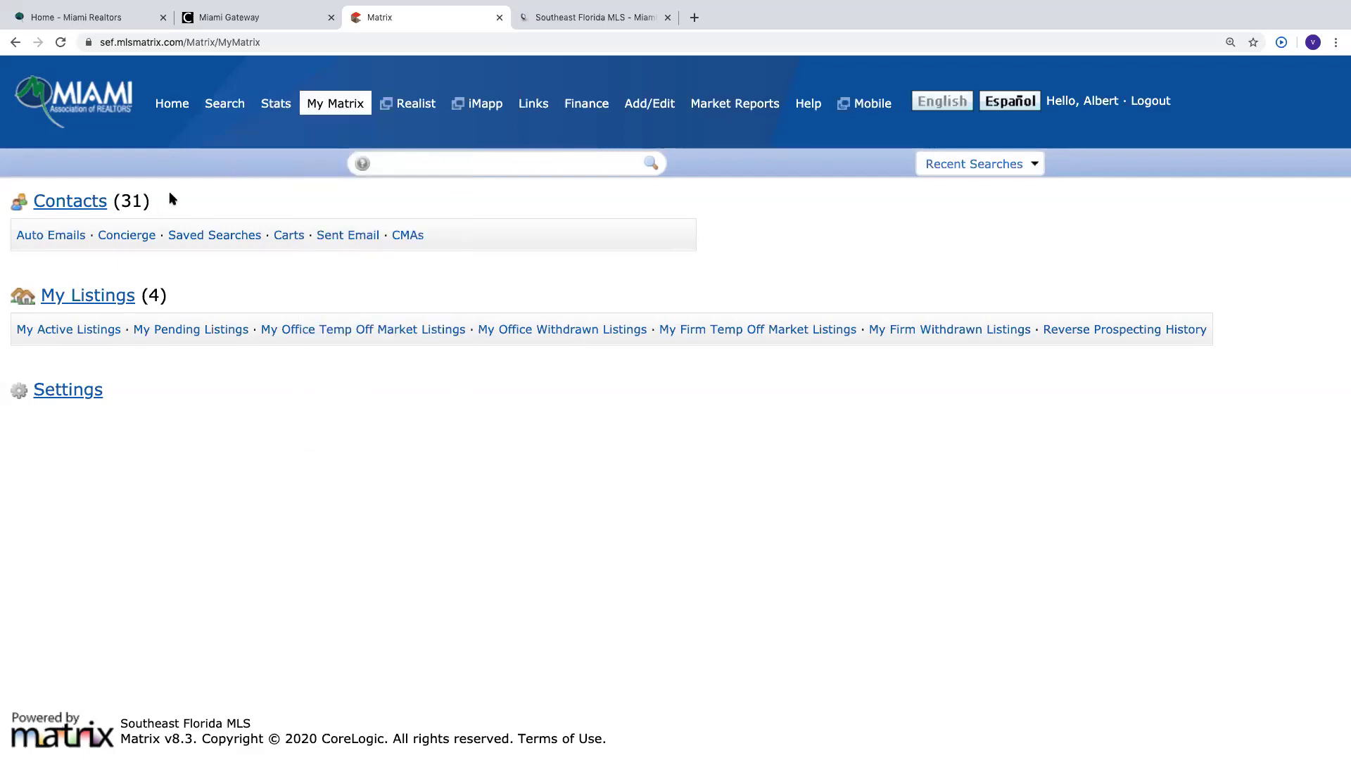
{"action": "left_click", "coordinate": [176, 107]}
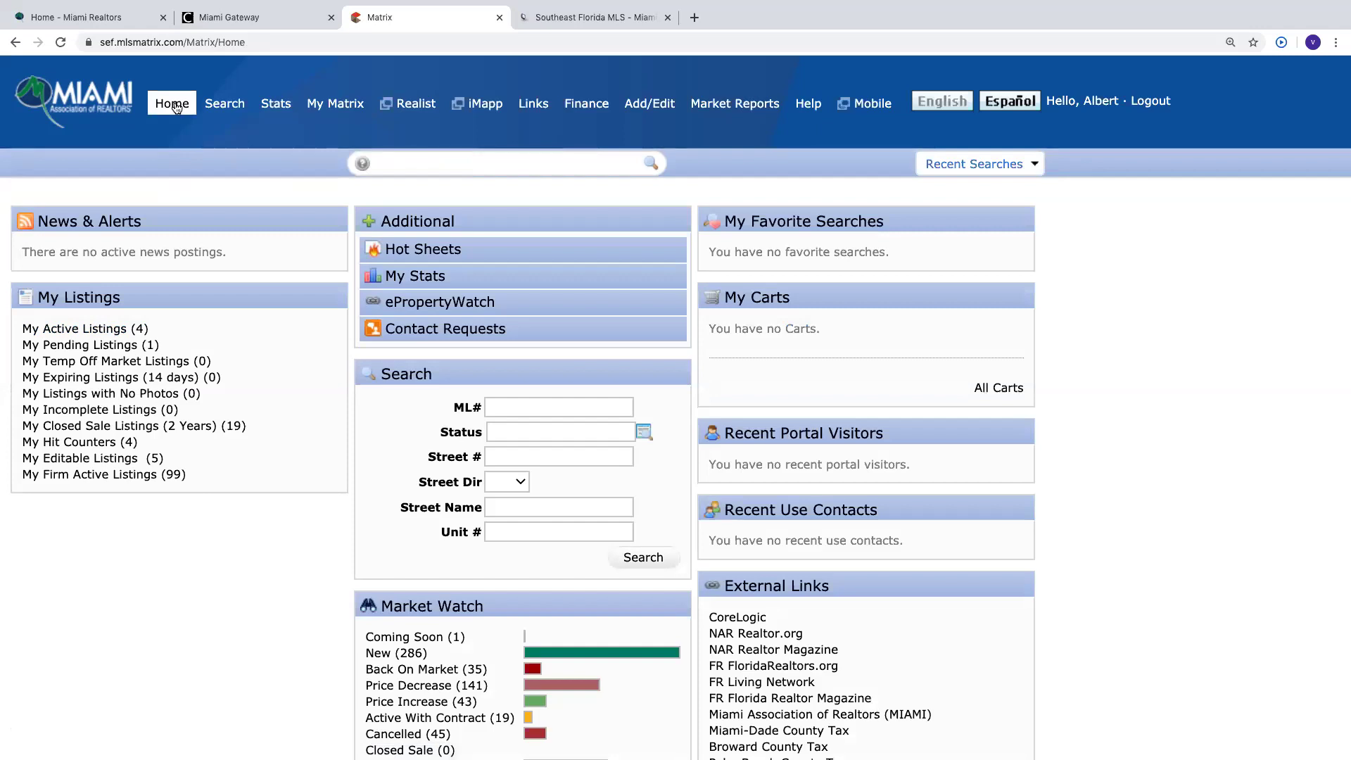
{"action": "mouse_move", "coordinate": [334, 109]}
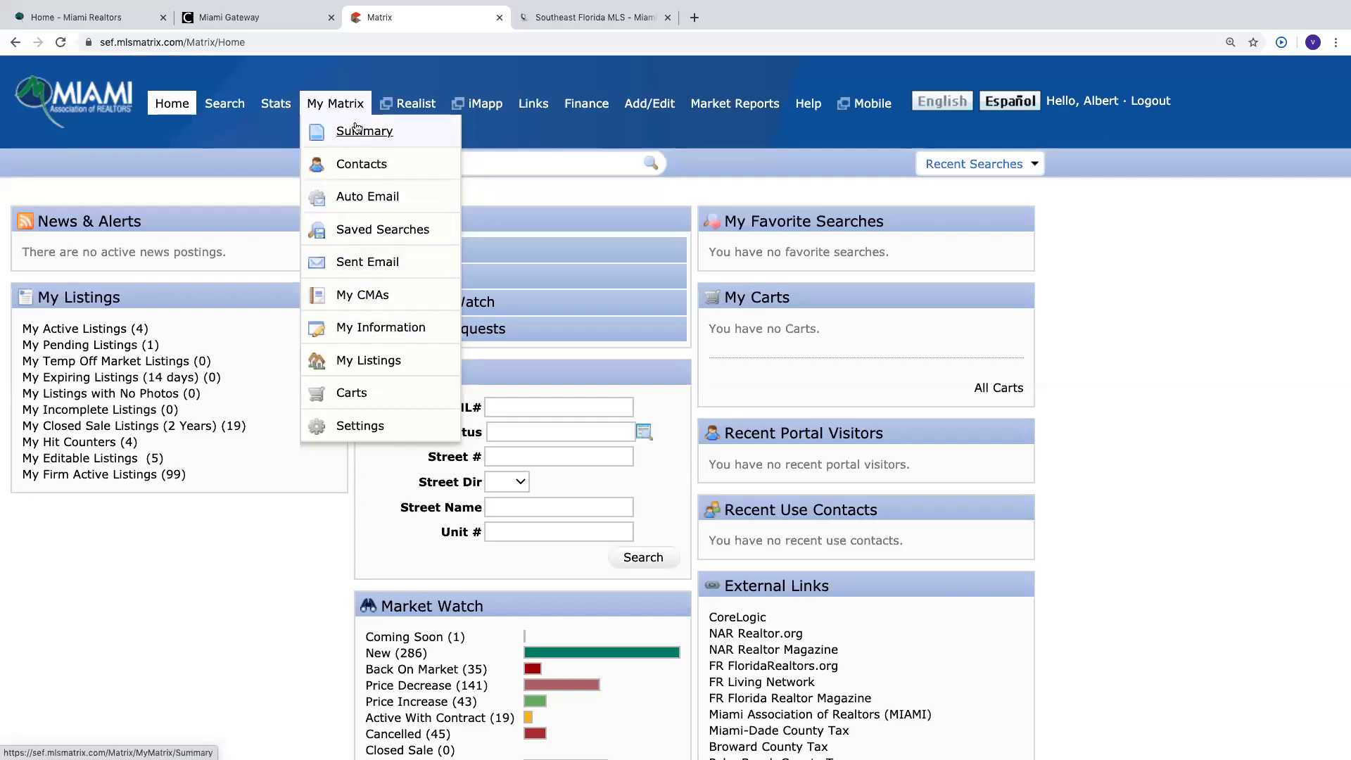
Save the Information tab with the Associate Realtor title, dream-home tag line and website, keeping the roster phone number.
{"action": "left_click", "coordinate": [368, 335]}
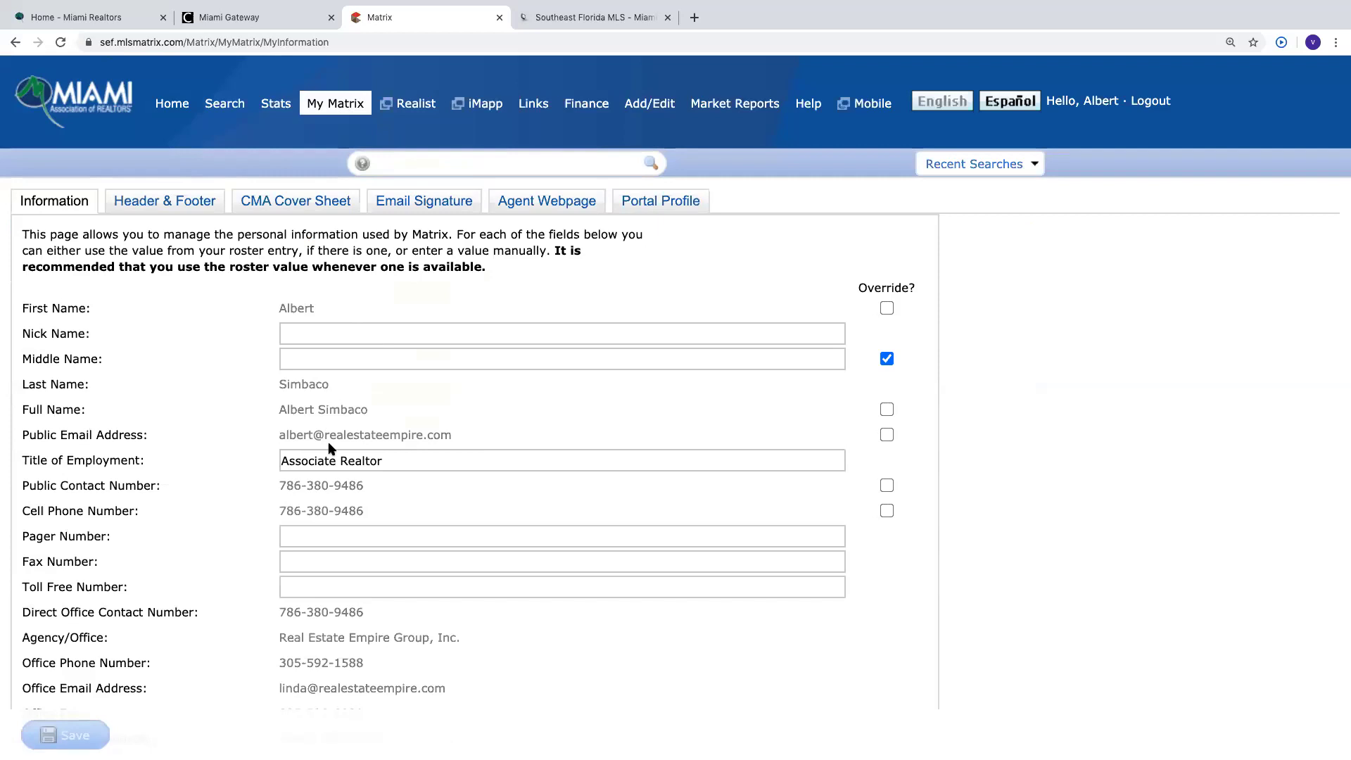
{"action": "scroll", "coordinate": [331, 448], "scroll_direction": "down", "scroll_amount": 3}
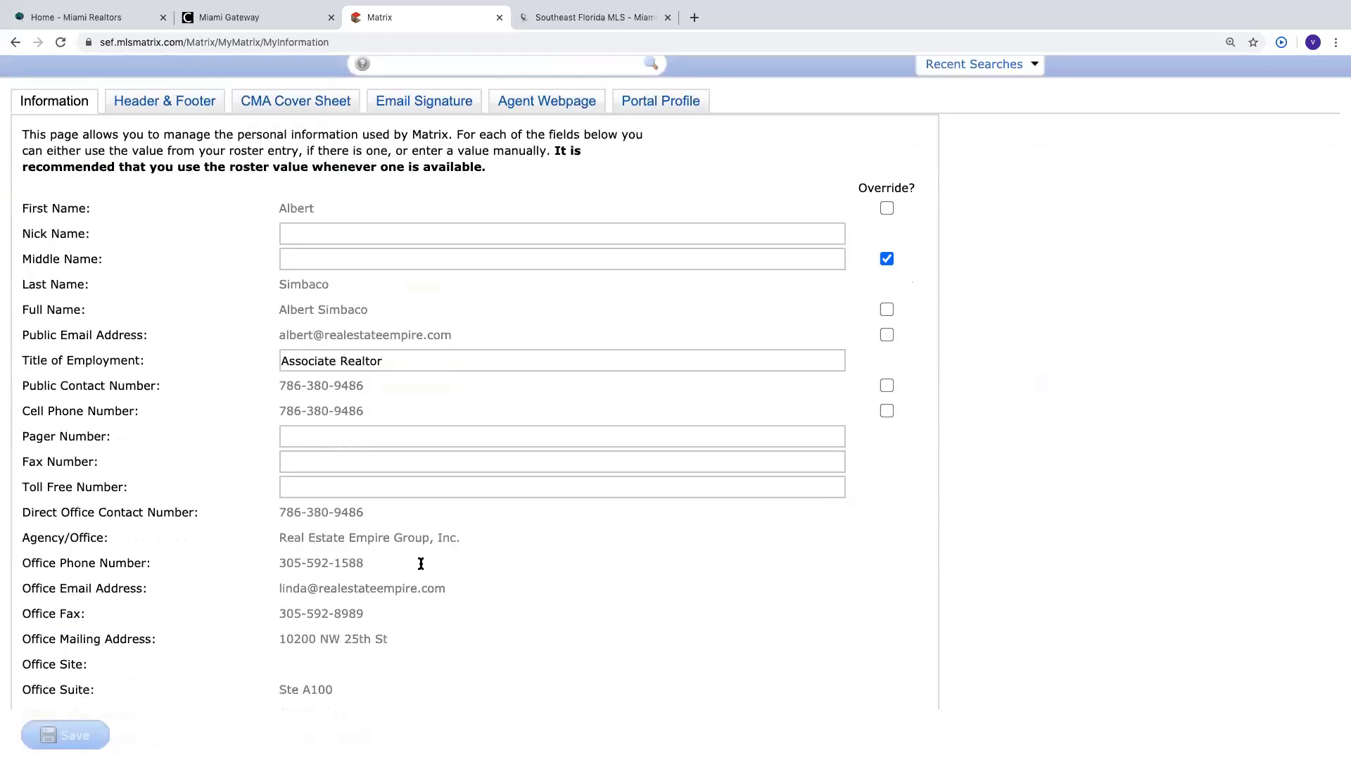
{"action": "scroll", "coordinate": [421, 563], "scroll_direction": "down", "scroll_amount": 3}
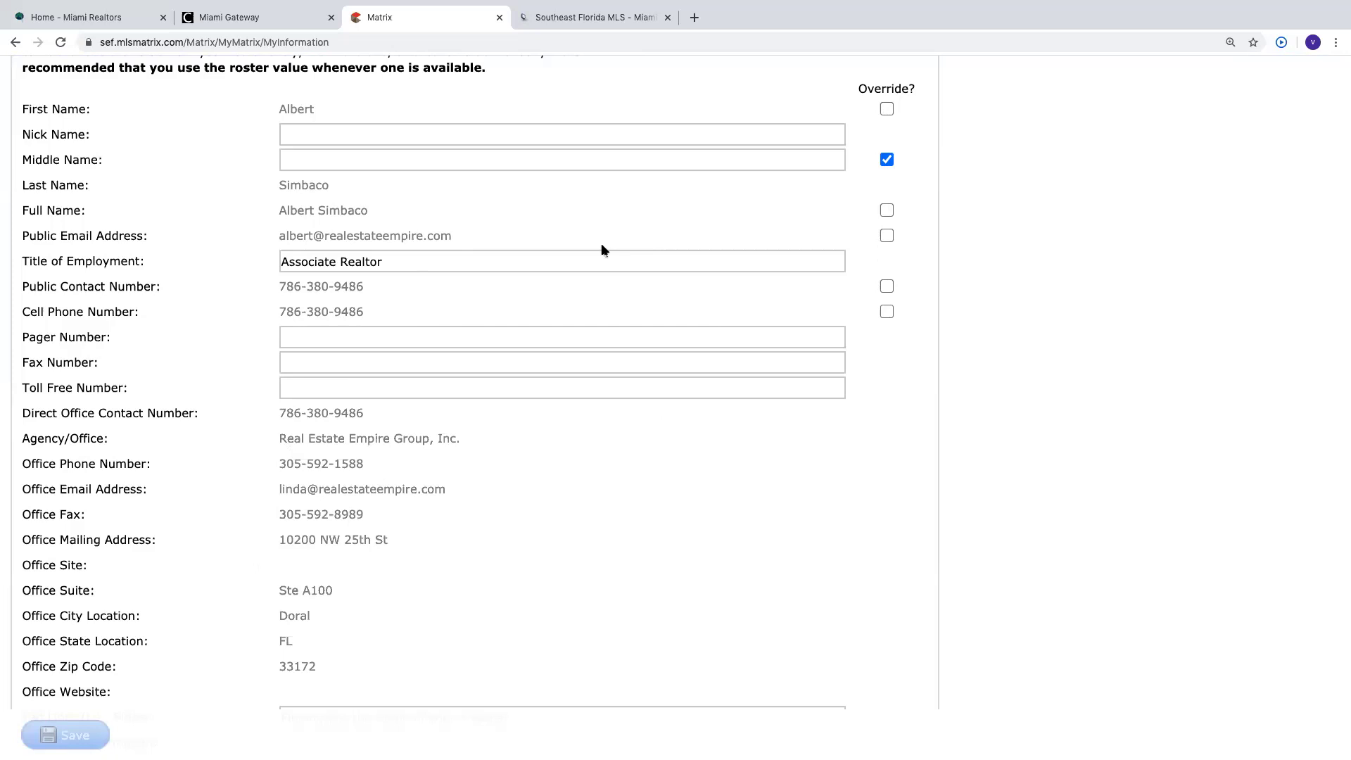
{"action": "left_click", "coordinate": [886, 286]}
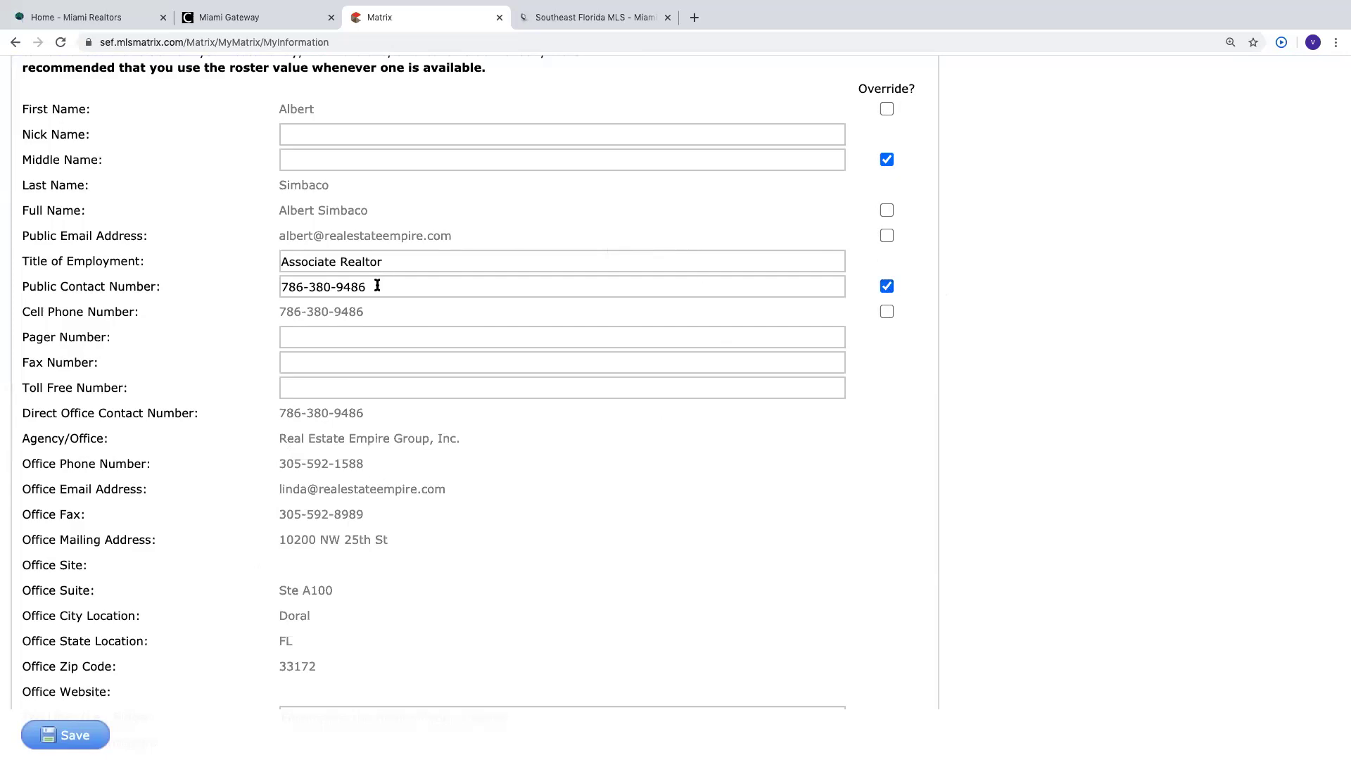
{"action": "left_click", "coordinate": [887, 286]}
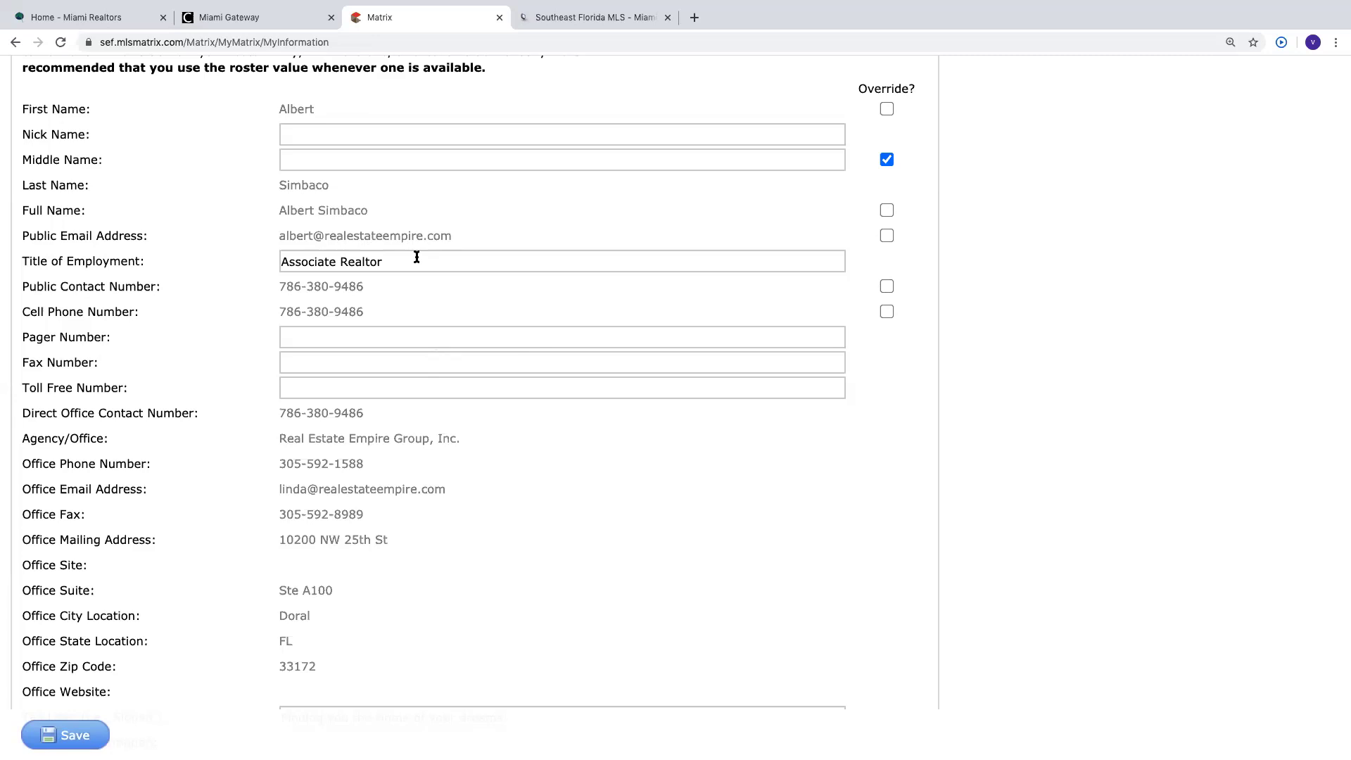
{"action": "scroll", "coordinate": [416, 257], "scroll_direction": "up", "scroll_amount": 3}
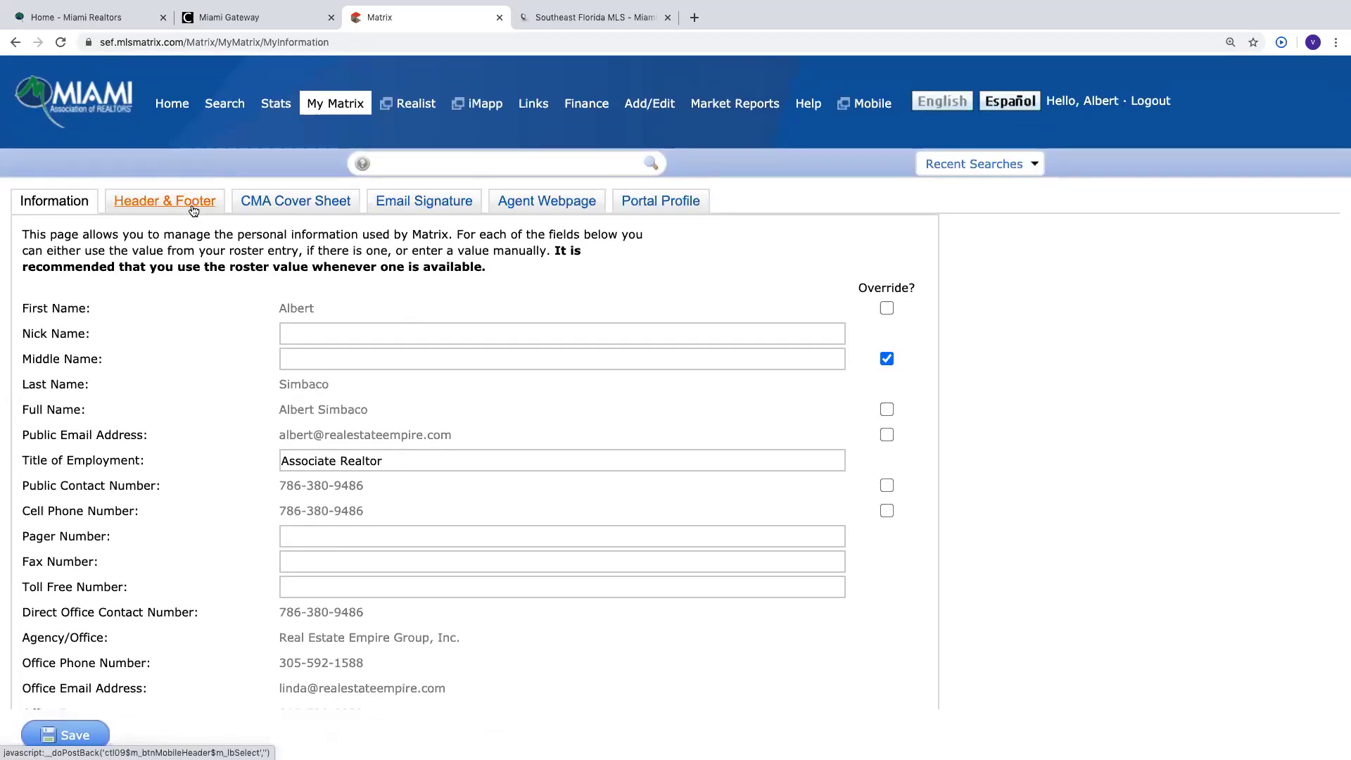
{"action": "scroll", "coordinate": [193, 210], "scroll_direction": "down", "scroll_amount": 5}
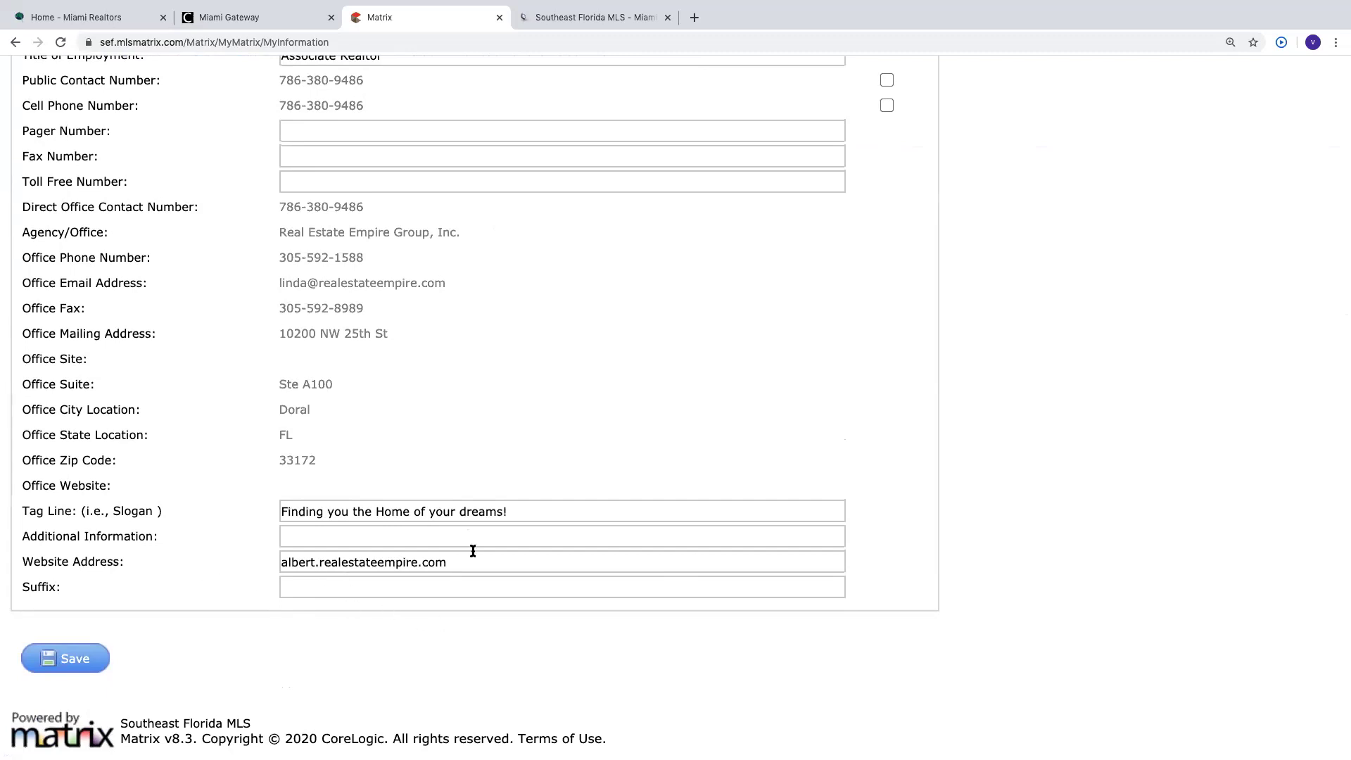
{"action": "scroll", "coordinate": [472, 551], "scroll_direction": "up", "scroll_amount": 1}
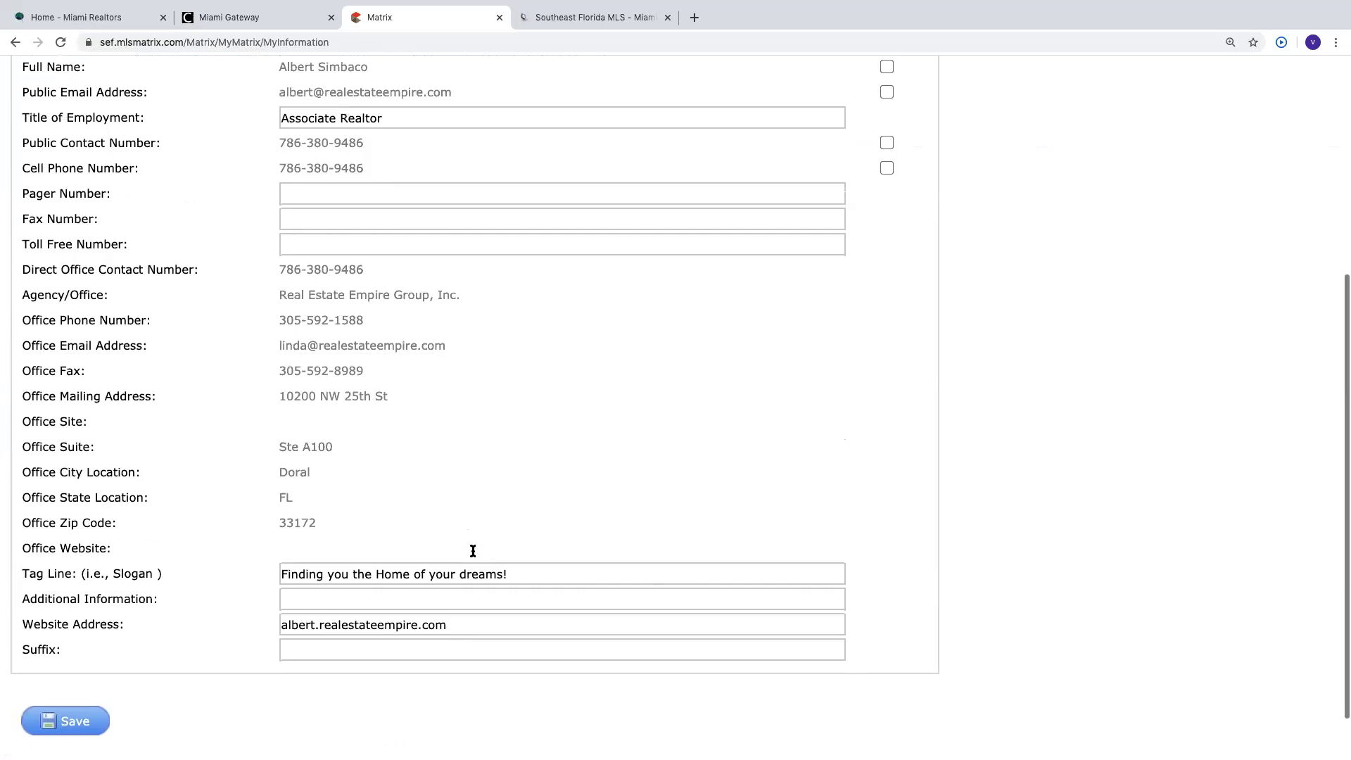
{"action": "left_click", "coordinate": [77, 720]}
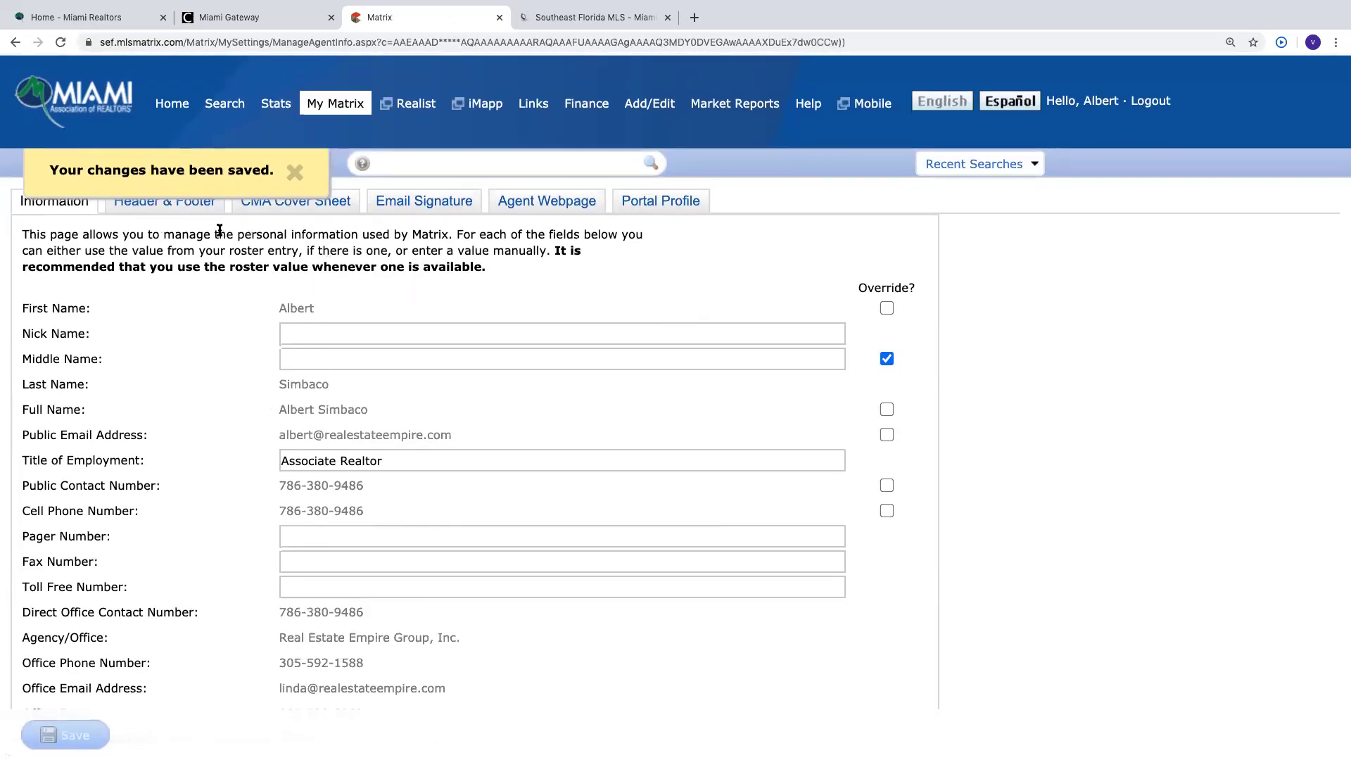
Dismiss the changes-saved notice and bring up the Header & Footer settings.
{"action": "left_click", "coordinate": [294, 172]}
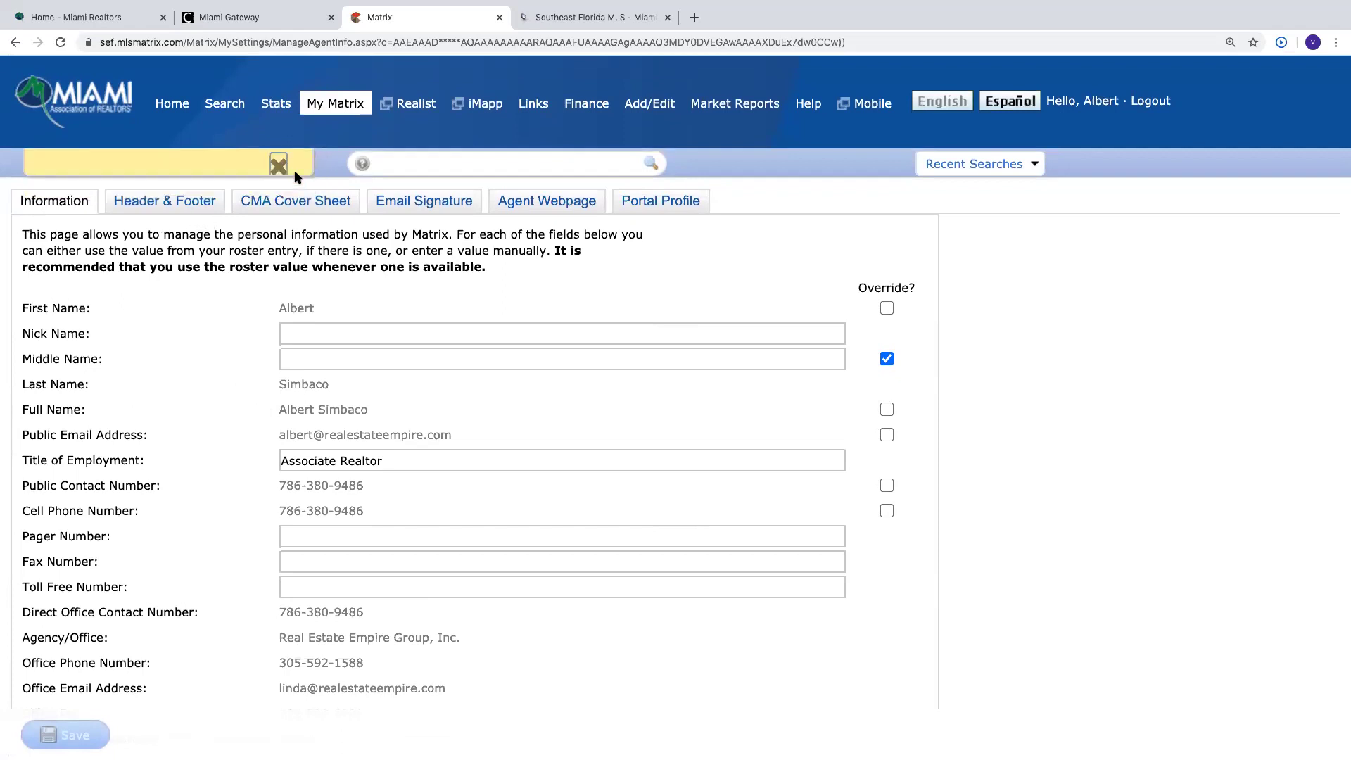
{"action": "left_click", "coordinate": [199, 206]}
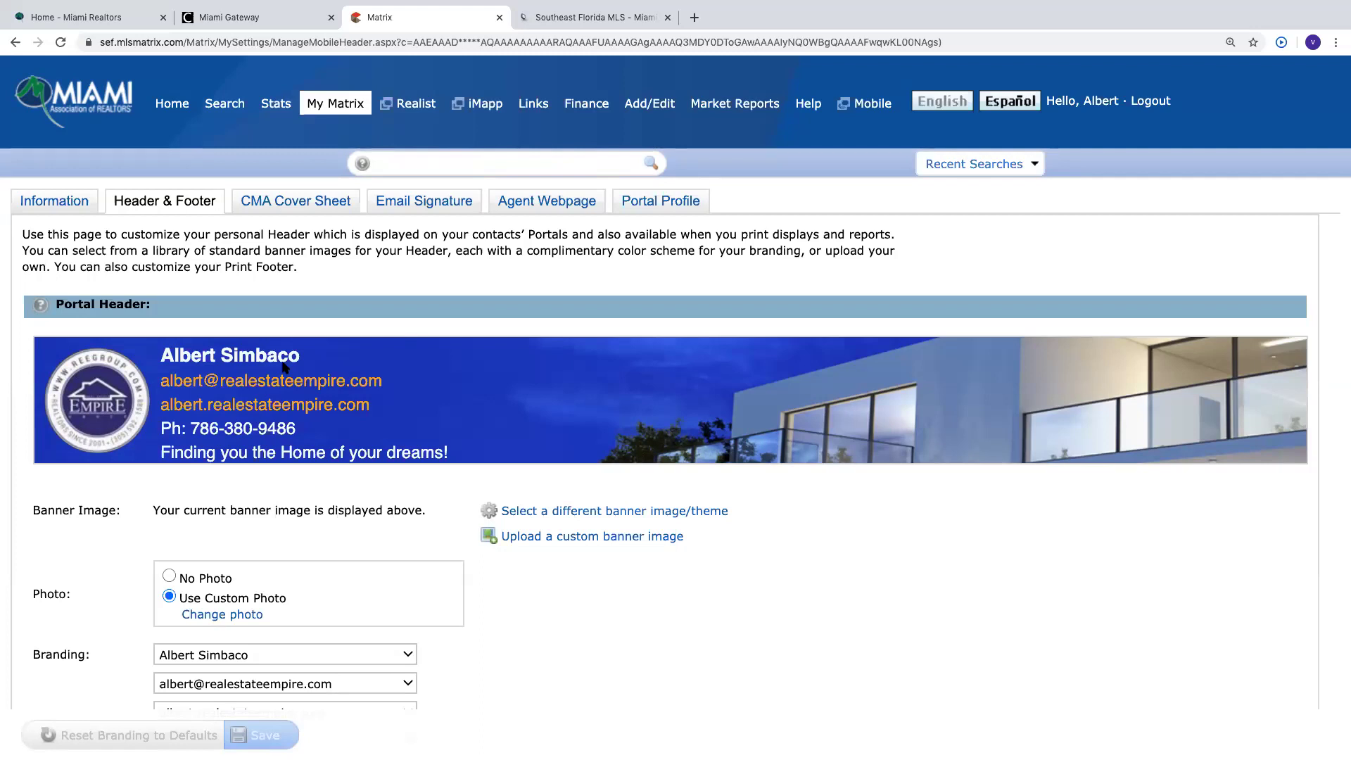
Clear and reselect 'Finding you the Home of your dreams!' as the fifth branding line, then save.
{"action": "scroll", "coordinate": [284, 367], "scroll_direction": "down", "scroll_amount": 3}
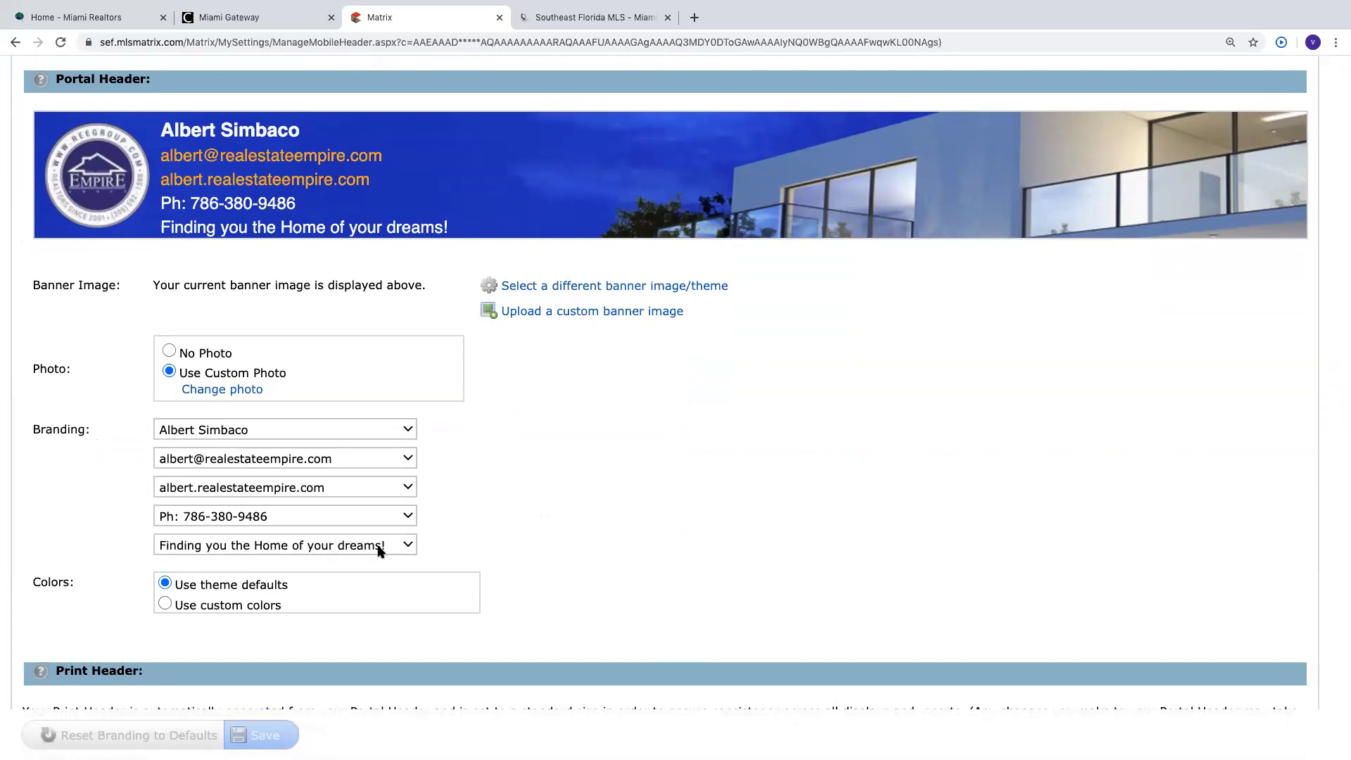
{"action": "left_click", "coordinate": [405, 545]}
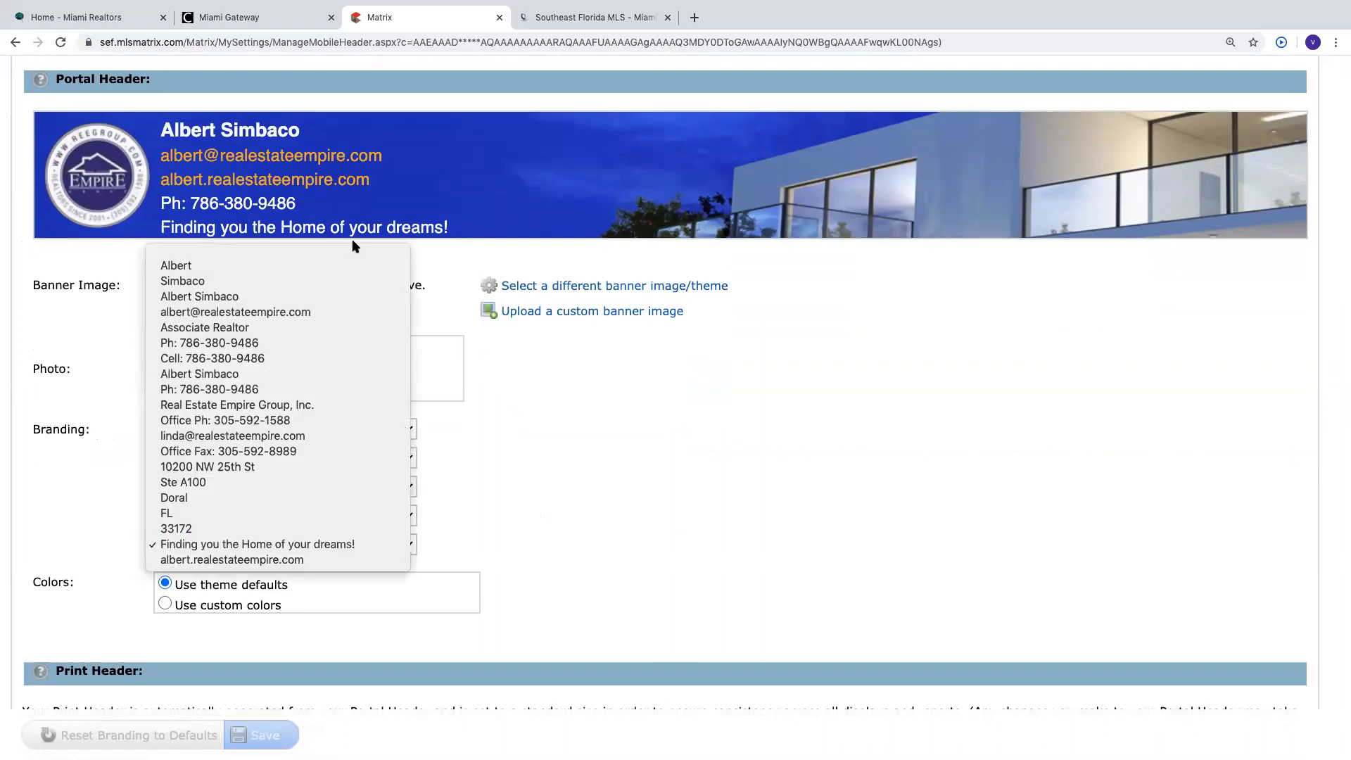
{"action": "left_click", "coordinate": [354, 257]}
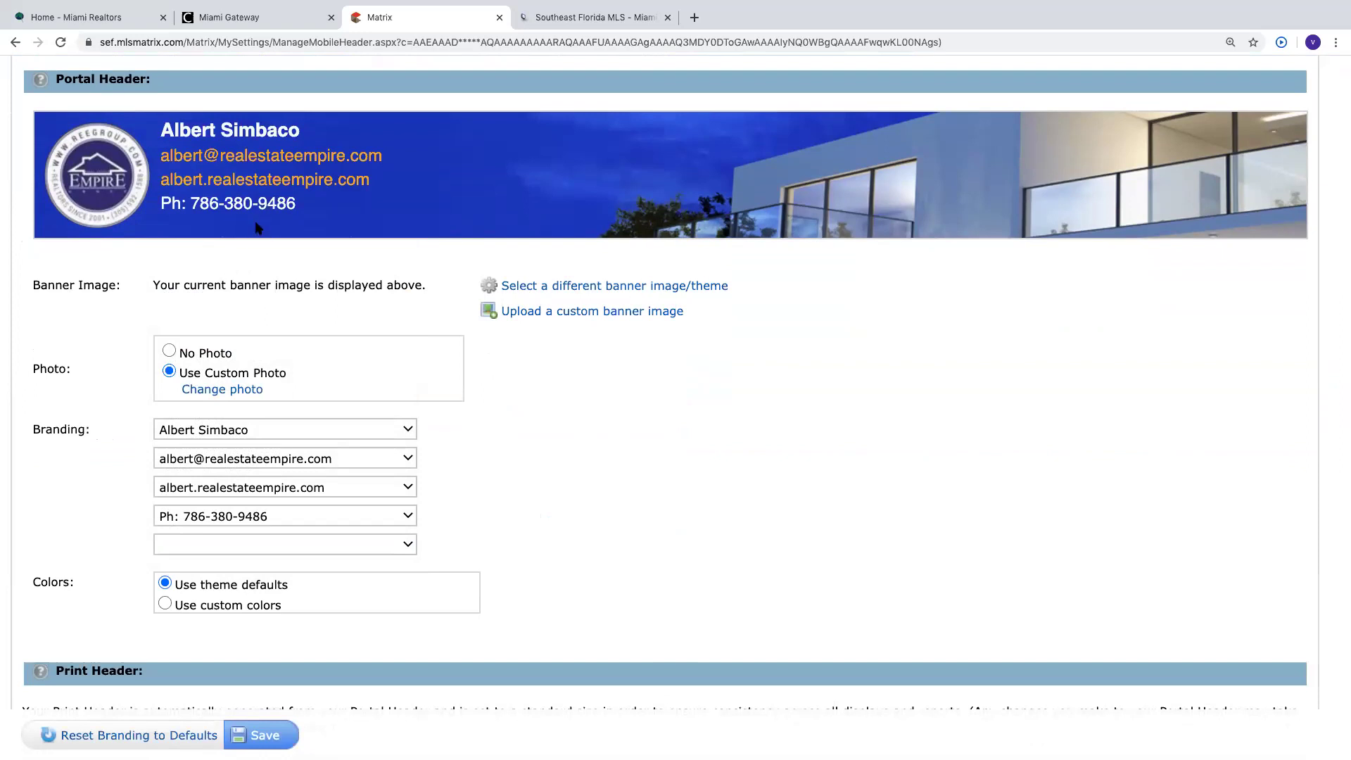
{"action": "left_click", "coordinate": [412, 552]}
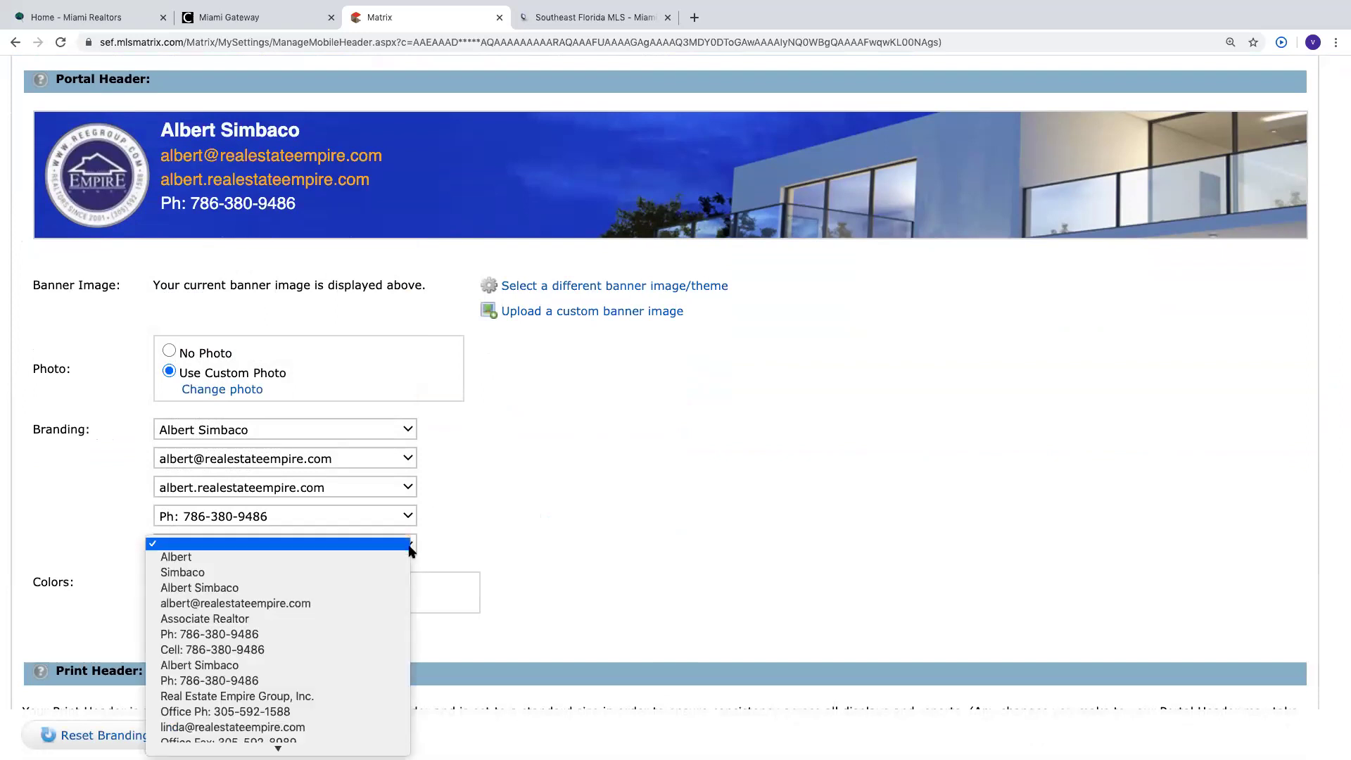
{"action": "scroll", "coordinate": [343, 698], "scroll_direction": "down", "scroll_amount": 3}
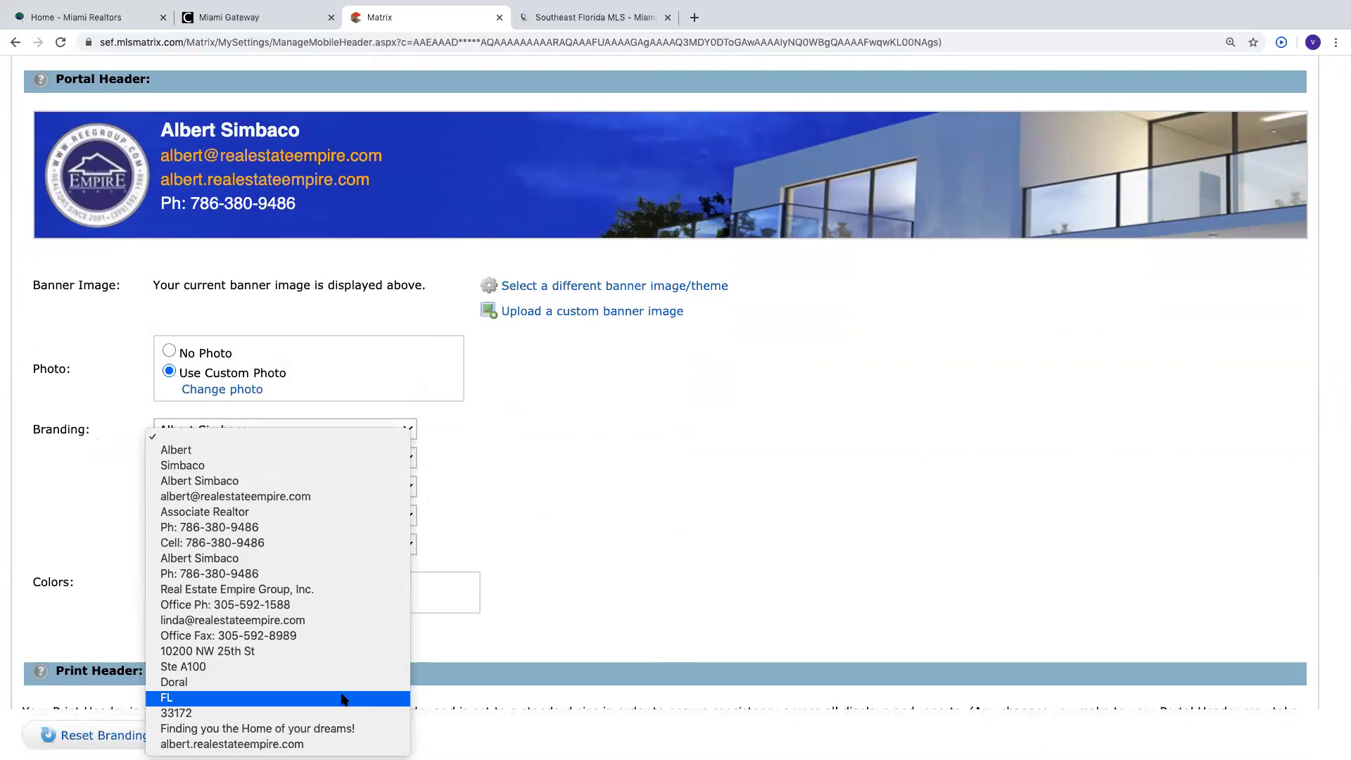
{"action": "left_click", "coordinate": [326, 730]}
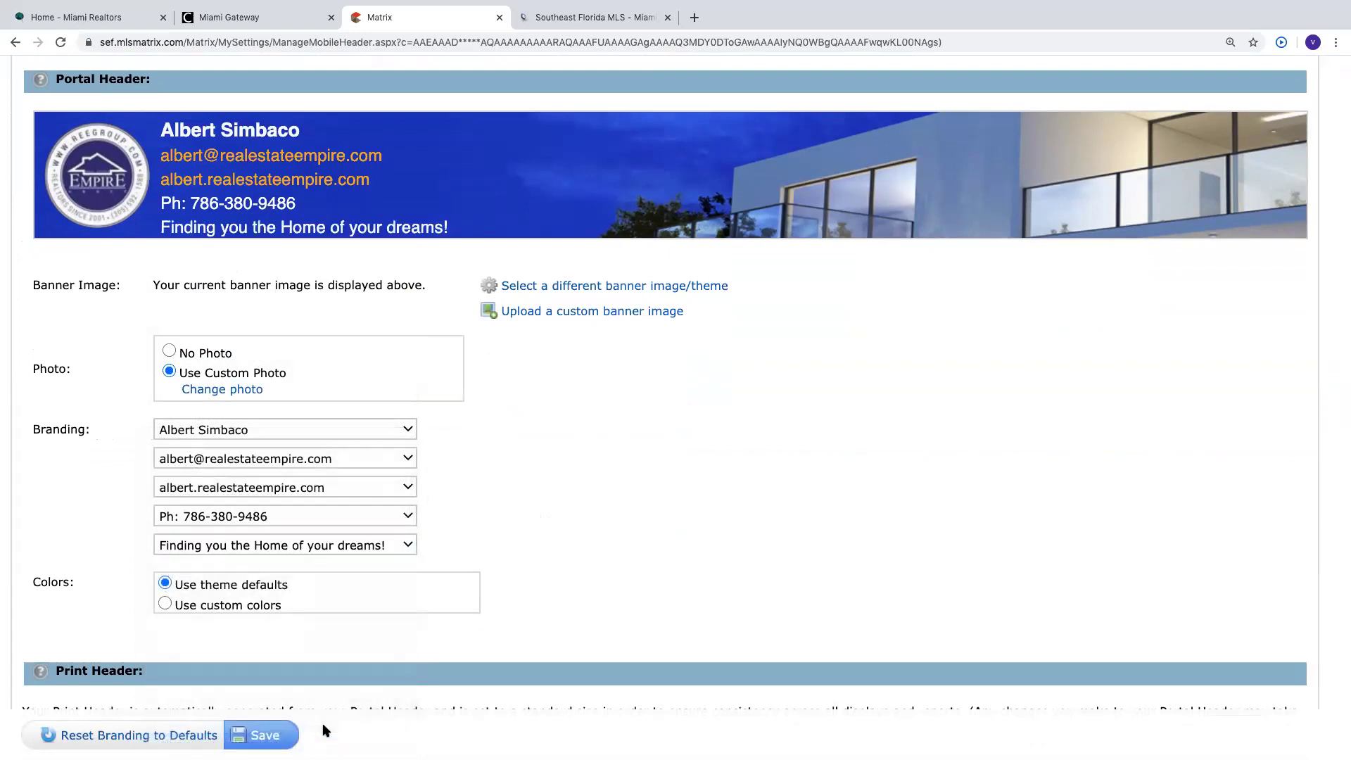
{"action": "left_click", "coordinate": [265, 735]}
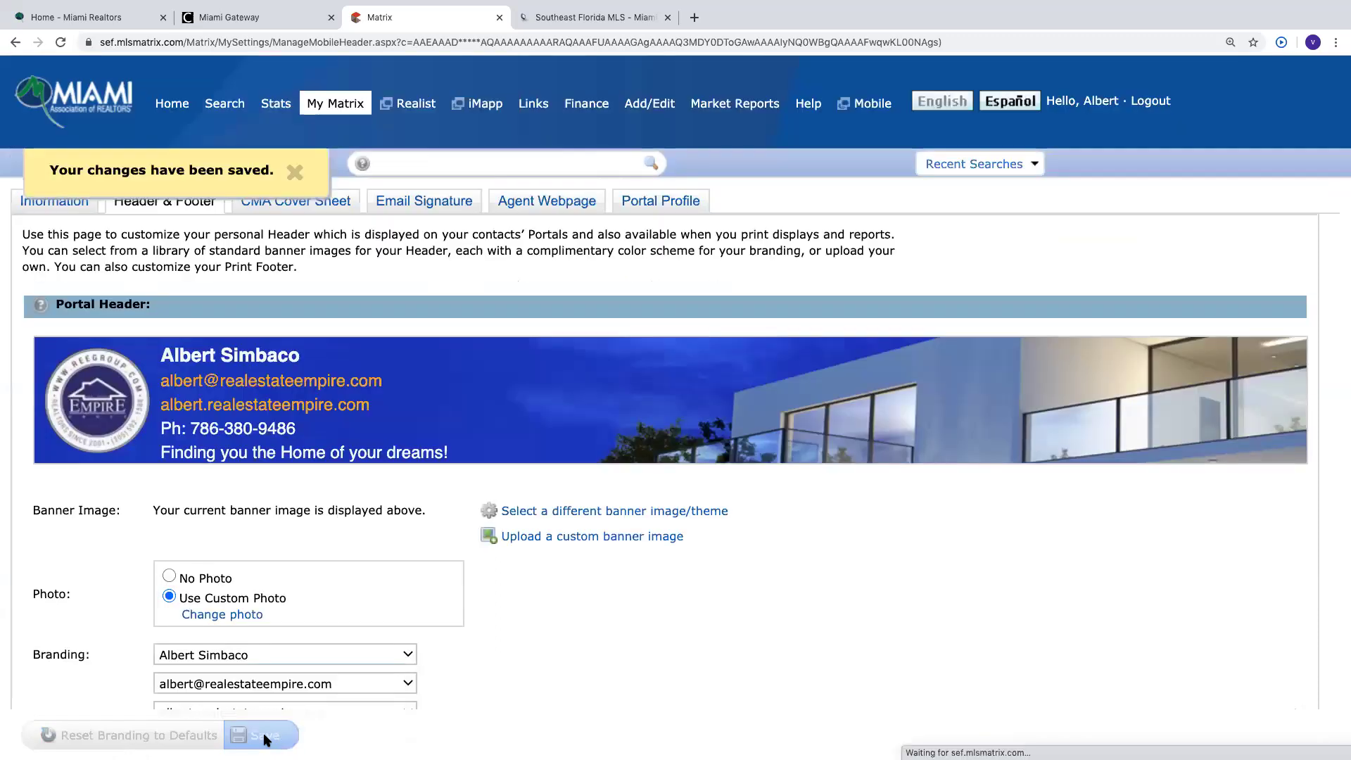
{"action": "scroll", "coordinate": [265, 735], "scroll_direction": "down", "scroll_amount": 3}
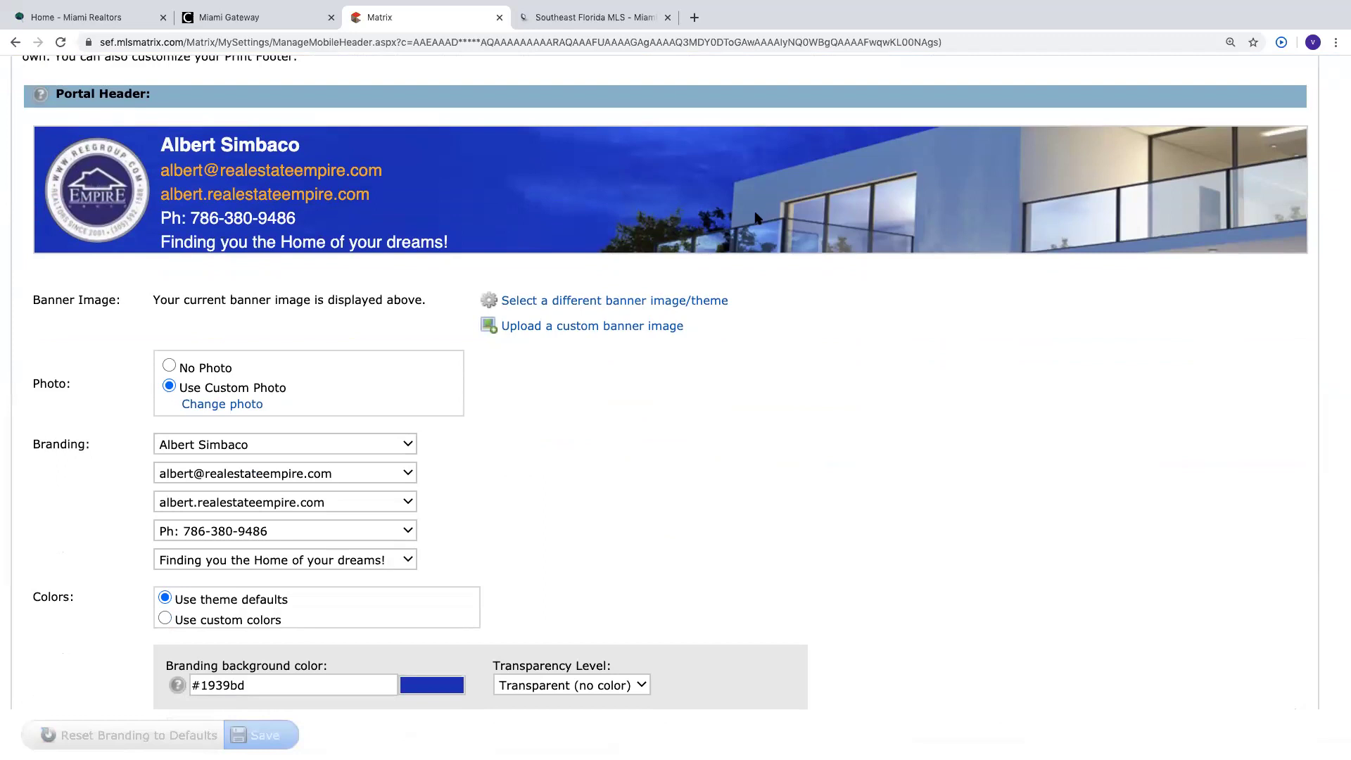
Browse the banner template gallery and select Lonesome Beach in place of Luxurious Villa.
{"action": "left_click", "coordinate": [598, 302]}
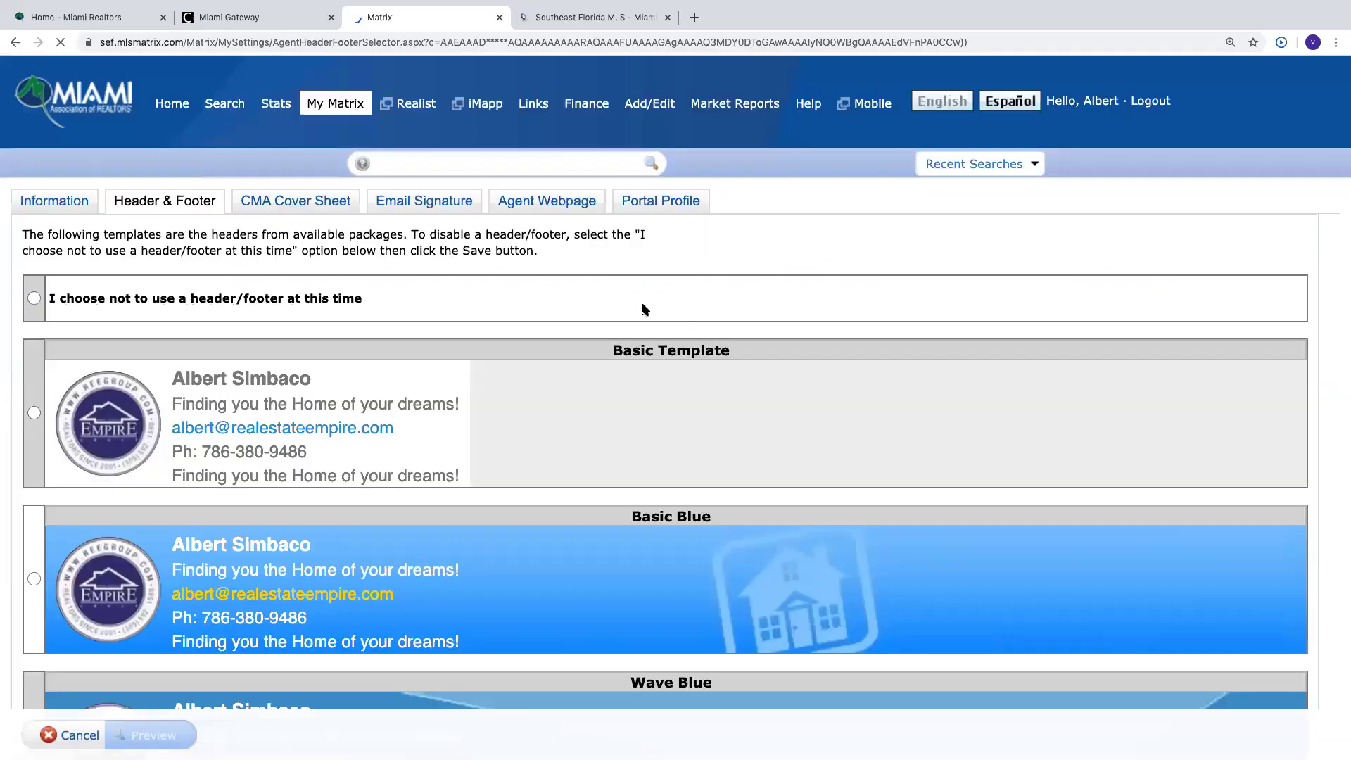
{"action": "scroll", "coordinate": [652, 453], "scroll_direction": "down", "scroll_amount": 5}
{"action": "scroll", "coordinate": [651, 453], "scroll_direction": "down", "scroll_amount": 10}
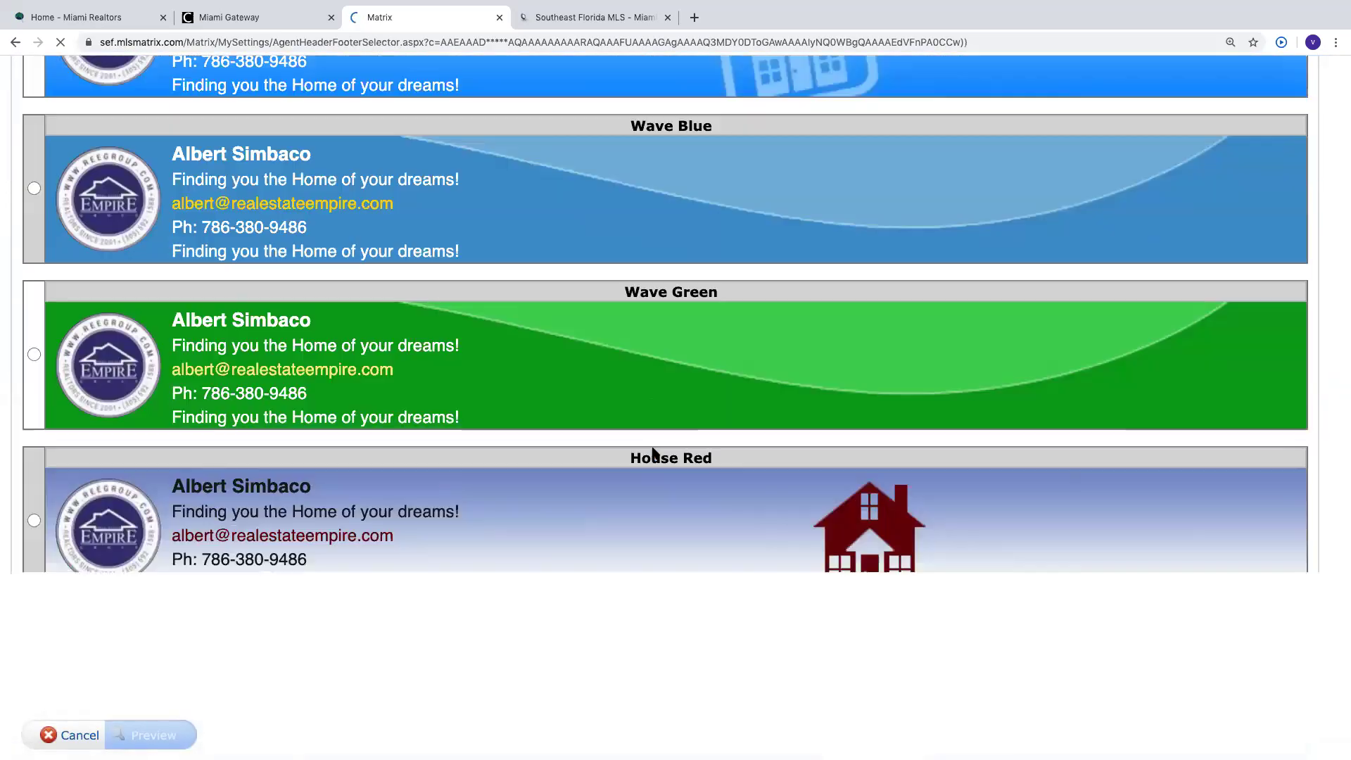
{"action": "scroll", "coordinate": [654, 453], "scroll_direction": "down", "scroll_amount": 8}
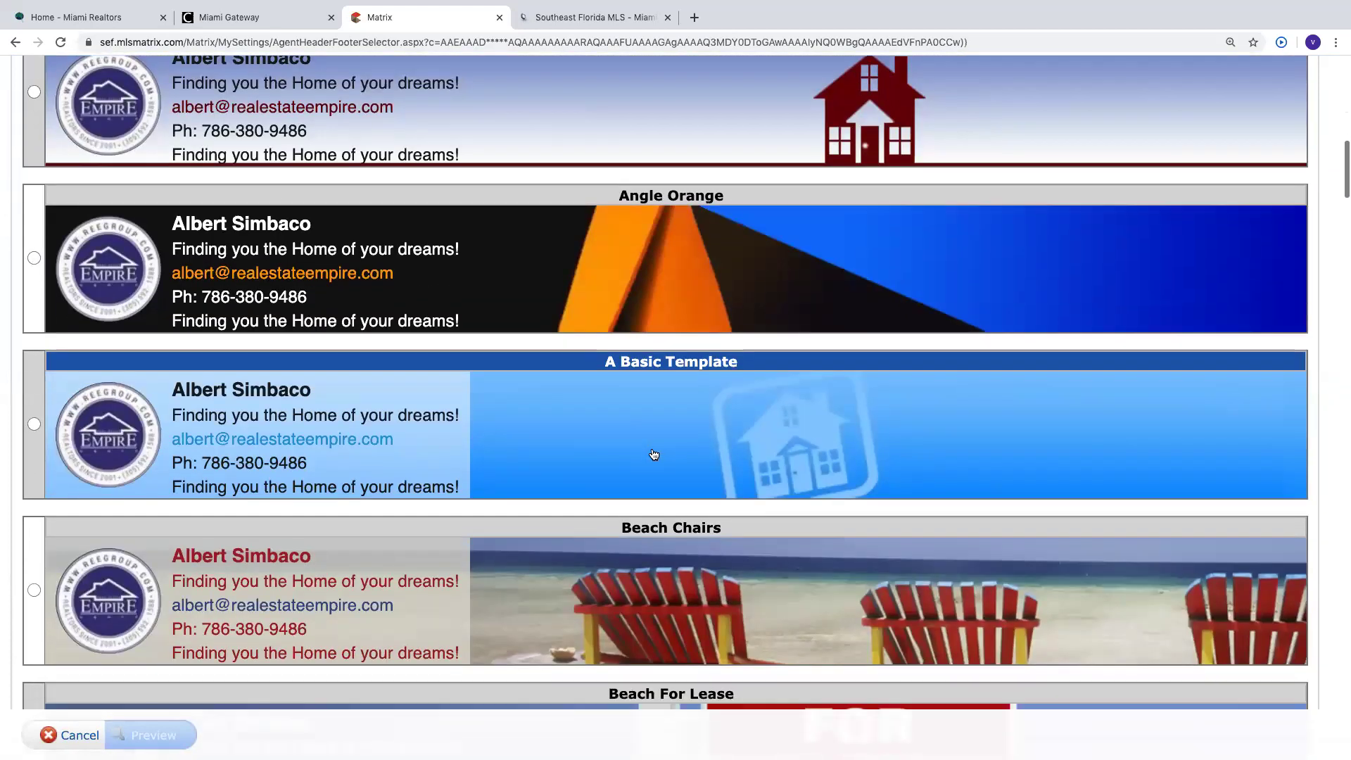
{"action": "scroll", "coordinate": [653, 454], "scroll_direction": "down", "scroll_amount": 6}
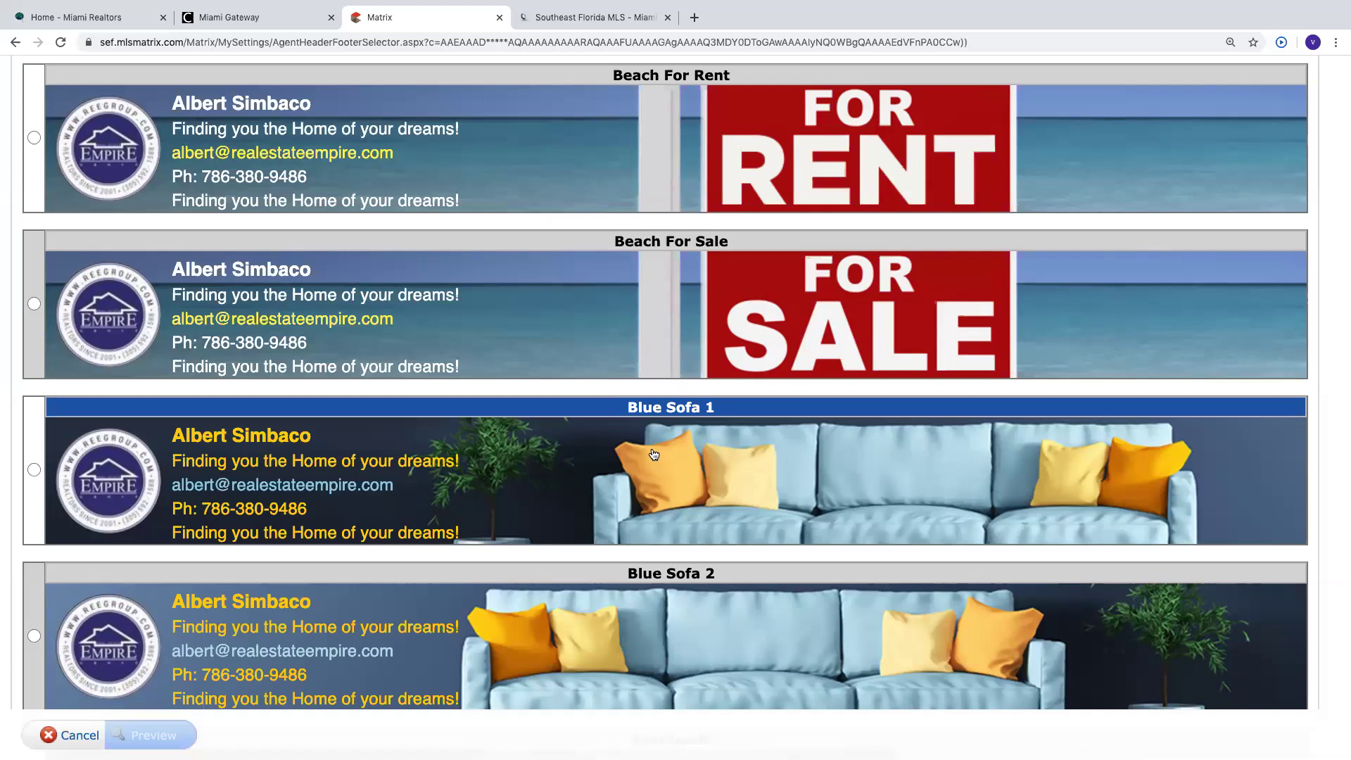
{"action": "scroll", "coordinate": [654, 454], "scroll_direction": "down", "scroll_amount": 5}
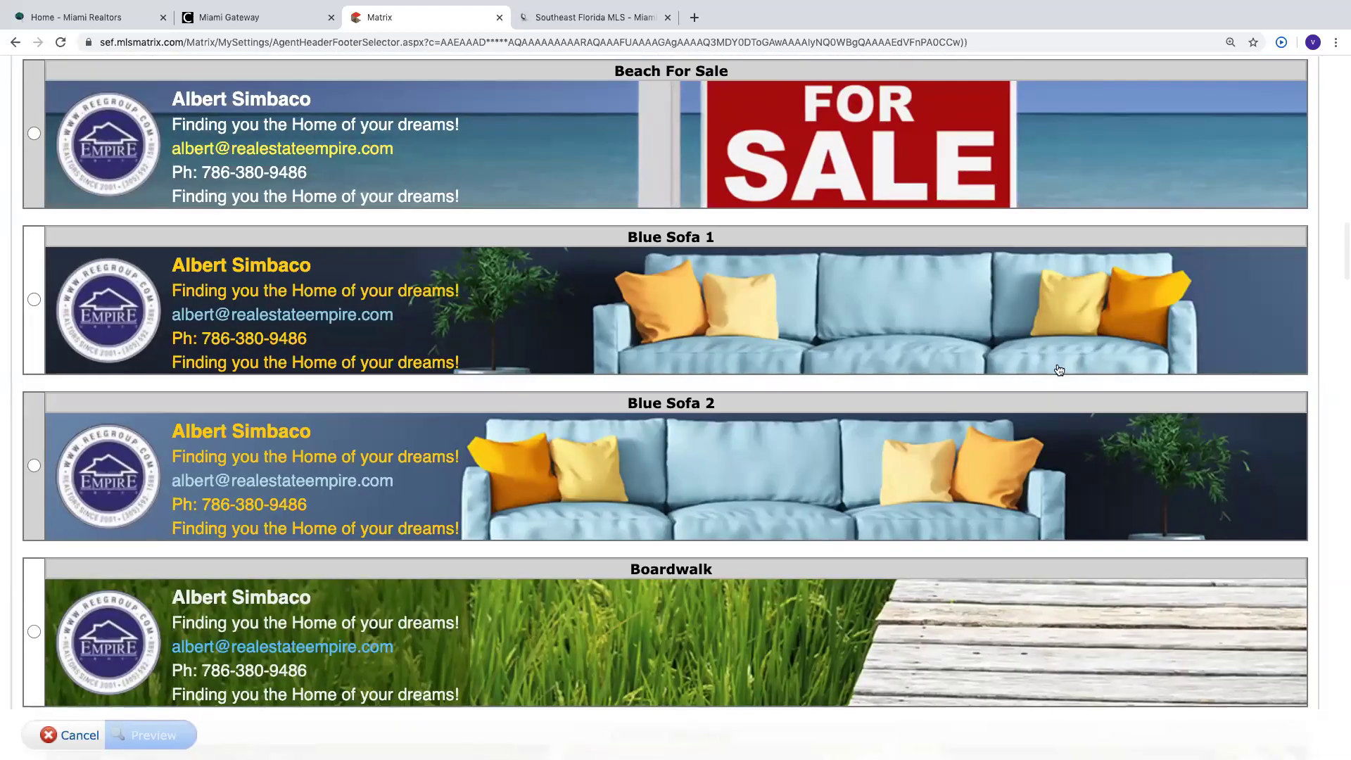
{"action": "scroll", "coordinate": [406, 501], "scroll_direction": "up", "scroll_amount": 10}
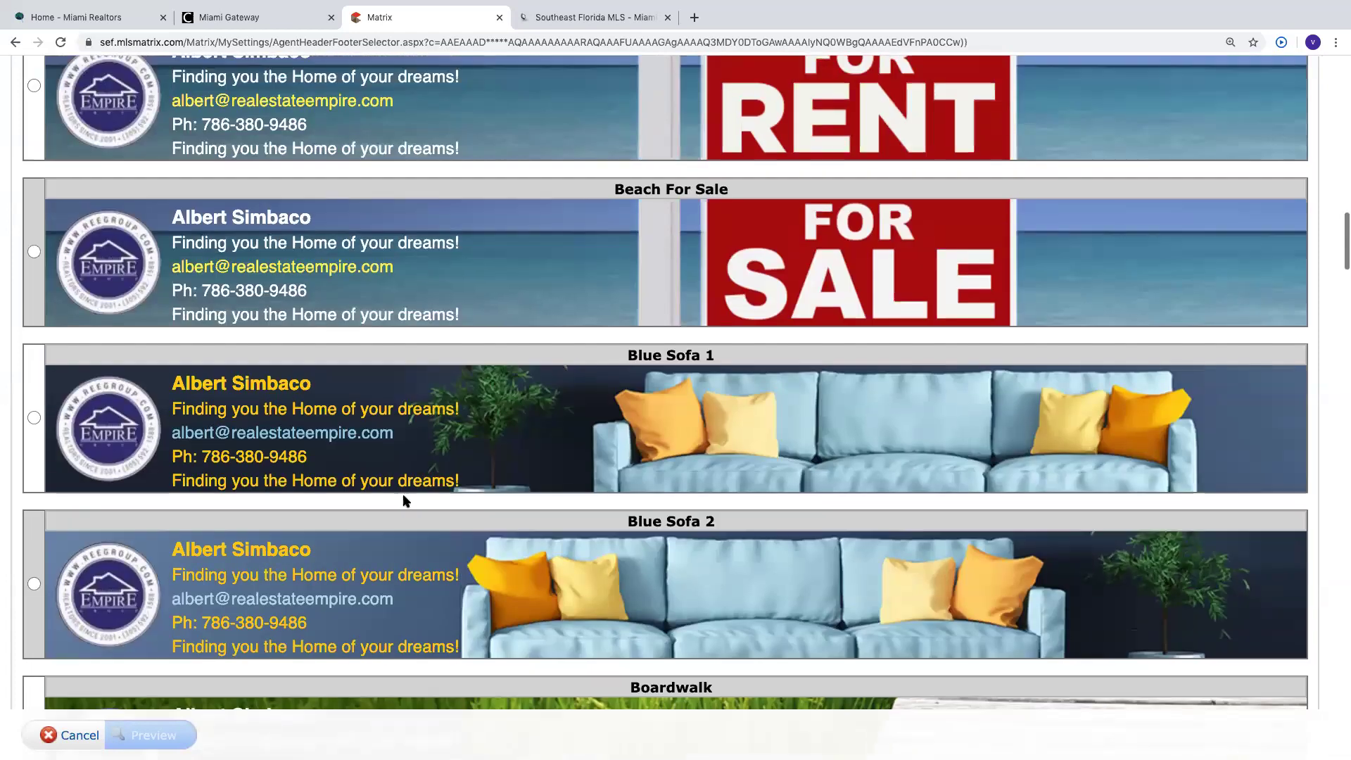
{"action": "scroll", "coordinate": [405, 501], "scroll_direction": "up", "scroll_amount": 10}
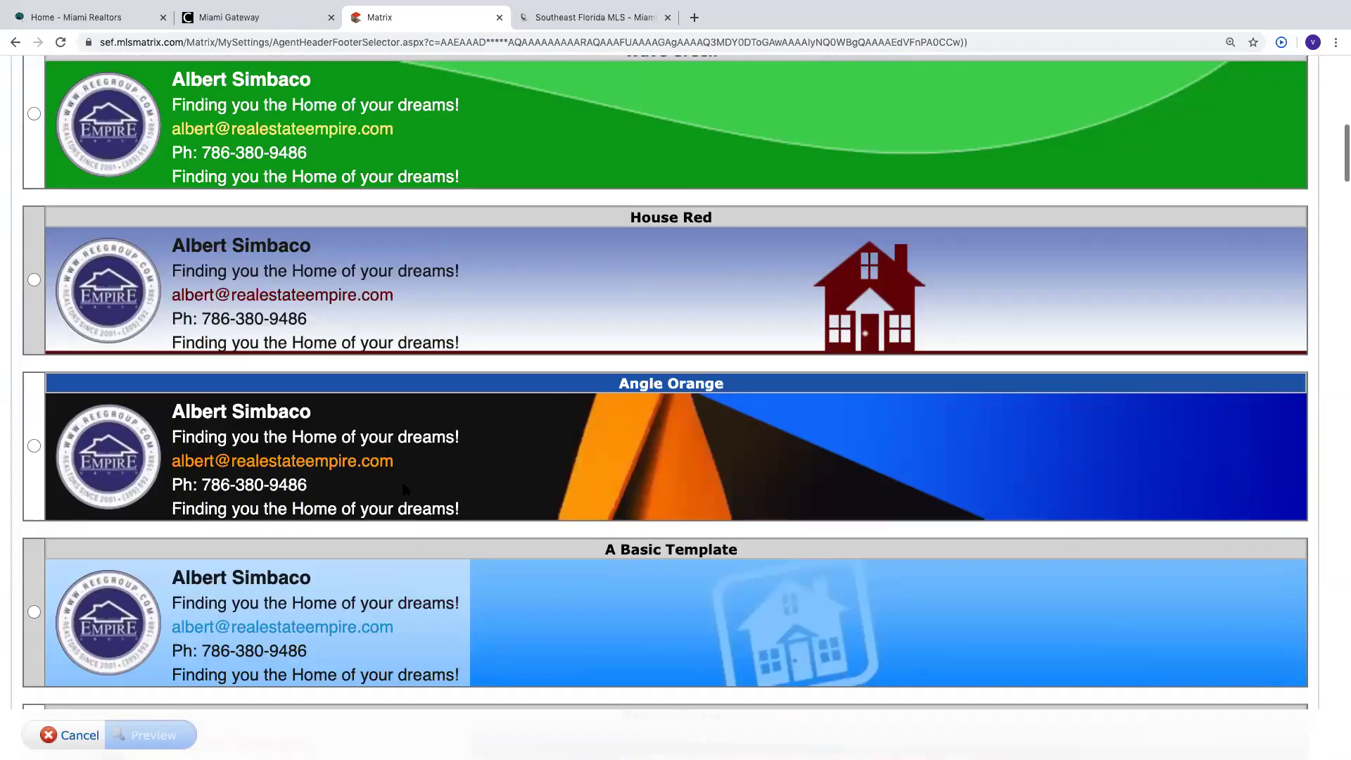
{"action": "scroll", "coordinate": [401, 368], "scroll_direction": "down", "scroll_amount": 20}
{"action": "scroll", "coordinate": [405, 371], "scroll_direction": "down", "scroll_amount": 20}
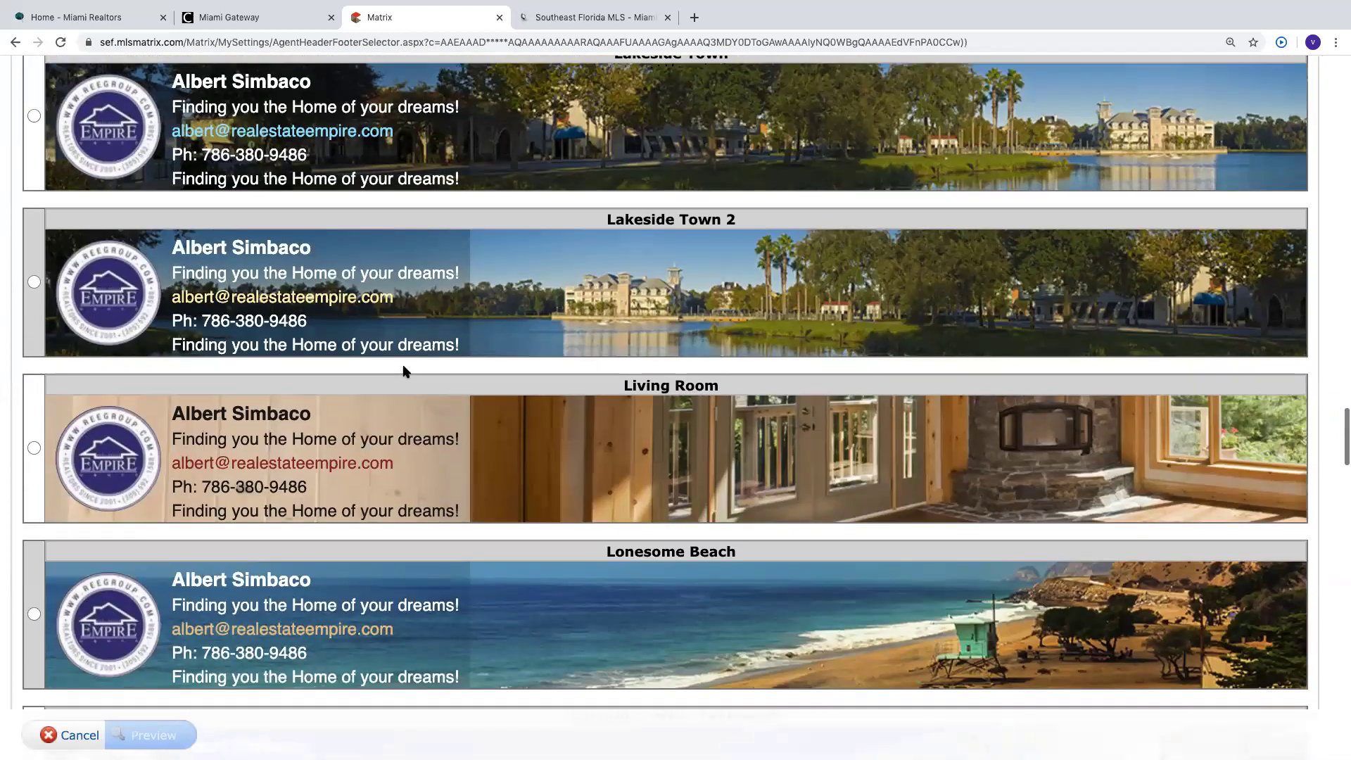
{"action": "scroll", "coordinate": [406, 372], "scroll_direction": "down", "scroll_amount": 4}
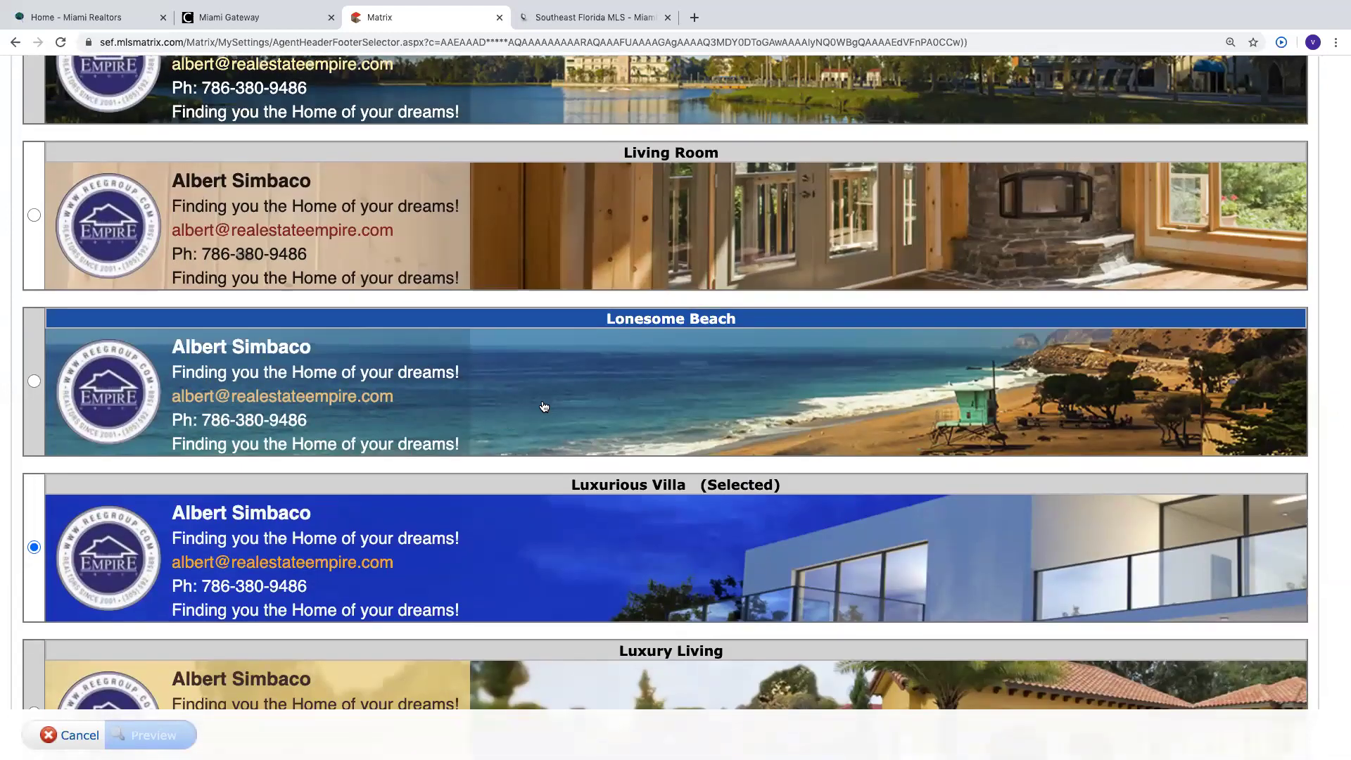
{"action": "left_click", "coordinate": [543, 406]}
Preview the Lonesome Beach banner on the Header & Footer page and save it.
{"action": "left_click", "coordinate": [153, 734]}
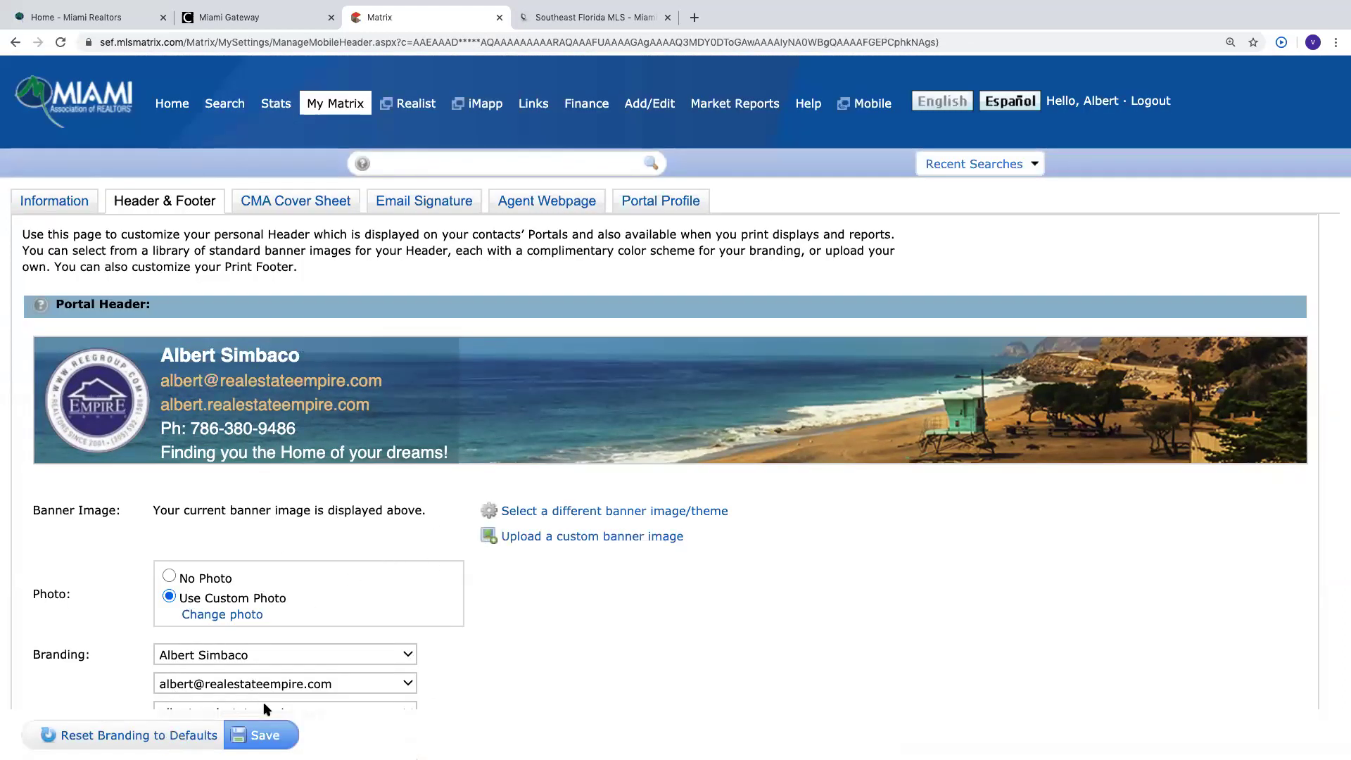
{"action": "left_click", "coordinate": [271, 740]}
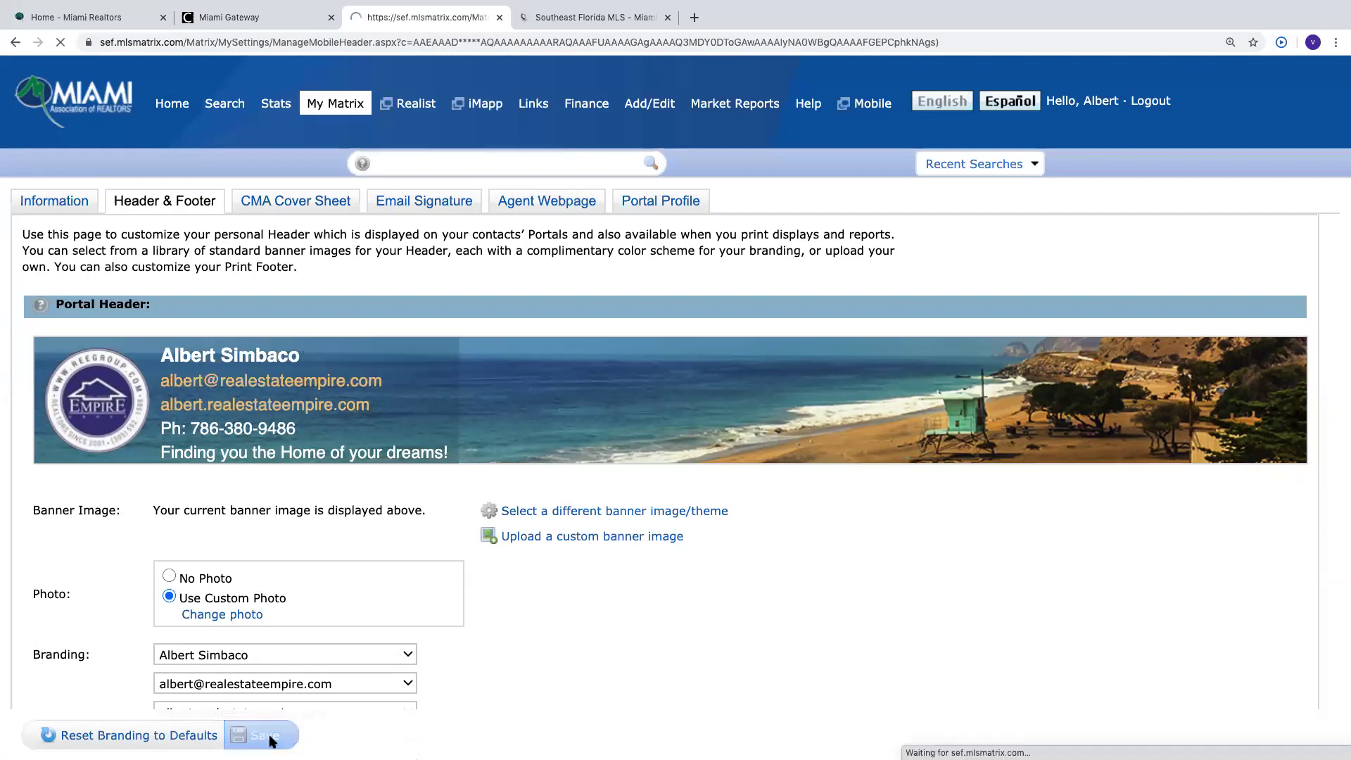
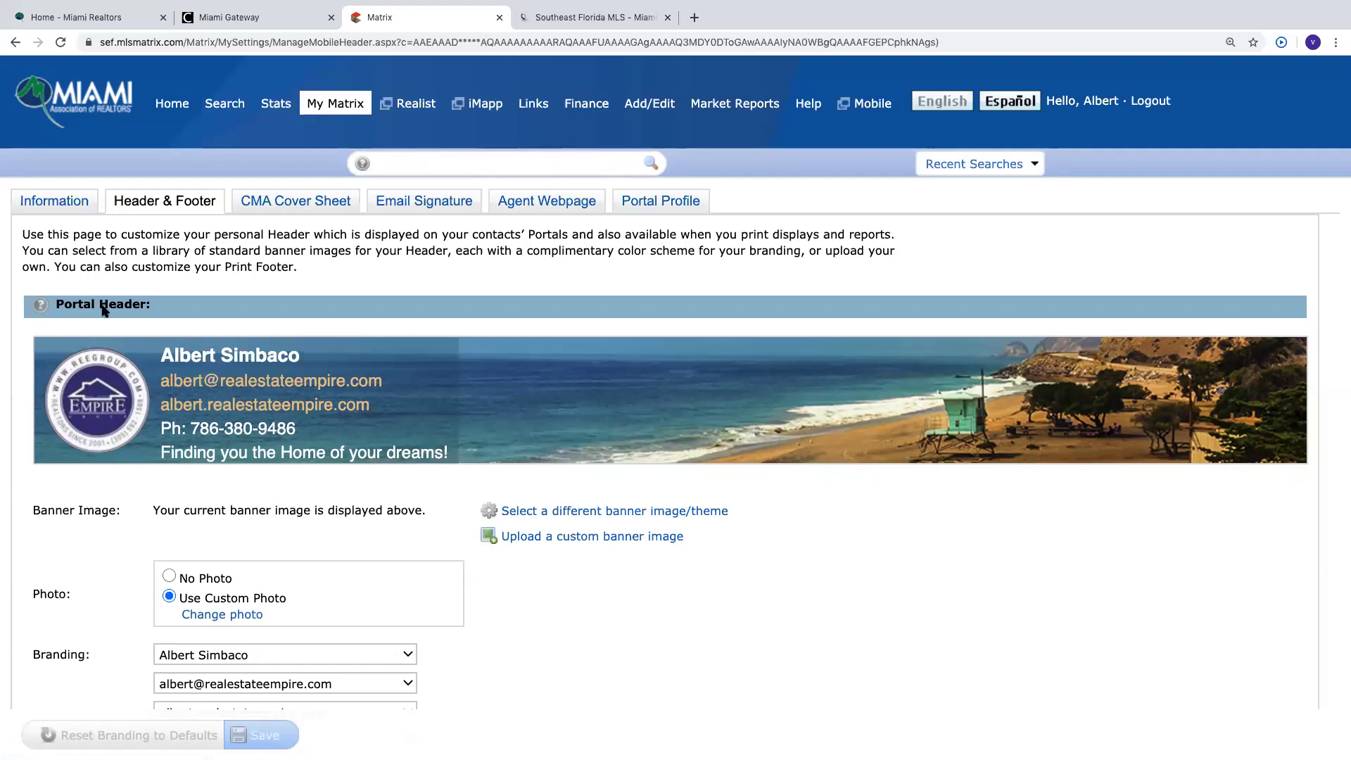
Show the CMA Cover Sheet tab in My Matrix settings.
{"action": "left_click", "coordinate": [308, 200]}
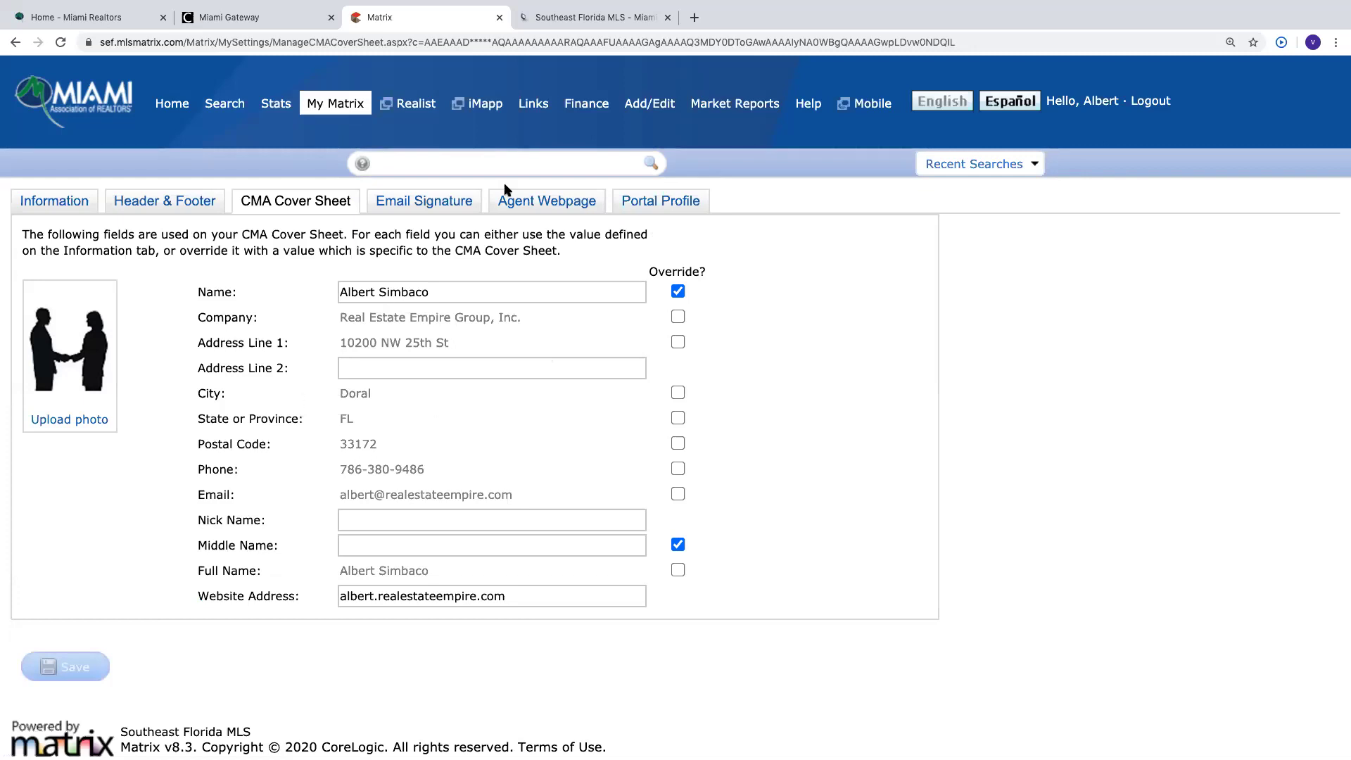
Show the Email Signature tab with the current signature text.
{"action": "left_click", "coordinate": [445, 205]}
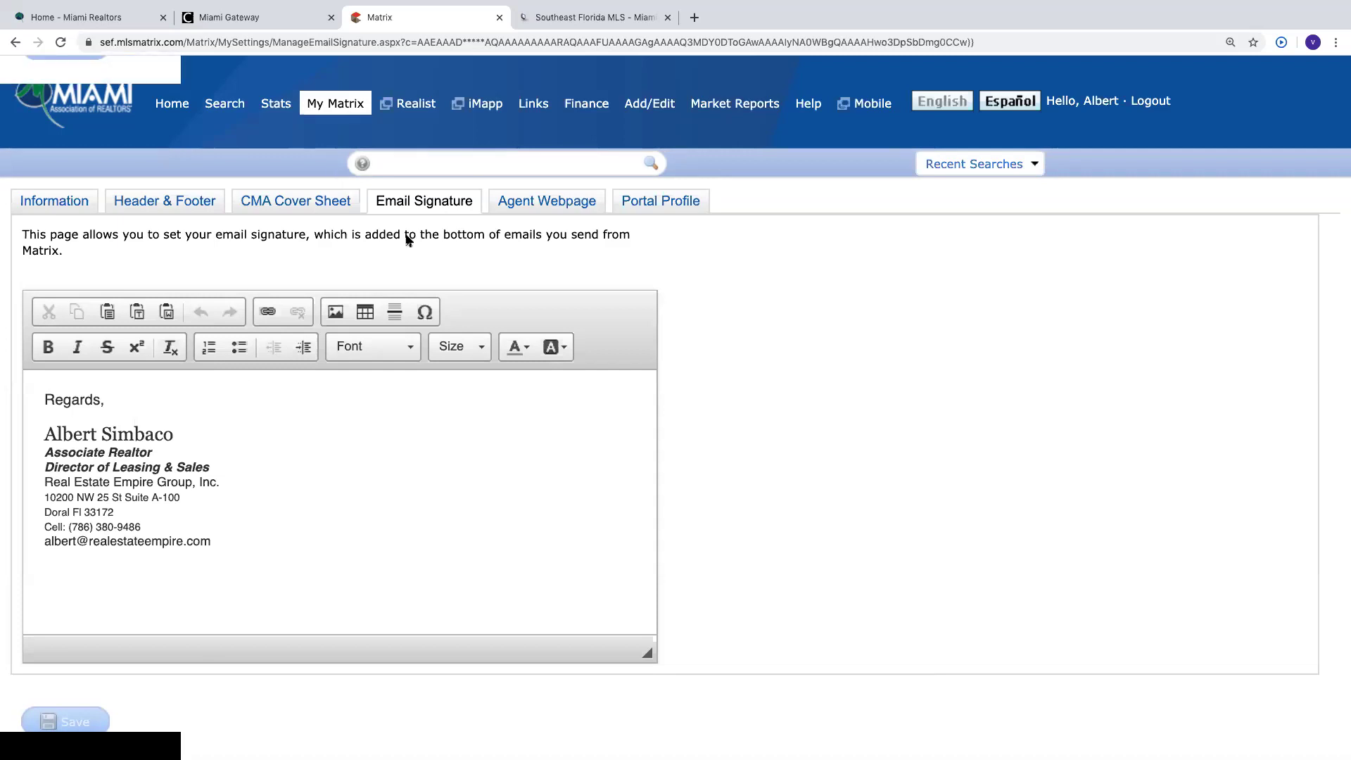
{"action": "mouse_move", "coordinate": [345, 109]}
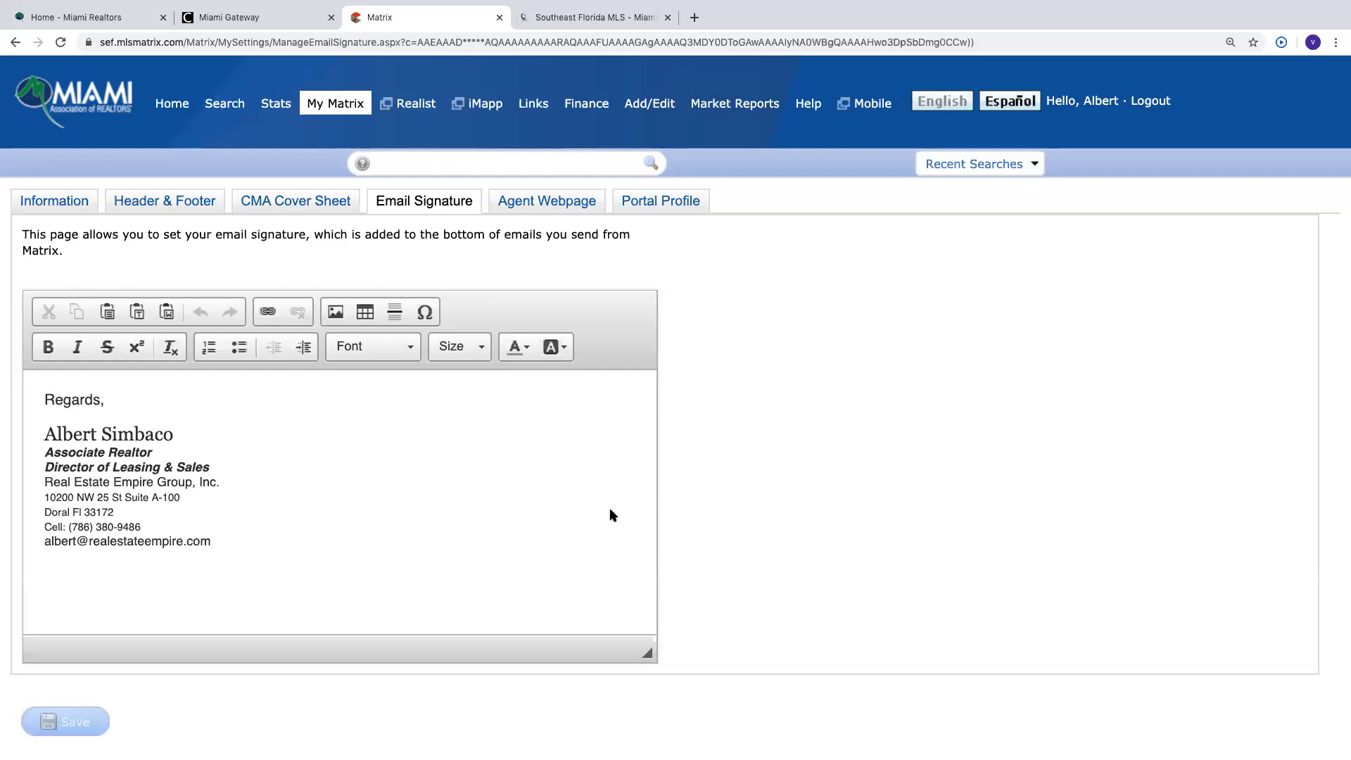
Go back to the Home dashboard showing listing counts and Market Watch figures.
{"action": "left_click", "coordinate": [181, 106]}
{"action": "mouse_move", "coordinate": [335, 106]}
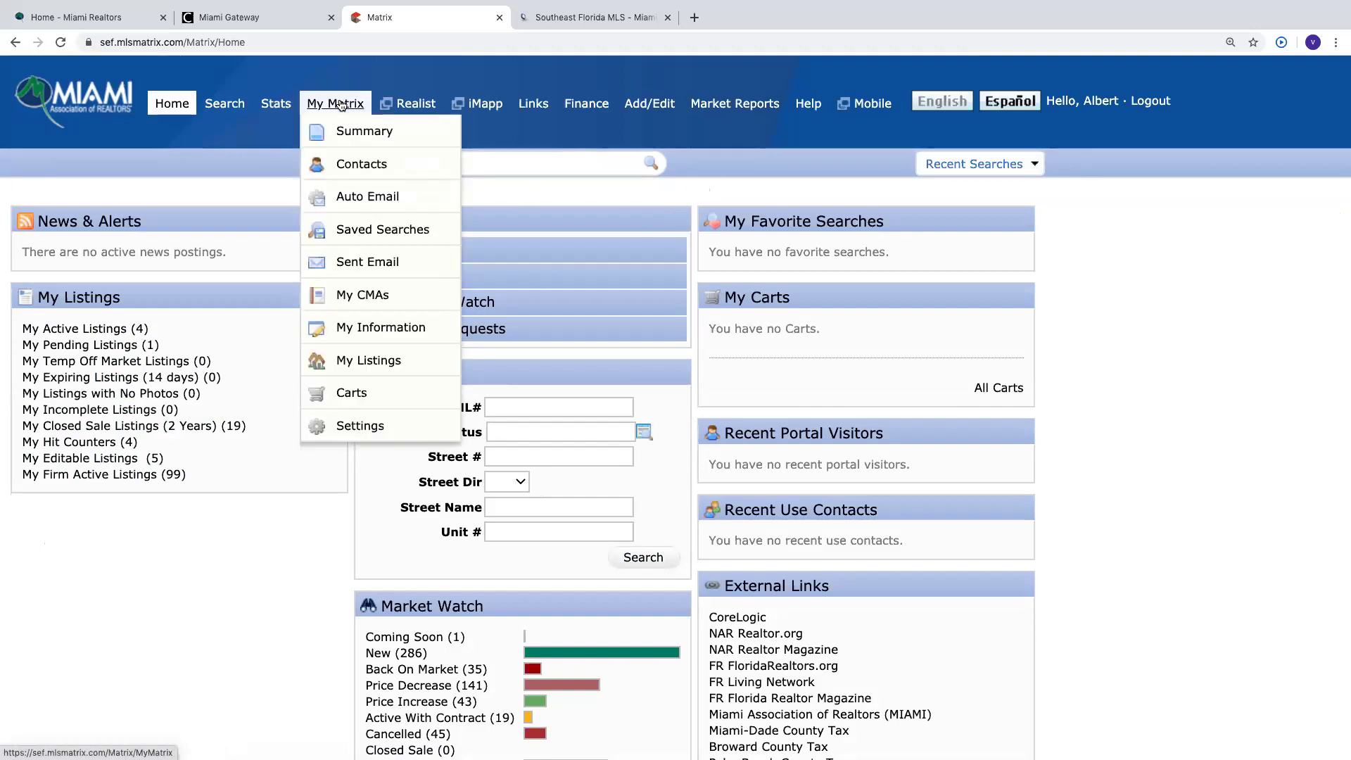
{"action": "mouse_move", "coordinate": [219, 113]}
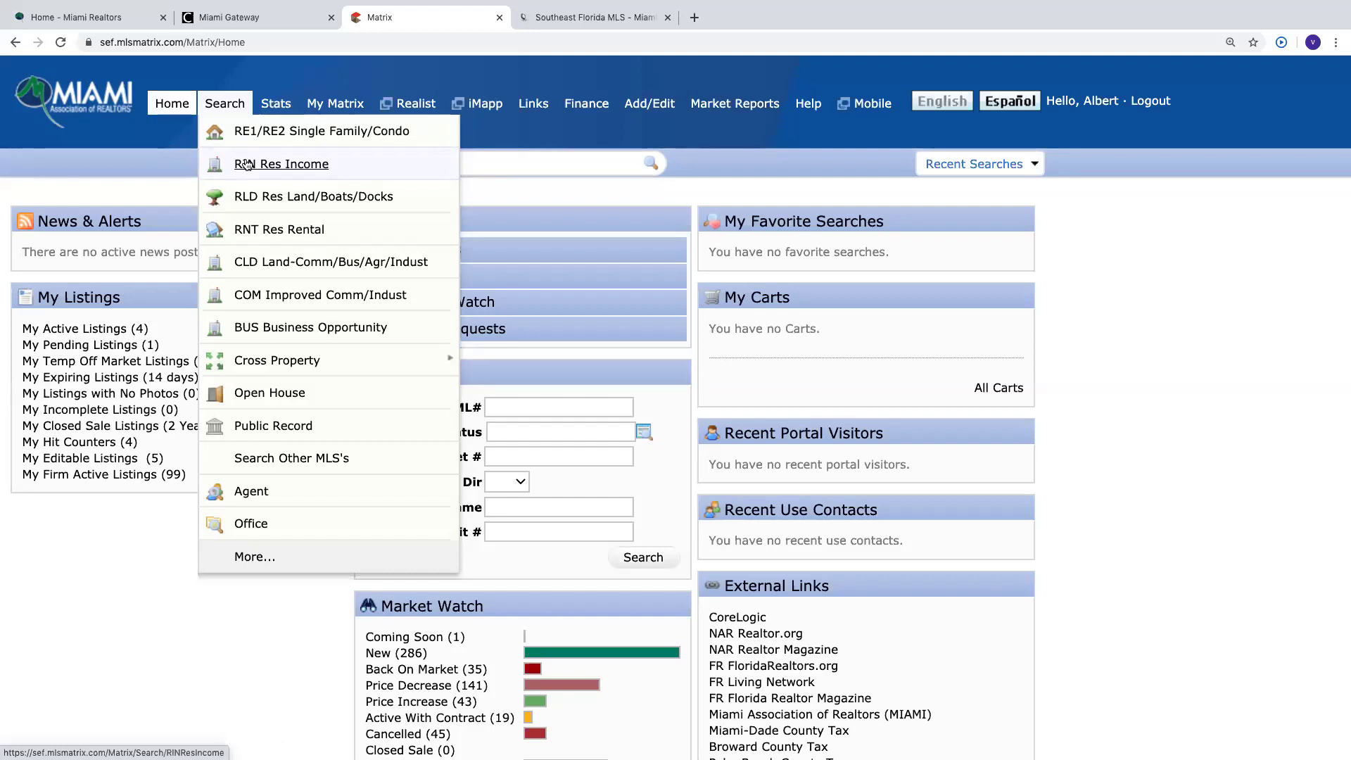
Start an RIN Res Income search, showing 1037 Active matches.
{"action": "left_click", "coordinate": [246, 164]}
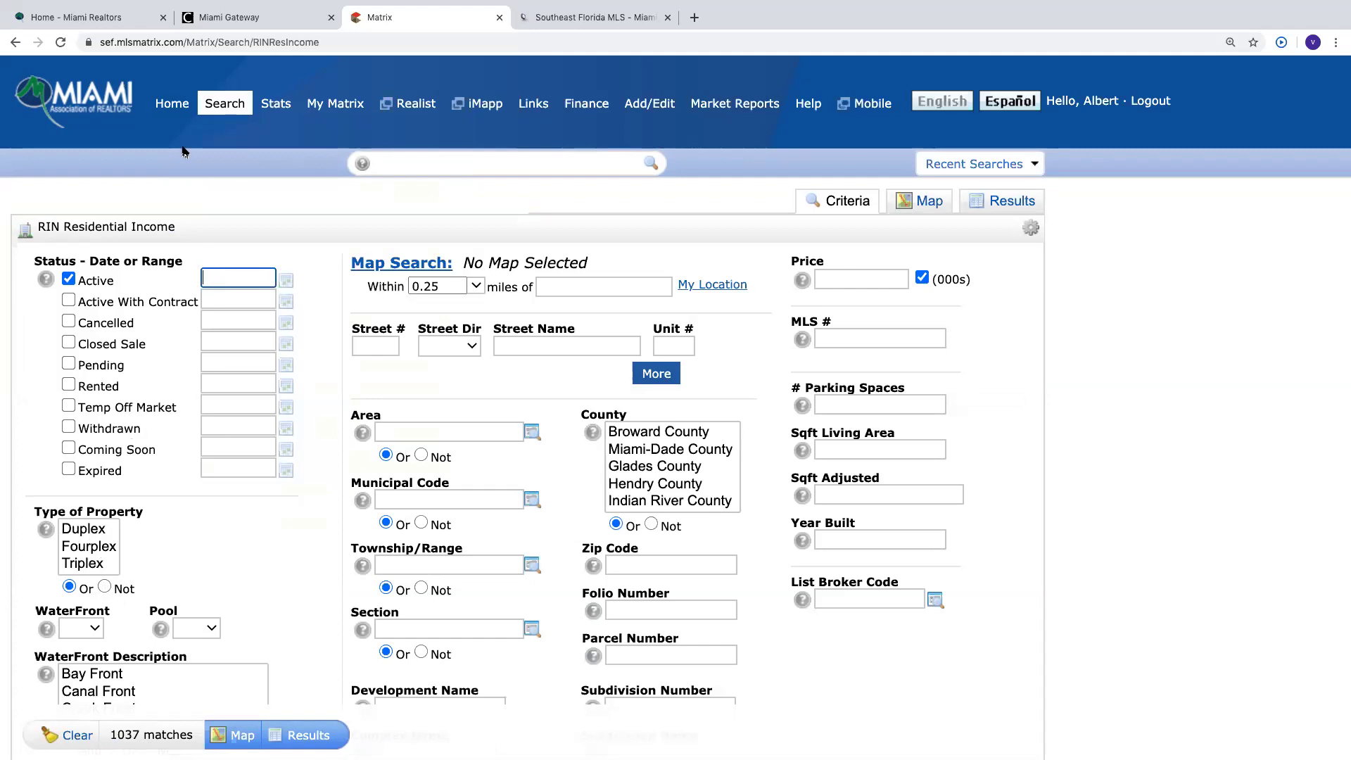
{"action": "mouse_move", "coordinate": [226, 99]}
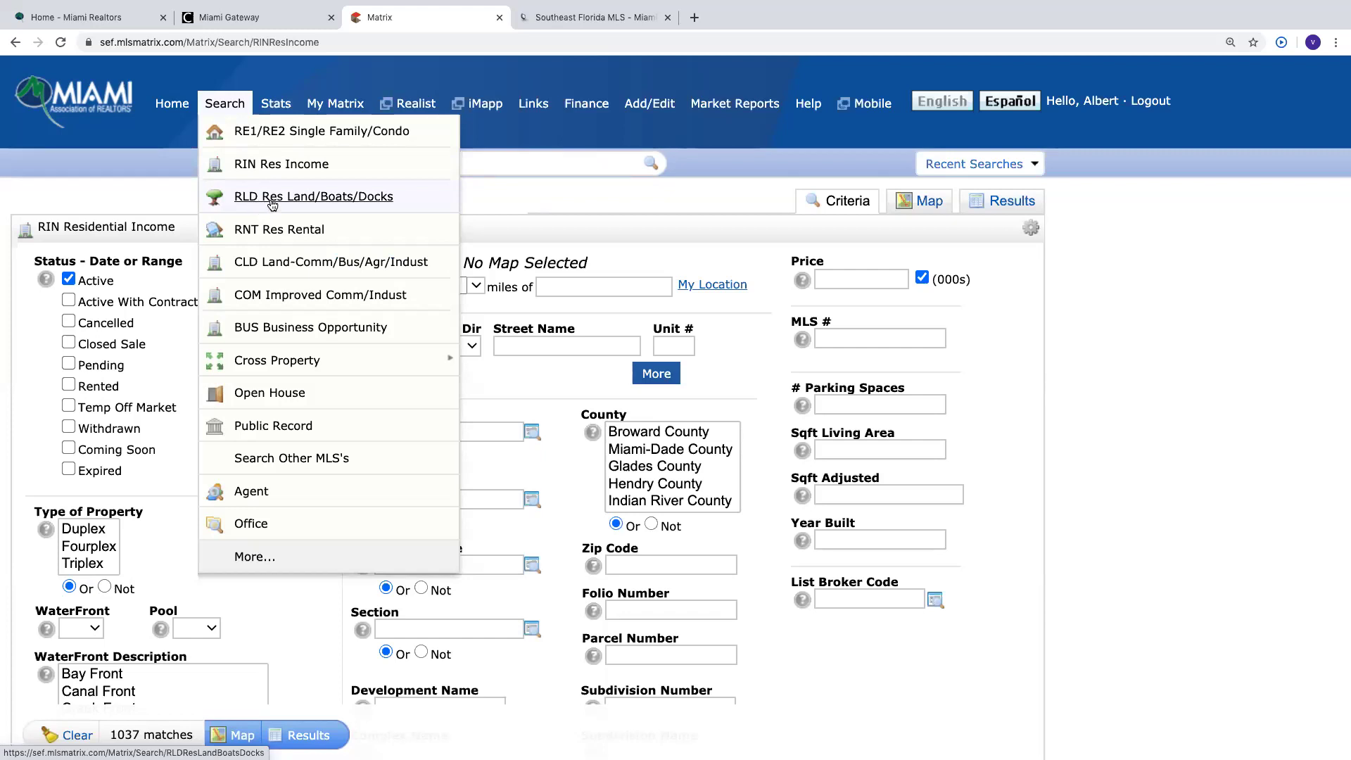
Open the RLD Res Land/Boats/Docks search, then the COM Improved Comm/Indust form instead.
{"action": "left_click", "coordinate": [347, 202]}
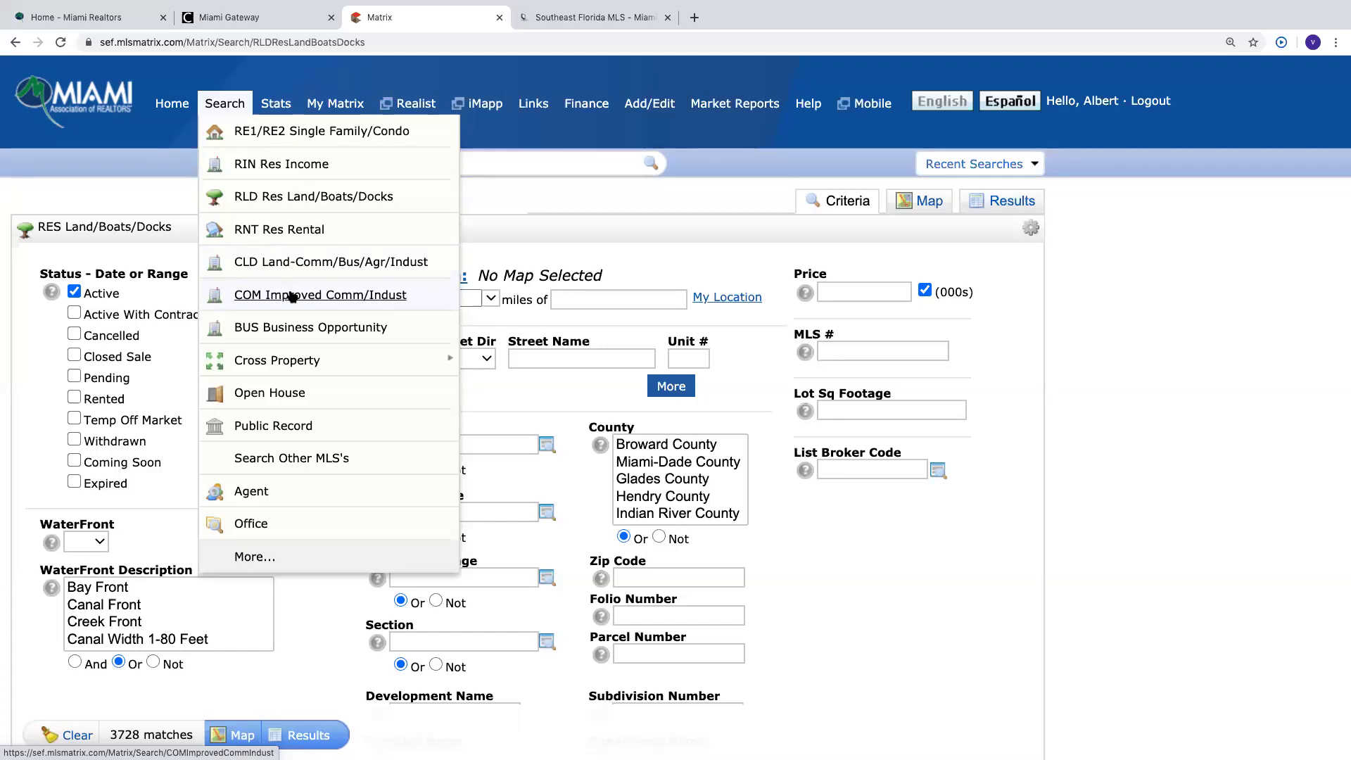
{"action": "left_click", "coordinate": [345, 299]}
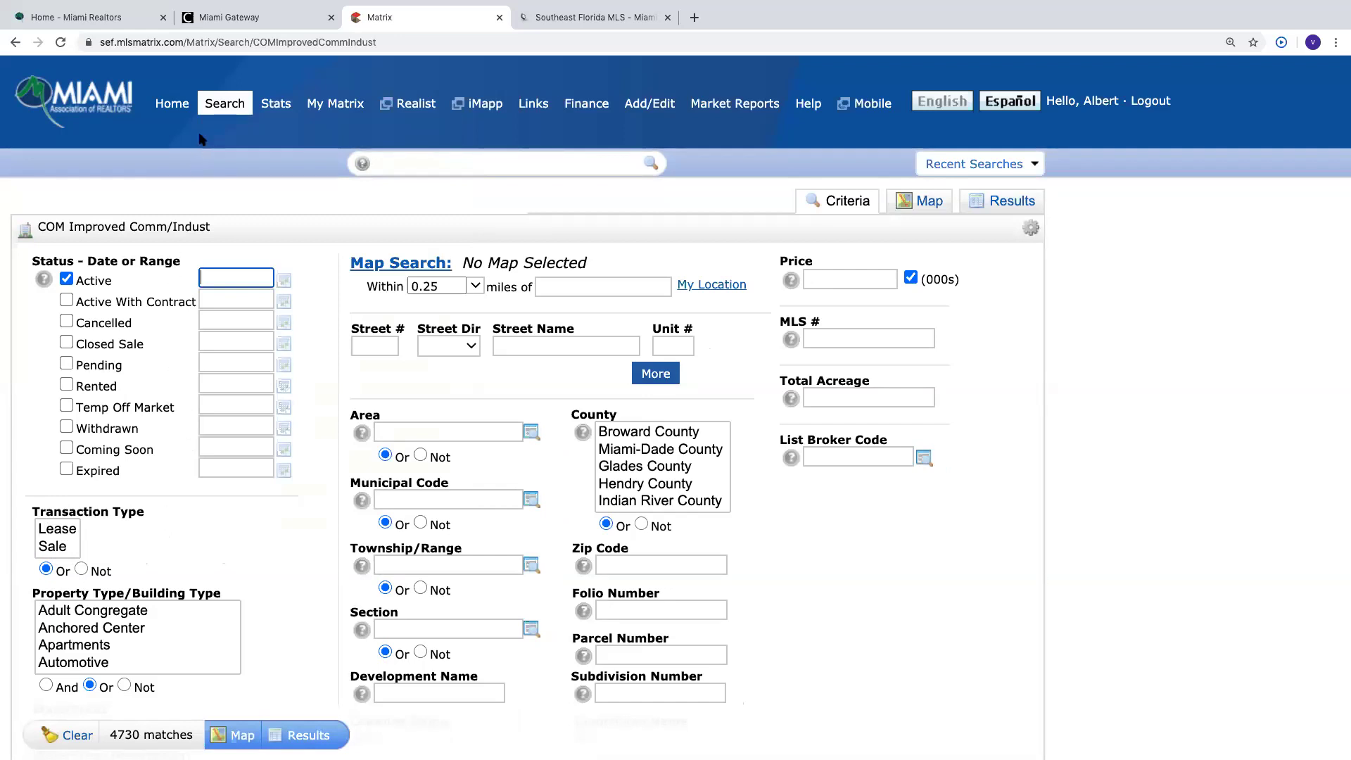
Choose BUS Business Opportunity from the Search menu, showing 1367 Active matches.
{"action": "mouse_move", "coordinate": [221, 112]}
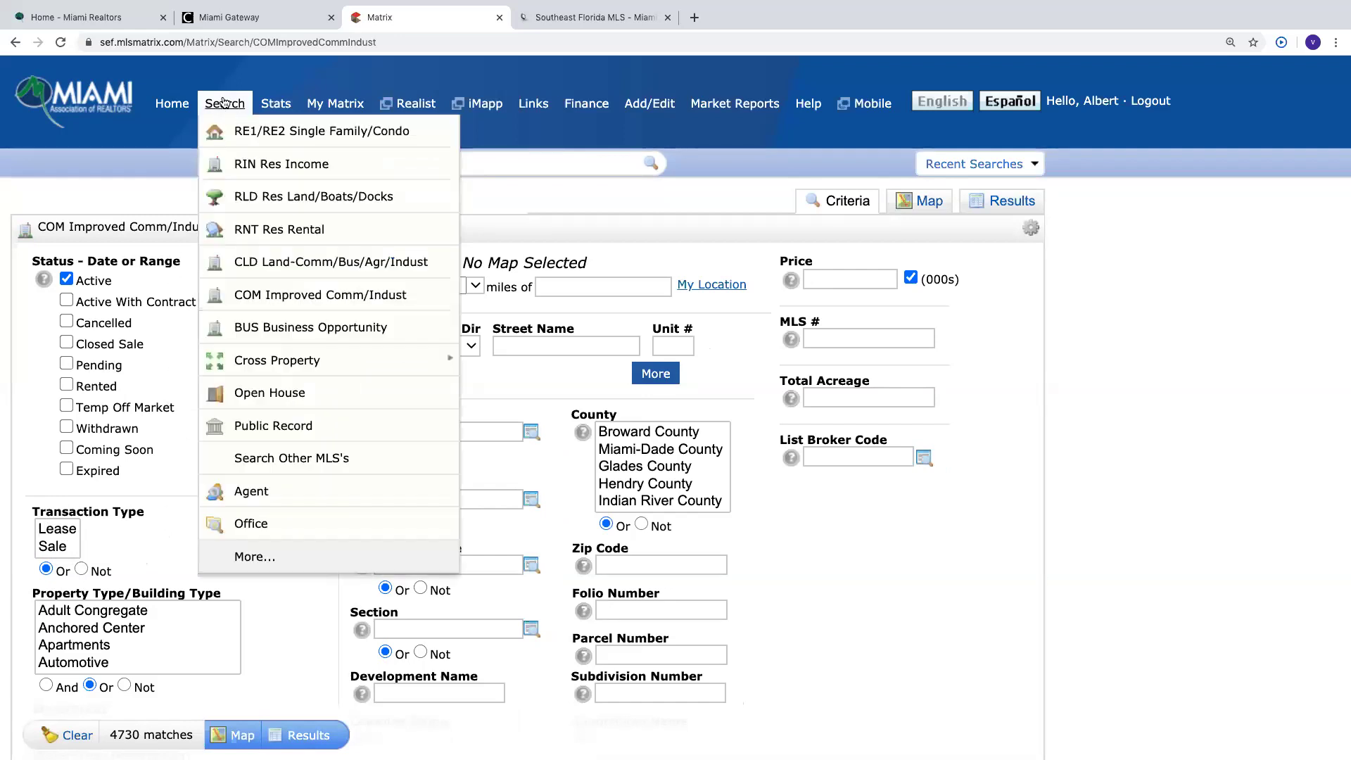
{"action": "left_click", "coordinate": [291, 329]}
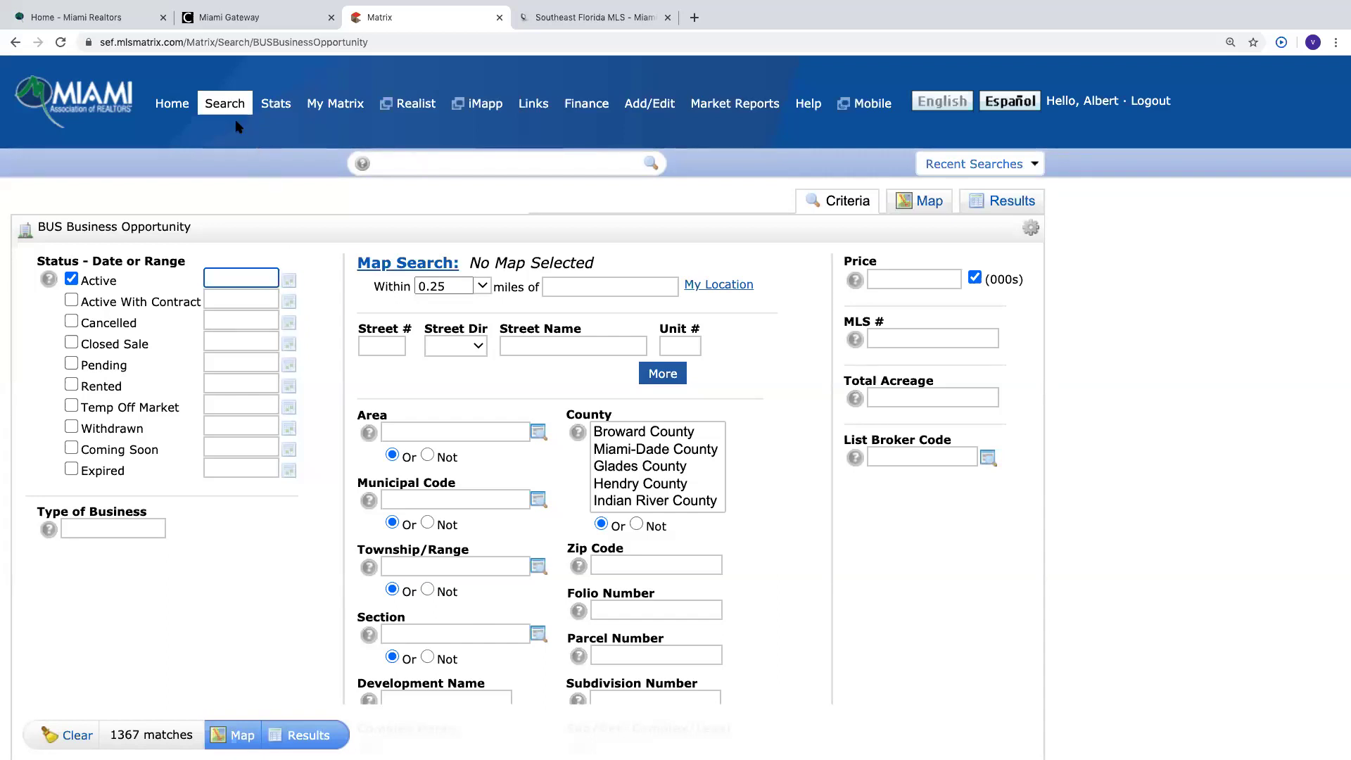
Choose RE1/RE2 Single Family/Condo from the Search menu.
{"action": "mouse_move", "coordinate": [223, 114]}
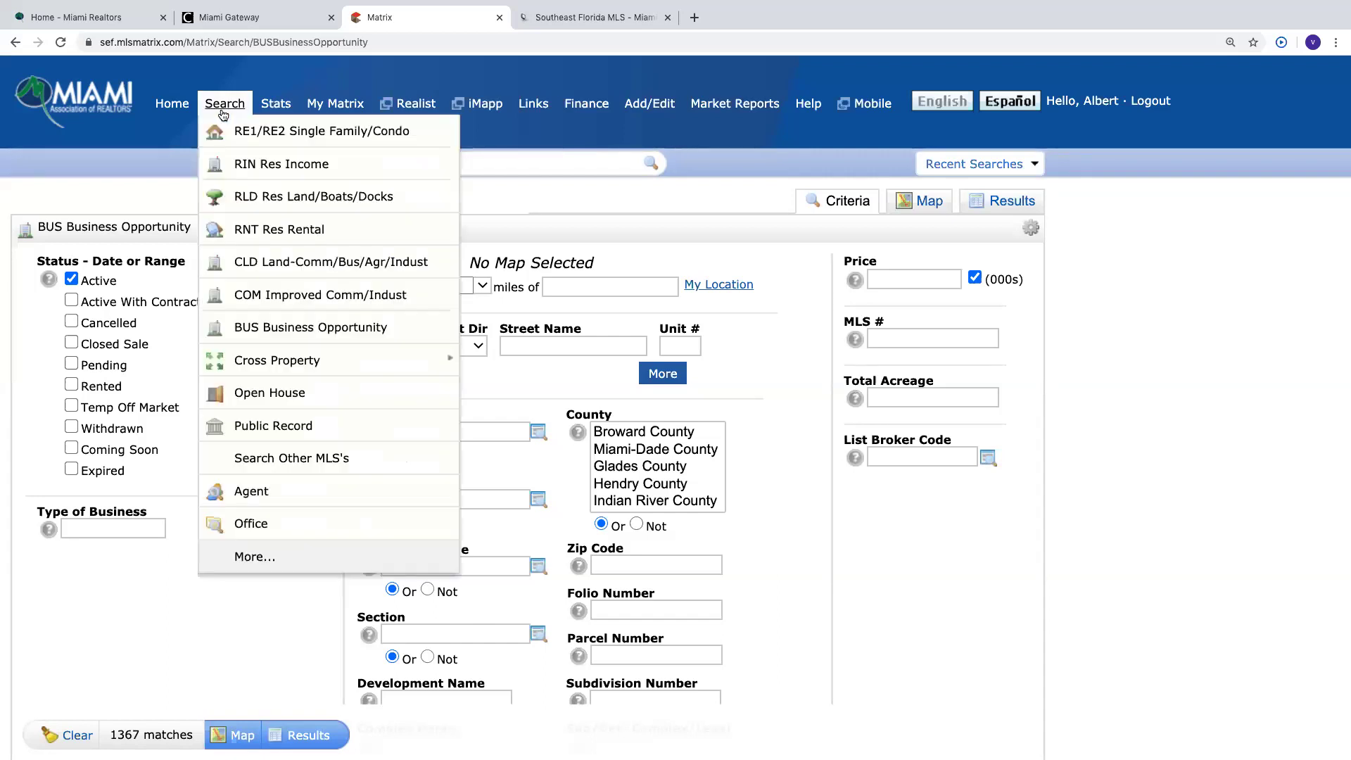
{"action": "left_click", "coordinate": [264, 132]}
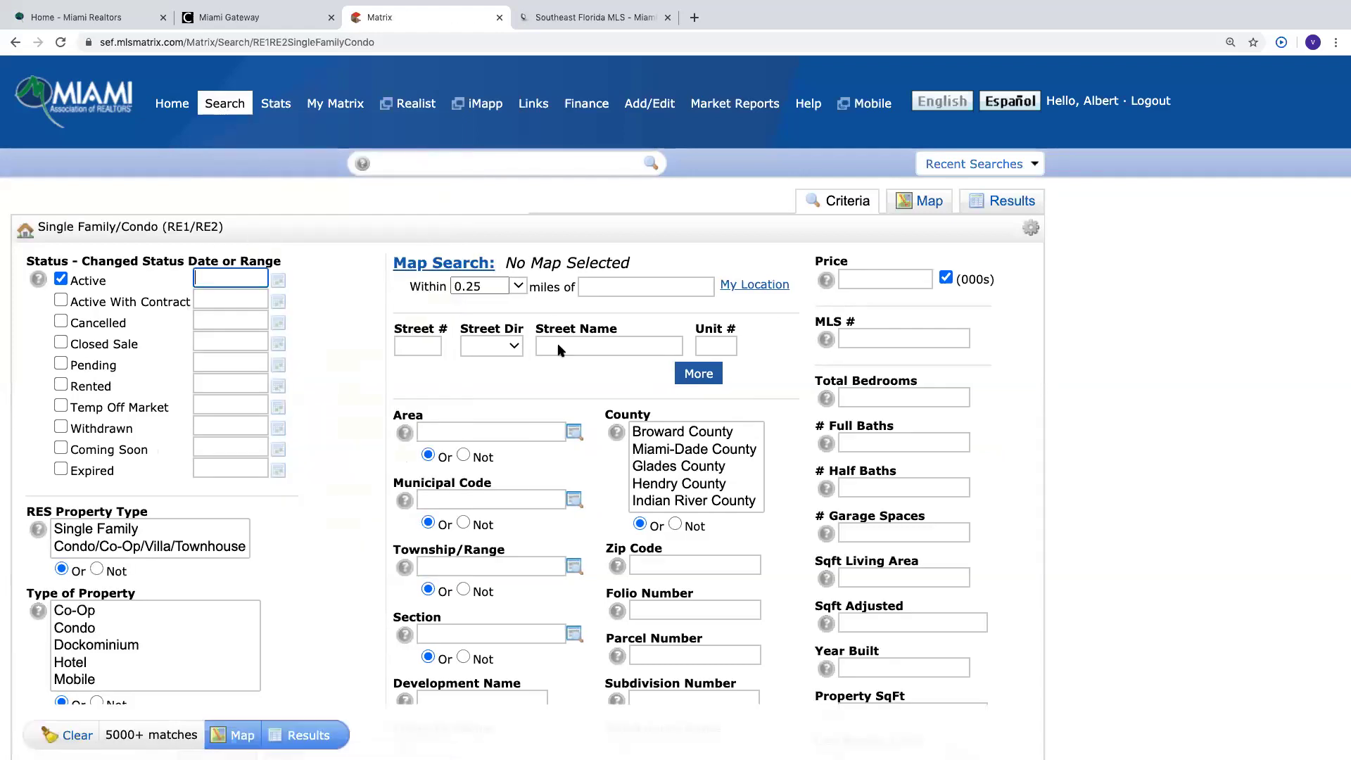
Scroll the Single Family/Condo form down to the property type lists.
{"action": "scroll", "coordinate": [541, 377], "scroll_direction": "down", "scroll_amount": 2}
{"action": "scroll", "coordinate": [542, 376], "scroll_direction": "down", "scroll_amount": 1}
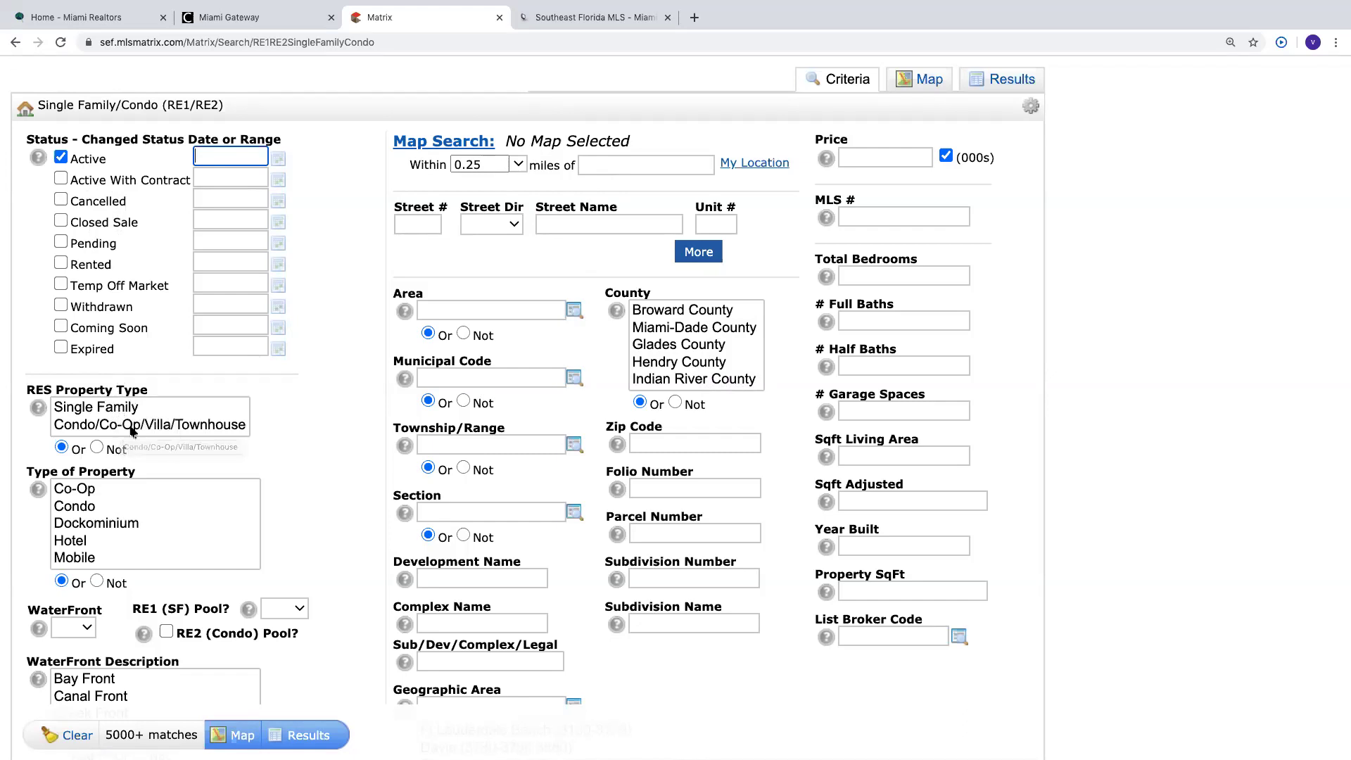
Restrict Type of Property to Single, leaving RES Property Type with no selection.
{"action": "left_click", "coordinate": [101, 407]}
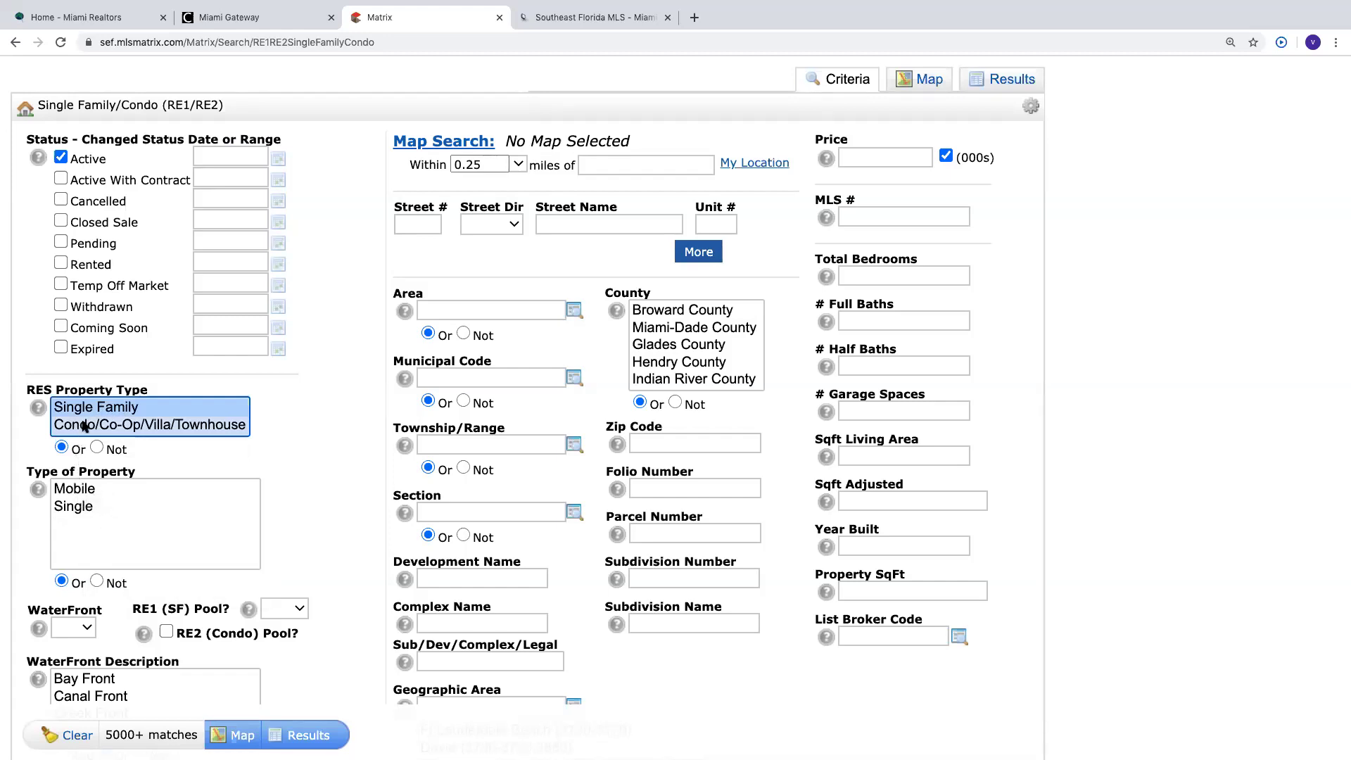
{"action": "left_click", "coordinate": [79, 507]}
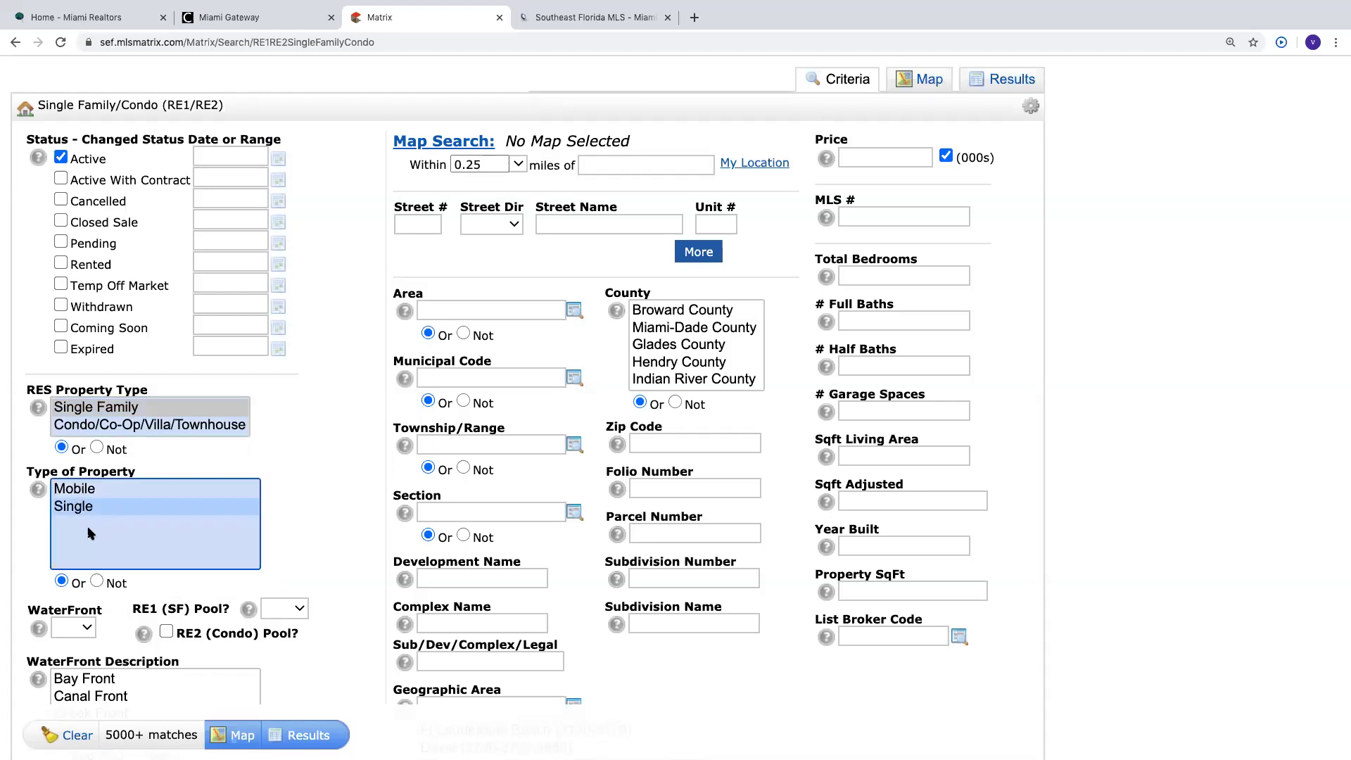
{"action": "left_click", "coordinate": [107, 512], "text": "ctrl"}
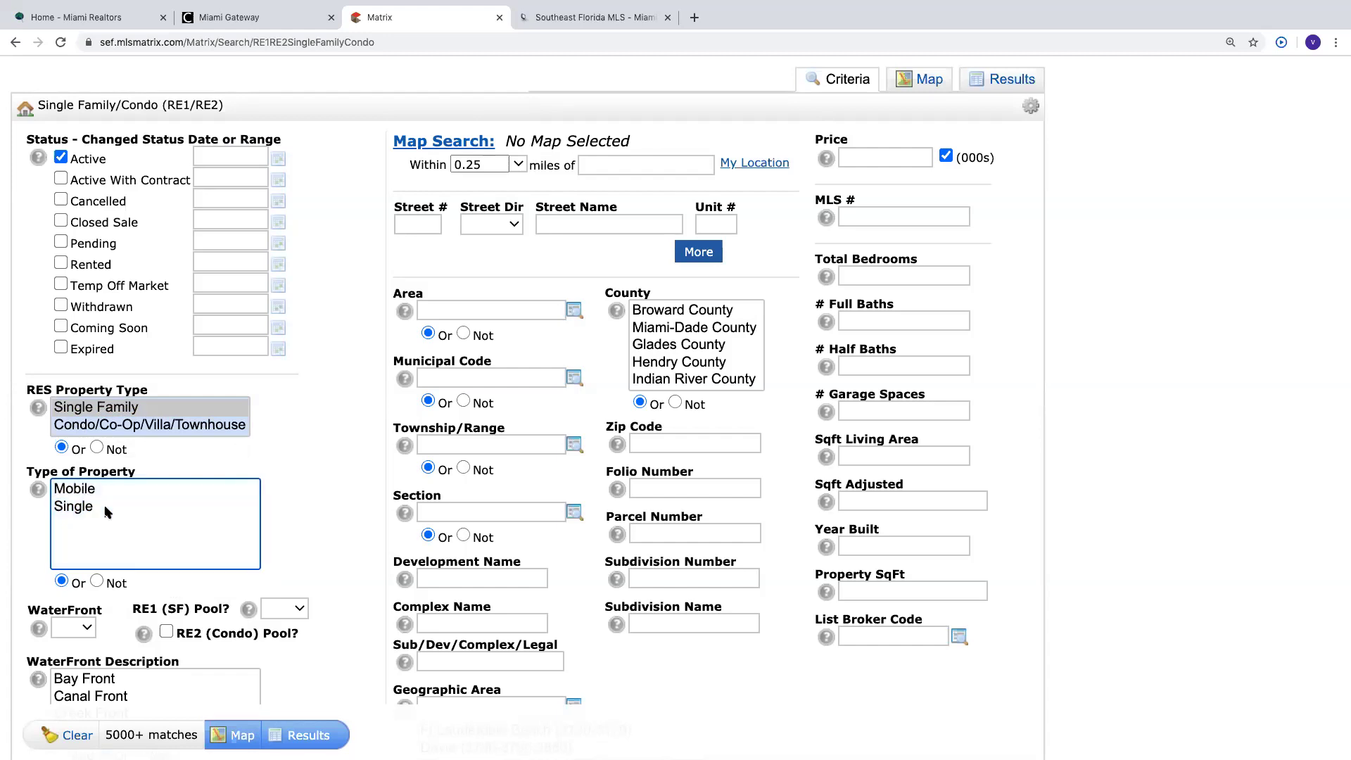
{"action": "left_click", "coordinate": [144, 412], "text": "ctrl"}
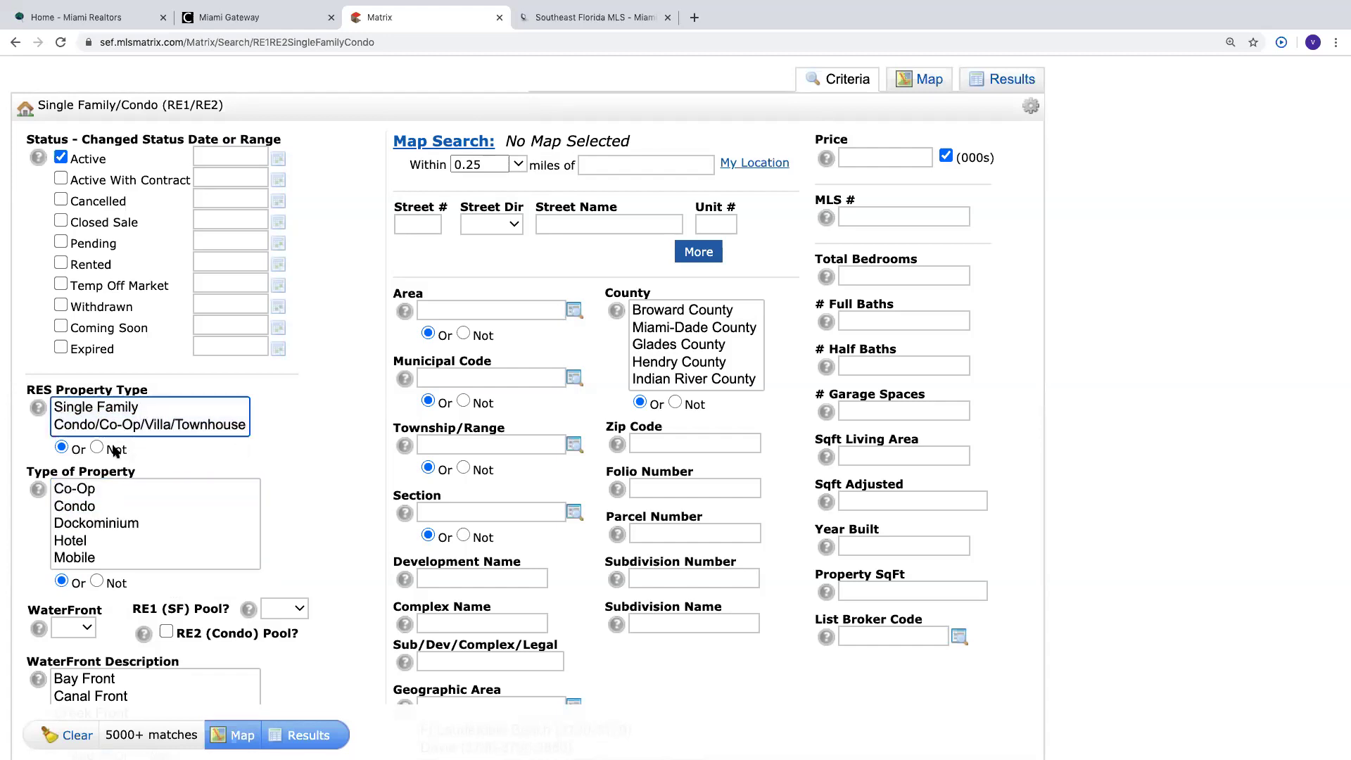
{"action": "scroll", "coordinate": [106, 508], "scroll_direction": "down", "scroll_amount": 3}
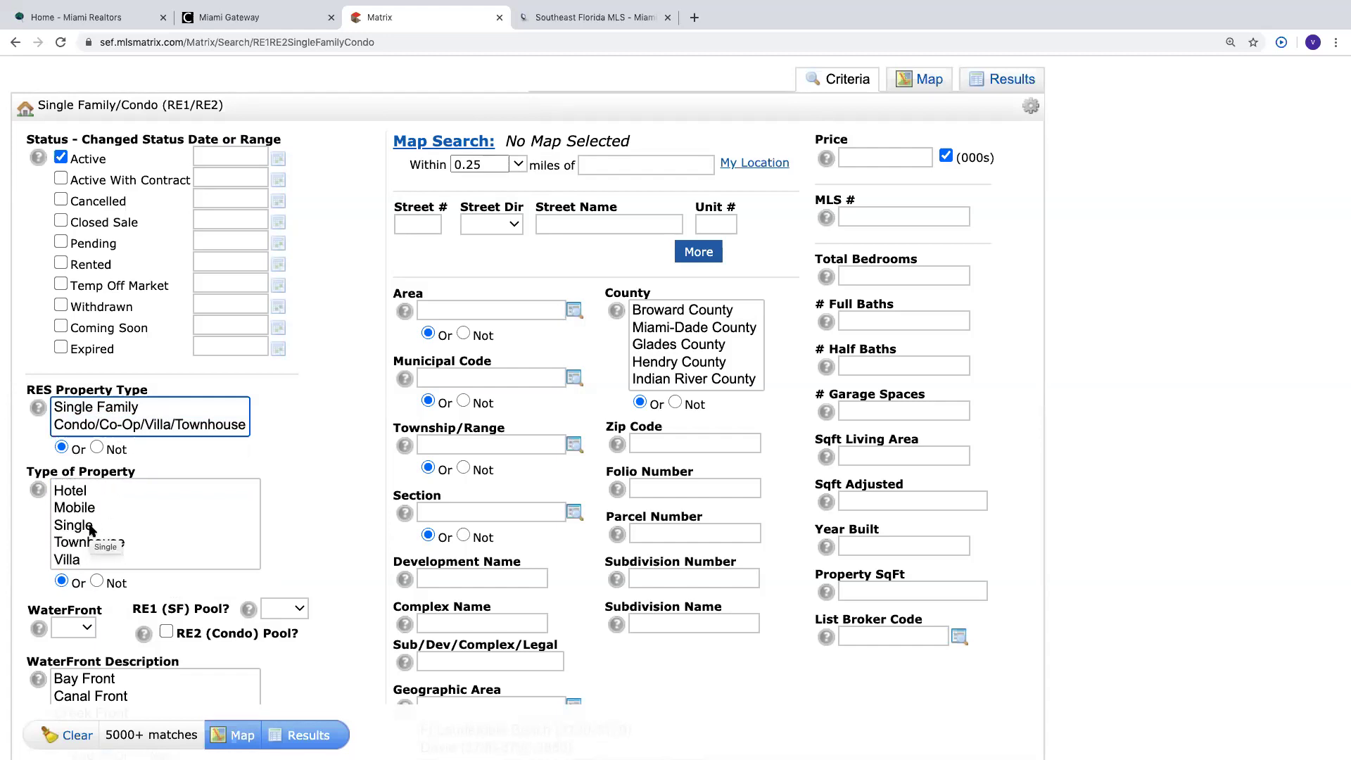
{"action": "left_click", "coordinate": [90, 530]}
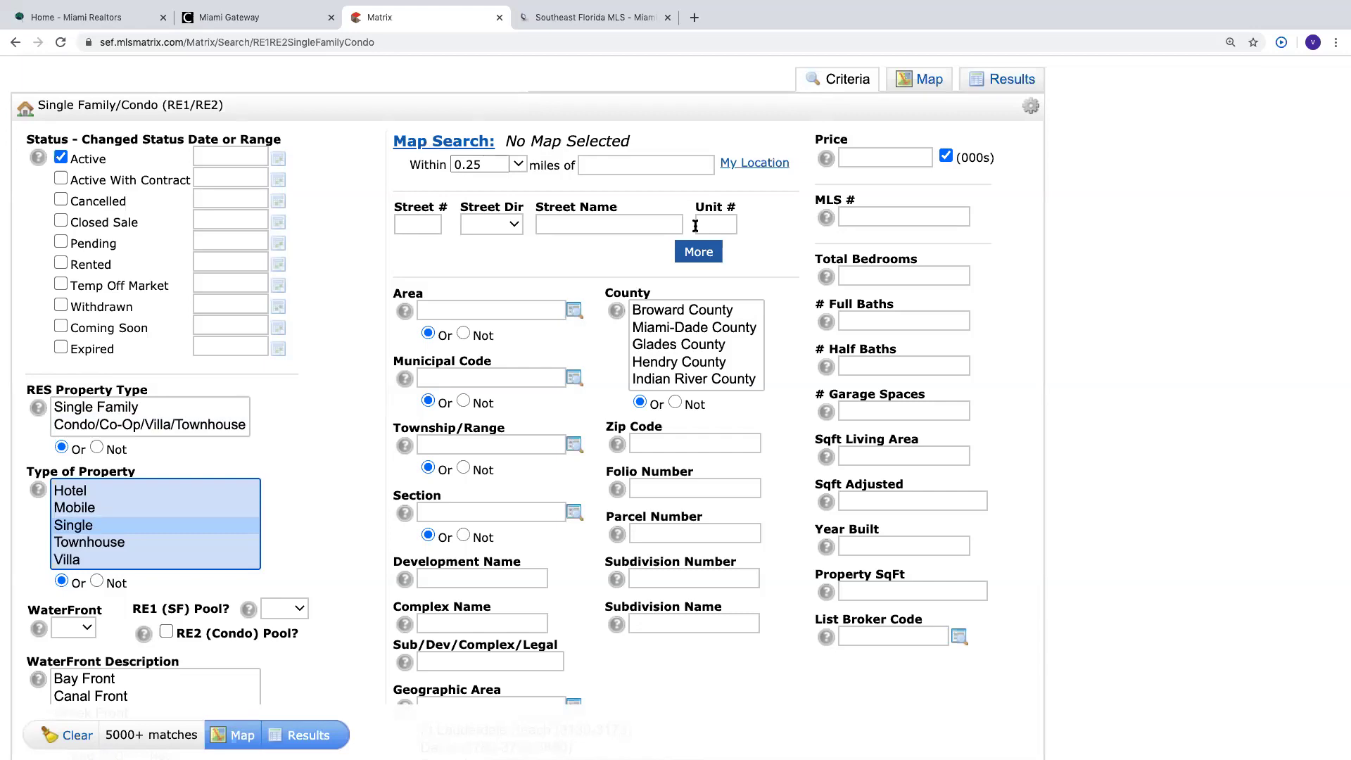
{"action": "left_click", "coordinate": [858, 164]}
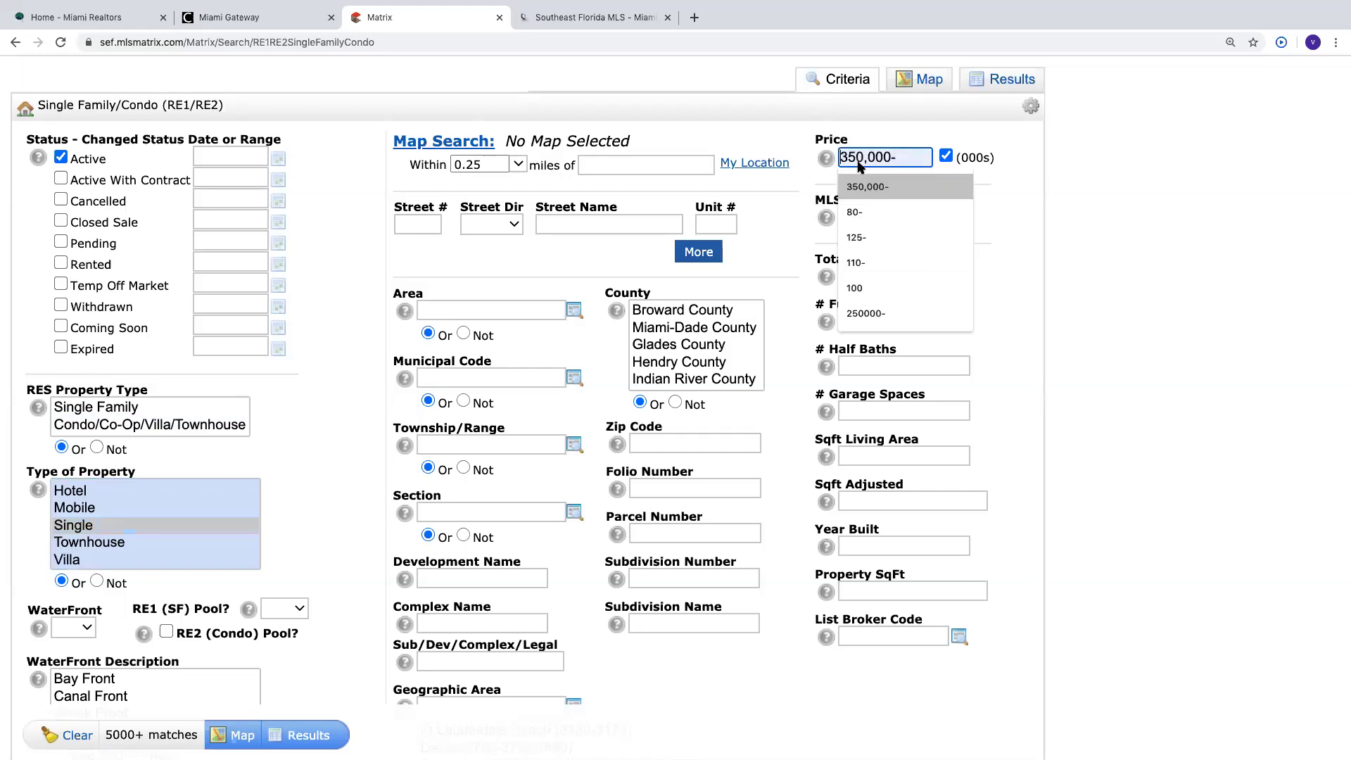
Enter a price of 345 (thousands) and view the 49 matching Single listings.
{"action": "type", "text": "345"}
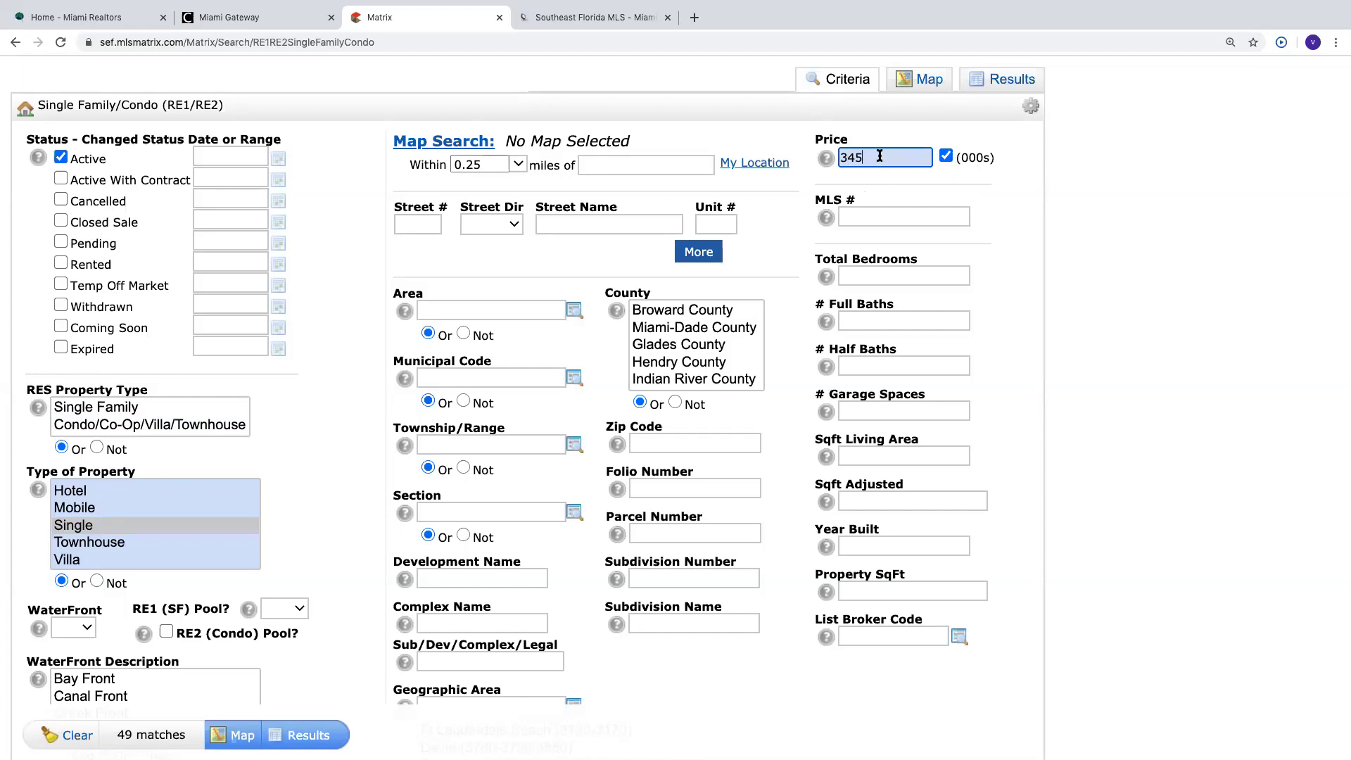
{"action": "mouse_move", "coordinate": [877, 157]}
{"action": "left_click", "coordinate": [285, 732]}
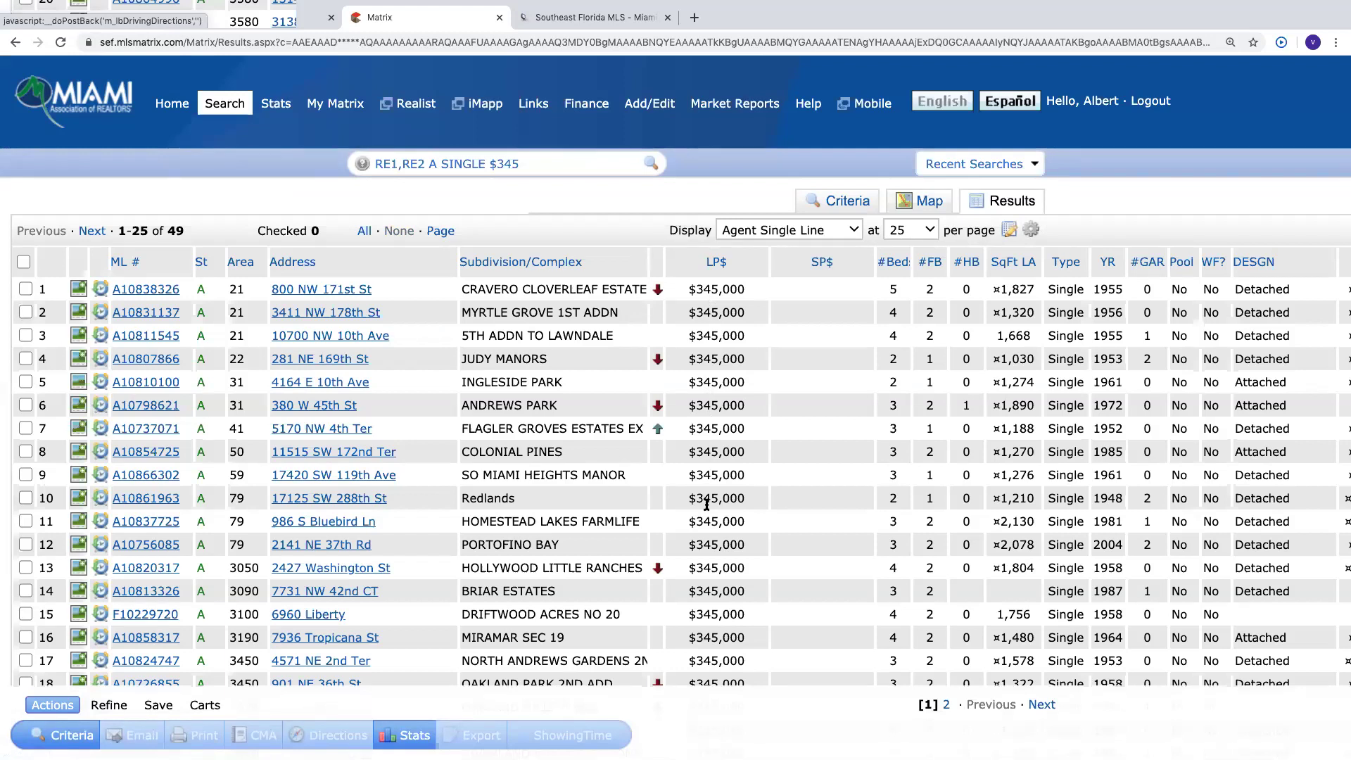
Return to the Single Family/Condo criteria form, keeping the 345 price and 49 matches.
{"action": "left_click", "coordinate": [849, 202]}
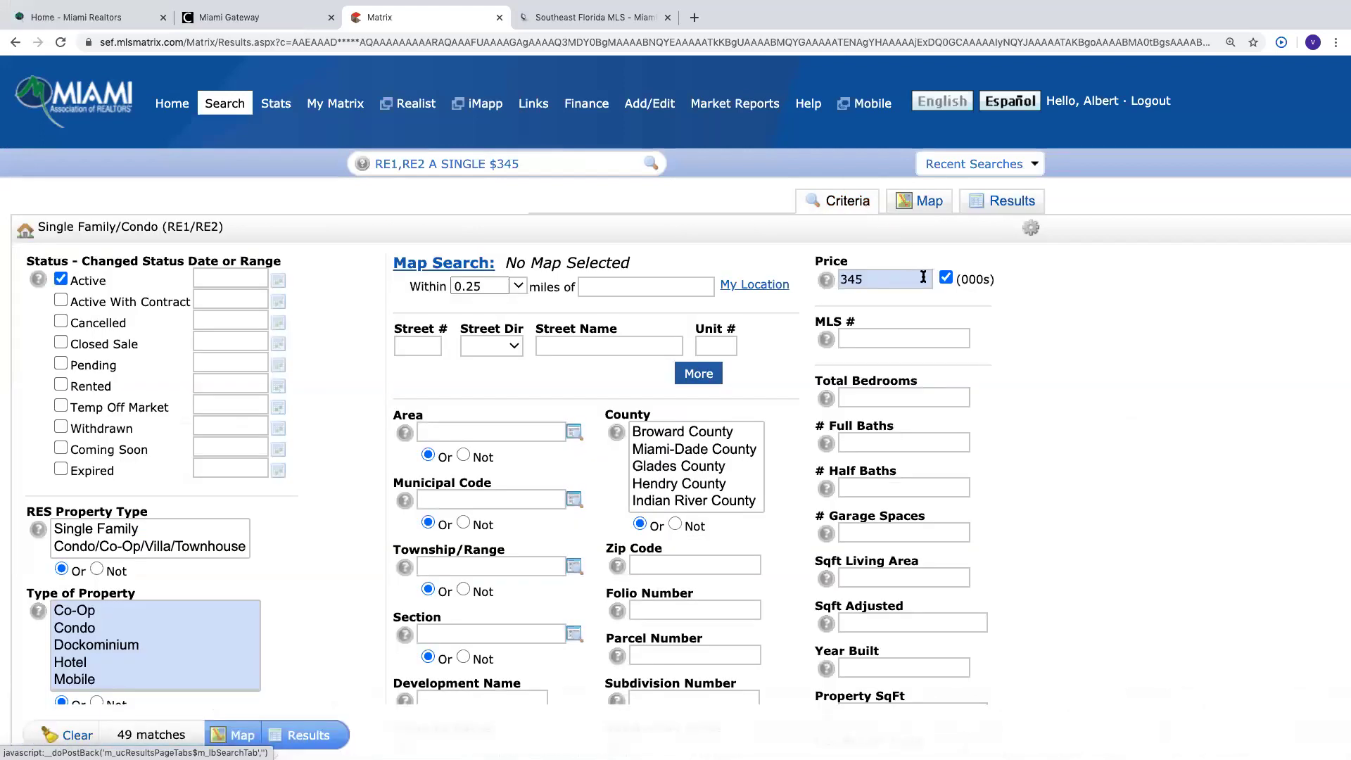
Change the Price criterion from 345 to 345- to search at or below that price.
{"action": "left_click", "coordinate": [904, 285]}
{"action": "type", "text": "-"}
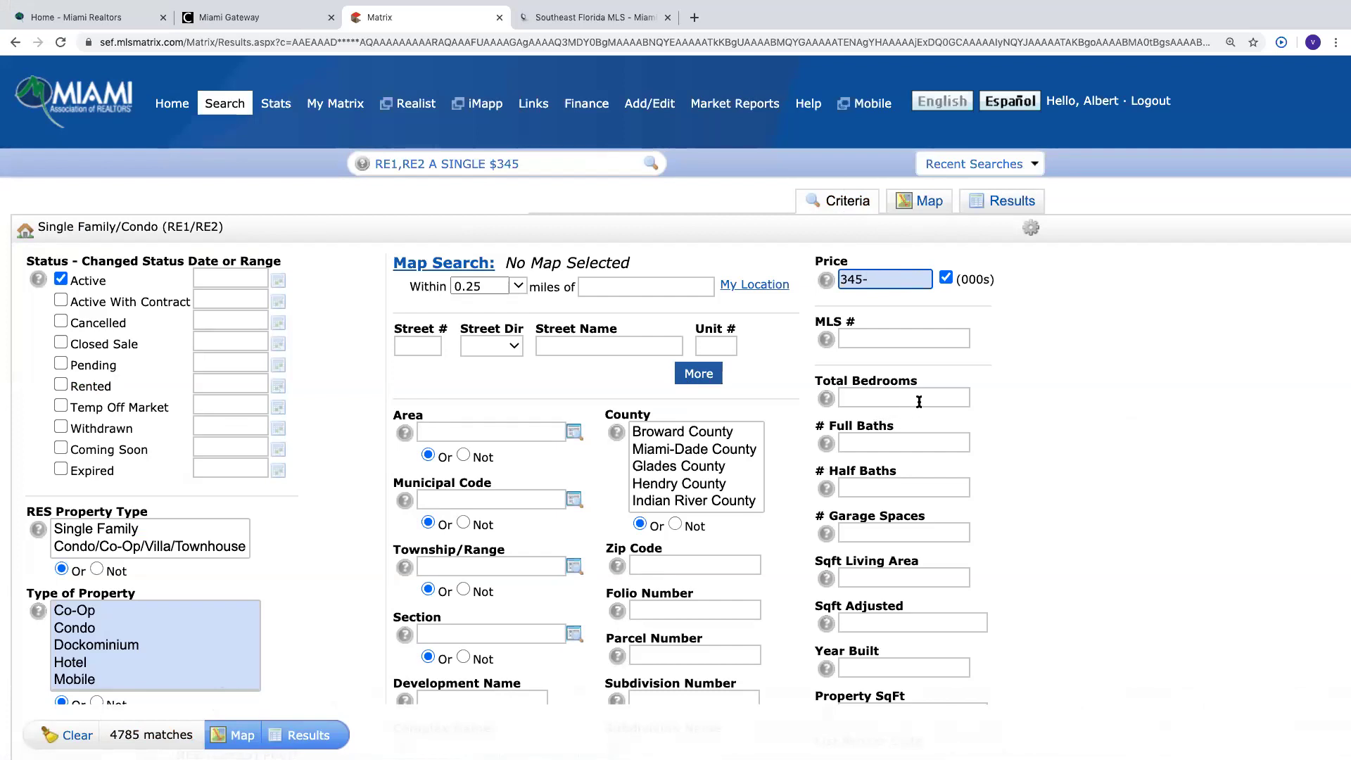
Set Total Bedrooms to 3+, replacing the 4+ entered first.
{"action": "left_click", "coordinate": [918, 402]}
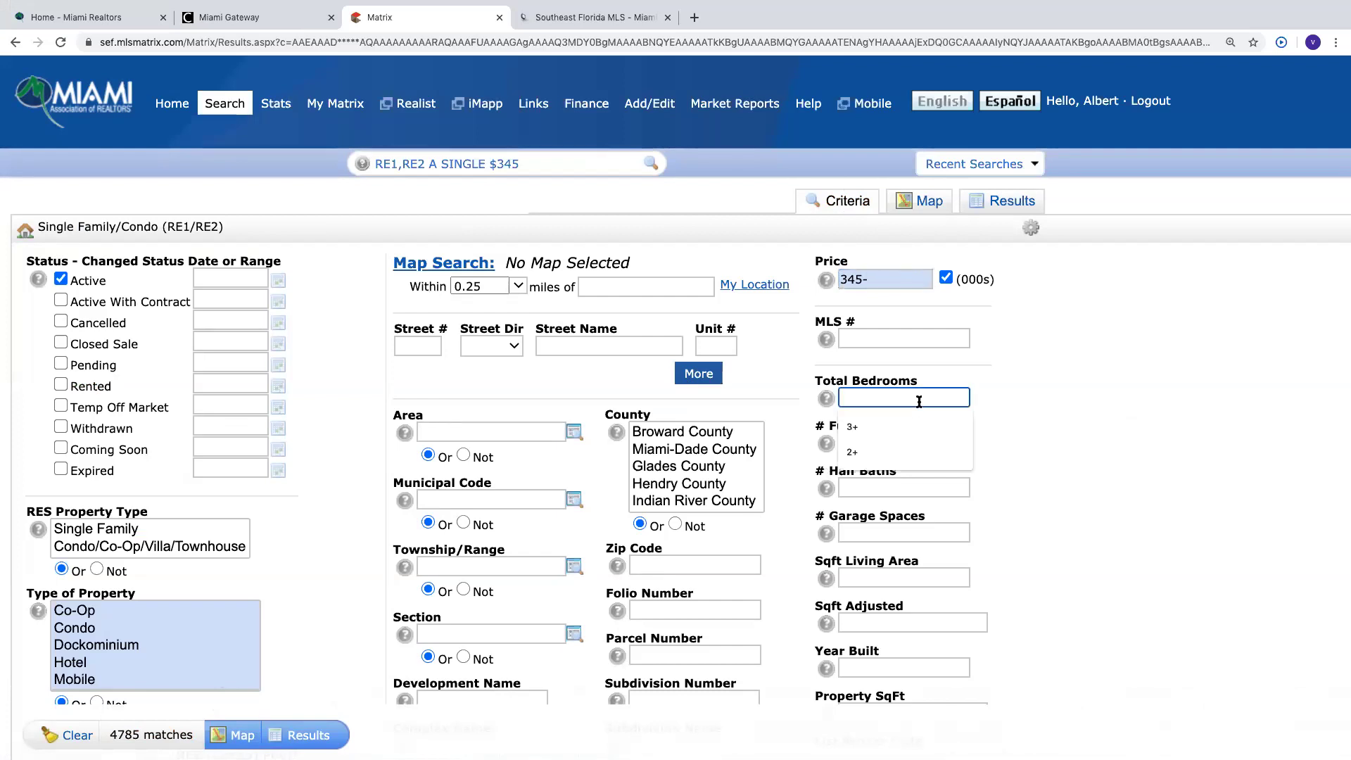
{"action": "type", "text": "4"}
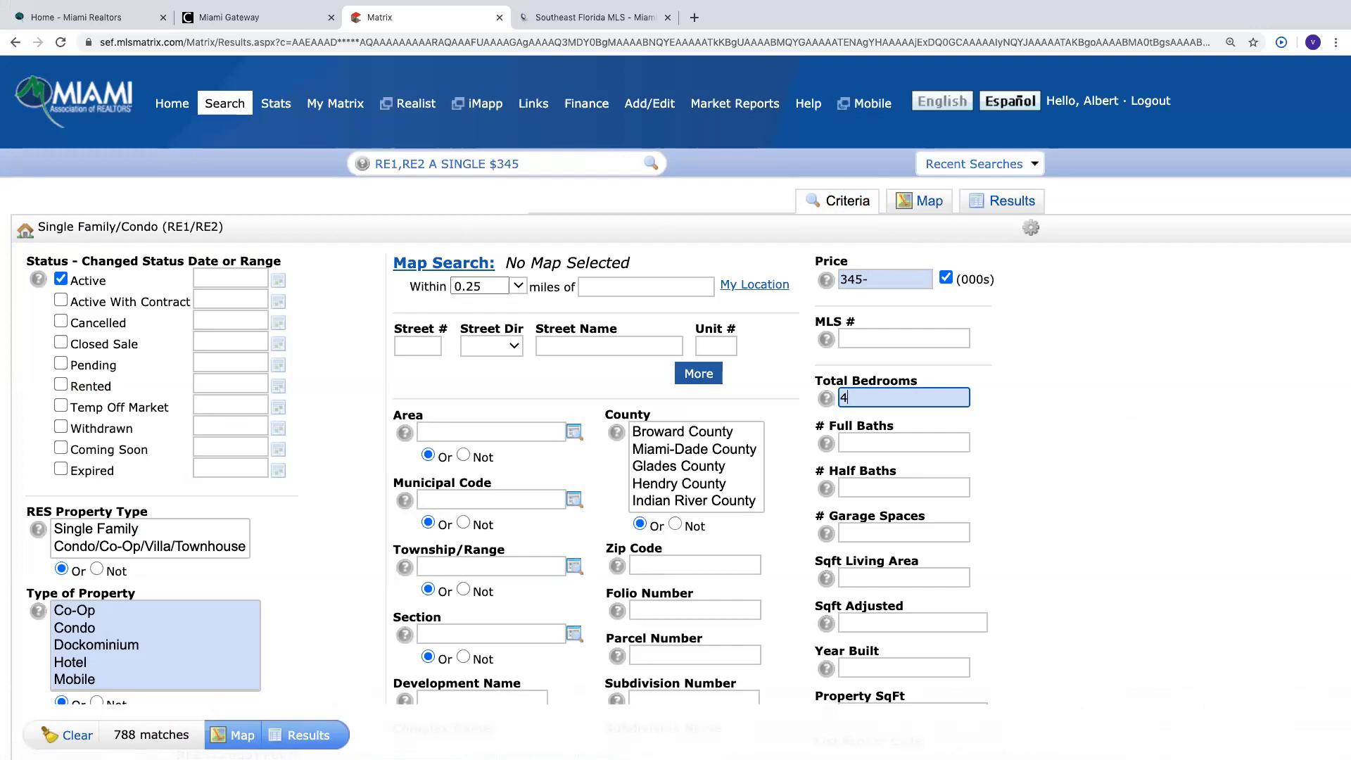
{"action": "type", "text": "+"}
{"action": "key", "text": "BackSpace"}
{"action": "key", "text": "BackSpace"}
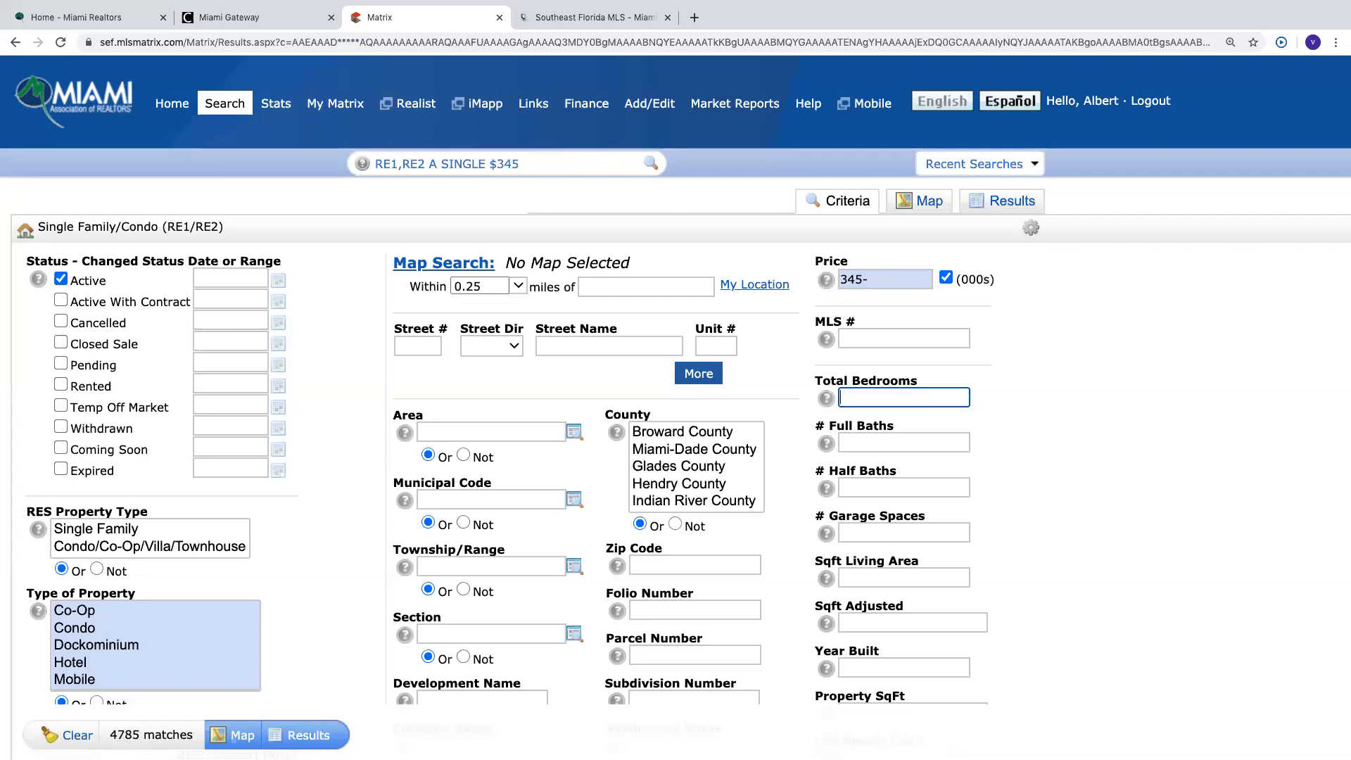
{"action": "type", "text": "3"}
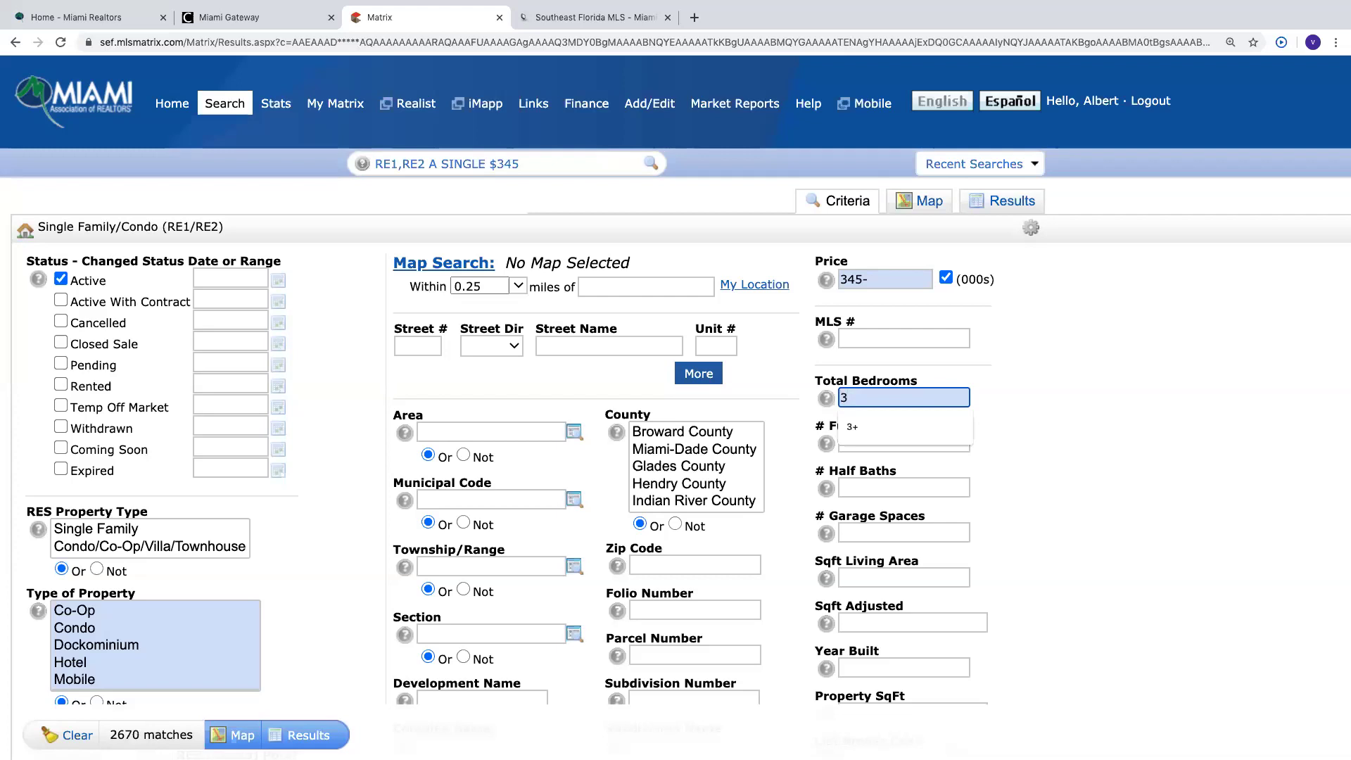
{"action": "type", "text": "+"}
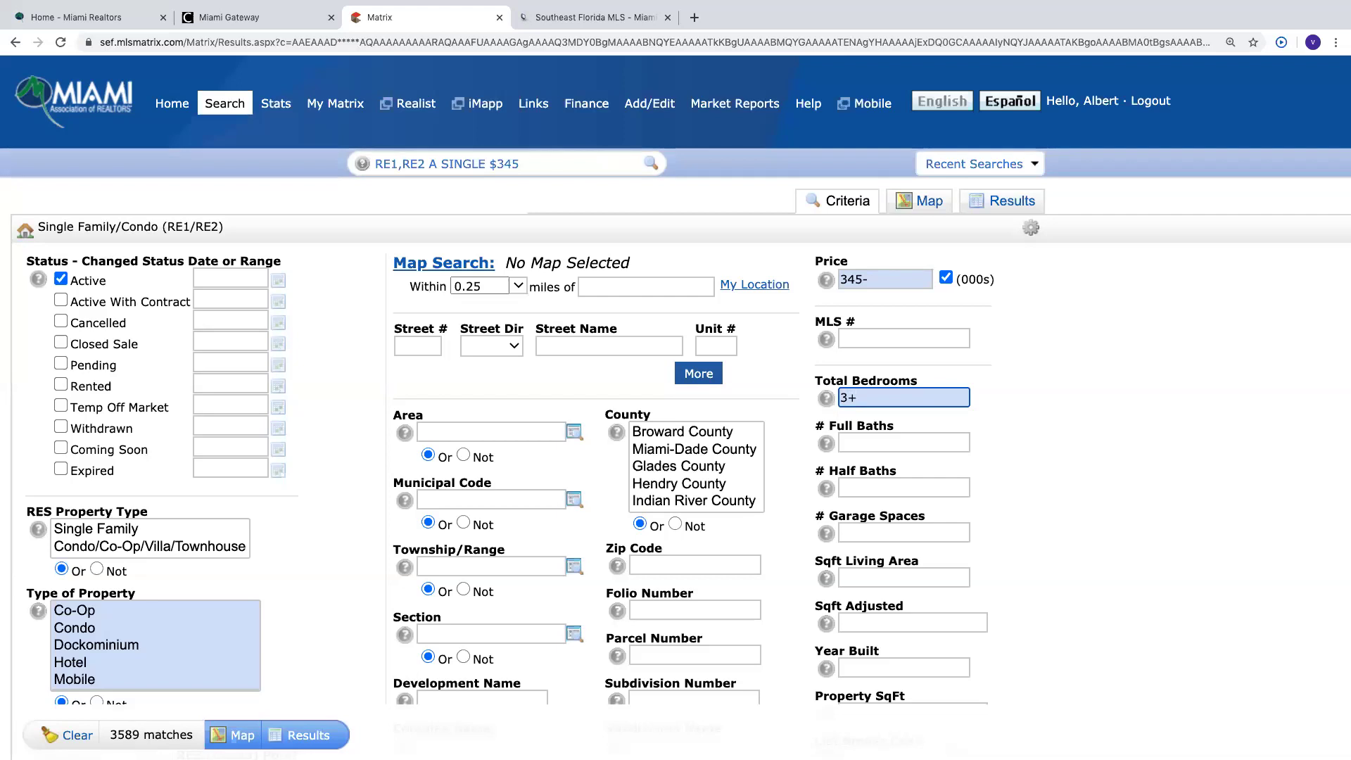
Set the # Full Baths criterion to 2+, bringing the search to 3157 matches.
{"action": "mouse_move", "coordinate": [856, 441]}
{"action": "left_click", "coordinate": [855, 441]}
{"action": "type", "text": "2"}
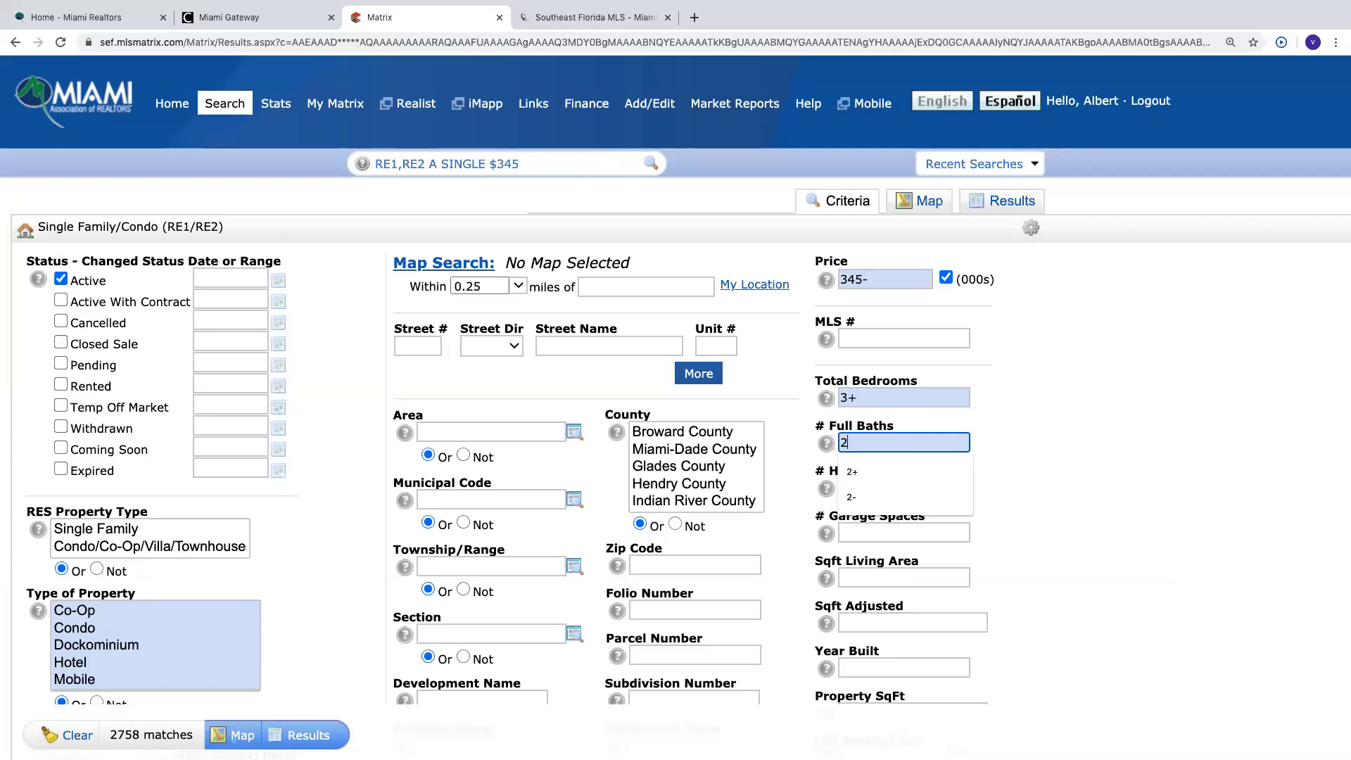
{"action": "left_click", "coordinate": [879, 553]}
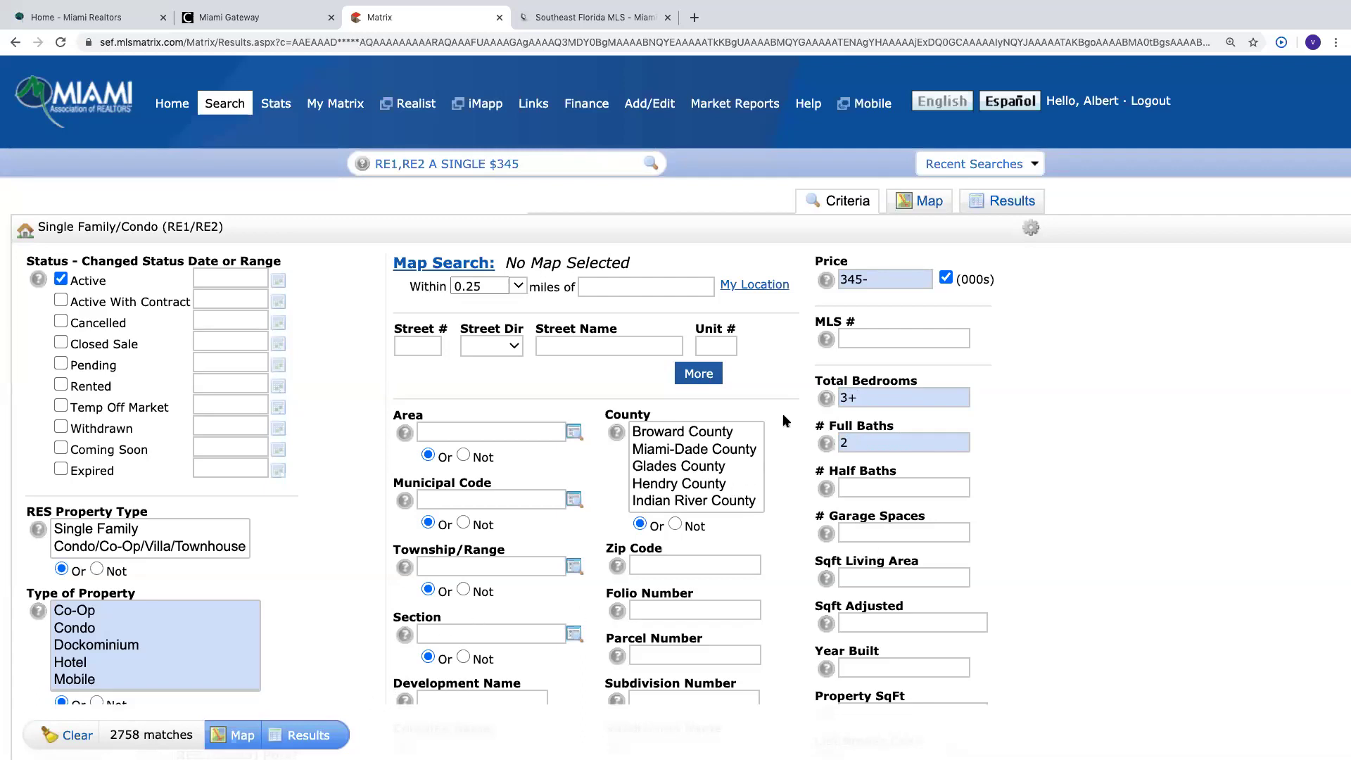
{"action": "left_click", "coordinate": [862, 440]}
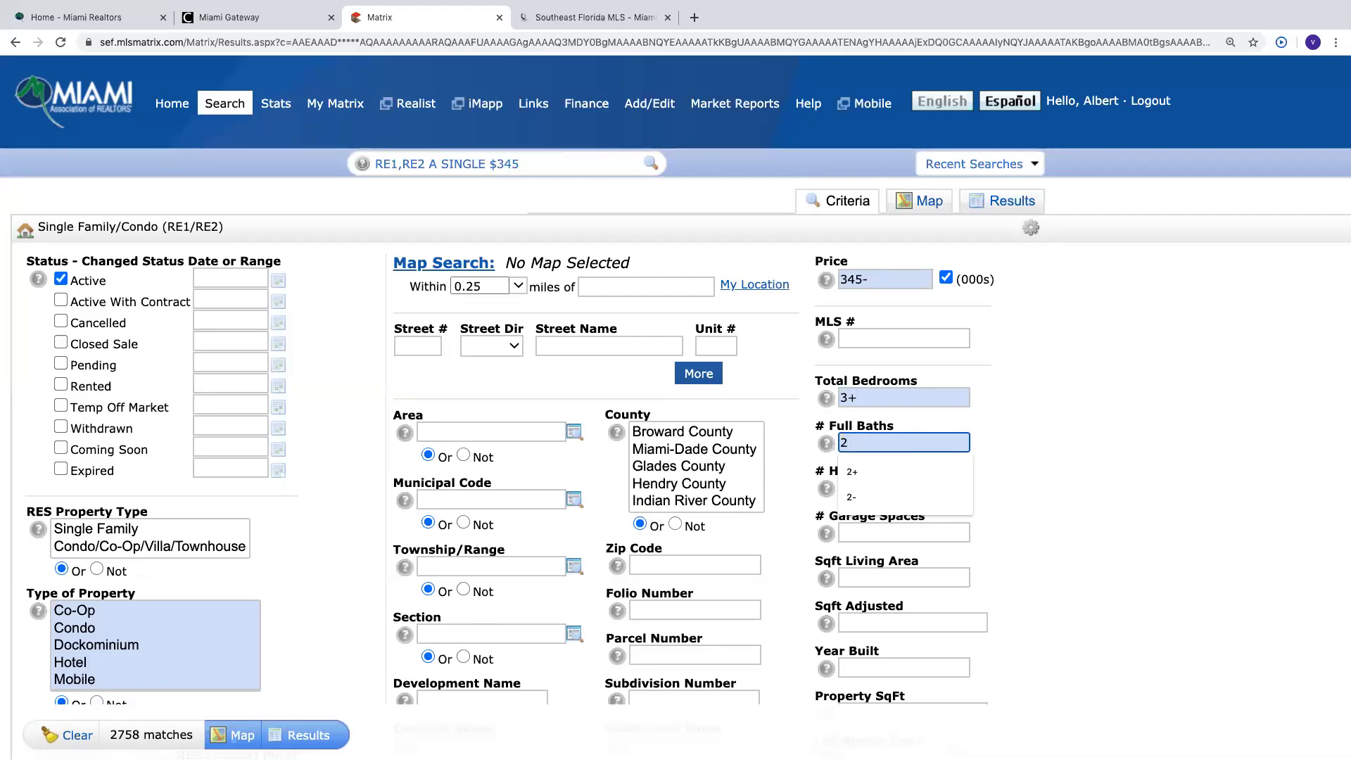
{"action": "type", "text": "2+"}
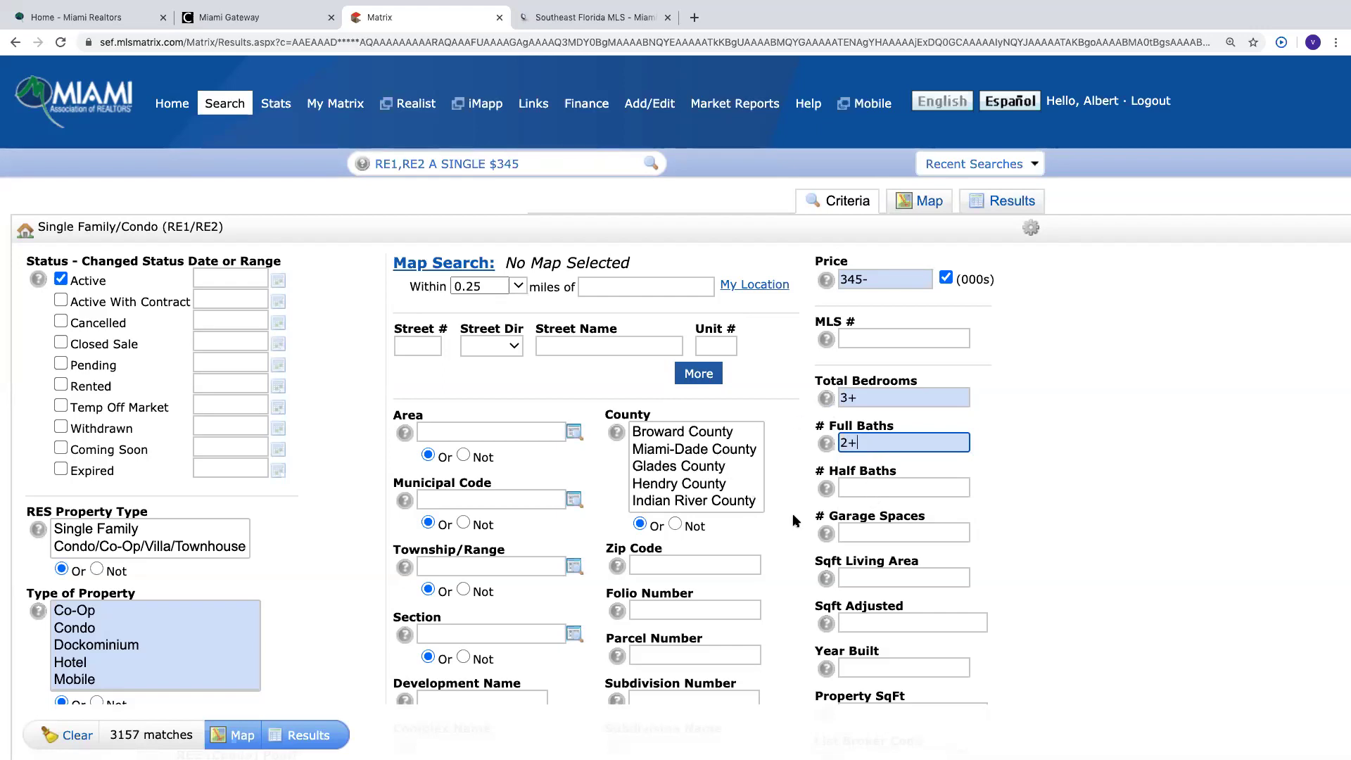
{"action": "scroll", "coordinate": [793, 521], "scroll_direction": "down", "scroll_amount": 2}
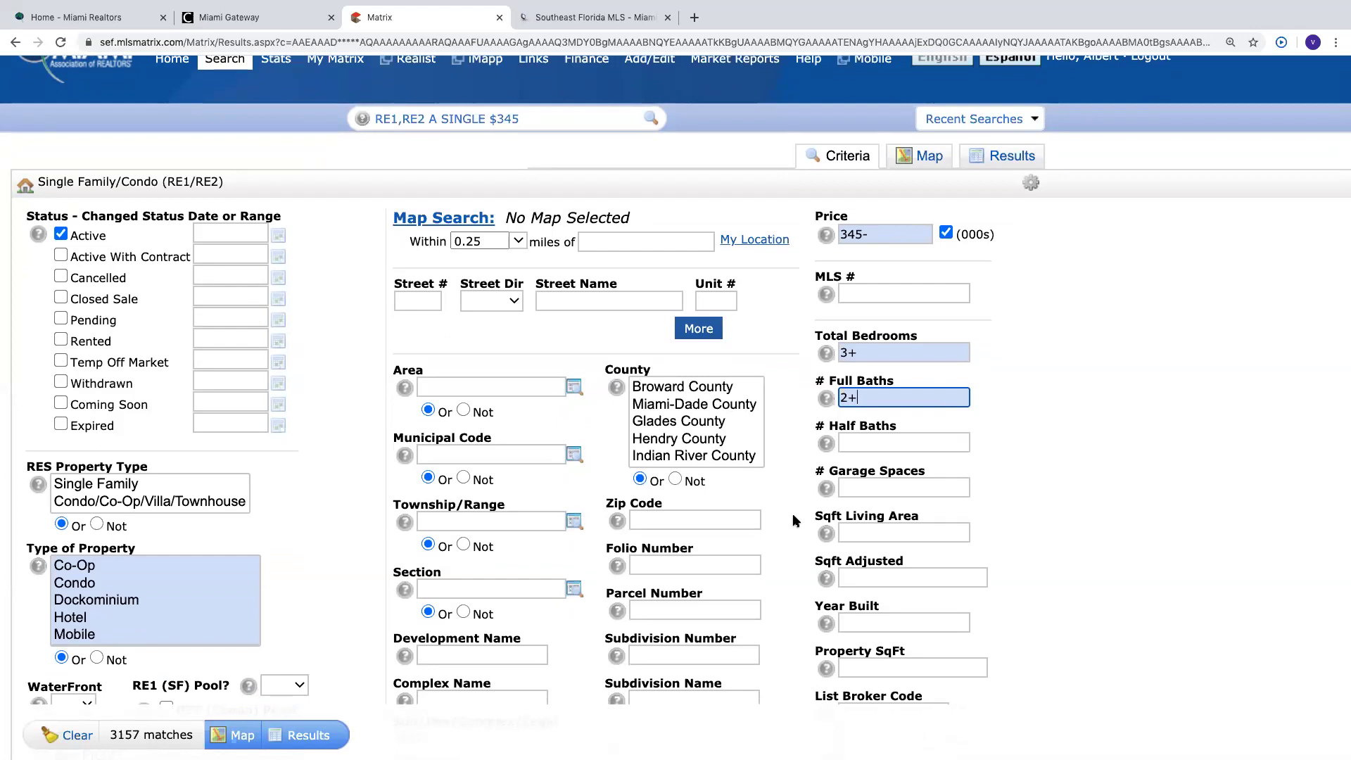
{"action": "left_click", "coordinate": [944, 616]}
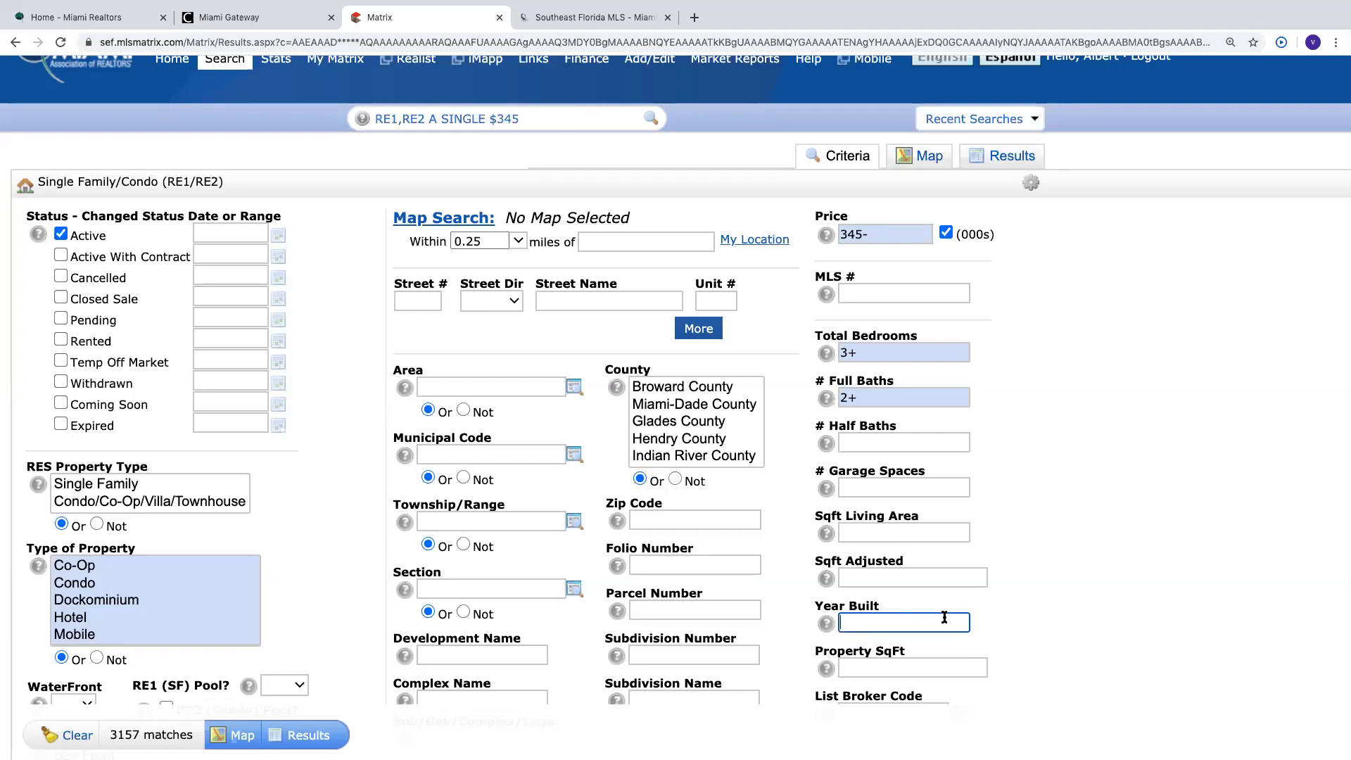
{"action": "type", "text": "8"}
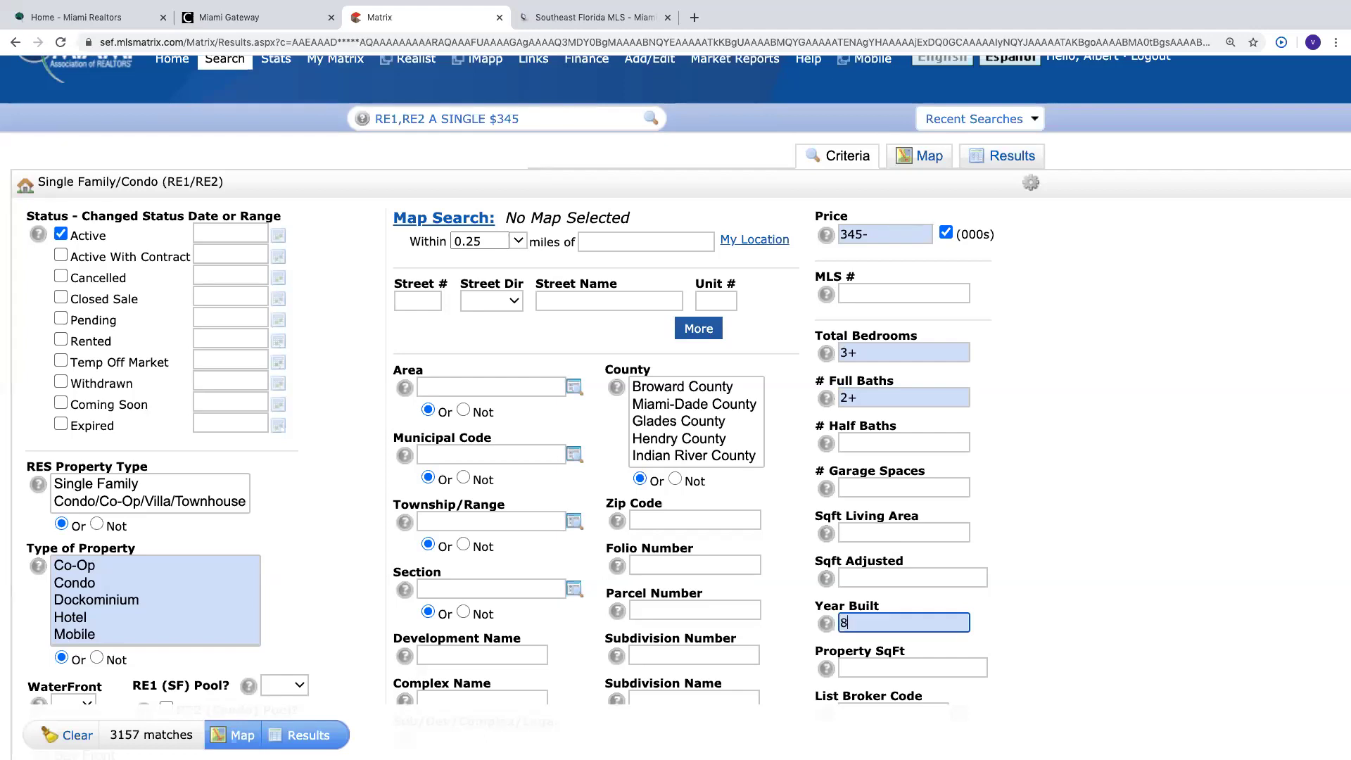
{"action": "type", "text": "000+"}
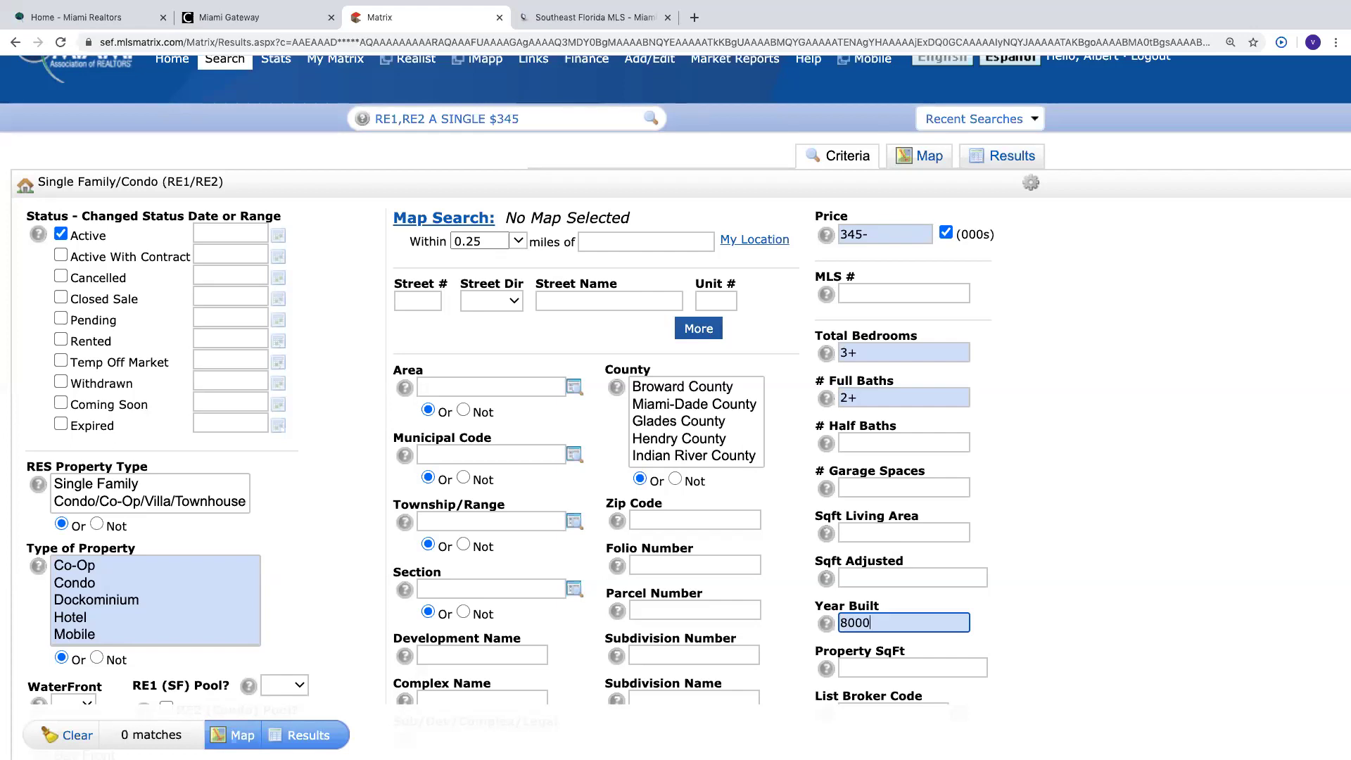
{"action": "key", "text": "BackSpace"}
{"action": "key", "text": "BackSpace"}
{"action": "key", "text": "BackSpace"}
{"action": "key", "text": "BackSpace"}
{"action": "key", "text": "Tab"}
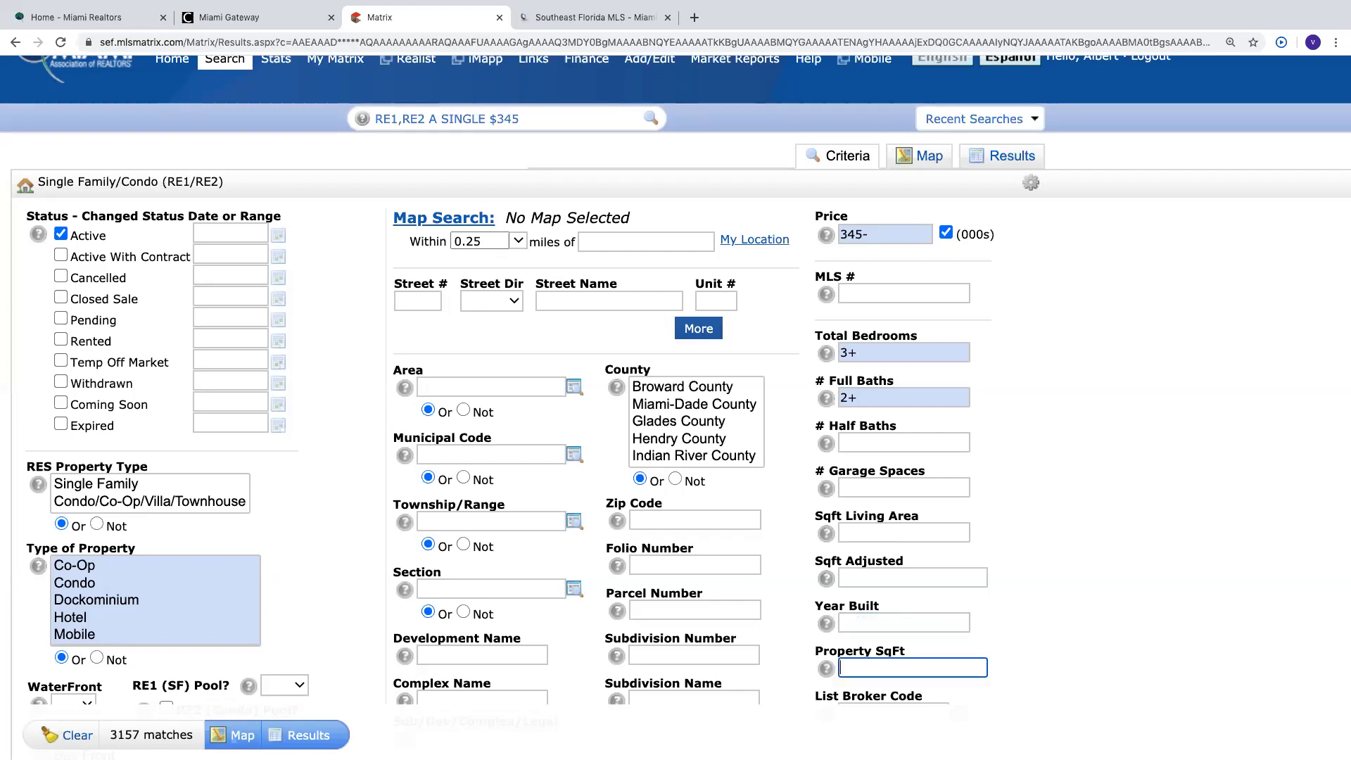
Enter 43000+ as the Property SqFt minimum, replacing 8000+, leaving 9 matches.
{"action": "type", "text": "8000"}
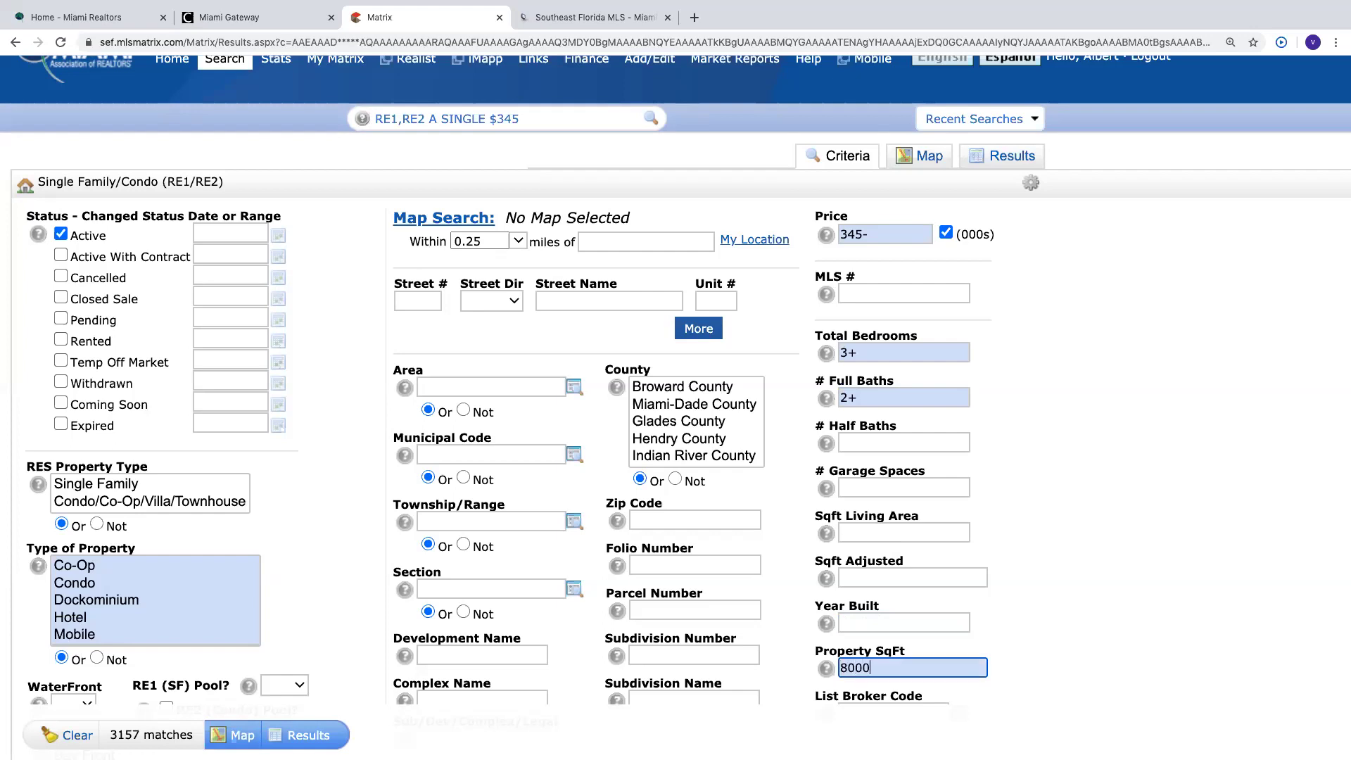
{"action": "type", "text": "+"}
{"action": "key", "text": "BackSpace"}
{"action": "key", "text": "BackSpace"}
{"action": "key", "text": "BackSpace"}
{"action": "key", "text": "BackSpace"}
{"action": "key", "text": "BackSpace"}
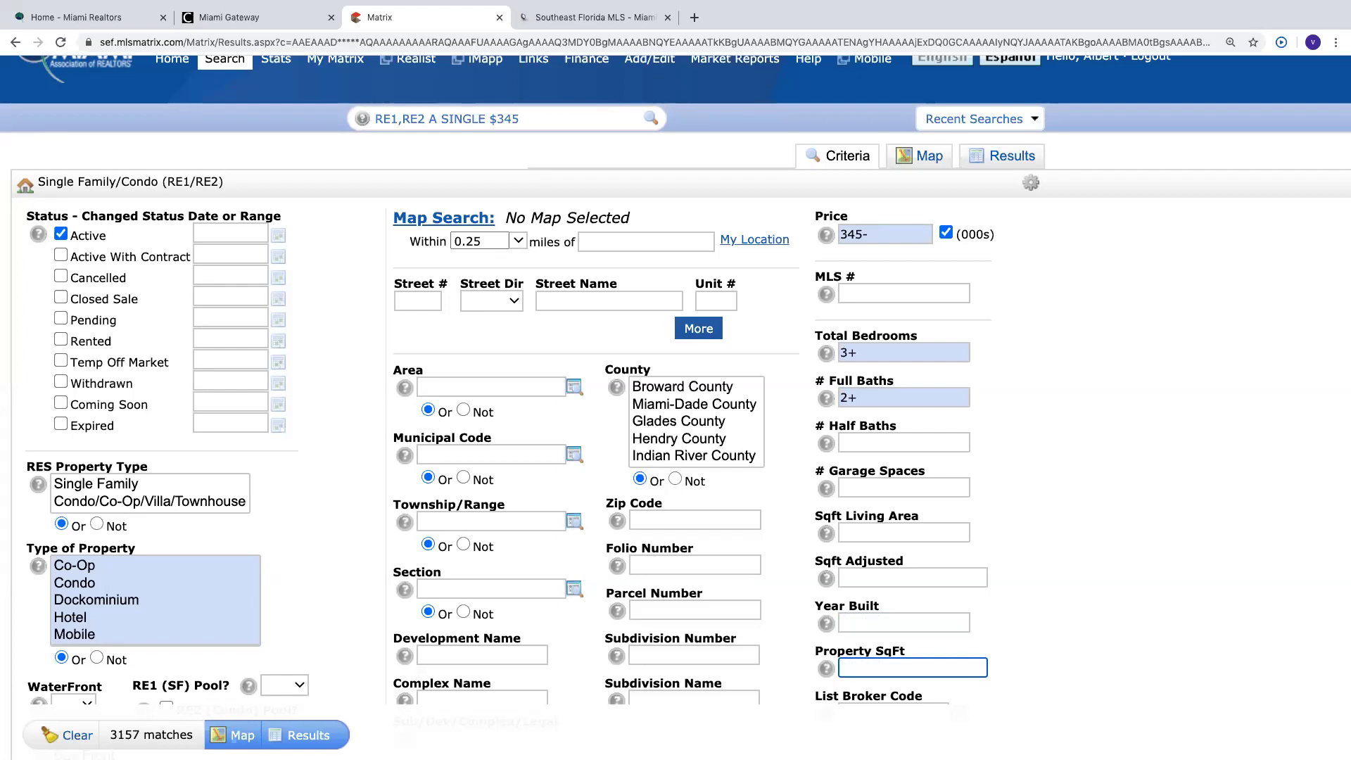
{"action": "type", "text": "4300"}
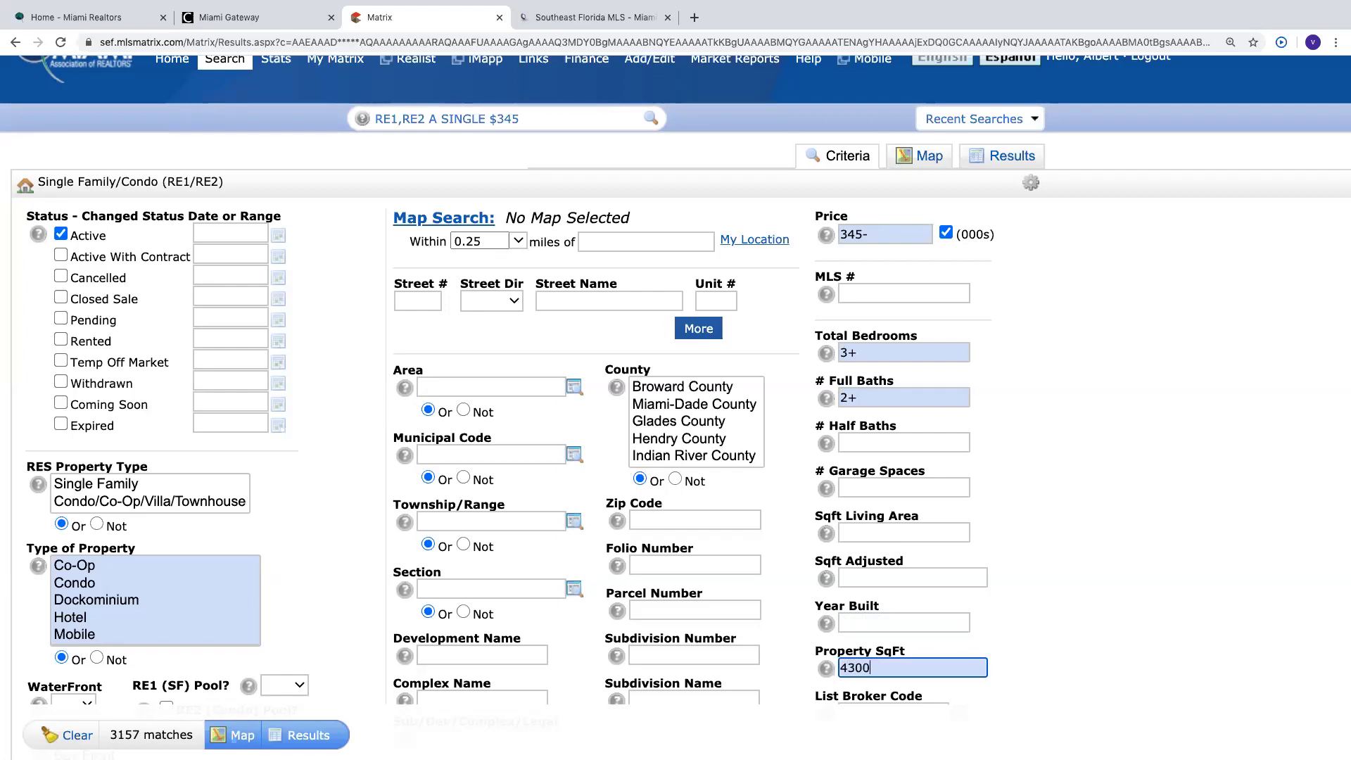
{"action": "type", "text": "0+"}
{"action": "mouse_move", "coordinate": [862, 241]}
{"action": "scroll", "coordinate": [921, 499], "scroll_direction": "down", "scroll_amount": 2}
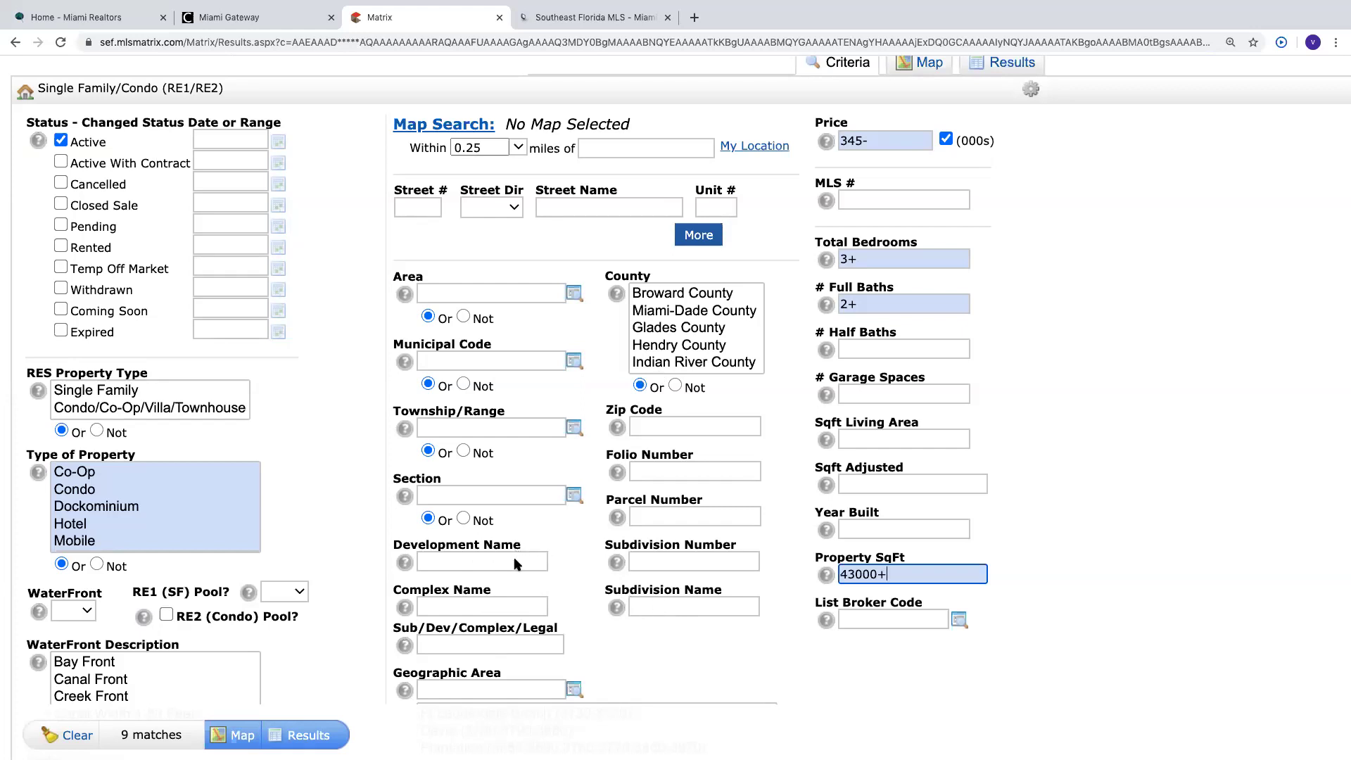
{"action": "triple_click", "coordinate": [965, 575]}
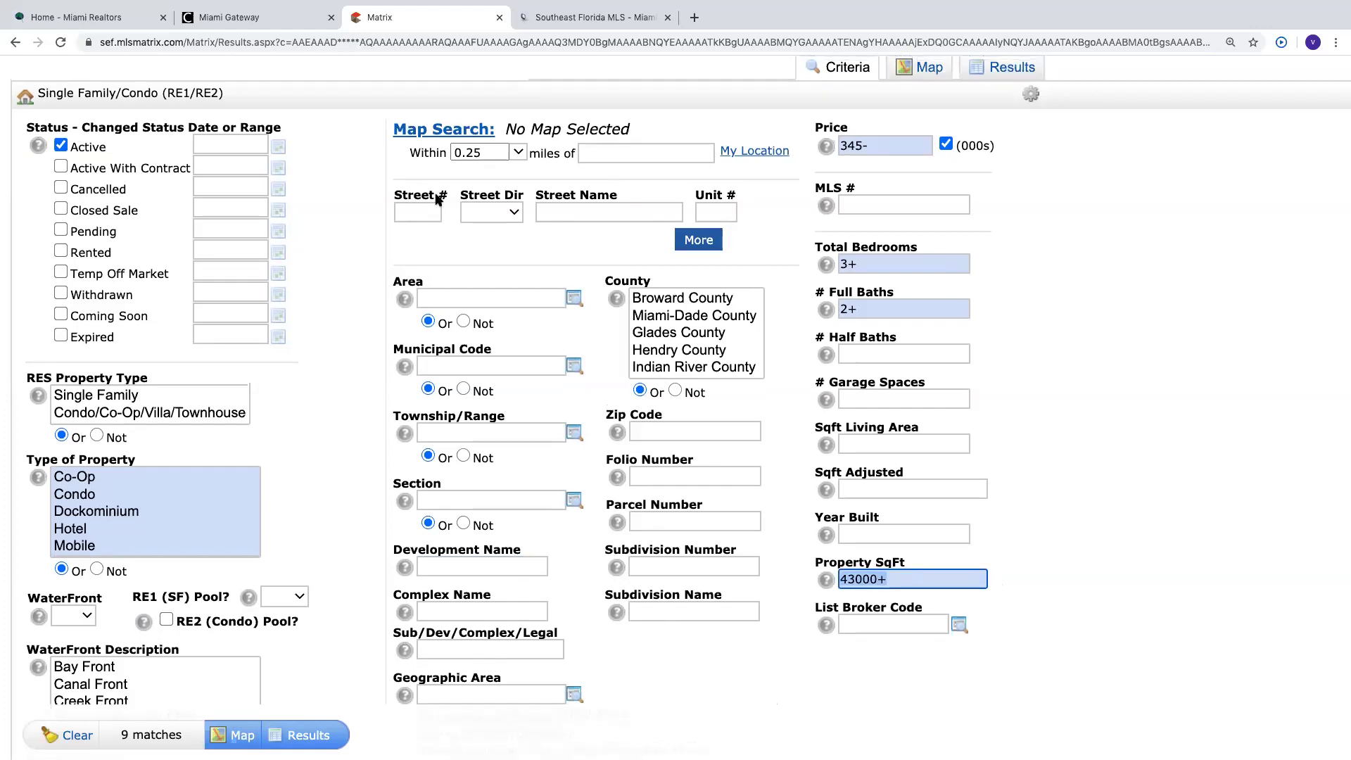
{"action": "scroll", "coordinate": [437, 196], "scroll_direction": "up", "scroll_amount": 2}
{"action": "mouse_move", "coordinate": [235, 76]}
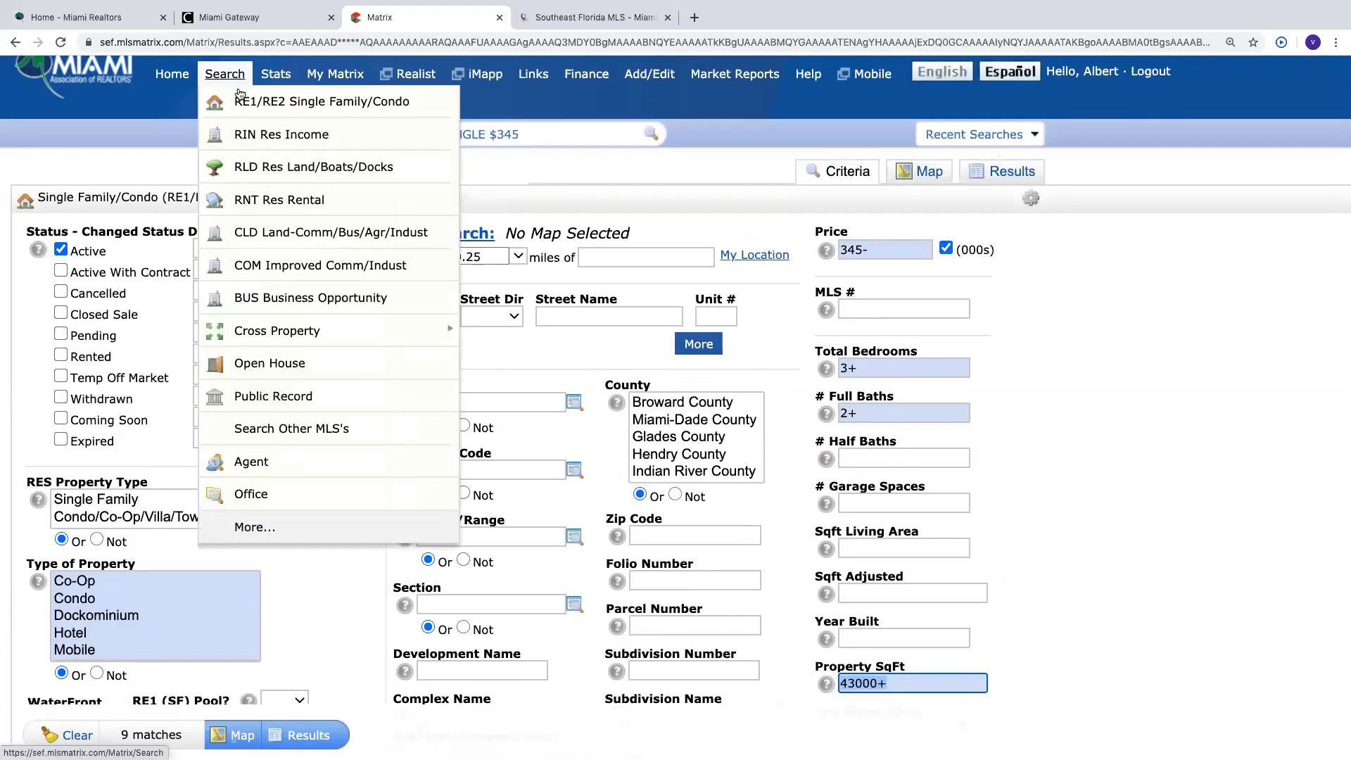
{"action": "left_click", "coordinate": [248, 107]}
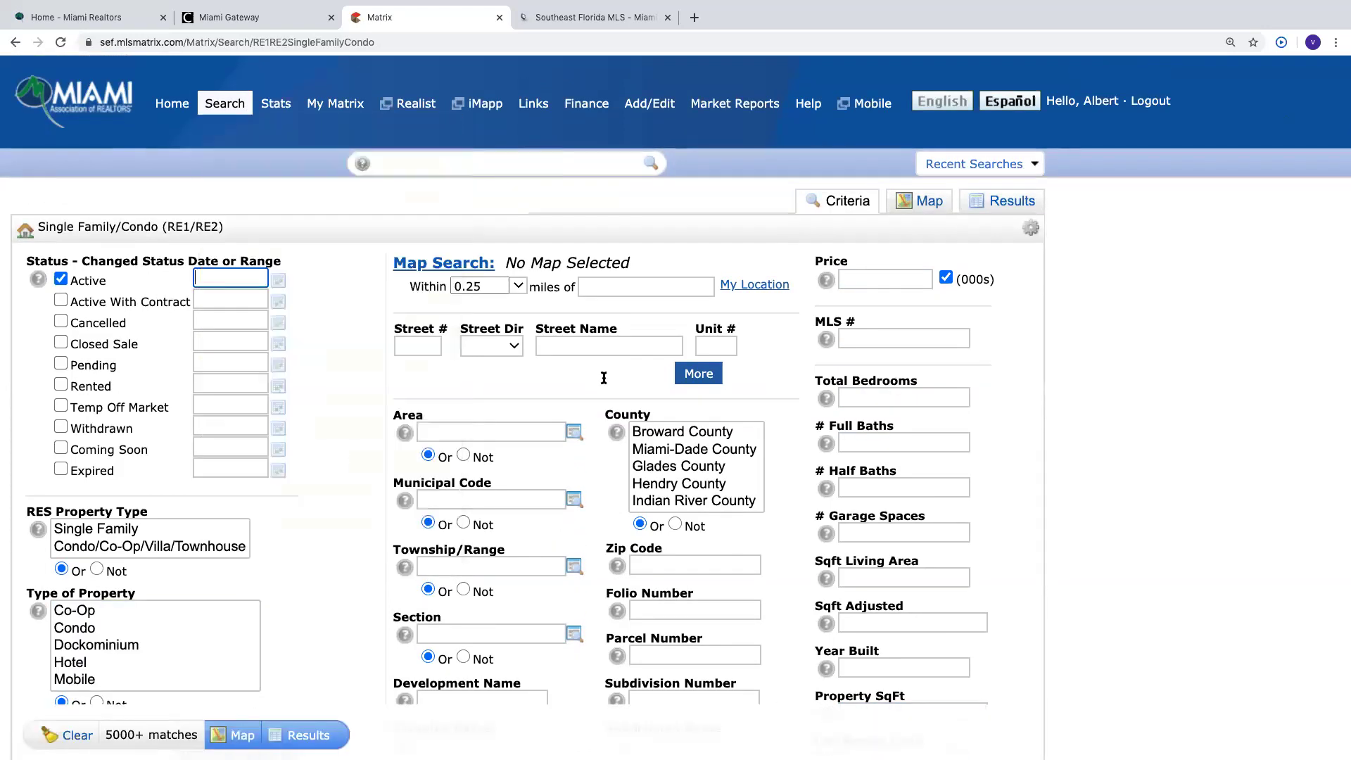
{"action": "scroll", "coordinate": [616, 387], "scroll_direction": "down", "scroll_amount": 4}
{"action": "scroll", "coordinate": [616, 388], "scroll_direction": "down", "scroll_amount": 2}
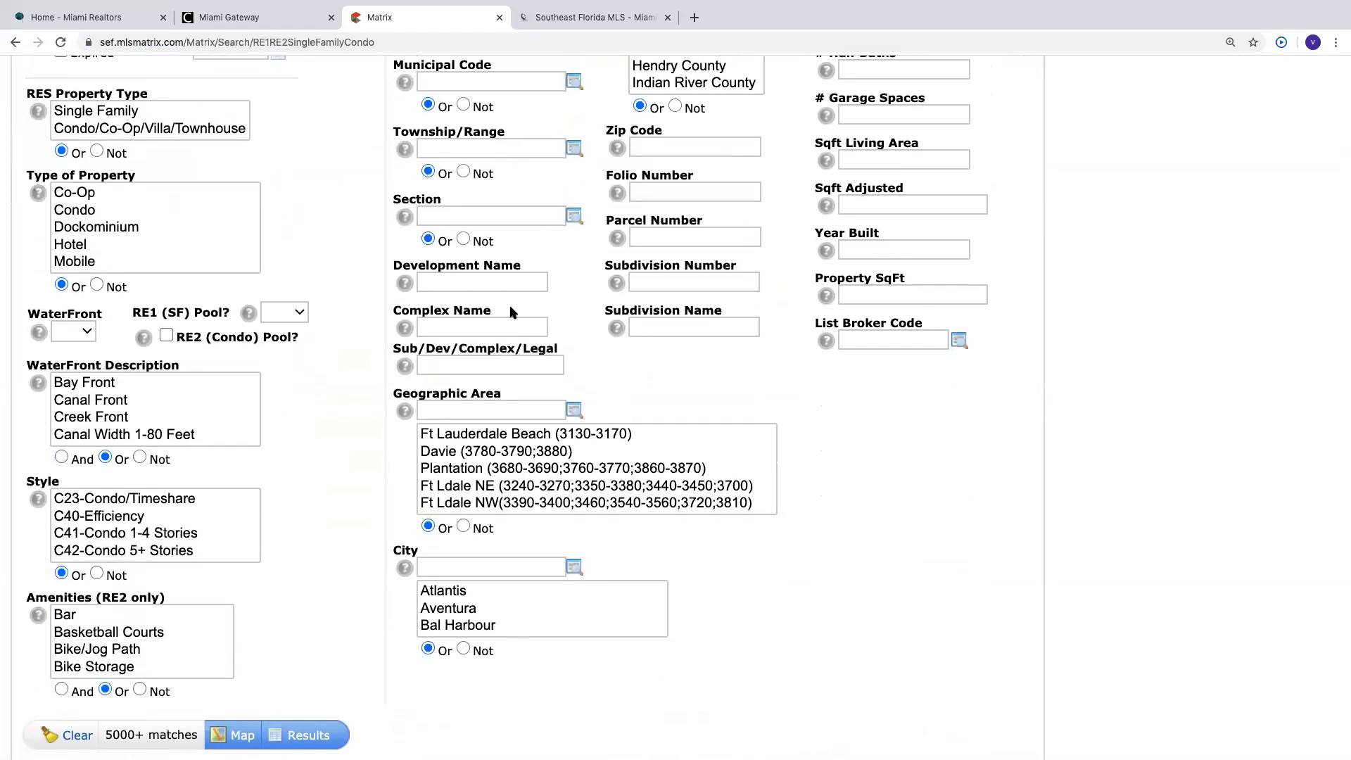
{"action": "left_click", "coordinate": [501, 284]}
{"action": "type", "text": "Hammo"}
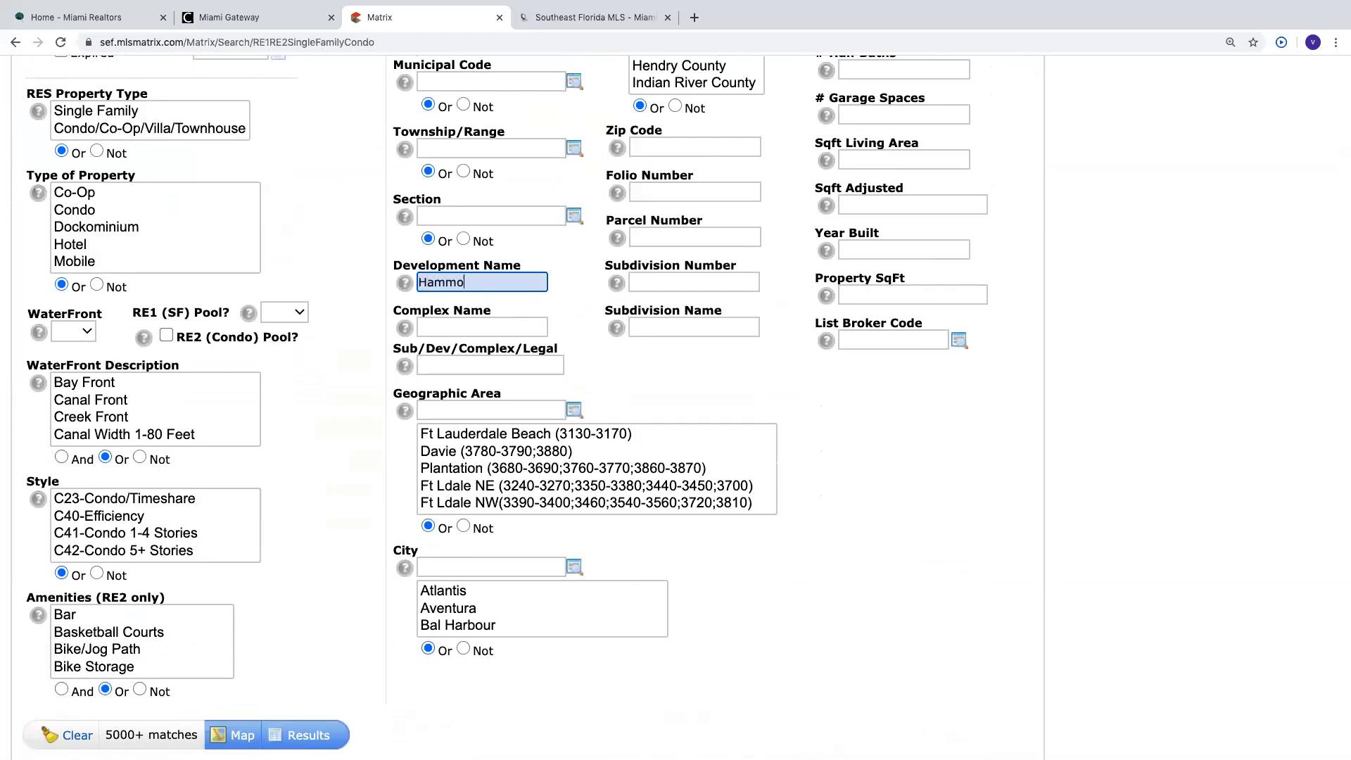
{"action": "type", "text": "cks"}
{"action": "key", "text": "BackSpace"}
{"action": "key", "text": "BackSpace"}
{"action": "key", "text": "BackSpace"}
{"action": "key", "text": "BackSpace"}
{"action": "key", "text": "BackSpace"}
{"action": "key", "text": "BackSpace"}
{"action": "key", "text": "BackSpace"}
{"action": "key", "text": "BackSpace"}
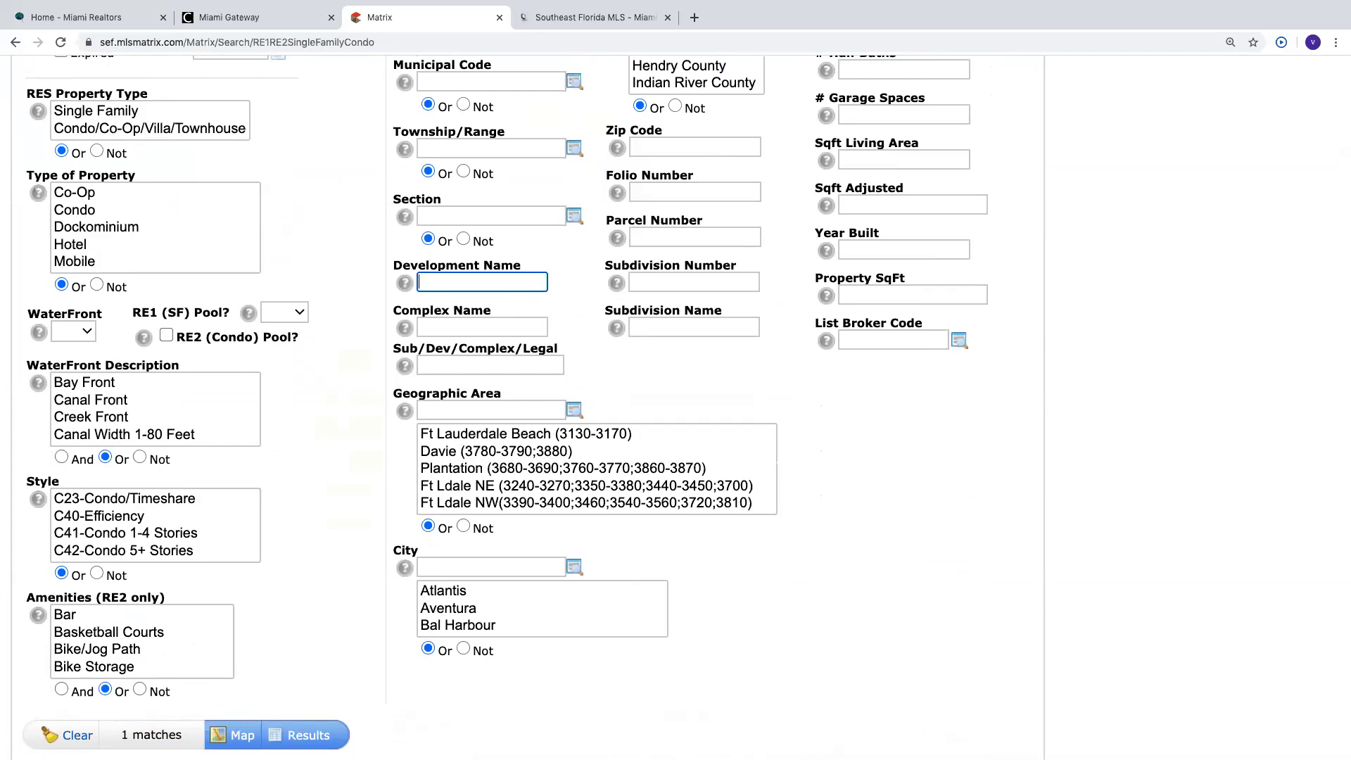
{"action": "left_click", "coordinate": [449, 326]}
{"action": "type", "text": "hammocks"}
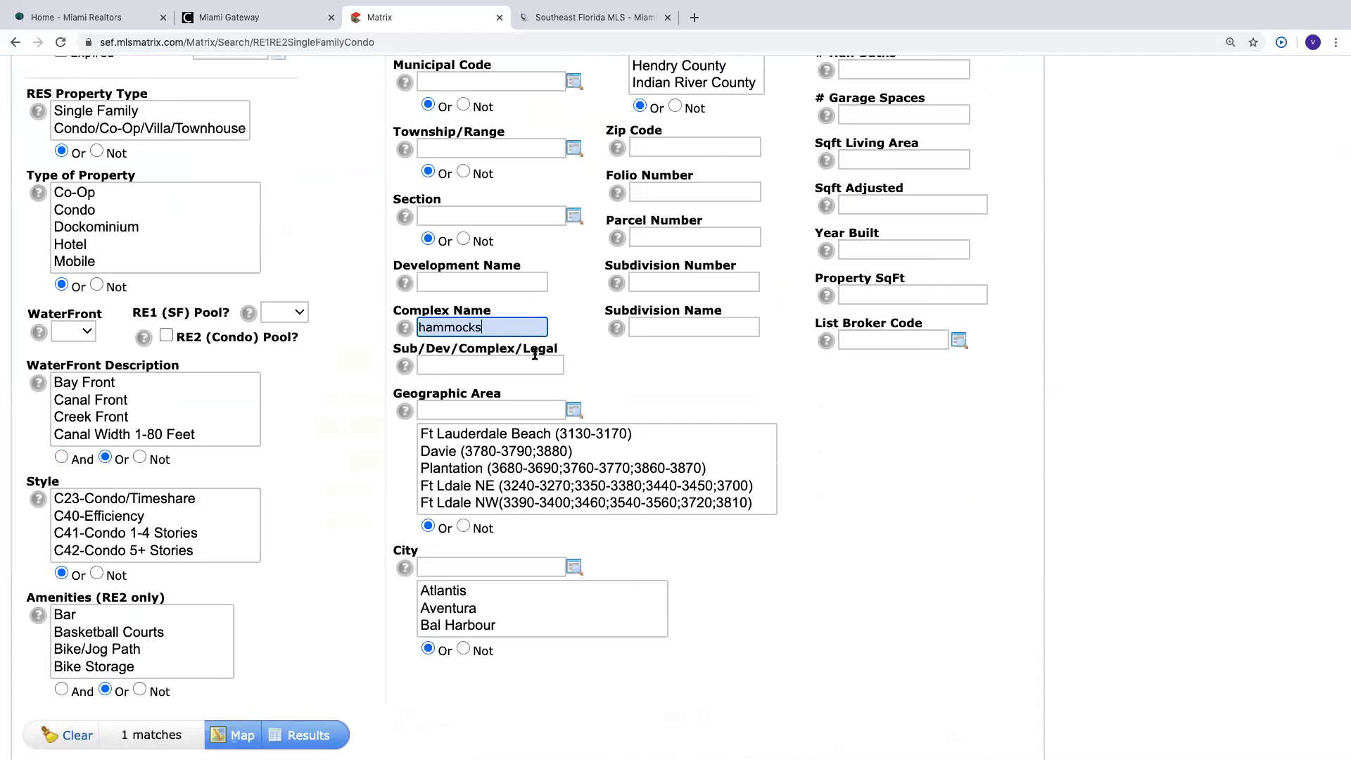
{"action": "key", "text": "BackSpace"}
{"action": "key", "text": "BackSpace"}
{"action": "key", "text": "BackSpace"}
{"action": "key", "text": "BackSpace"}
{"action": "key", "text": "BackSpace"}
{"action": "key", "text": "BackSpace"}
{"action": "key", "text": "BackSpace"}
{"action": "key", "text": "BackSpace"}
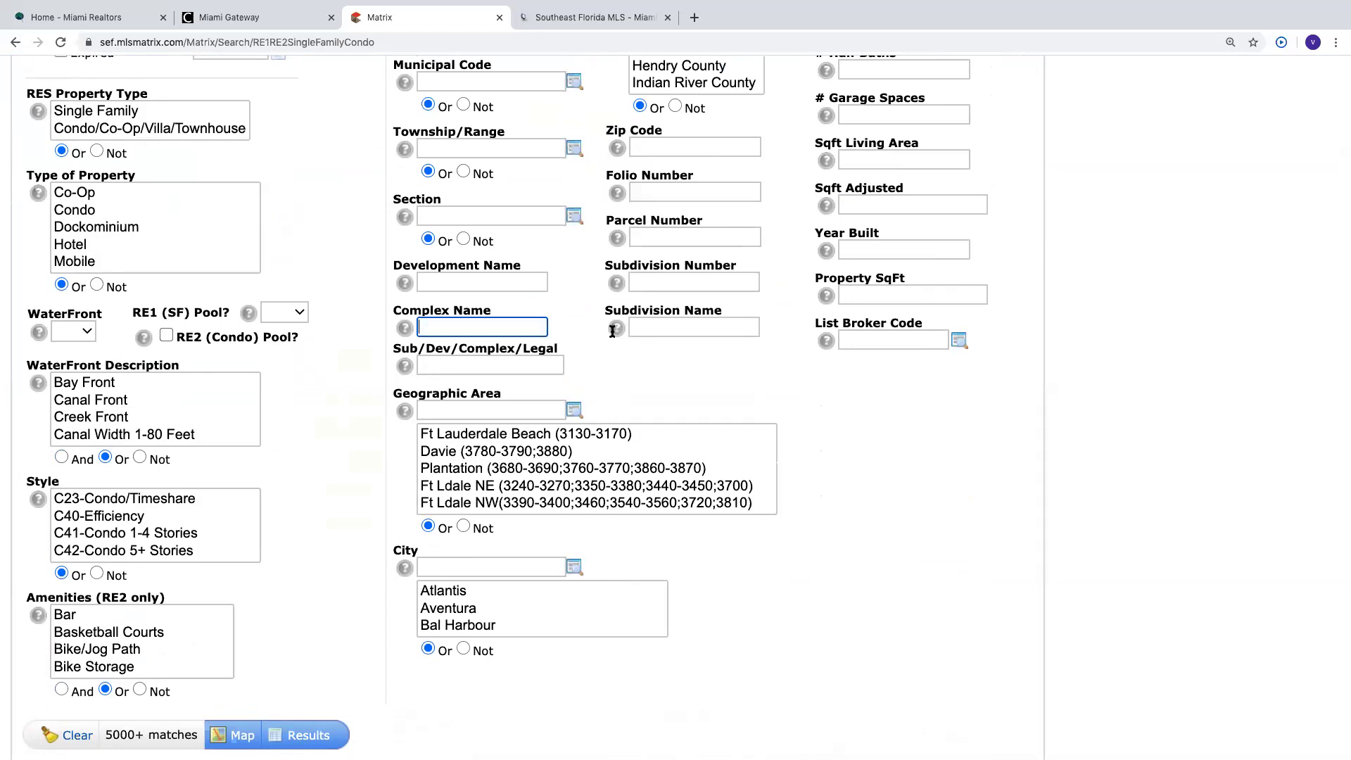
{"action": "left_click", "coordinate": [651, 325]}
{"action": "type", "text": "hammocks"}
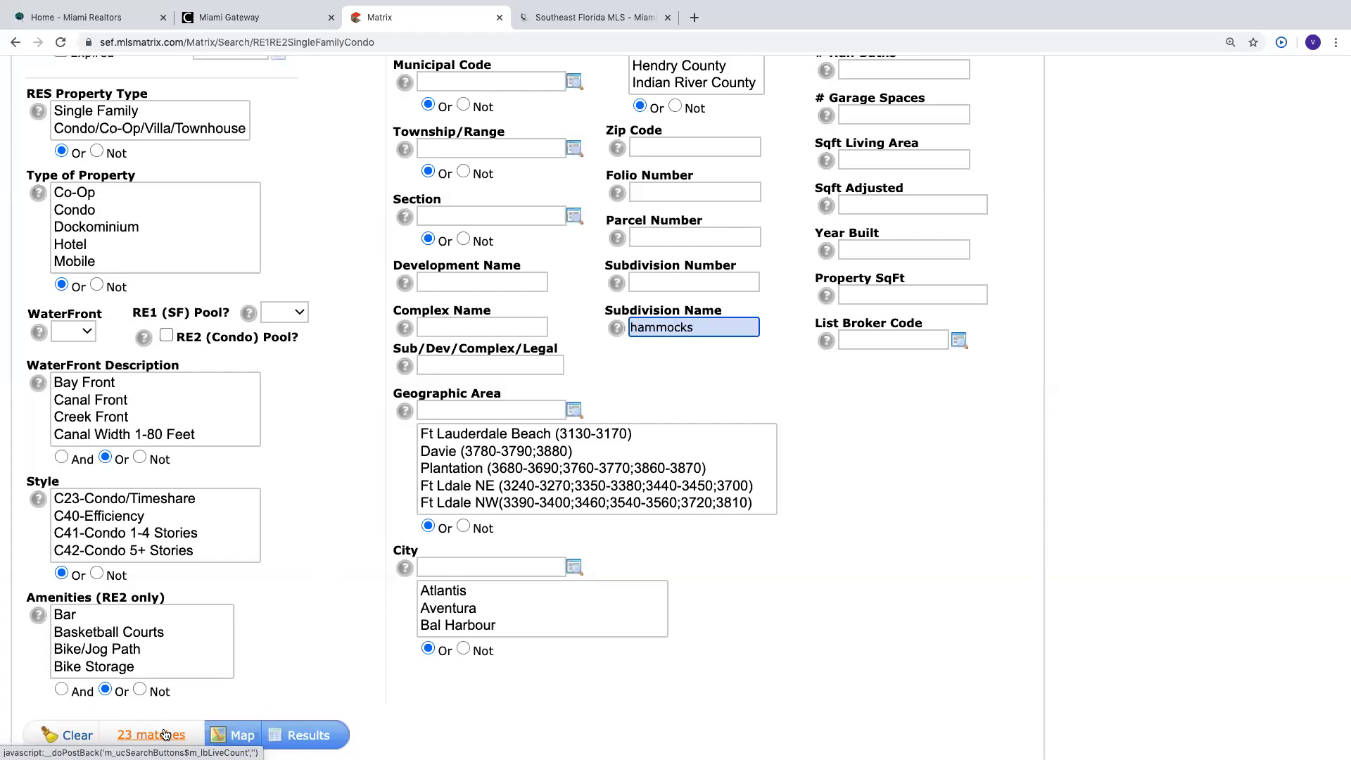
{"action": "key", "text": "BackSpace"}
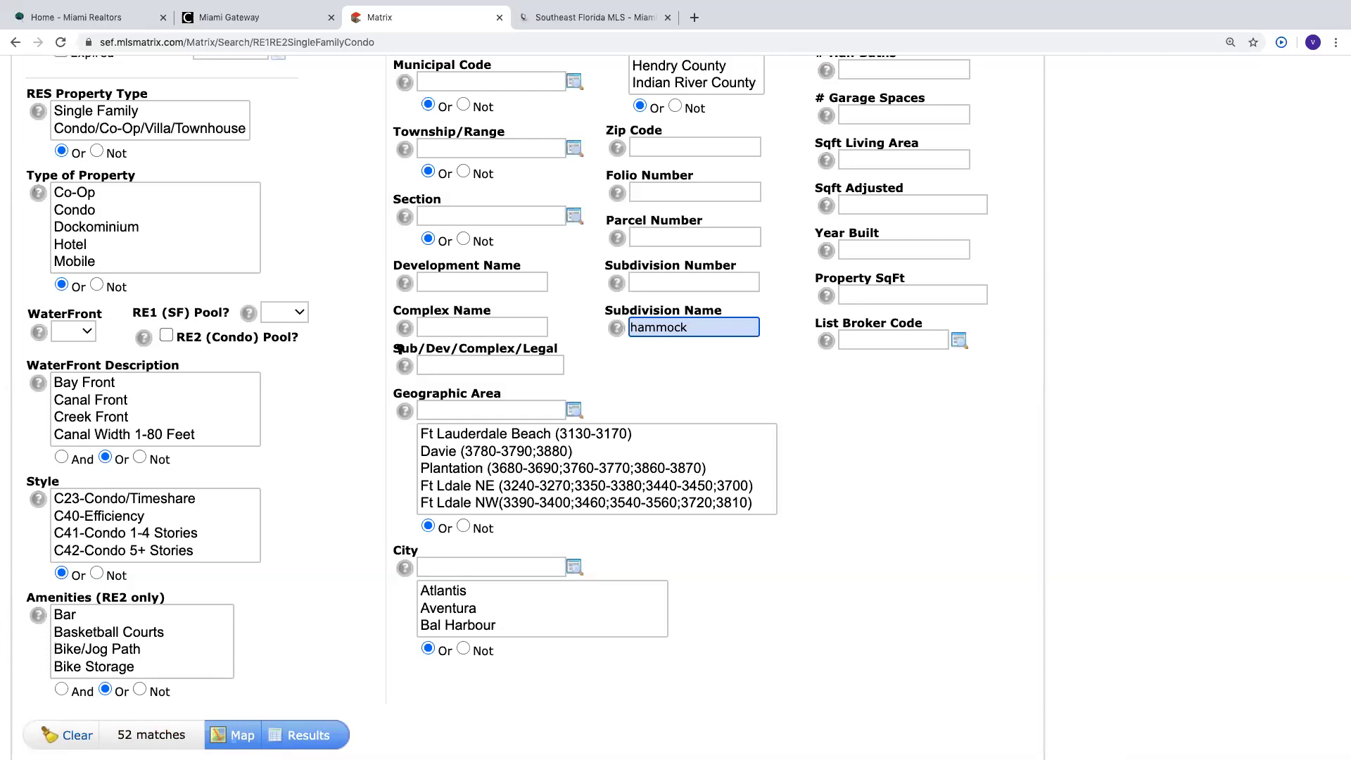
{"action": "left_click", "coordinate": [437, 280]}
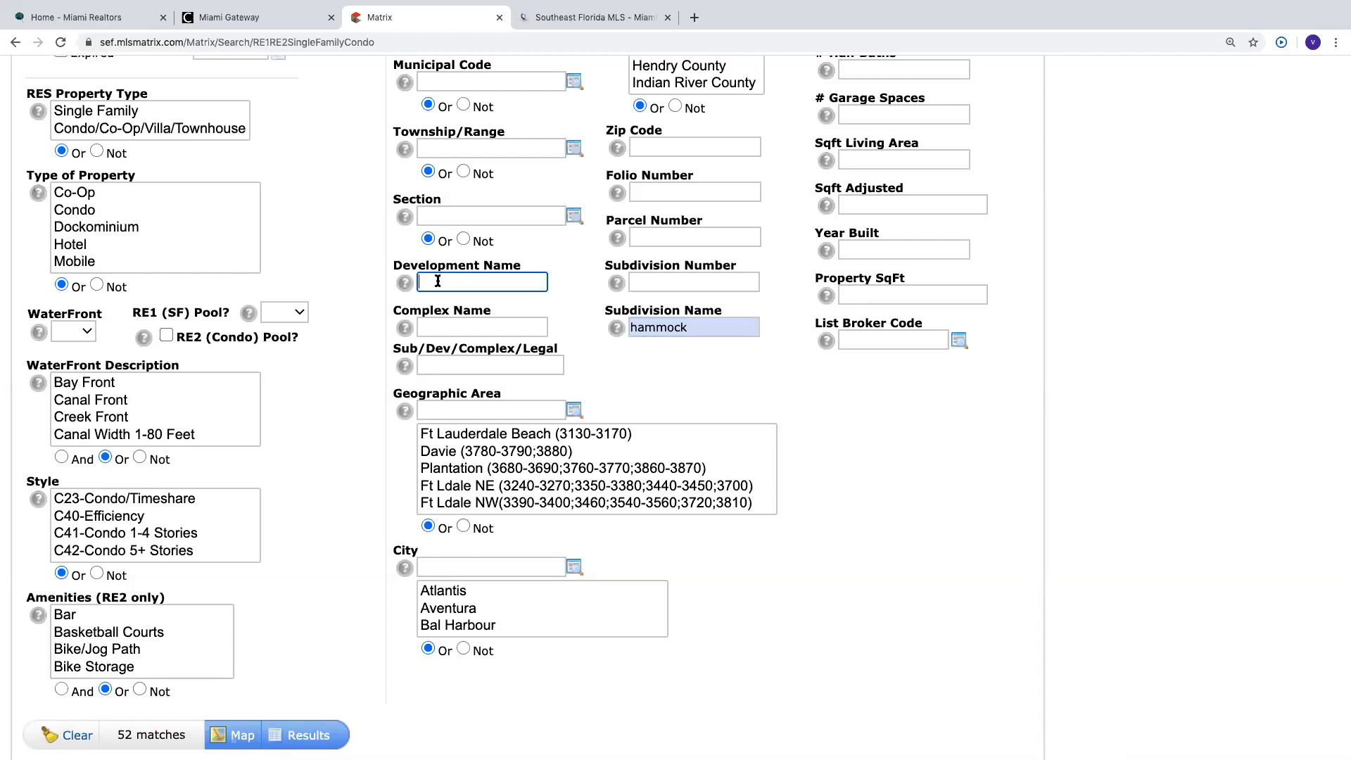
{"action": "type", "text": "hammock"}
{"action": "left_click", "coordinate": [694, 281]}
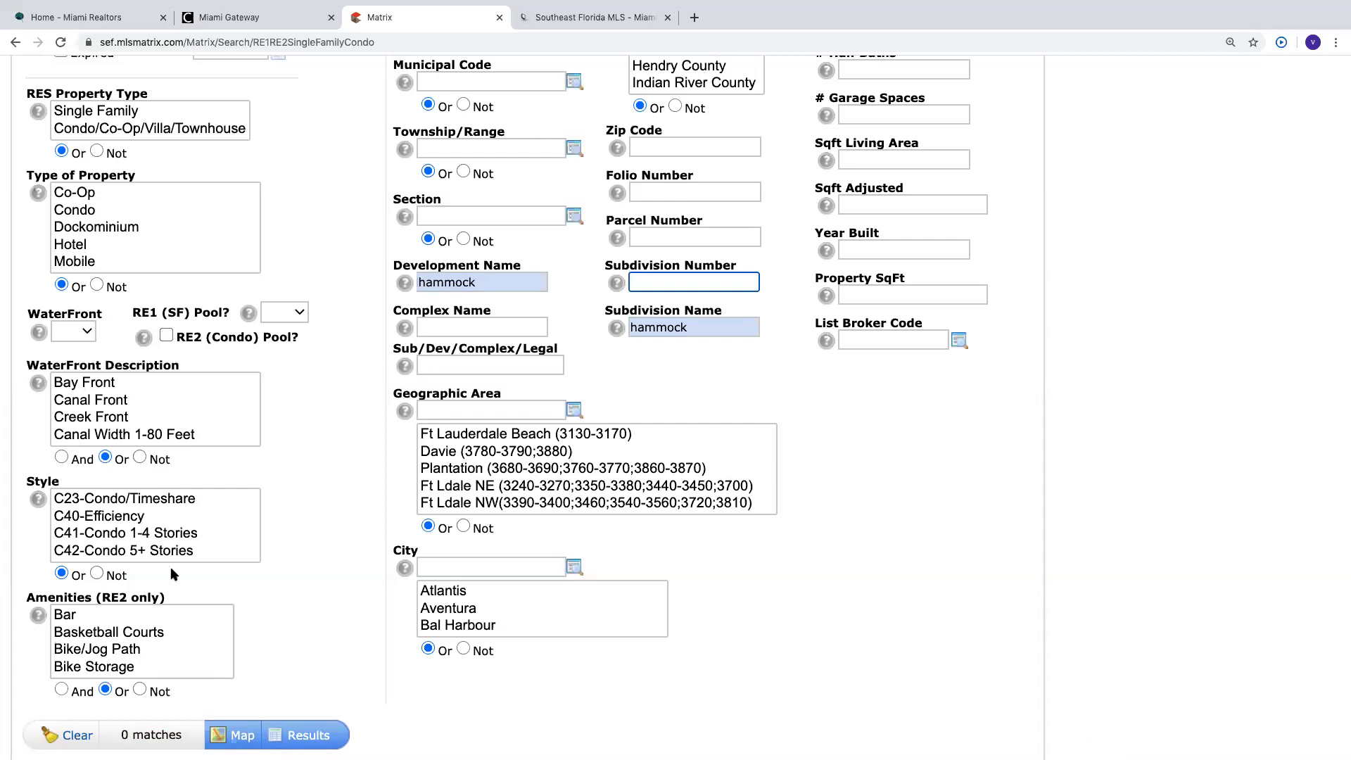
{"action": "double_click", "coordinate": [464, 282]}
{"action": "key", "text": "BackSpace"}
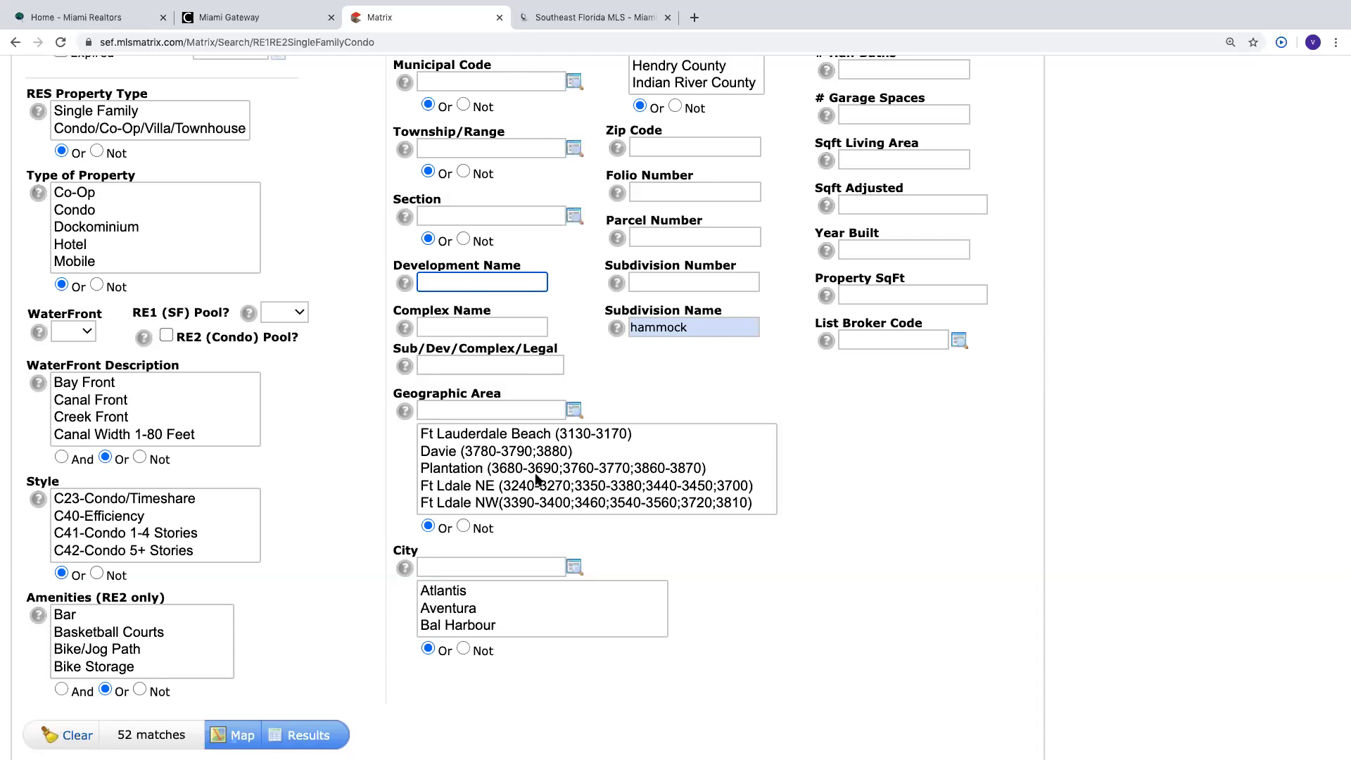
{"action": "double_click", "coordinate": [691, 327]}
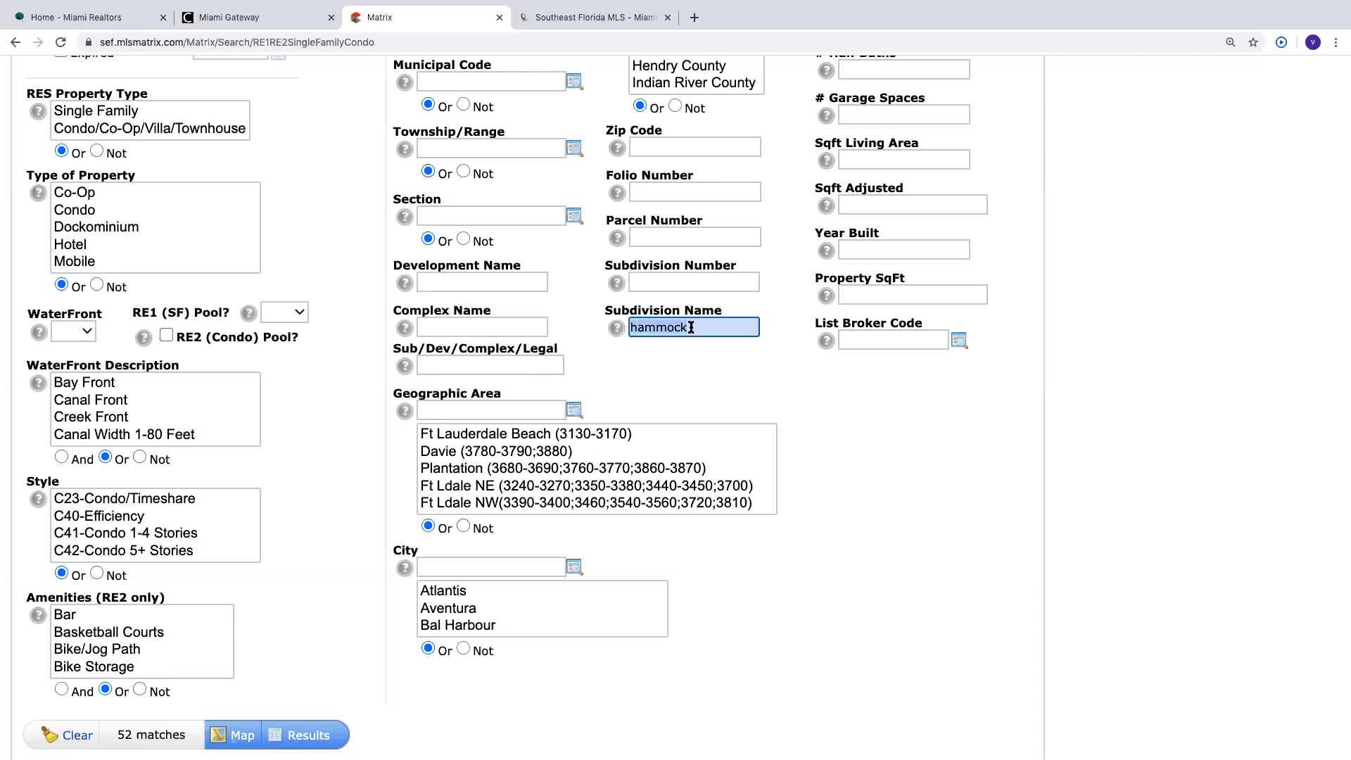
{"action": "key", "text": "BackSpace"}
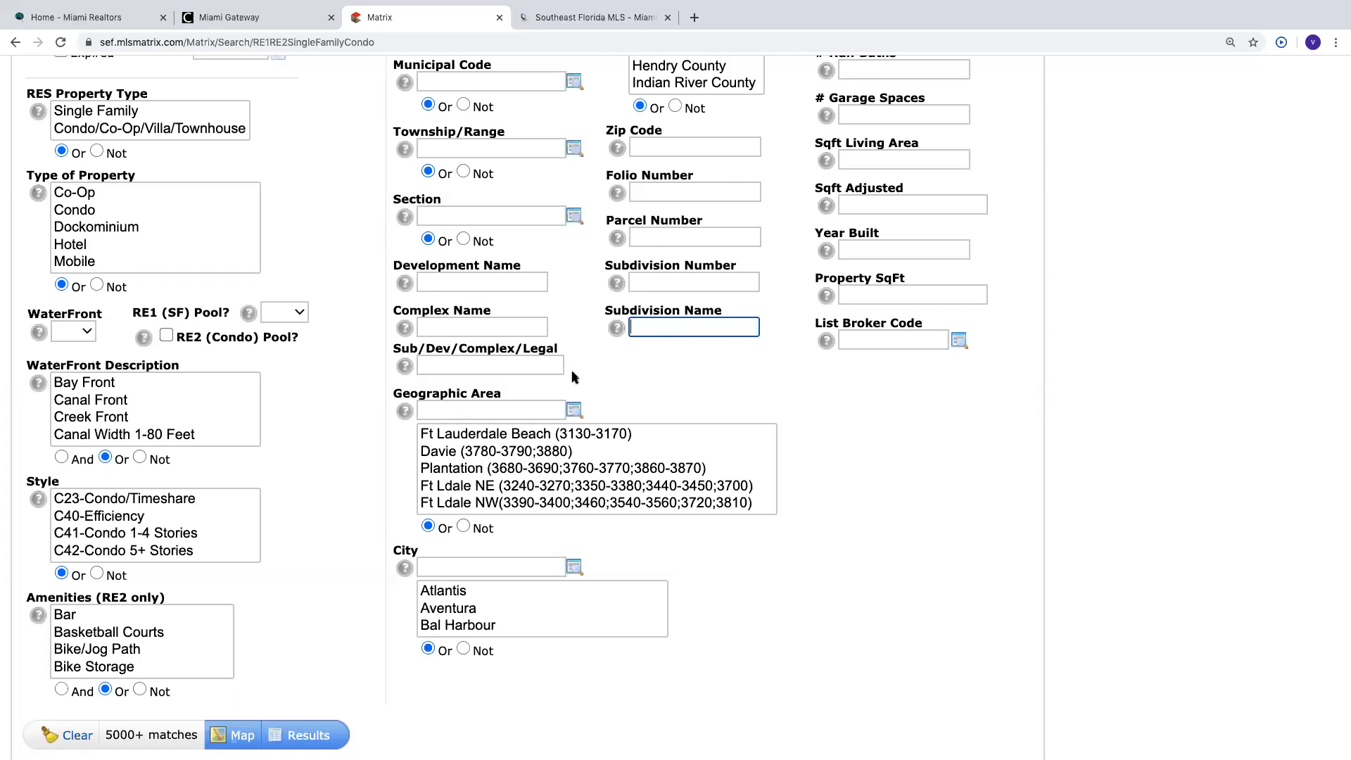
{"action": "scroll", "coordinate": [573, 378], "scroll_direction": "down", "scroll_amount": 3}
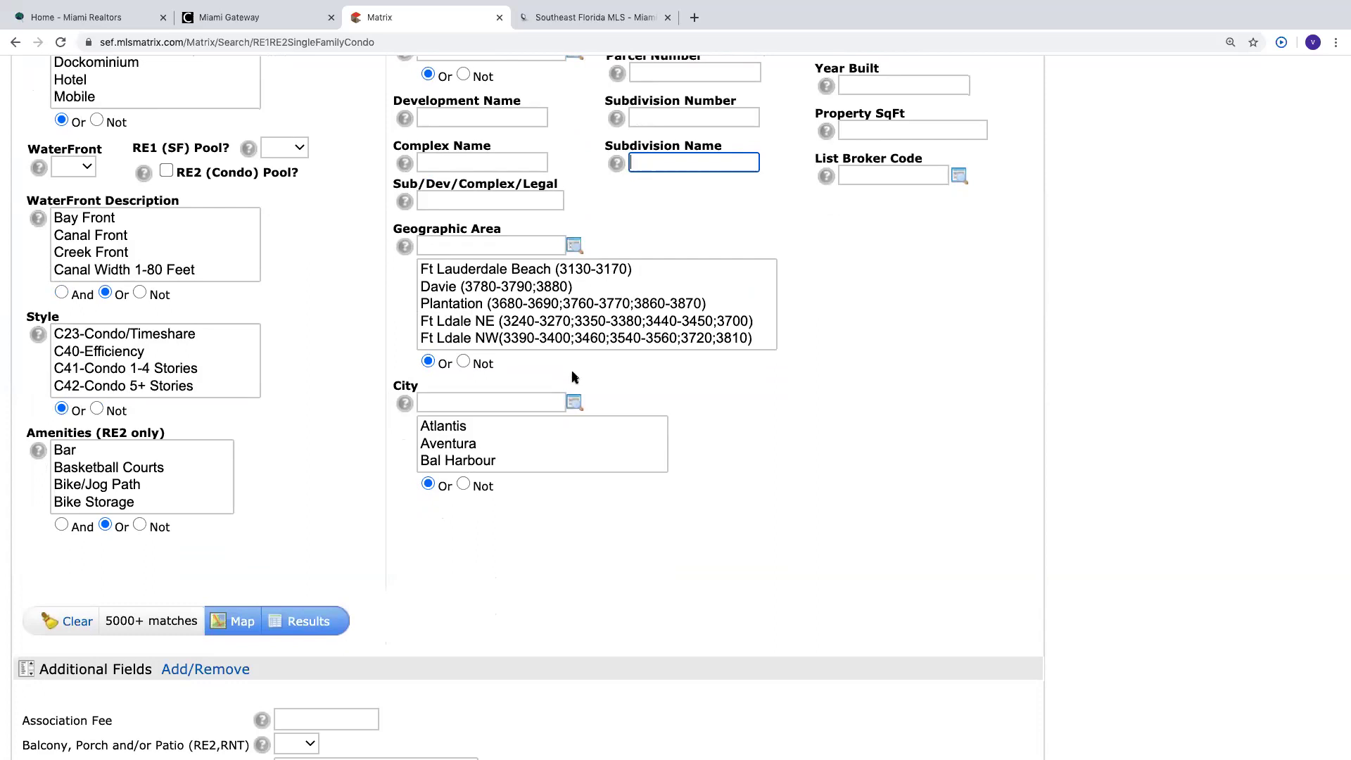
{"action": "left_click", "coordinate": [536, 402]}
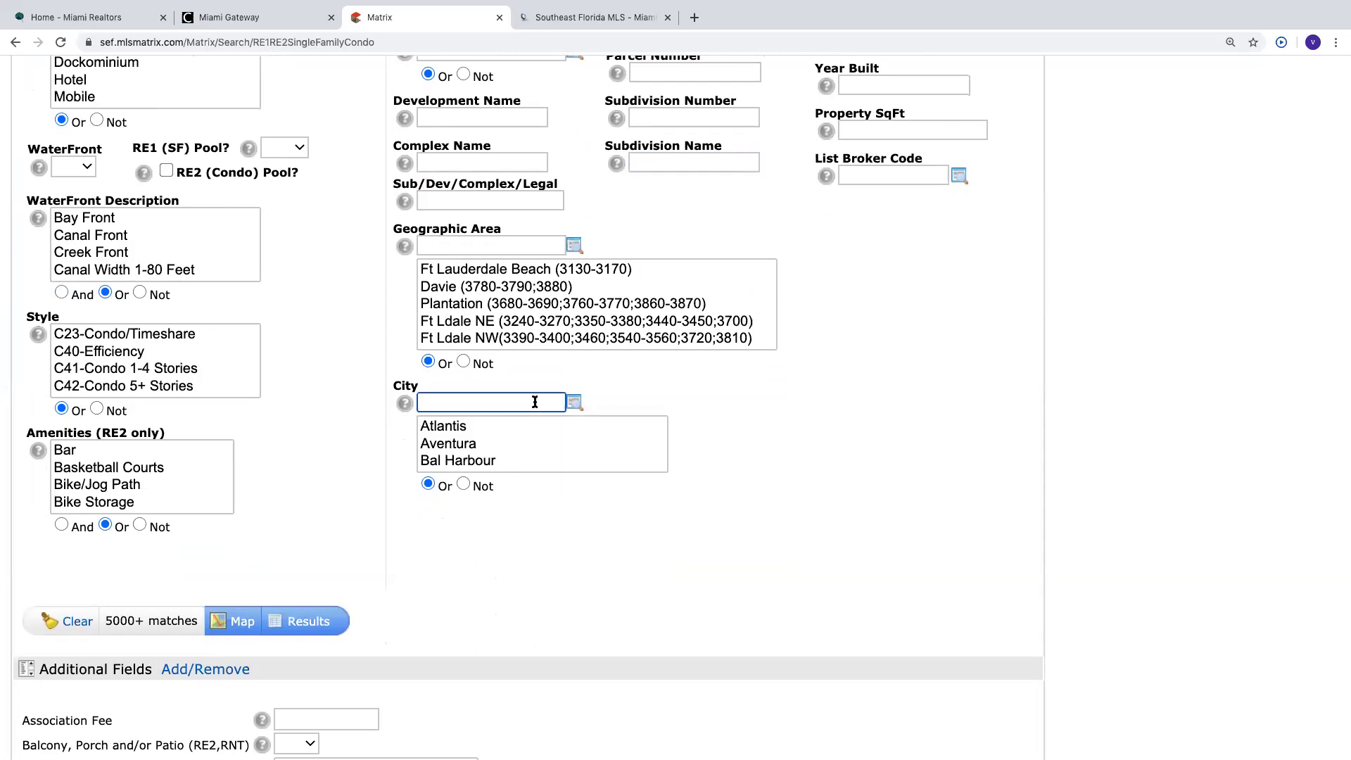
{"action": "type", "text": "ken"}
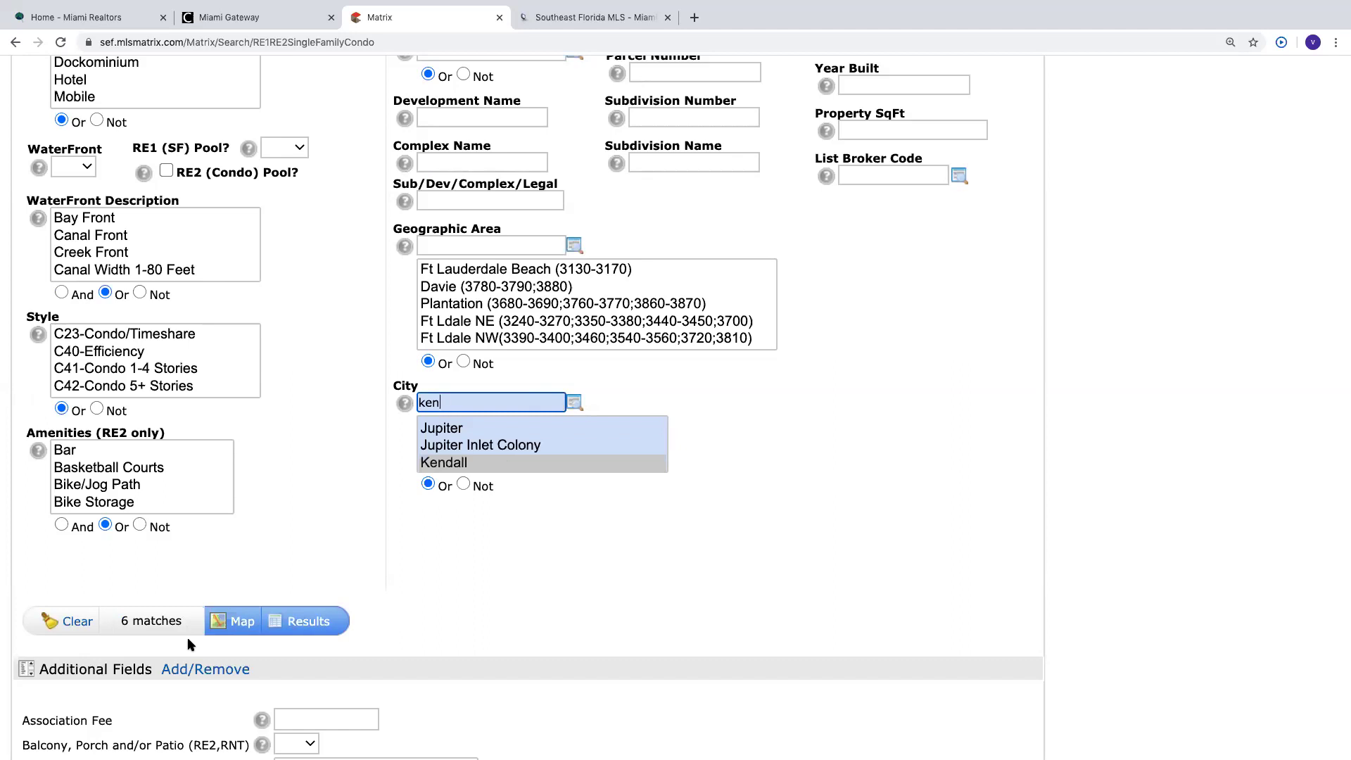
{"action": "key", "text": "BackSpace"}
{"action": "key", "text": "BackSpace"}
{"action": "key", "text": "BackSpace"}
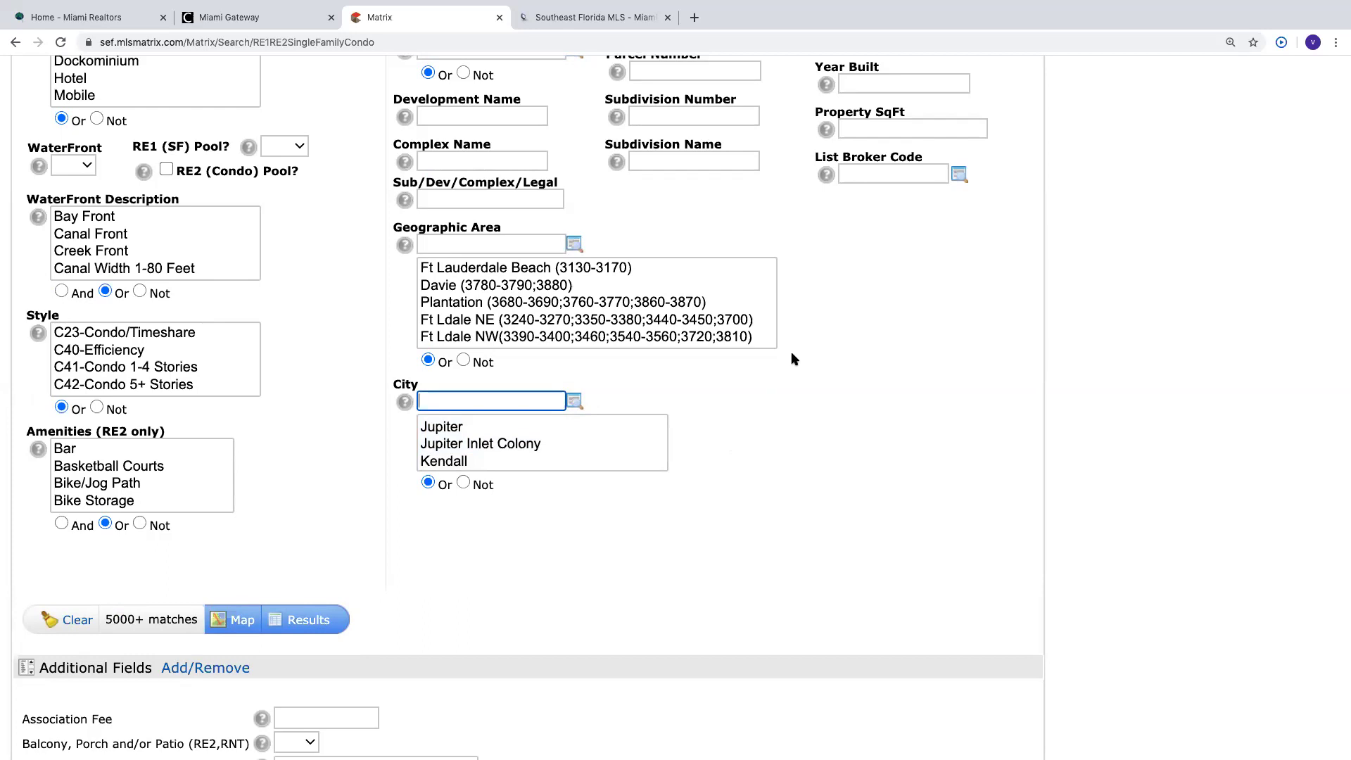
{"action": "scroll", "coordinate": [793, 356], "scroll_direction": "up", "scroll_amount": 3}
{"action": "scroll", "coordinate": [793, 359], "scroll_direction": "up", "scroll_amount": 5}
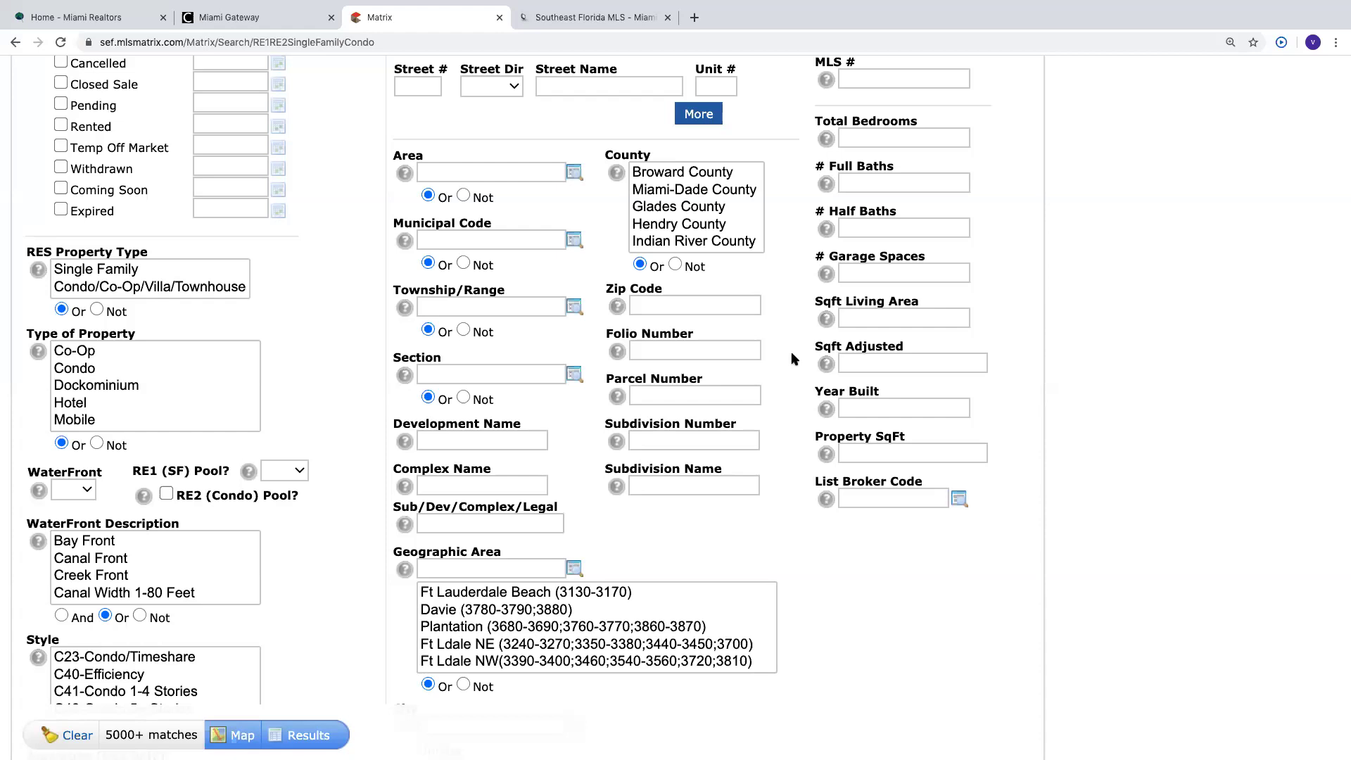
Display the 5000+ matching listings on the satellite map of Miami.
{"action": "scroll", "coordinate": [792, 359], "scroll_direction": "up", "scroll_amount": 5}
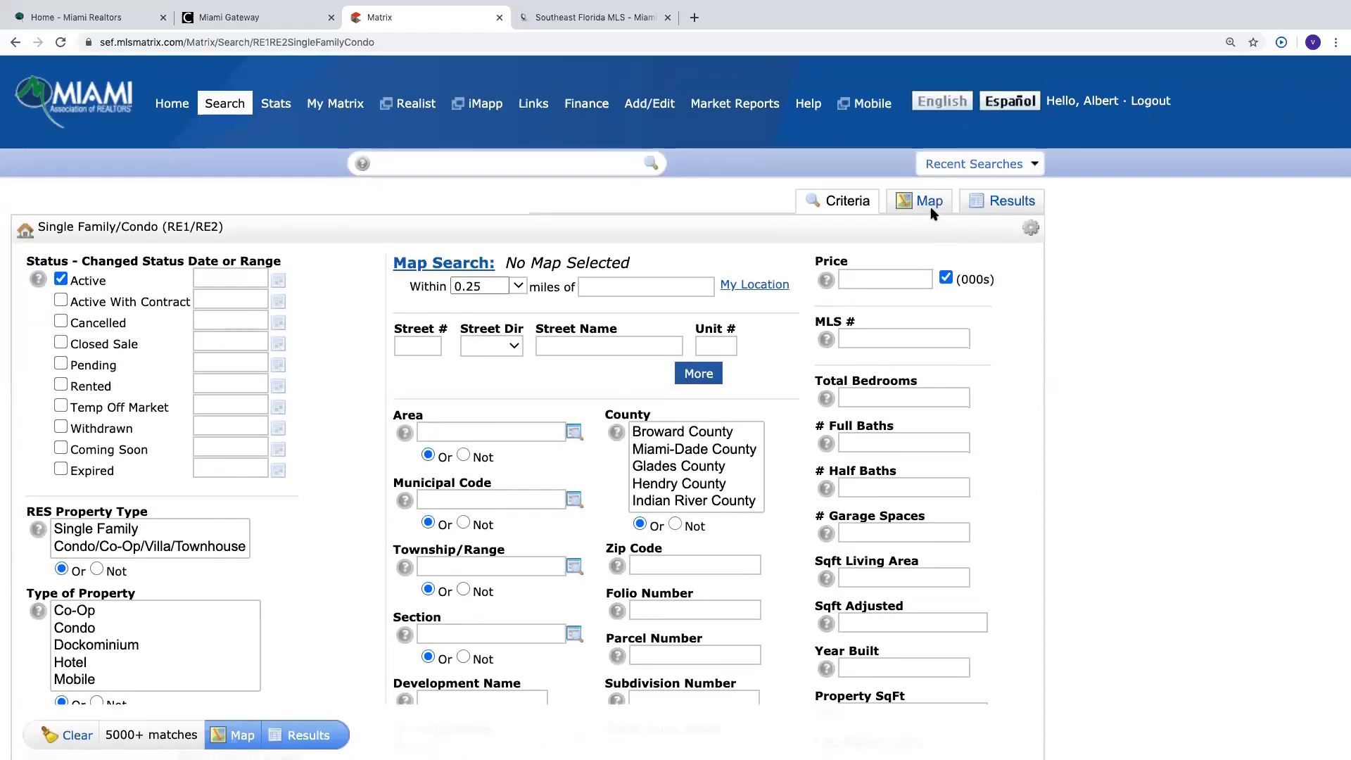
{"action": "left_click", "coordinate": [930, 202]}
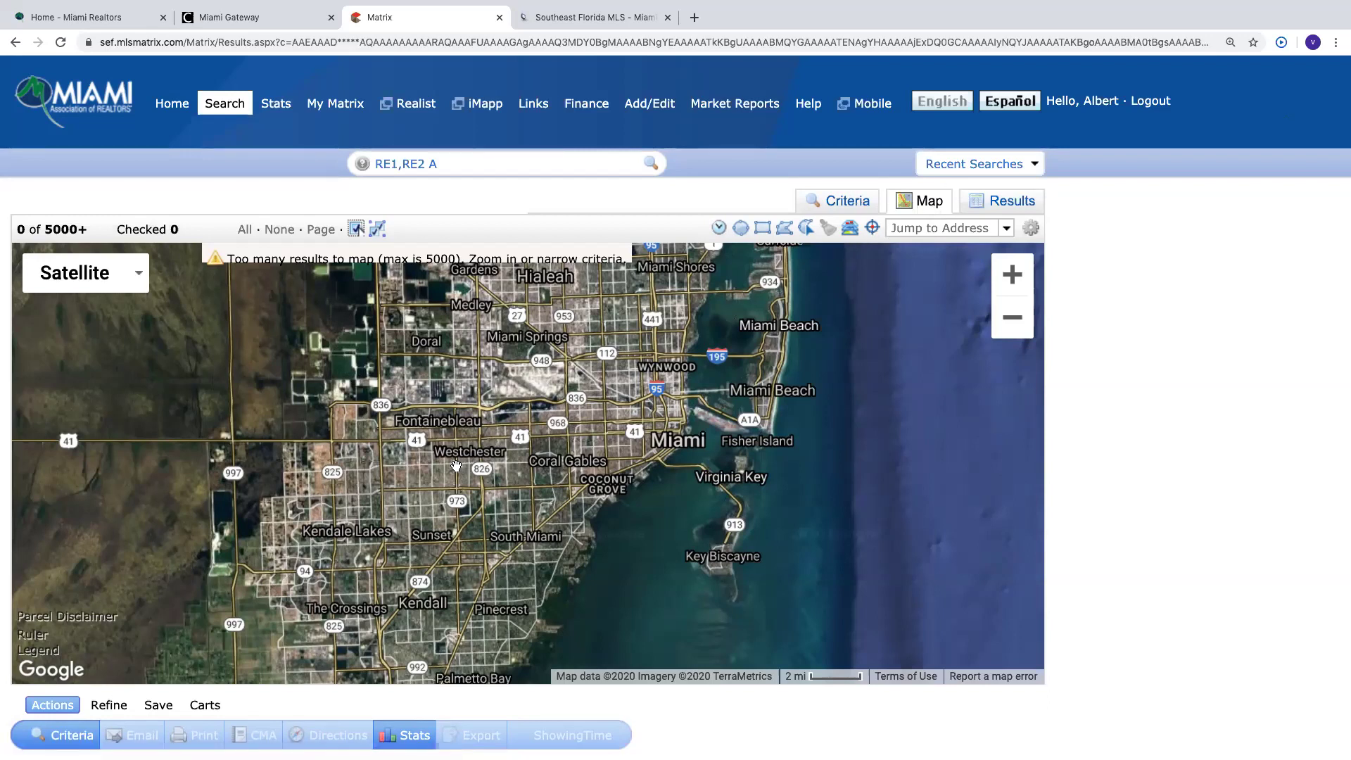
Zoom and pan the satellite map from Town Park Estates toward Kendall West.
{"action": "scroll", "coordinate": [456, 465], "scroll_direction": "up", "scroll_amount": 3}
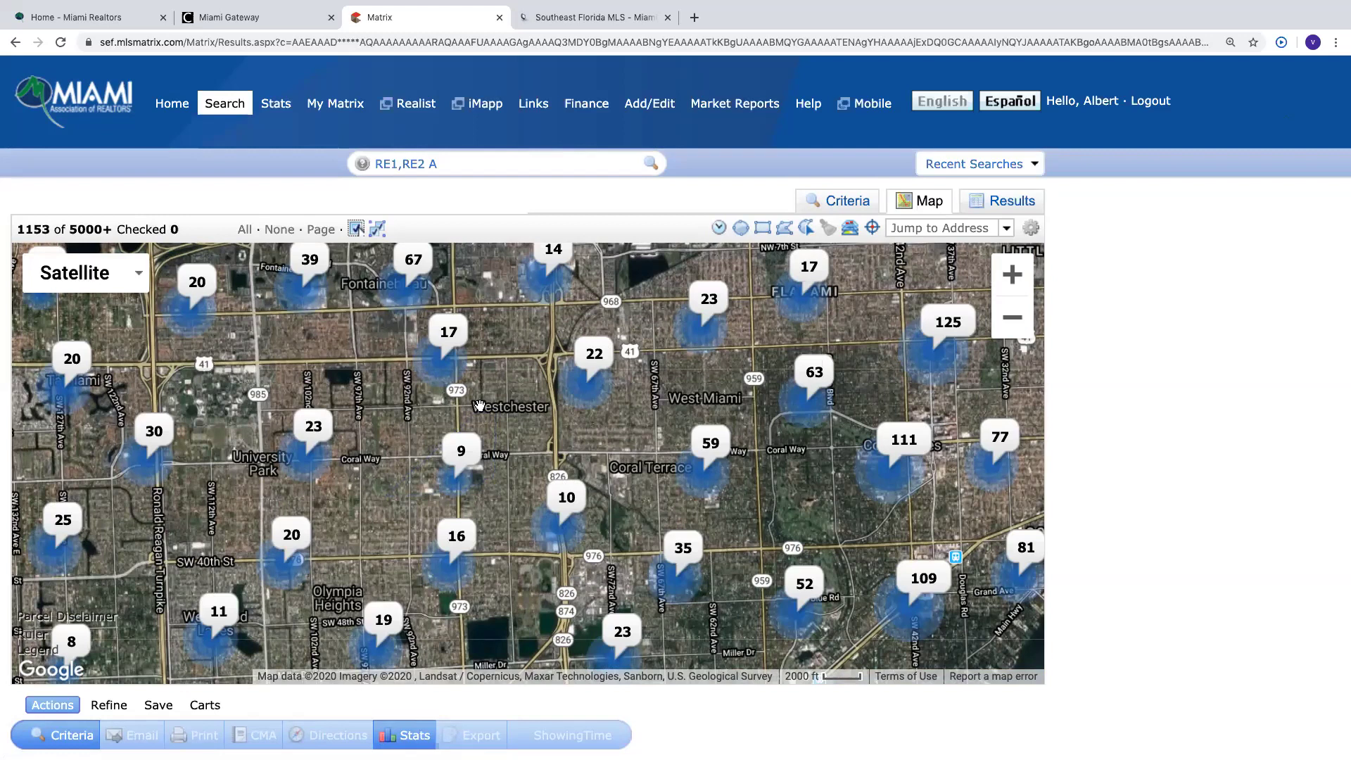
{"action": "scroll", "coordinate": [479, 406], "scroll_direction": "up", "scroll_amount": 4}
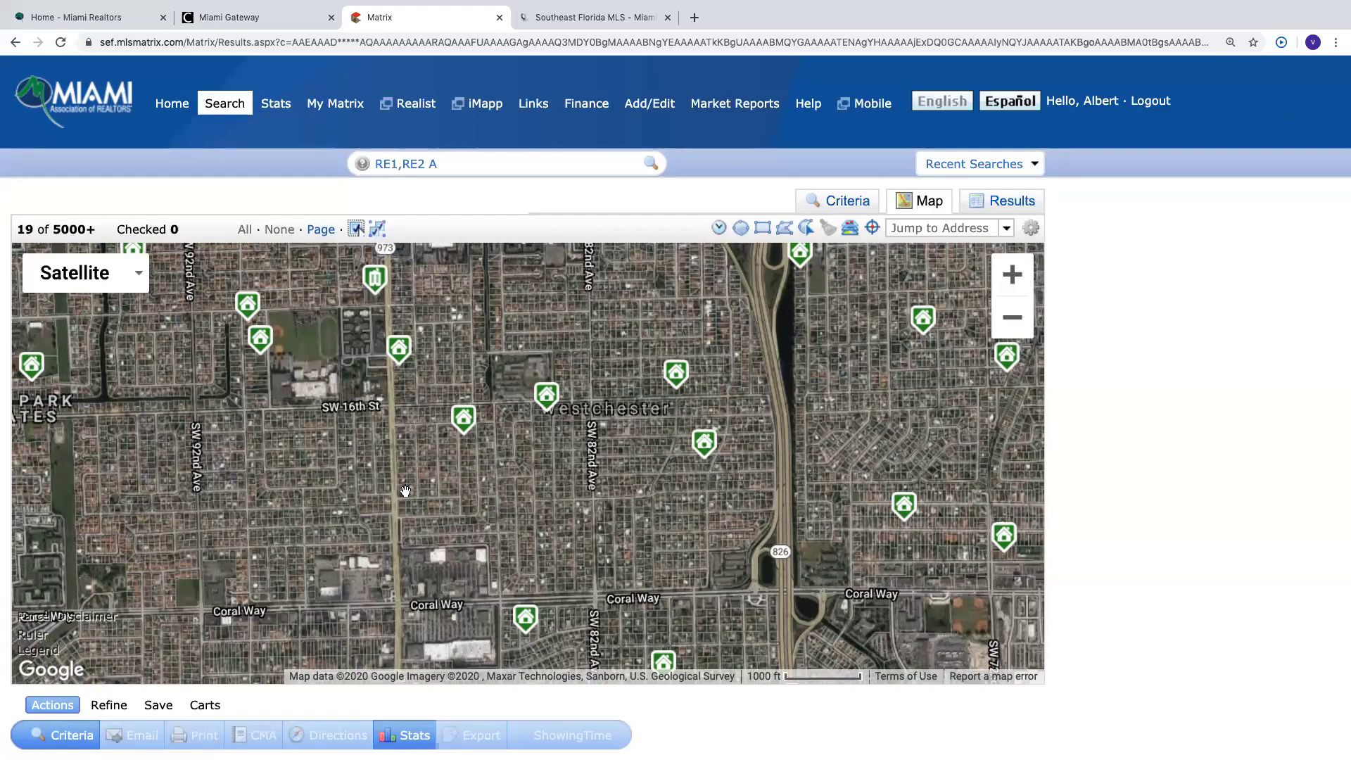
{"action": "scroll", "coordinate": [405, 490], "scroll_direction": "down", "scroll_amount": 1}
{"action": "left_click_drag", "start_coordinate": [247, 478], "coordinate": [602, 479]}
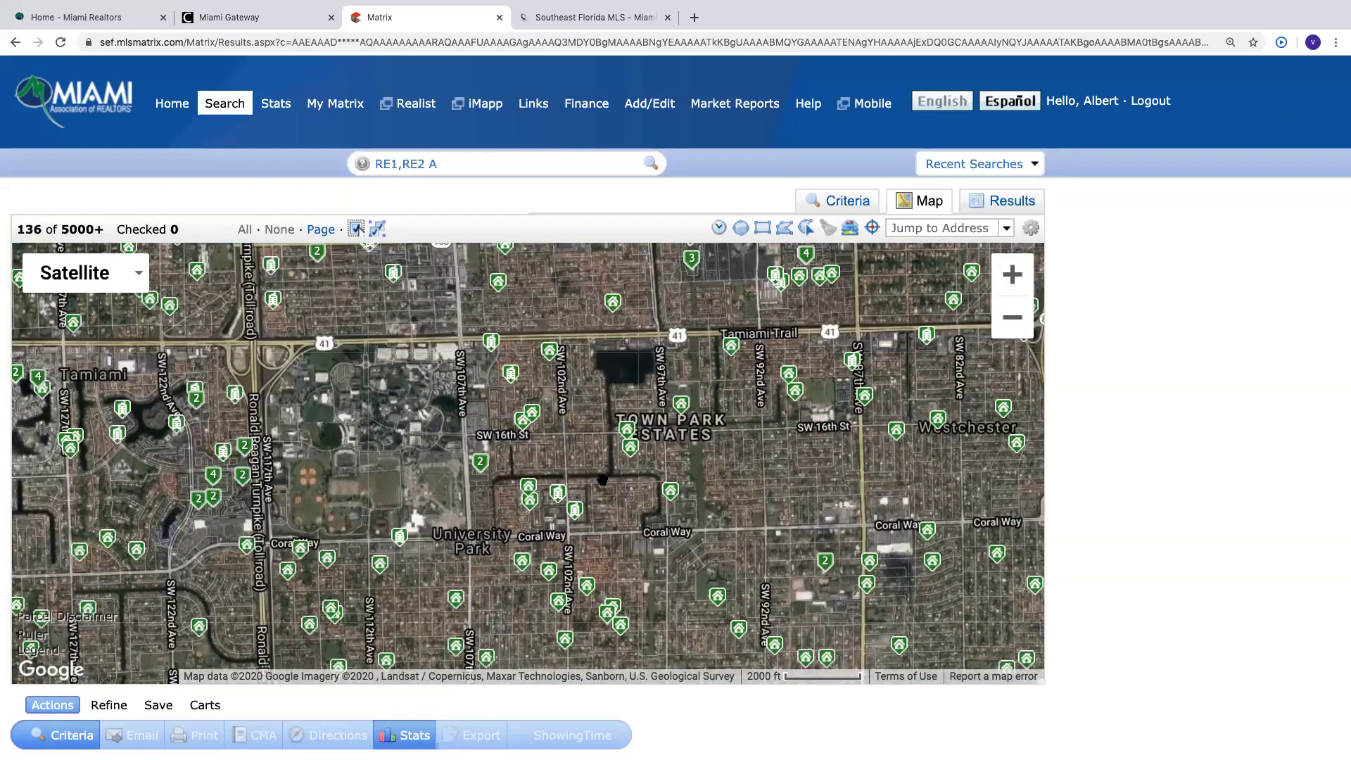
{"action": "scroll", "coordinate": [602, 479], "scroll_direction": "up", "scroll_amount": 1}
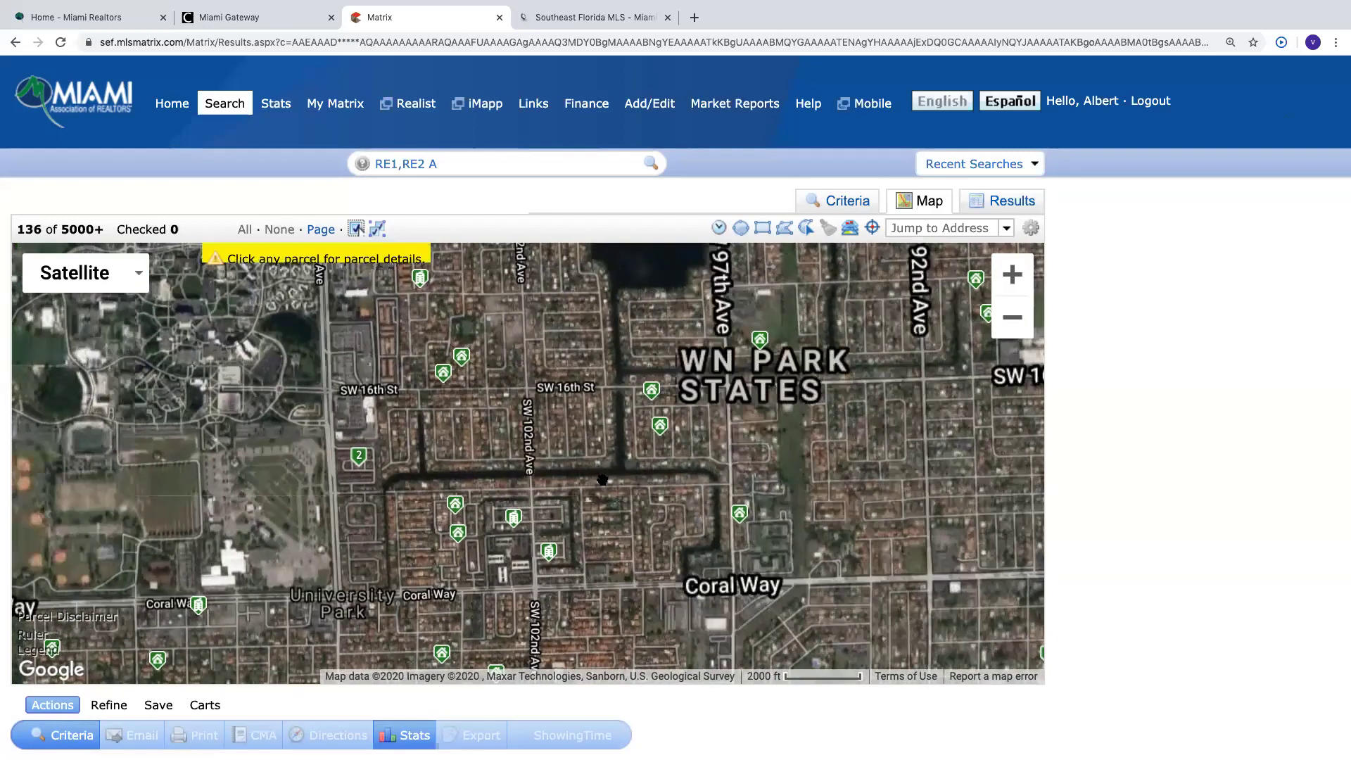
{"action": "scroll", "coordinate": [602, 479], "scroll_direction": "down", "scroll_amount": 2}
{"action": "left_click_drag", "start_coordinate": [531, 515], "coordinate": [622, 401]}
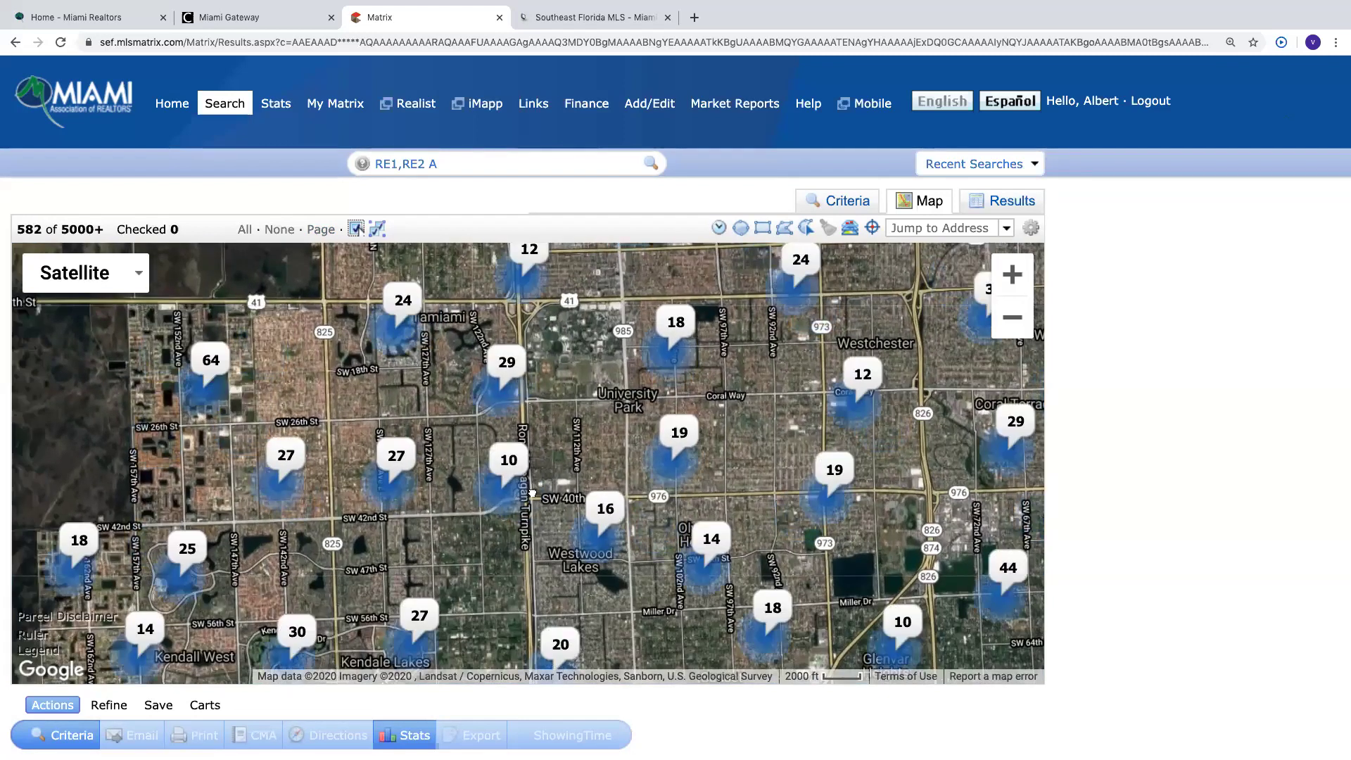
{"action": "left_click_drag", "start_coordinate": [503, 387], "coordinate": [465, 269]}
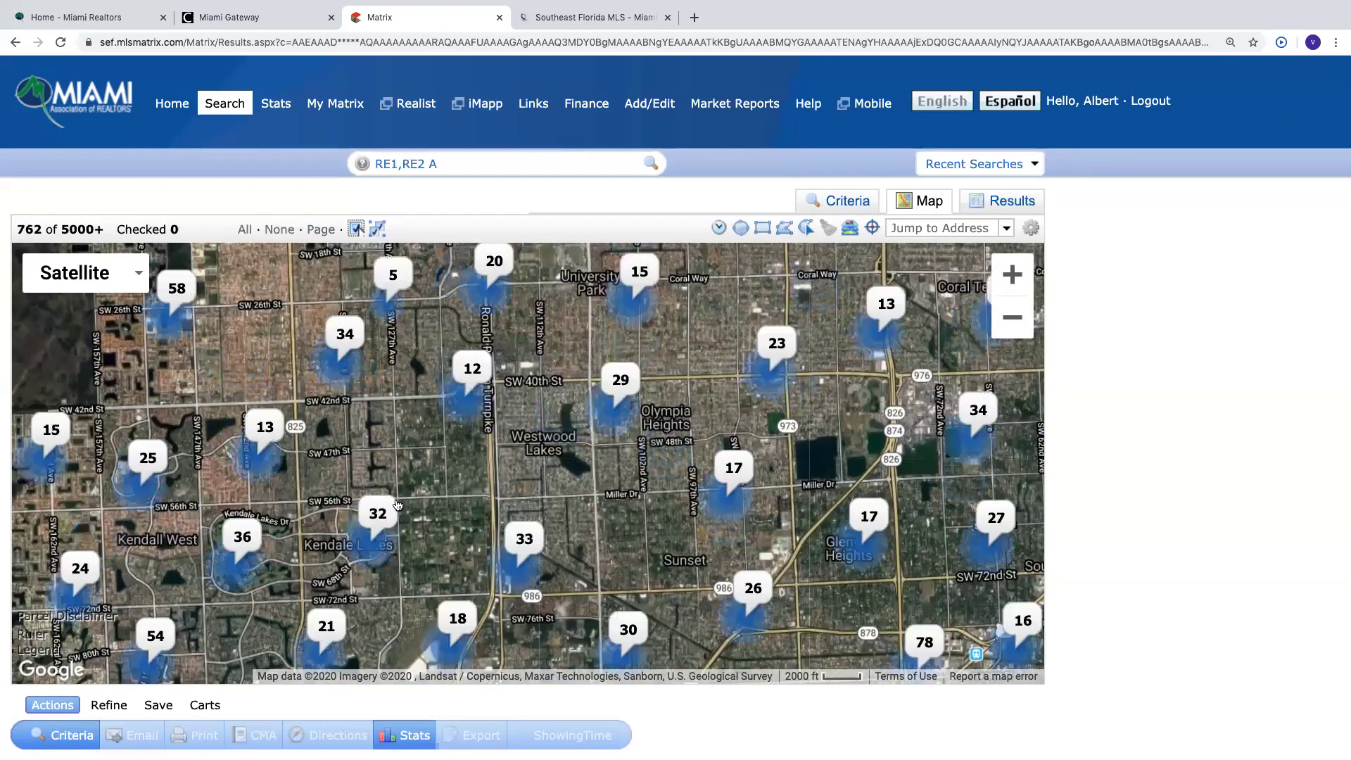
{"action": "scroll", "coordinate": [392, 501], "scroll_direction": "down", "scroll_amount": 1}
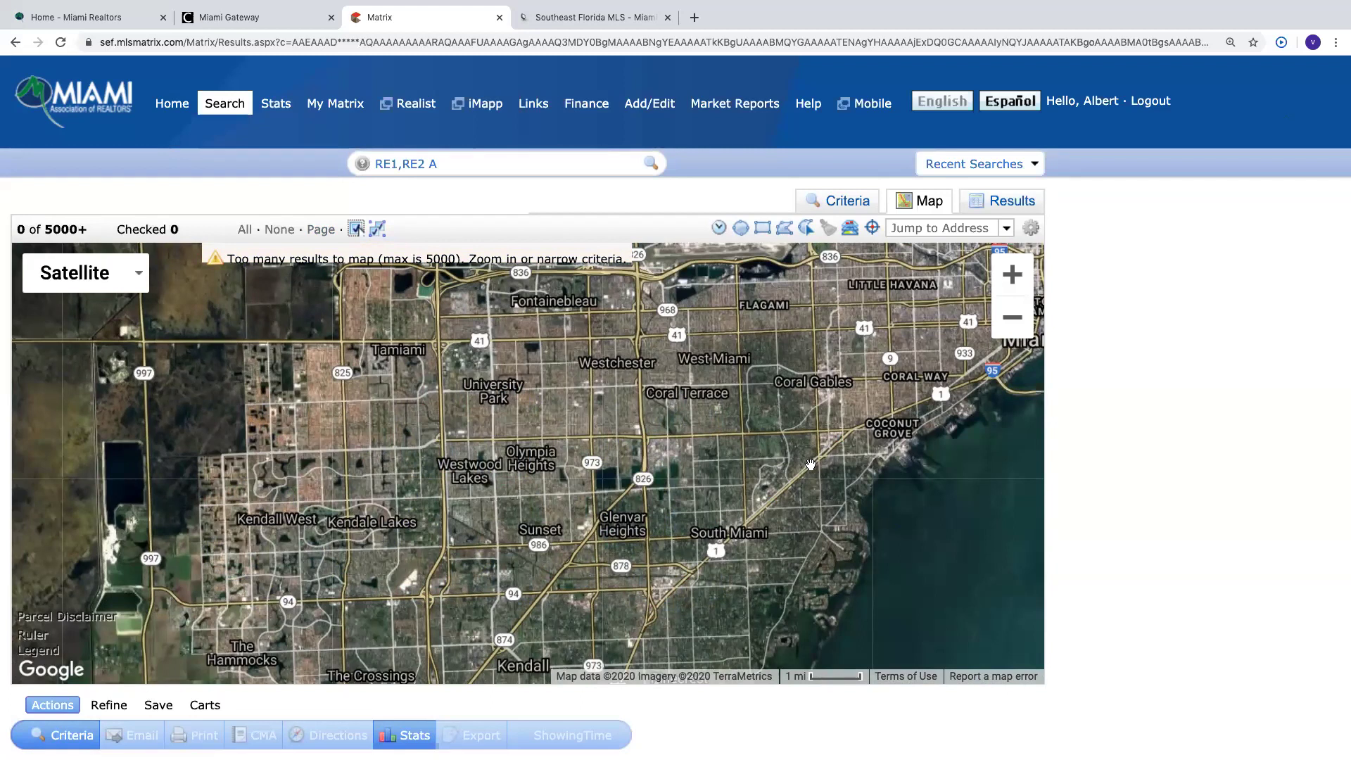
{"action": "scroll", "coordinate": [811, 465], "scroll_direction": "down", "scroll_amount": 2}
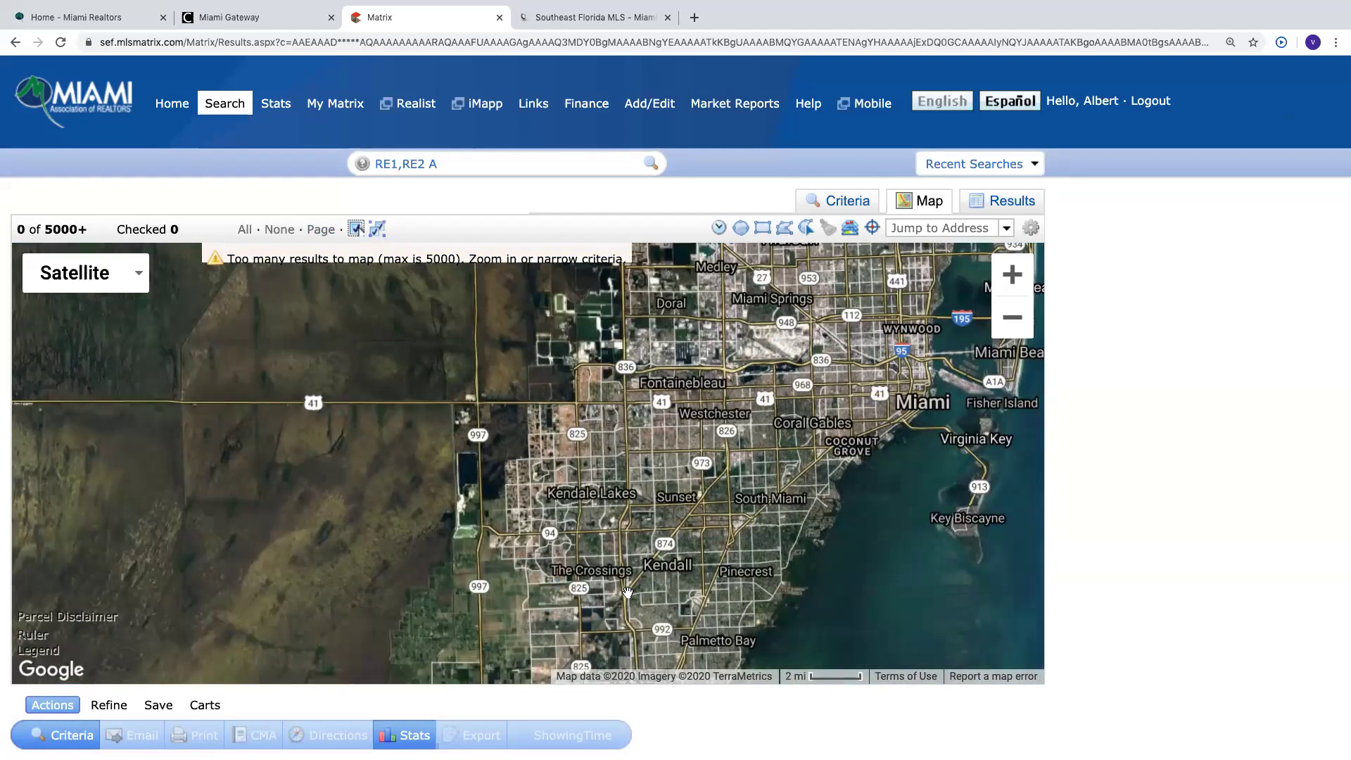
Draw a search rectangle over Kendale Lakes and Kendall, leaving 630 mapped listings.
{"action": "left_click", "coordinate": [763, 230]}
{"action": "mouse_move", "coordinate": [481, 461]}
{"action": "left_mouse_down"}
{"action": "mouse_move", "coordinate": [637, 575]}
{"action": "mouse_move", "coordinate": [704, 578]}
{"action": "left_mouse_up"}
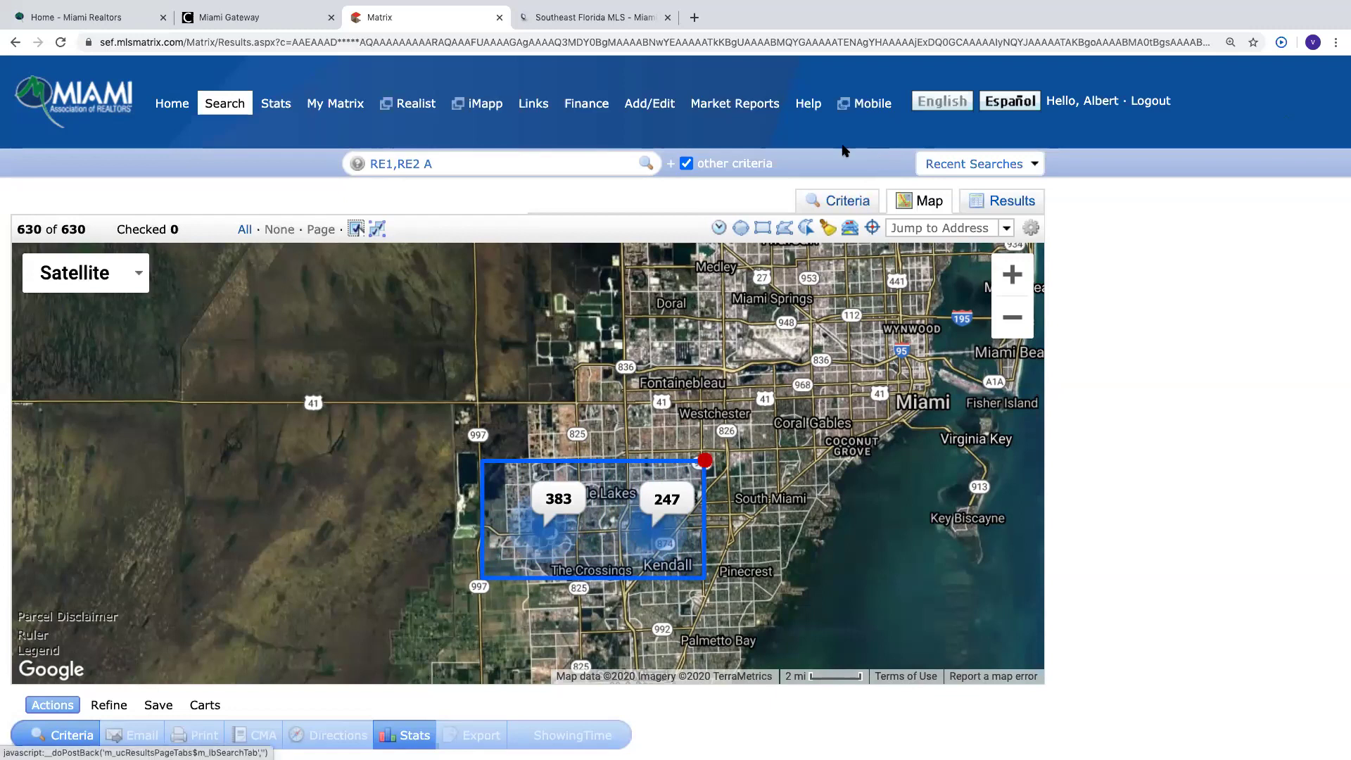
Enter Price 280-, Total Bedrooms 2+ and # Full Baths 2+, narrowing to 199 matches.
{"action": "left_click", "coordinate": [844, 204]}
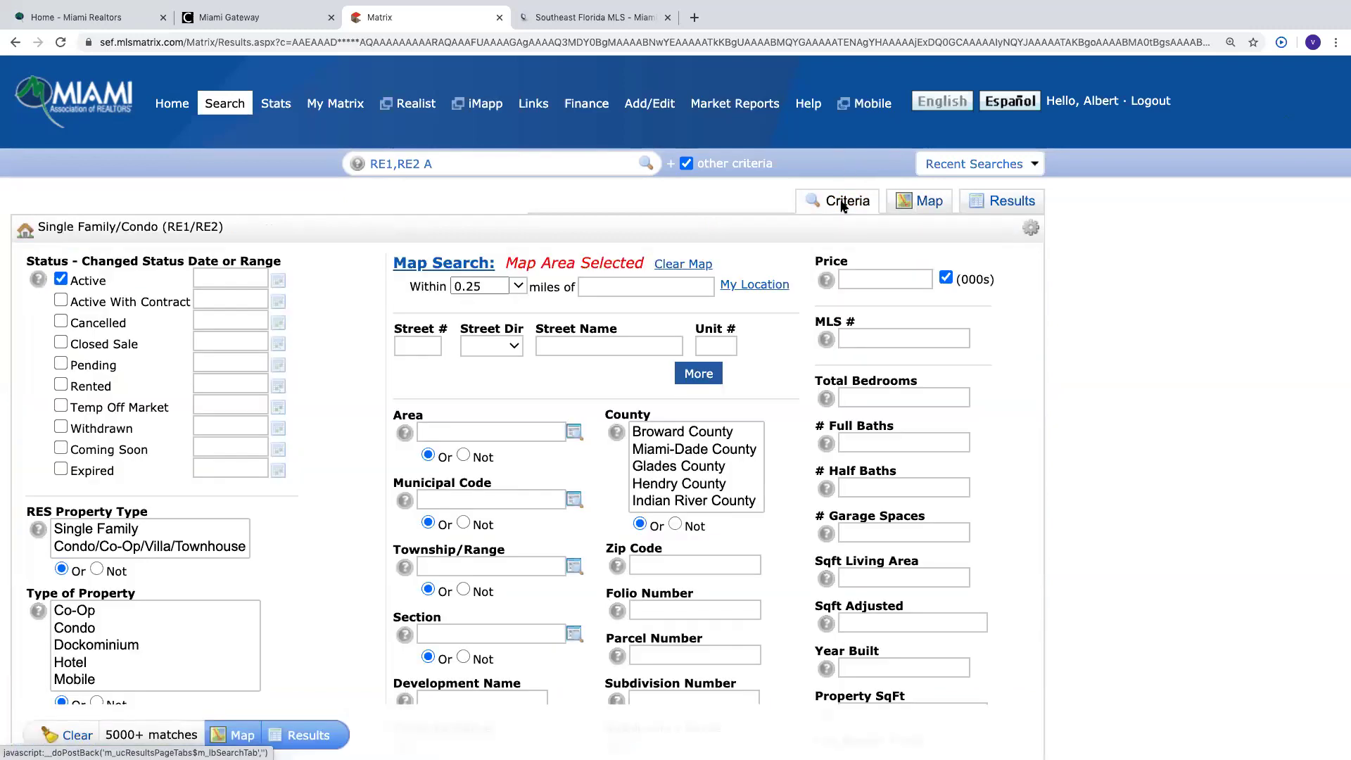
{"action": "left_click", "coordinate": [903, 280]}
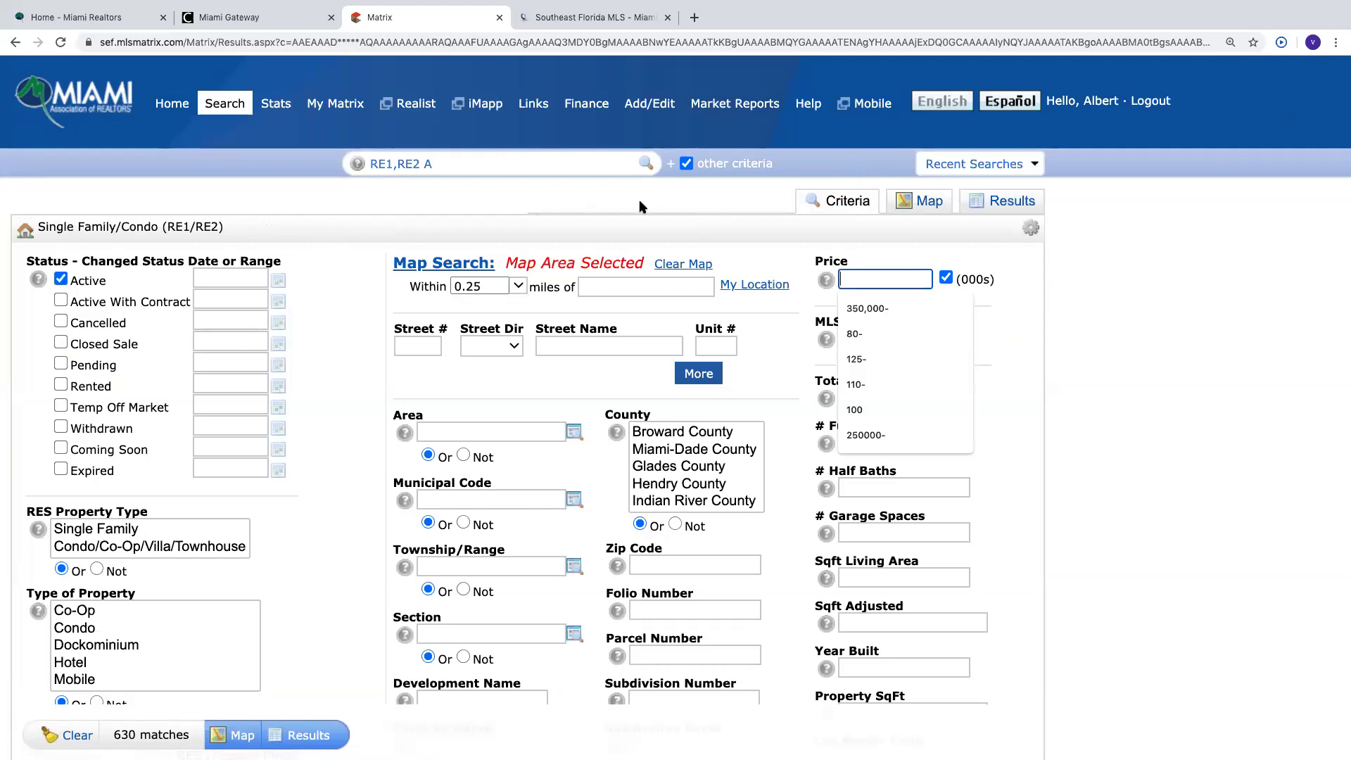
{"action": "type", "text": "280-"}
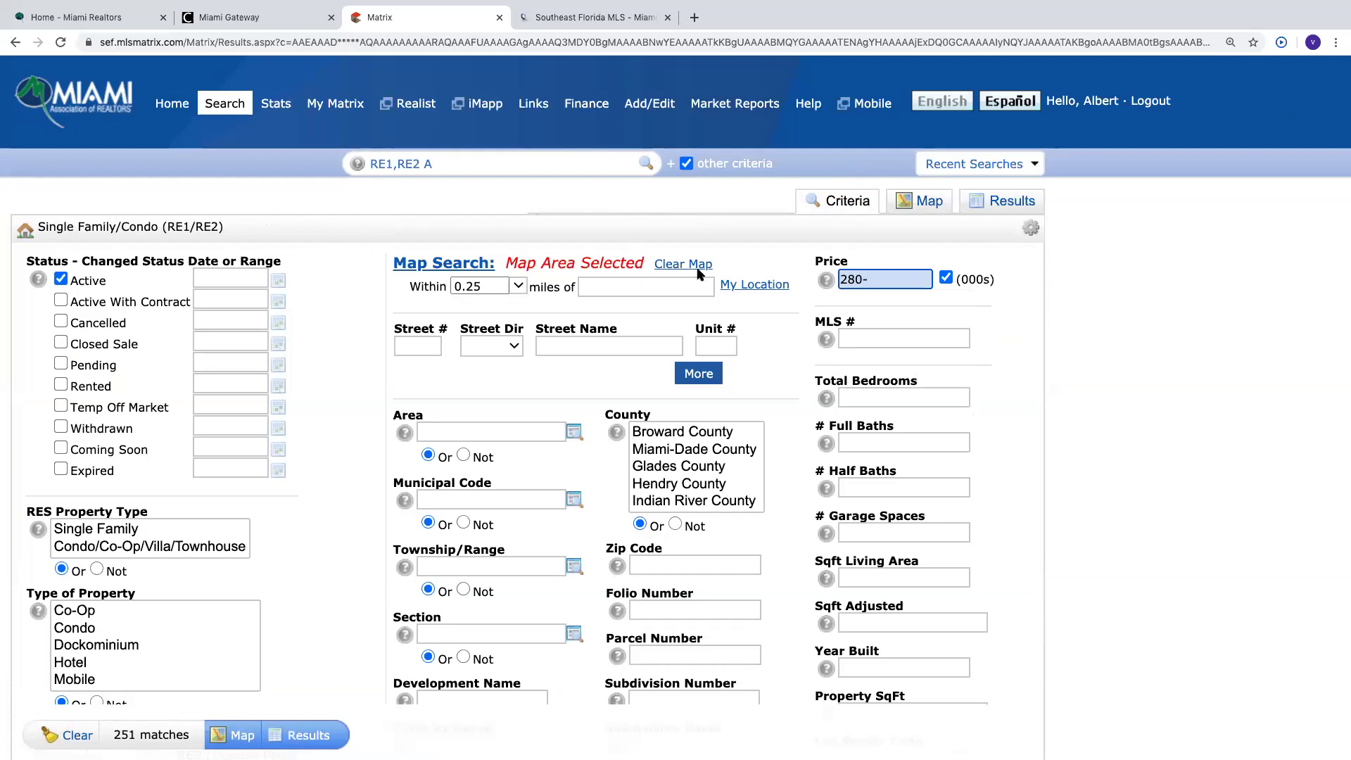
{"action": "left_click", "coordinate": [865, 398]}
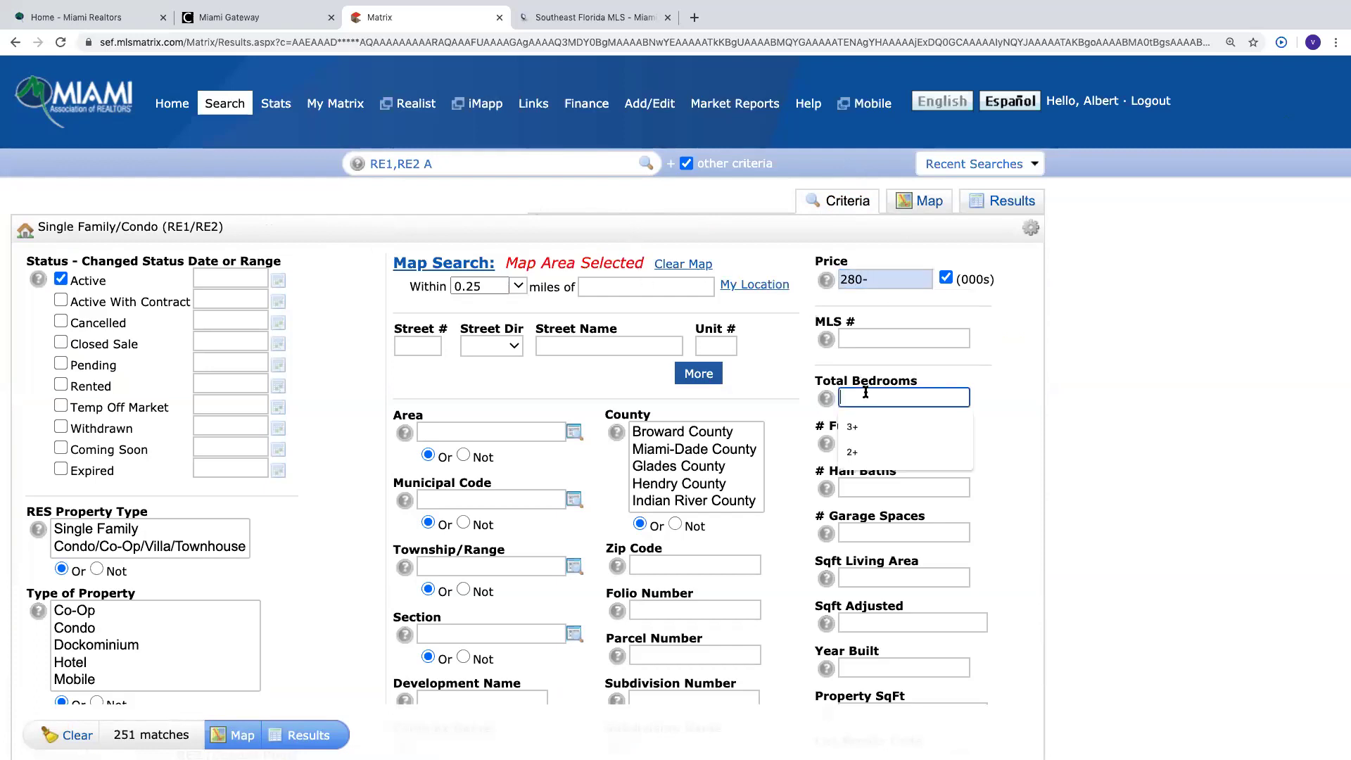
{"action": "type", "text": "2"}
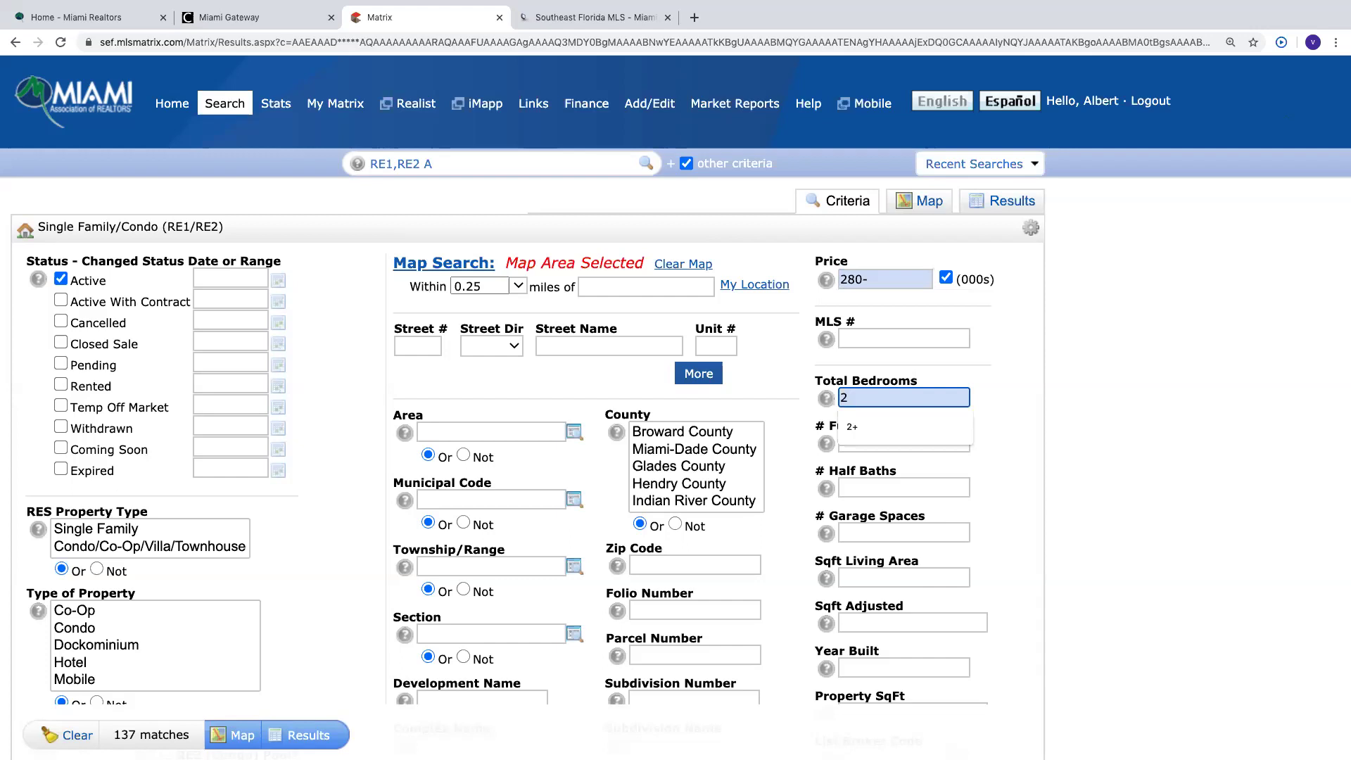
{"action": "type", "text": "+"}
{"action": "key", "text": "Tab"}
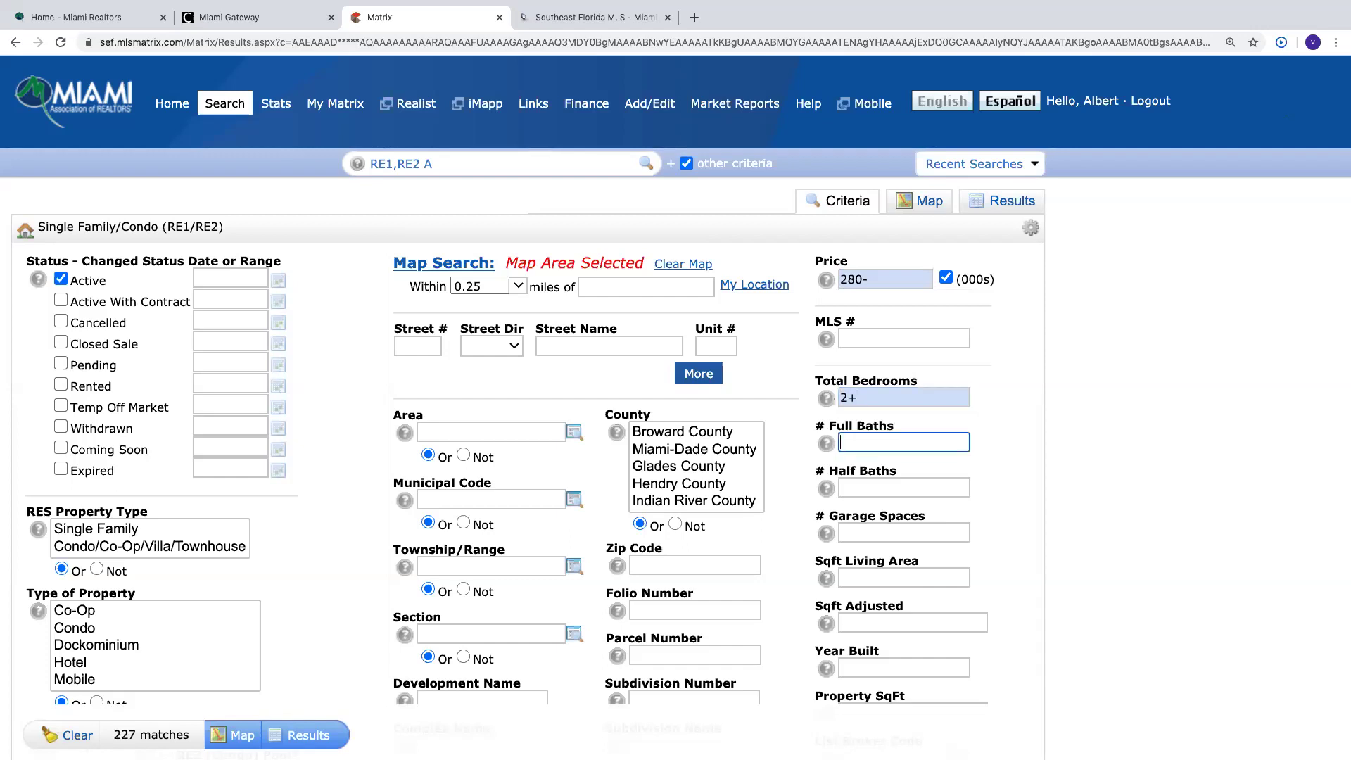
{"action": "type", "text": "2+"}
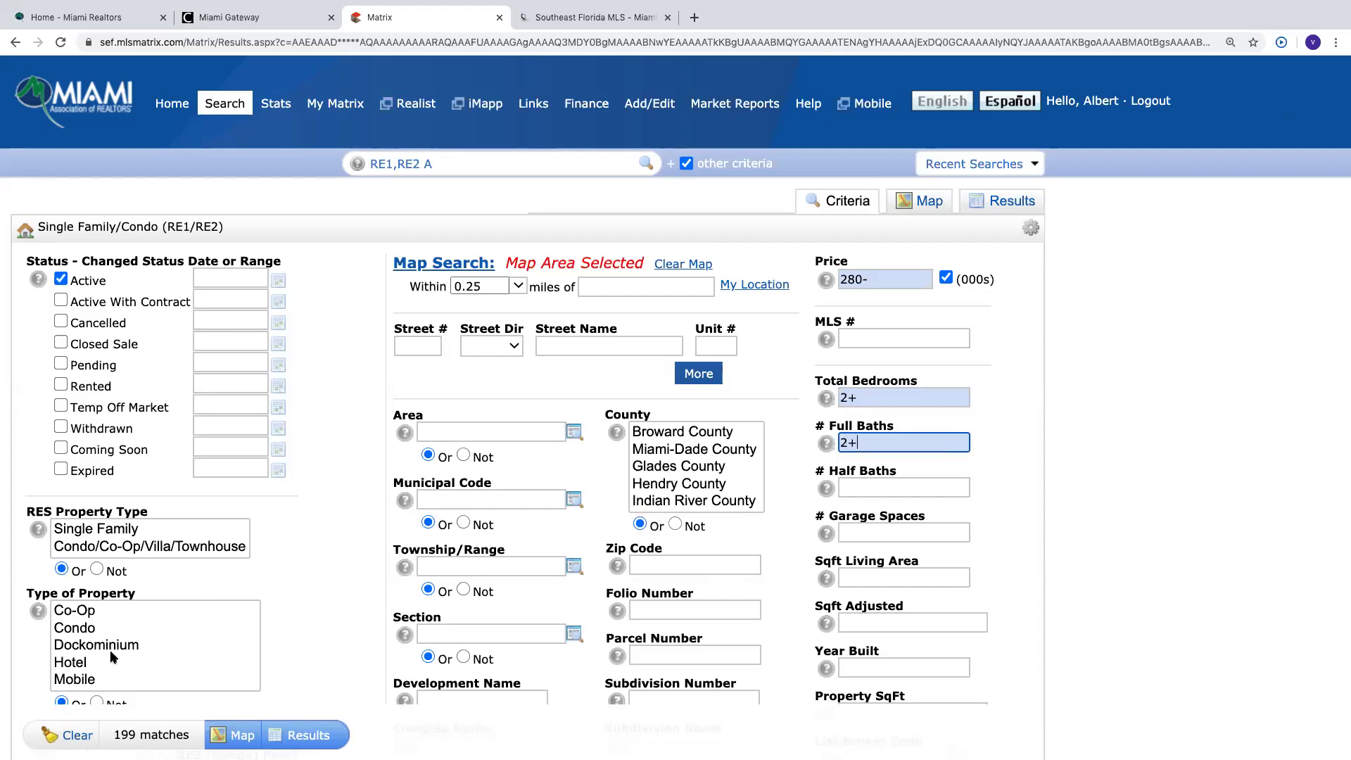
{"action": "scroll", "coordinate": [114, 657], "scroll_direction": "down", "scroll_amount": 1}
{"action": "scroll", "coordinate": [112, 658], "scroll_direction": "down", "scroll_amount": 2}
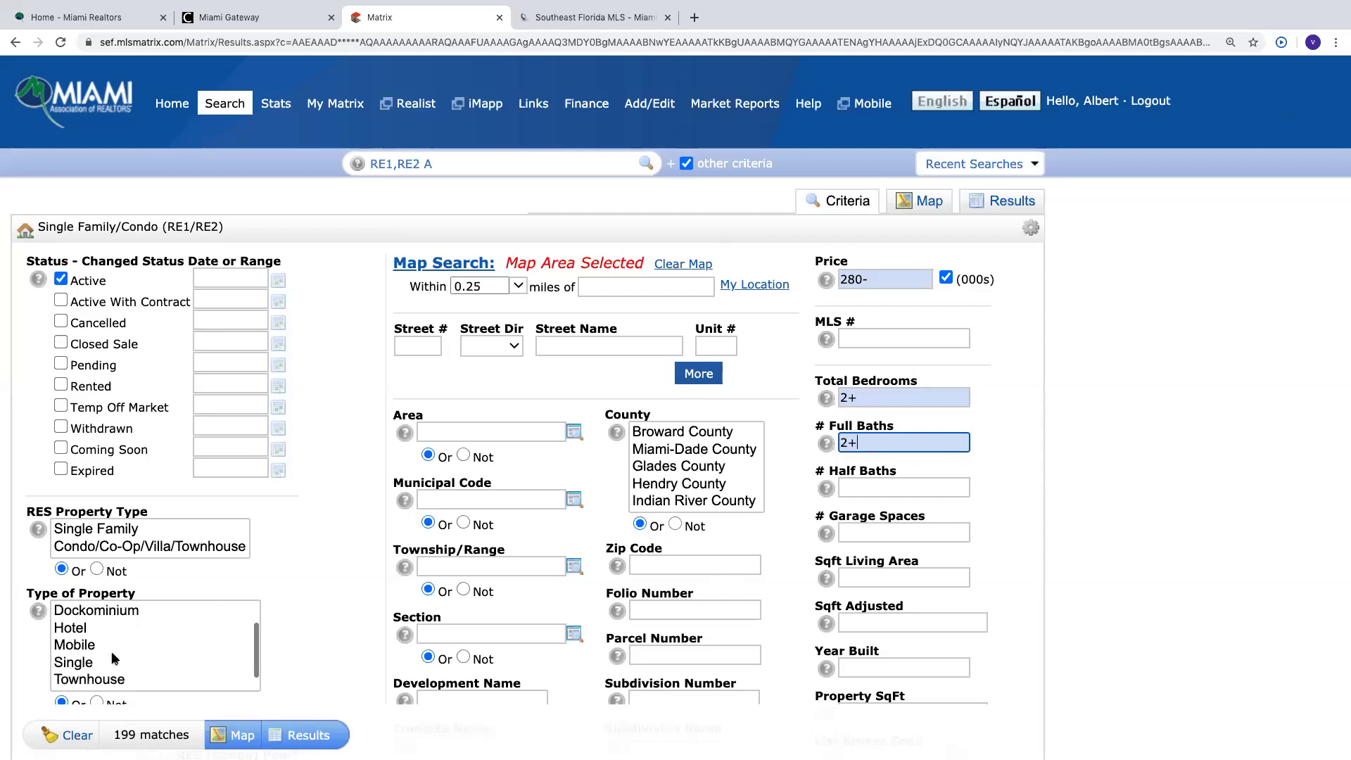
Limit Type of Property to Single, Townhouse and Villa, then map the 47 matching listings.
{"action": "left_click", "coordinate": [73, 662]}
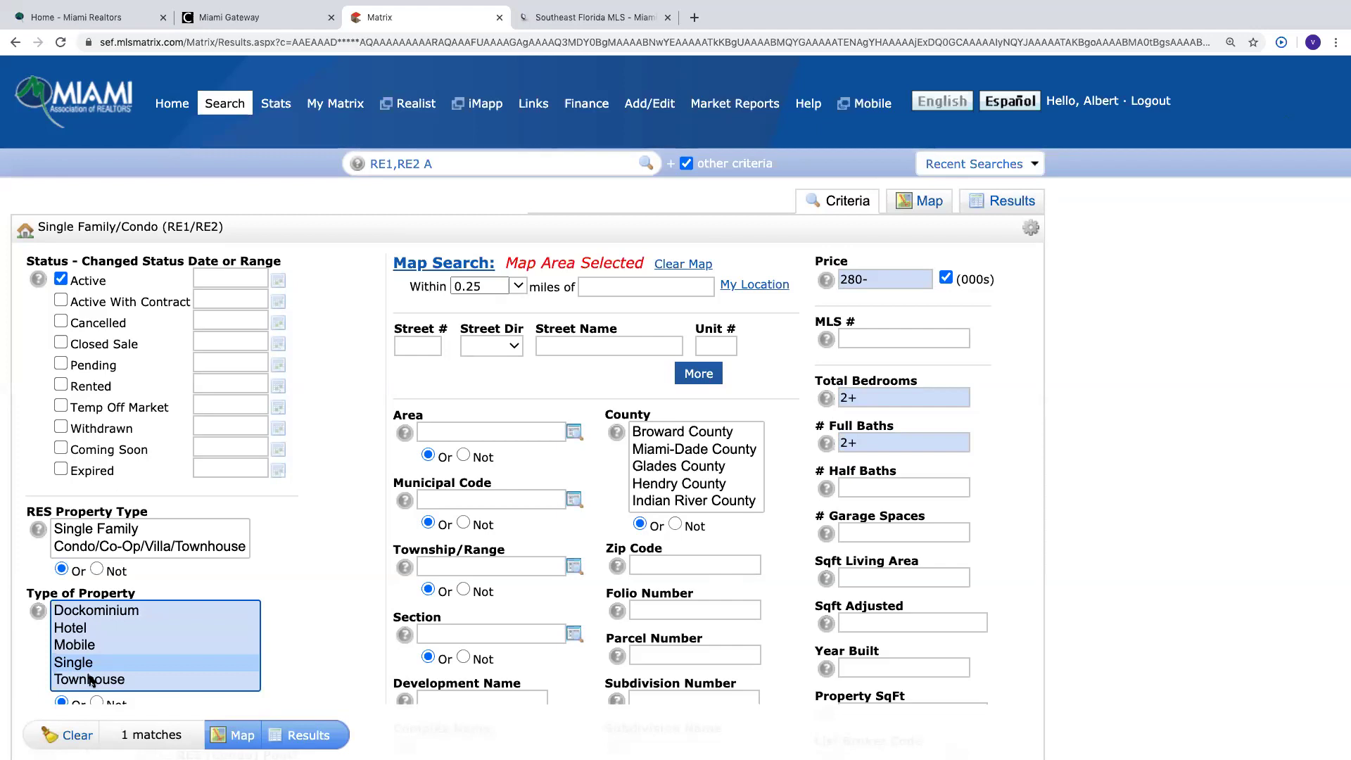
{"action": "scroll", "coordinate": [90, 688], "scroll_direction": "down", "scroll_amount": 1}
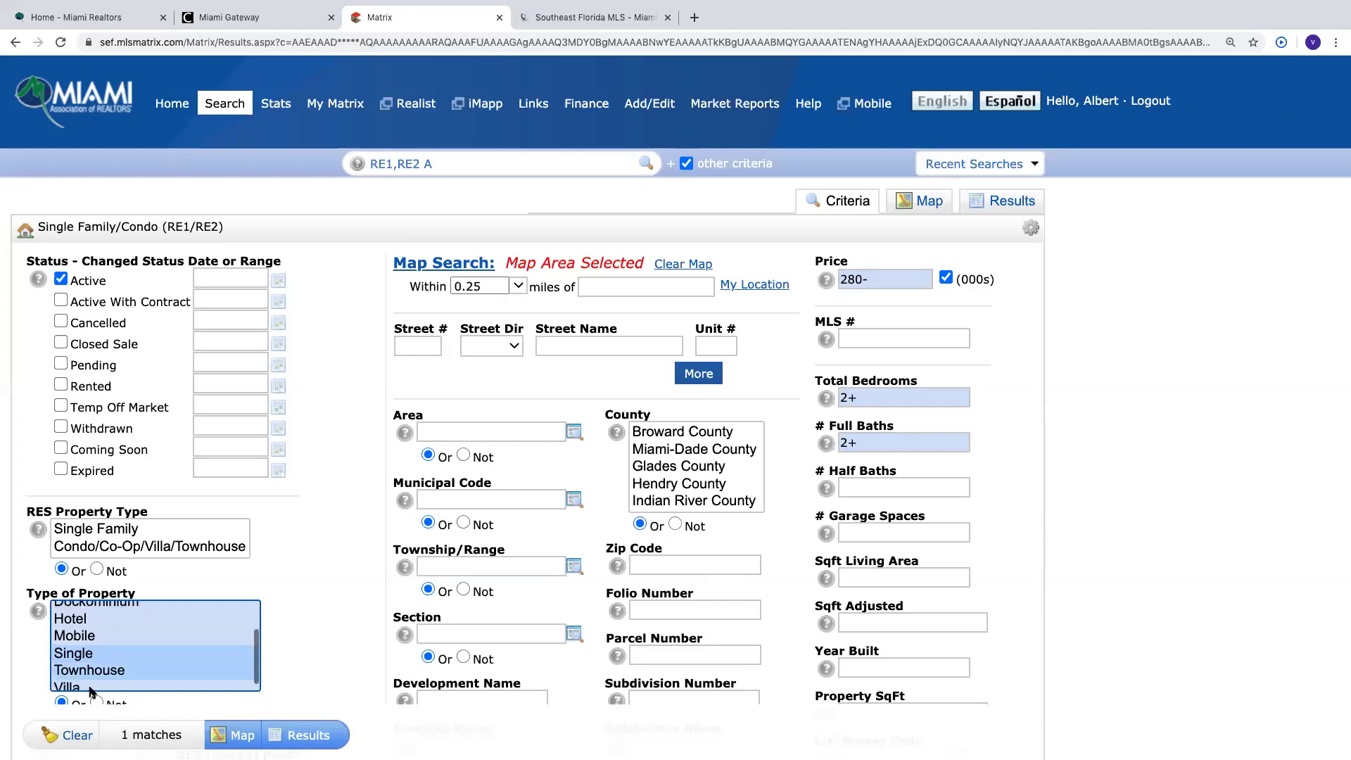
{"action": "left_click", "coordinate": [90, 686], "text": "super"}
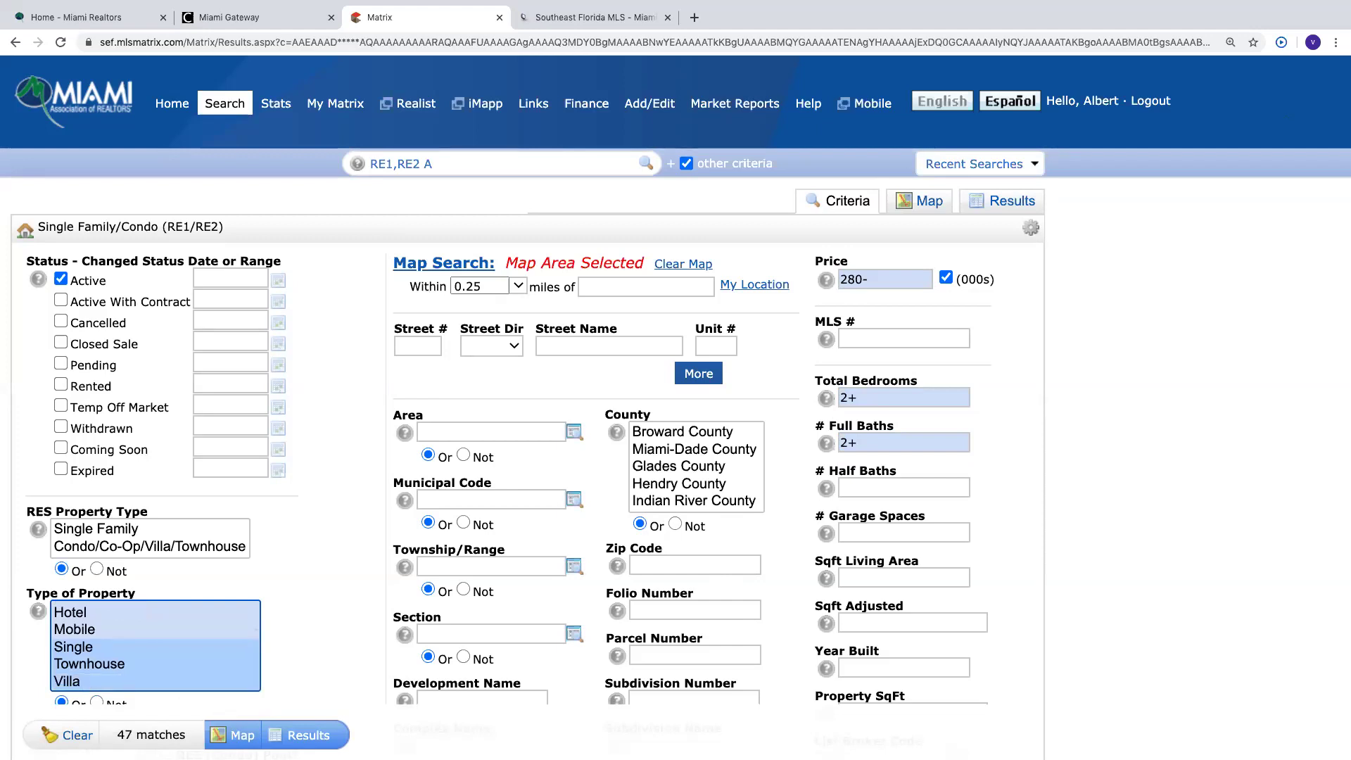
{"action": "left_click", "coordinate": [234, 734]}
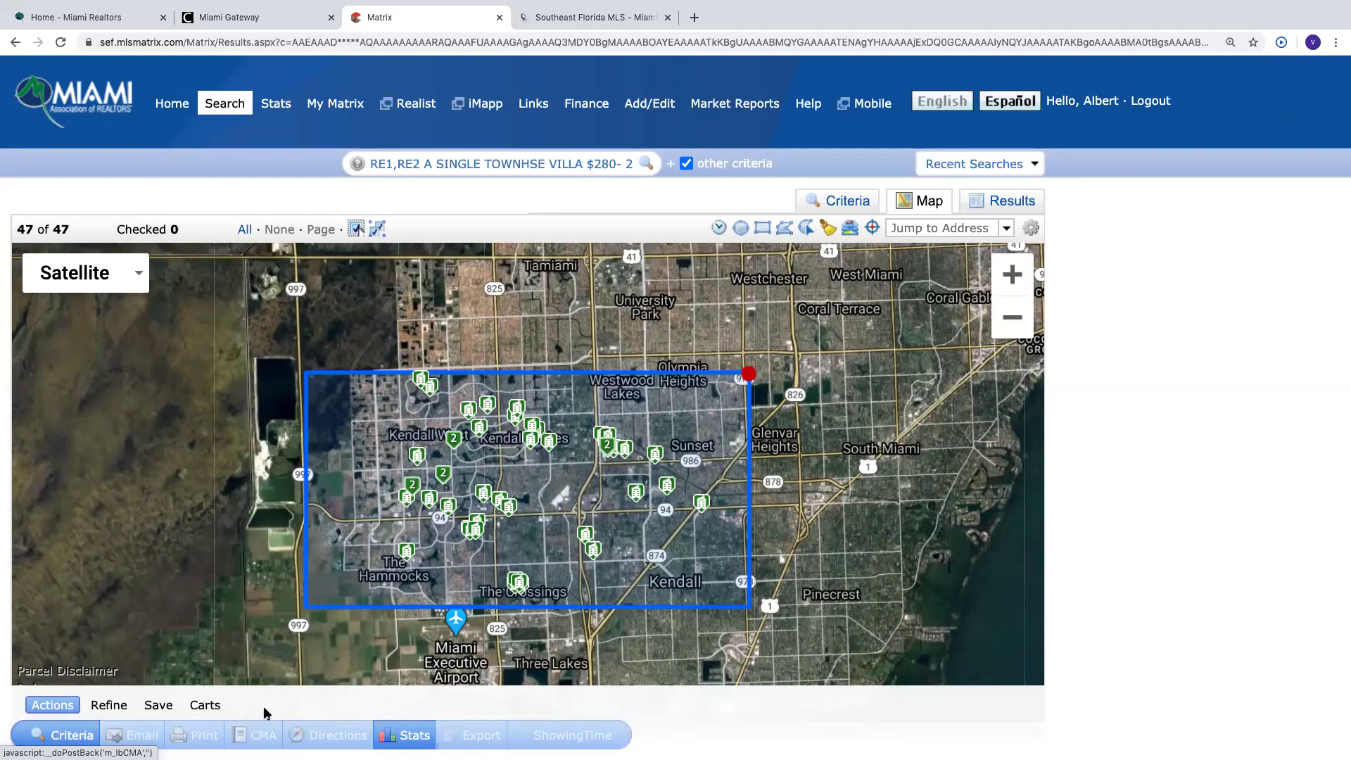
Leave the drawn map area and return to the Single Family/Condo criteria form, down to Additional Fields.
{"action": "left_click", "coordinate": [748, 374]}
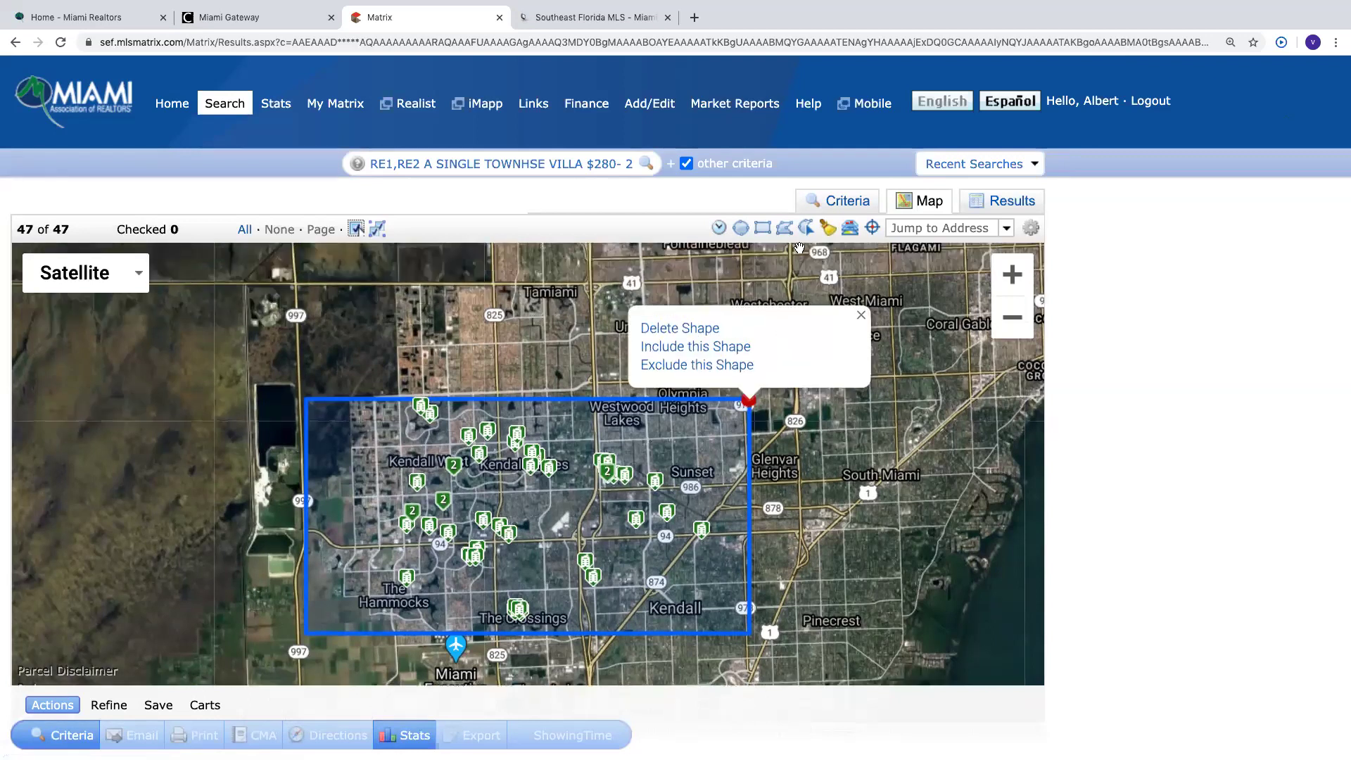
{"action": "left_click", "coordinate": [836, 202]}
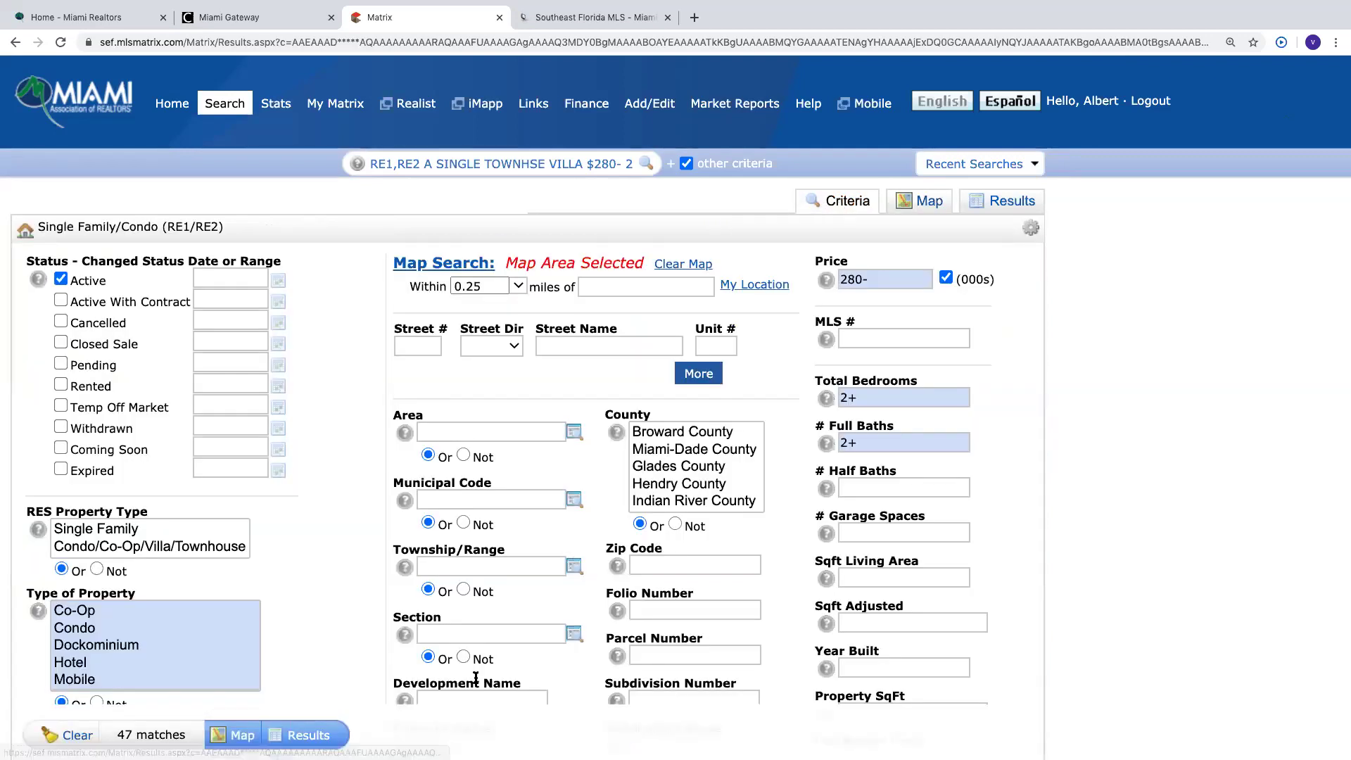
{"action": "scroll", "coordinate": [463, 695], "scroll_direction": "down", "scroll_amount": 10}
{"action": "scroll", "coordinate": [463, 694], "scroll_direction": "down", "scroll_amount": 3}
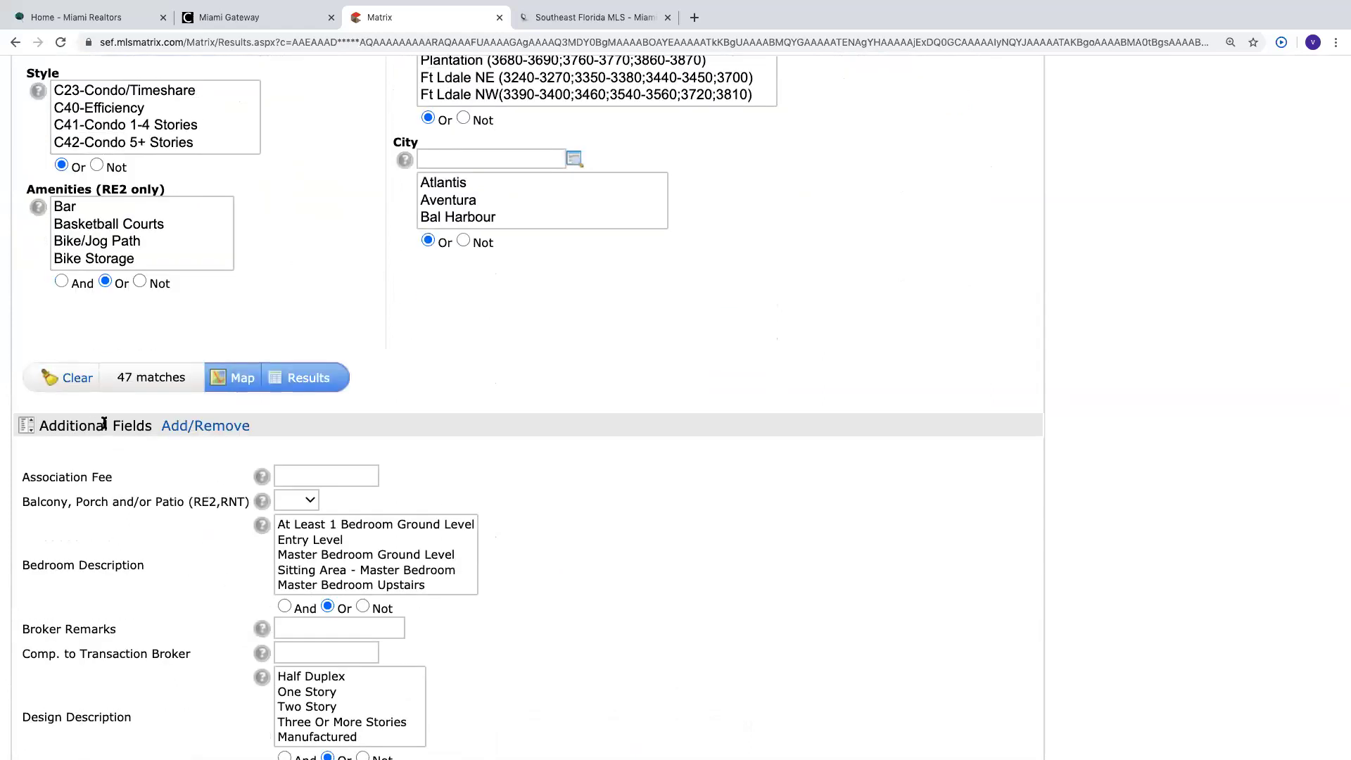
Open Add/Remove for Additional Fields and review the Available and Selected Fields lists.
{"action": "left_click", "coordinate": [205, 429]}
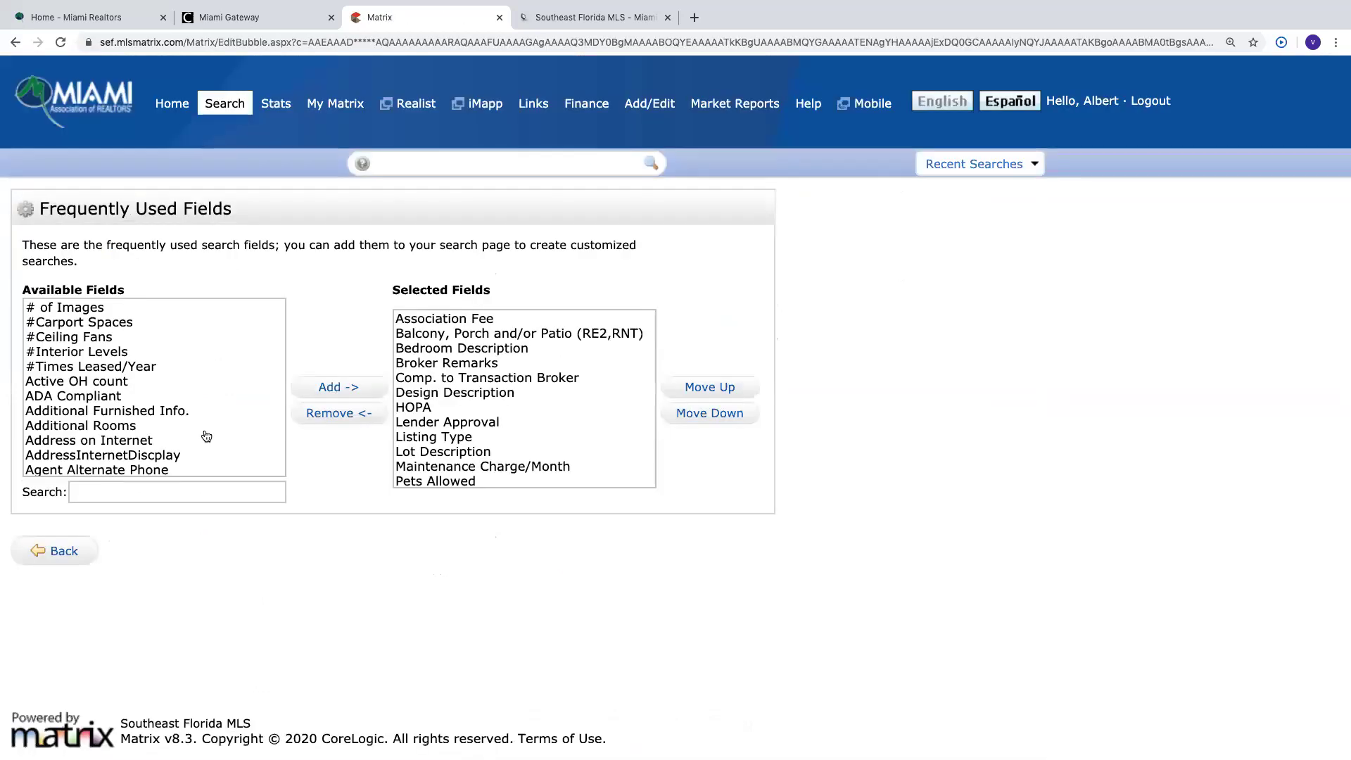
{"action": "scroll", "coordinate": [153, 371], "scroll_direction": "down", "scroll_amount": 8}
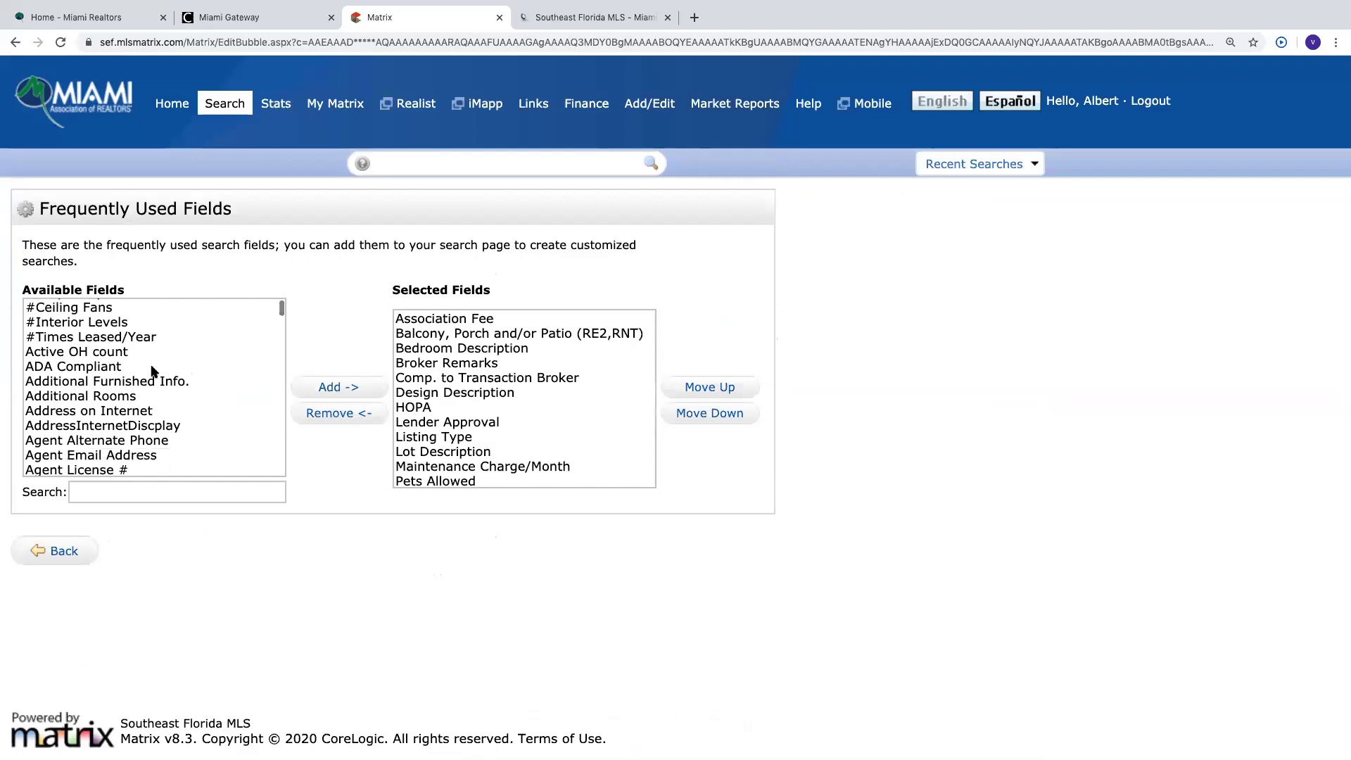
{"action": "scroll", "coordinate": [152, 371], "scroll_direction": "down", "scroll_amount": 1}
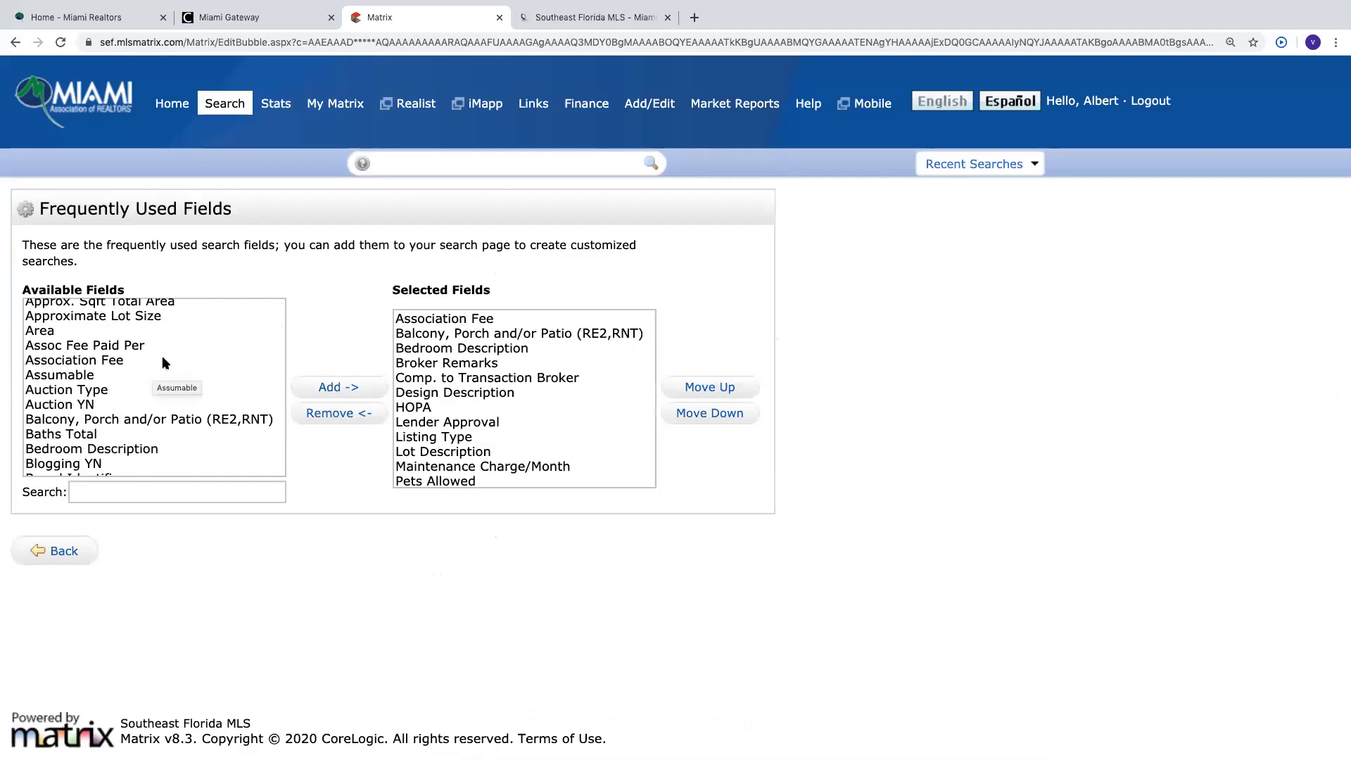
{"action": "scroll", "coordinate": [562, 385], "scroll_direction": "down", "scroll_amount": 2}
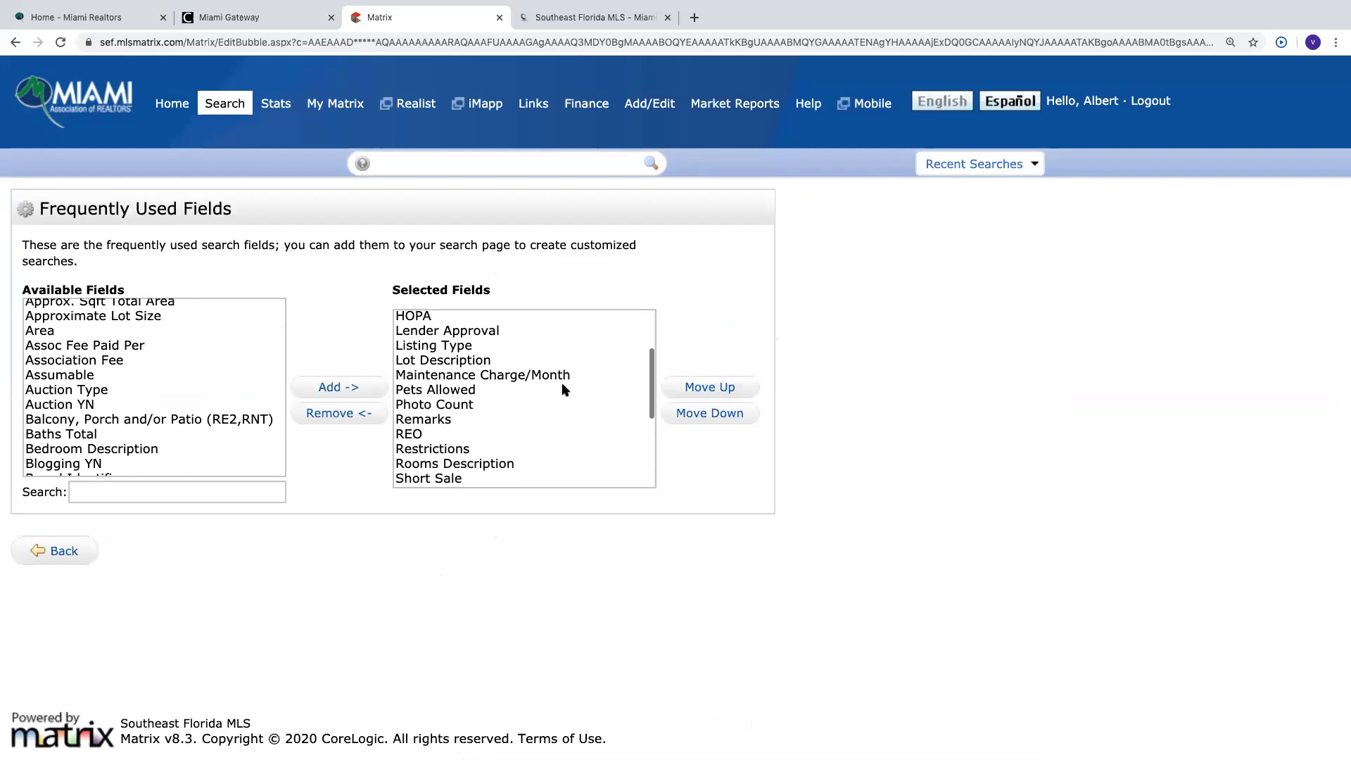
{"action": "scroll", "coordinate": [562, 384], "scroll_direction": "up", "scroll_amount": 1}
{"action": "scroll", "coordinate": [562, 384], "scroll_direction": "down", "scroll_amount": 3}
{"action": "scroll", "coordinate": [562, 382], "scroll_direction": "down", "scroll_amount": 3}
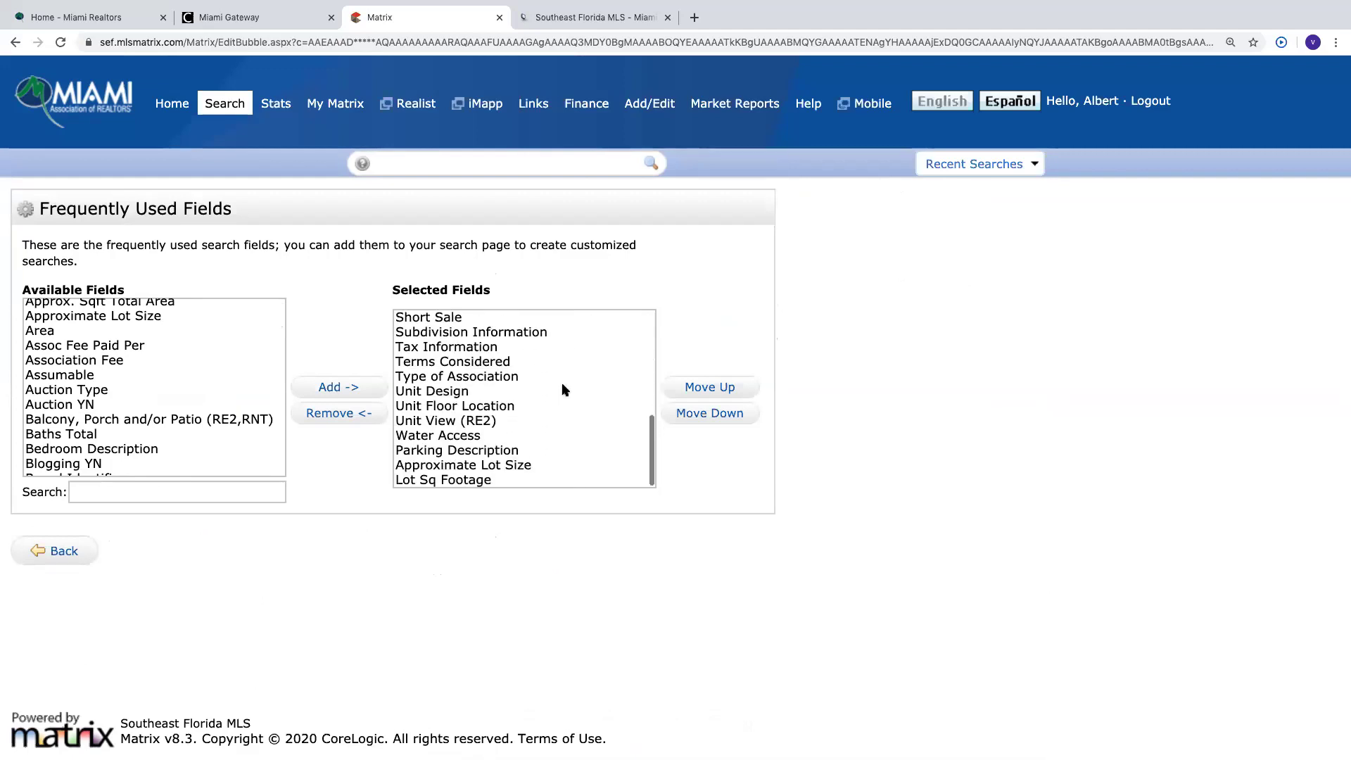
{"action": "scroll", "coordinate": [562, 382], "scroll_direction": "up", "scroll_amount": 5}
{"action": "scroll", "coordinate": [561, 382], "scroll_direction": "up", "scroll_amount": 2}
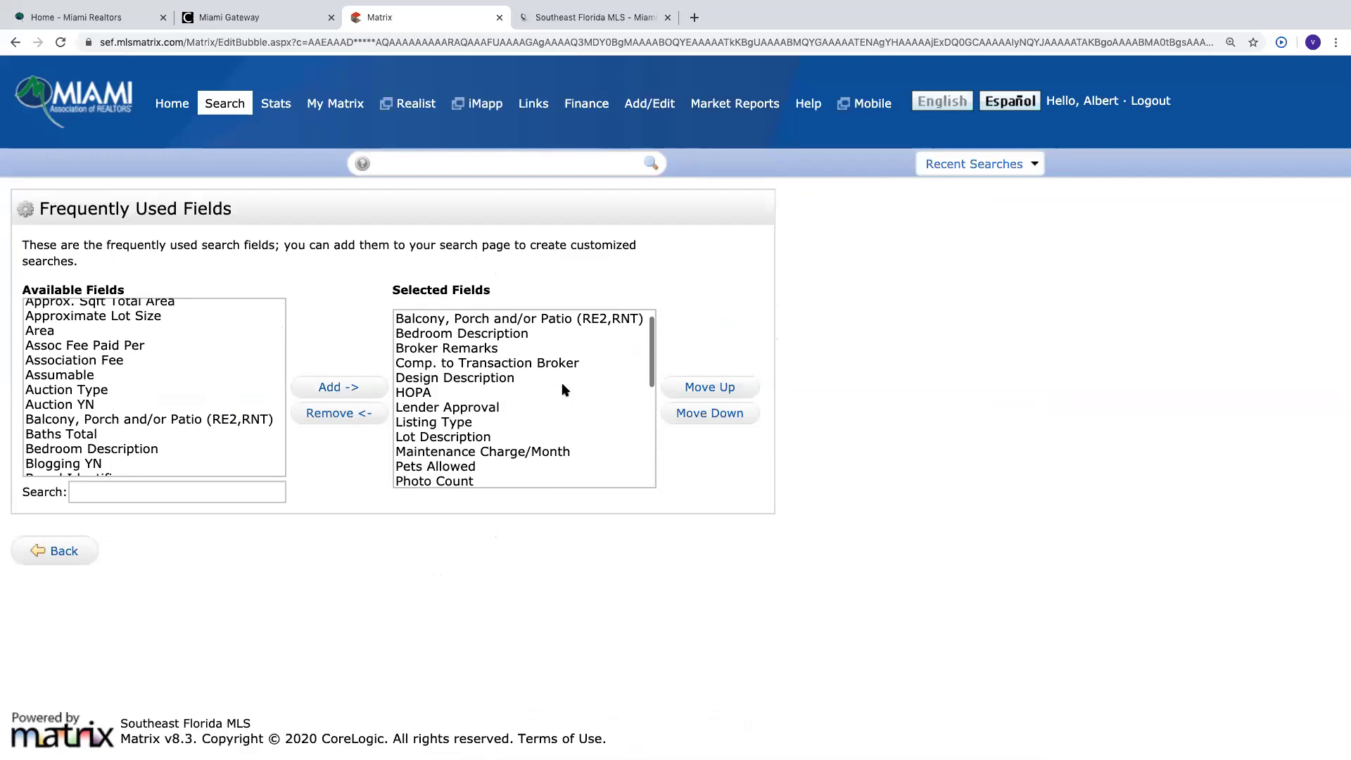